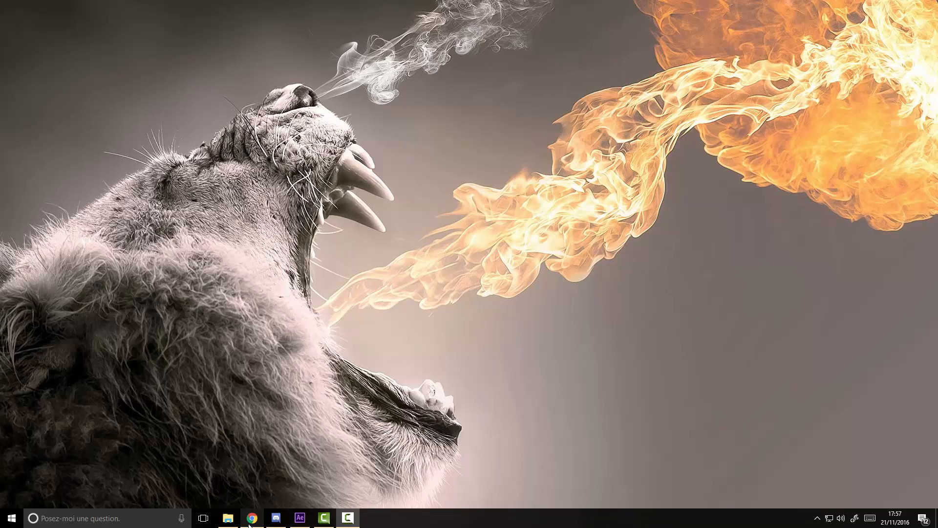
Look over the Cinema 4D molecule tutorial video page and the MS Design channel page in Chrome, then minimise the browser.
click(252, 518)
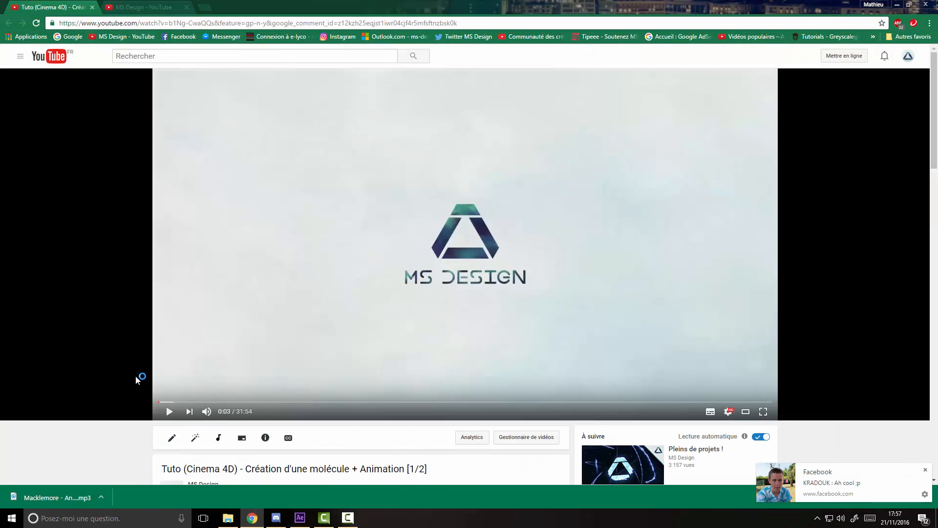
scroll(117, 371, down, 2)
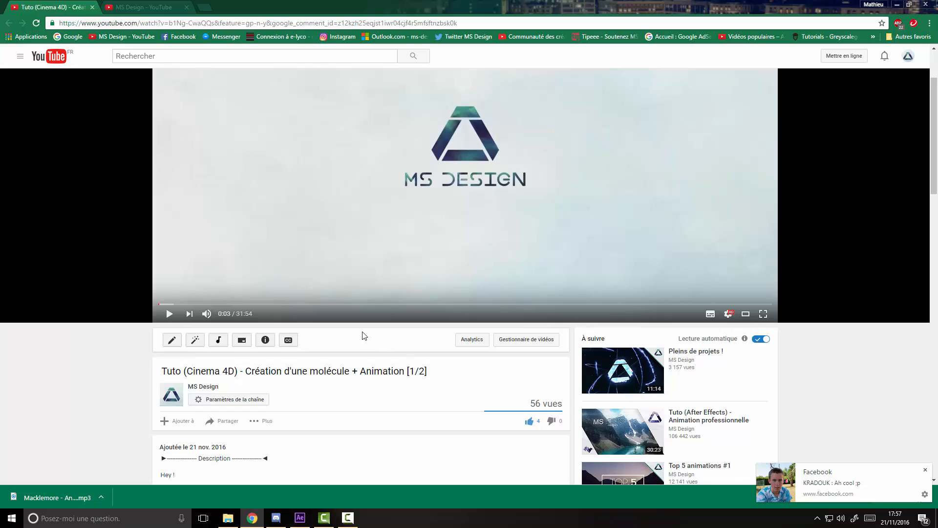
scroll(364, 335, up, 2)
scroll(417, 385, down, 3)
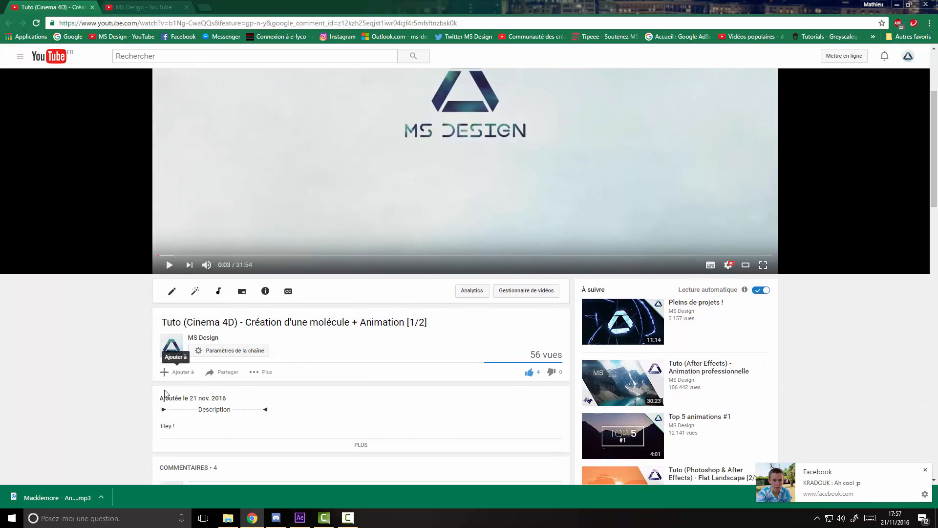
scroll(469, 394, up, 3)
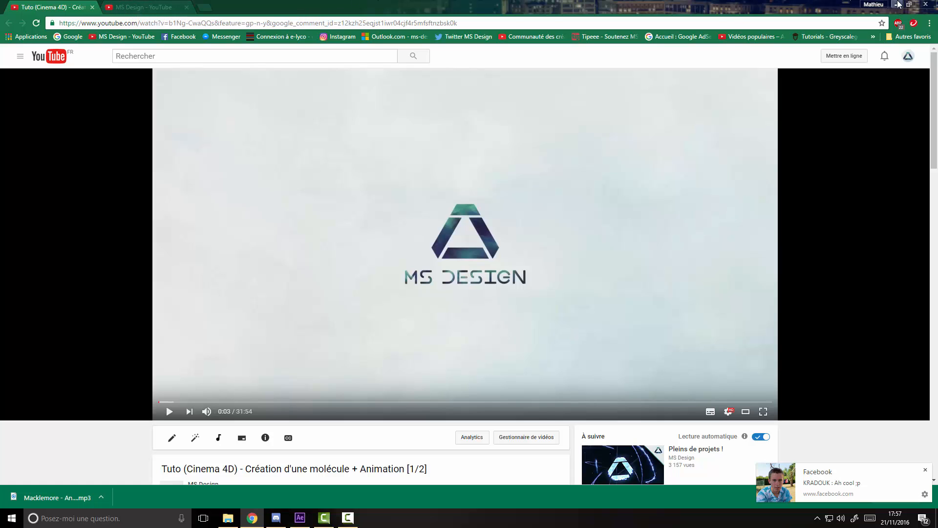
click(131, 8)
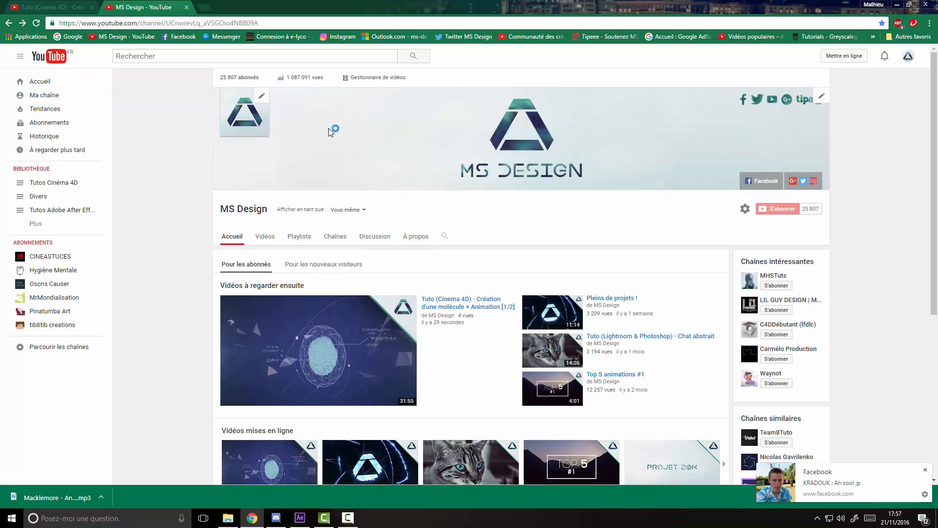
click(896, 4)
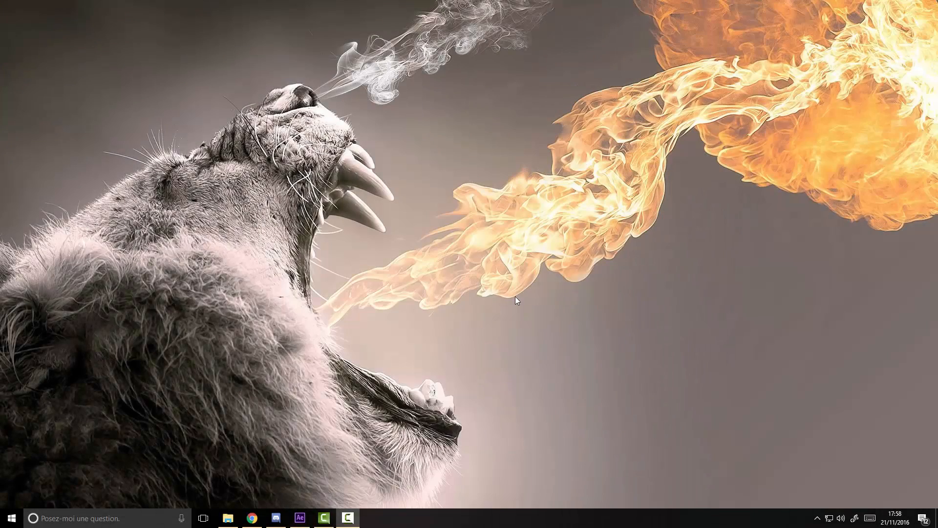
Switch to After Effects and enlarge the timeline area so more of Composition 1's layers show.
click(300, 518)
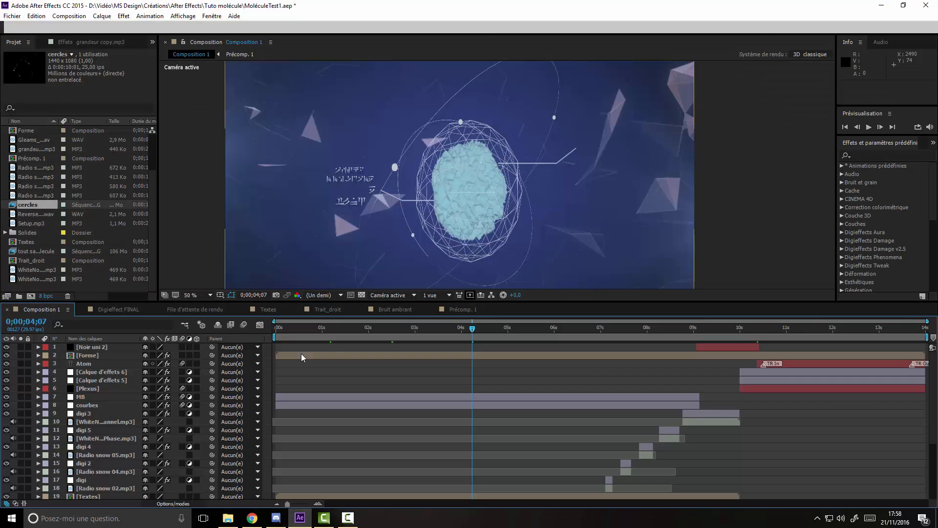
scroll(139, 428, down, 5)
scroll(133, 426, up, 5)
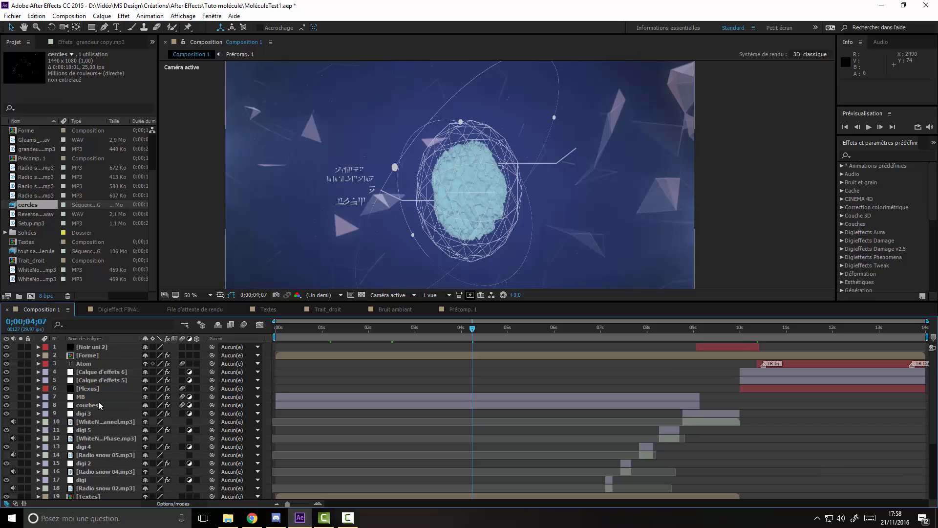
scroll(98, 403, down, 1)
scroll(98, 402, up, 1)
scroll(135, 390, down, 4)
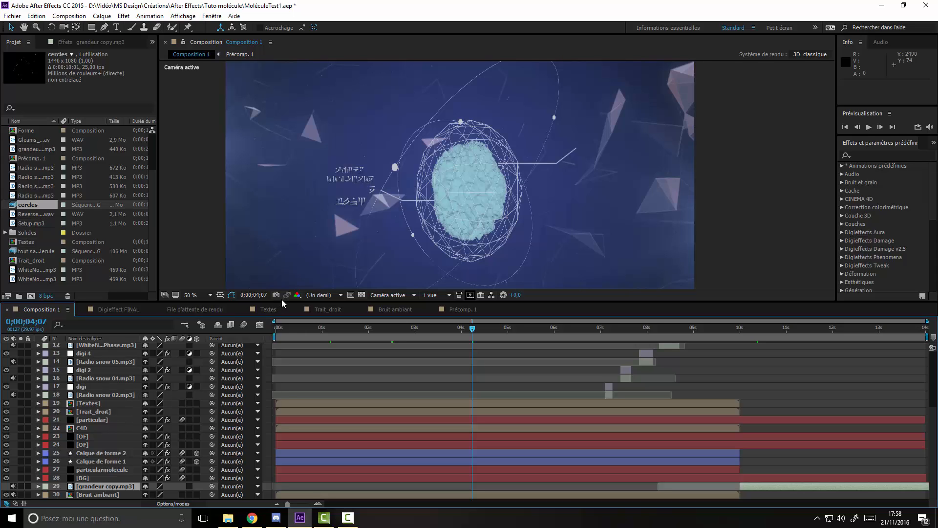
drag(282, 303, 283, 228)
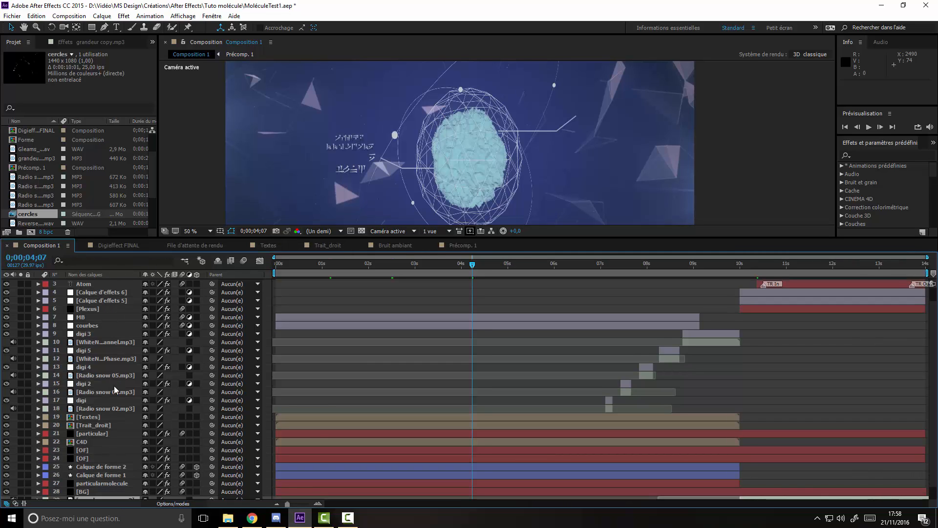
scroll(115, 389, down, 1)
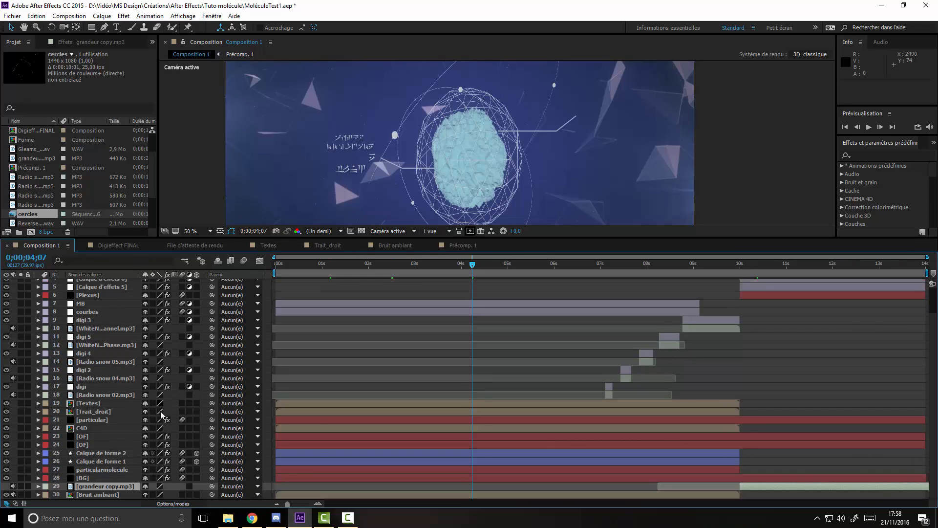
Examine the Bruit ambiant, grandeur copy.mp3, BG and particularmolecule layers, and inspect the particles around the molecule up close.
click(108, 494)
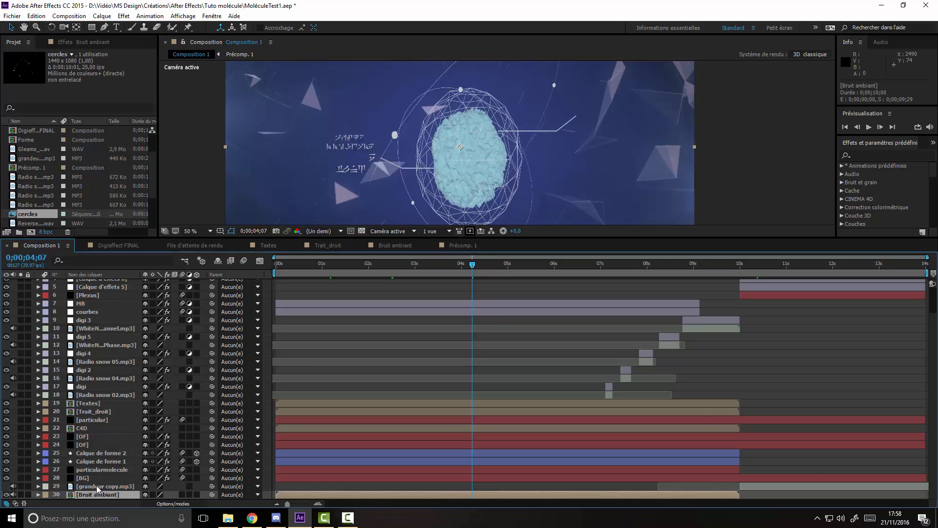
click(98, 487)
click(84, 478)
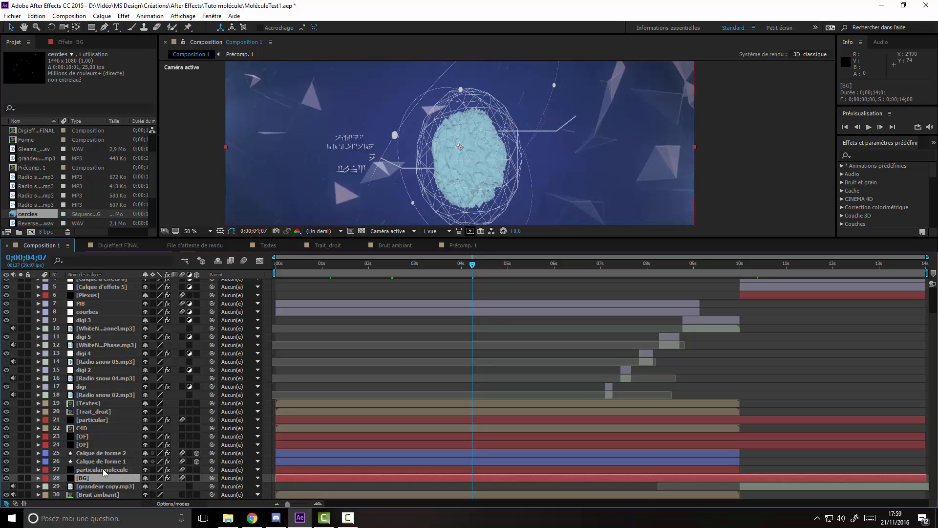
click(104, 470)
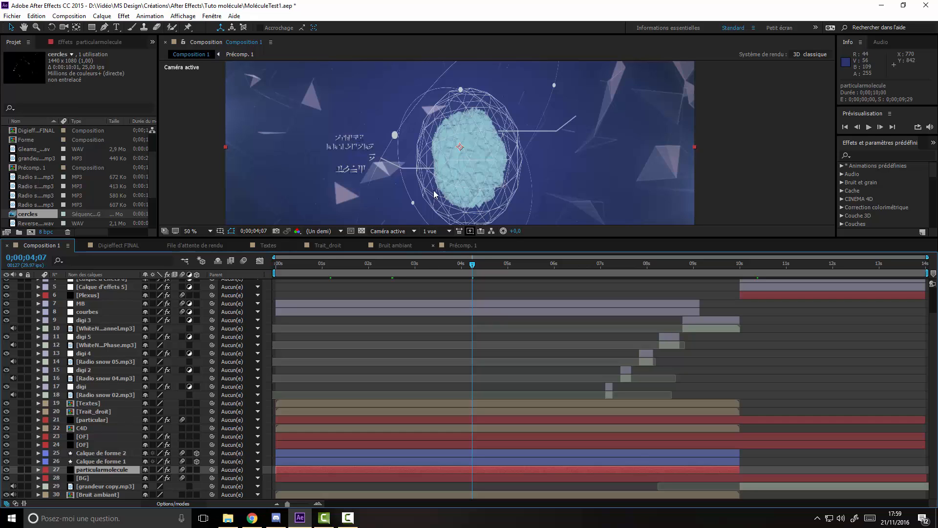
scroll(433, 194, up, 4)
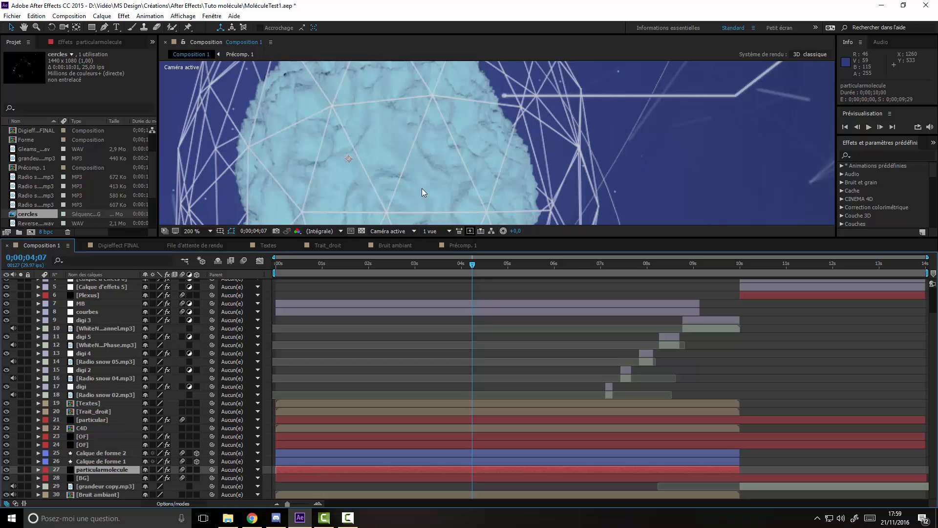
scroll(424, 193, down, 4)
scroll(429, 195, up, 4)
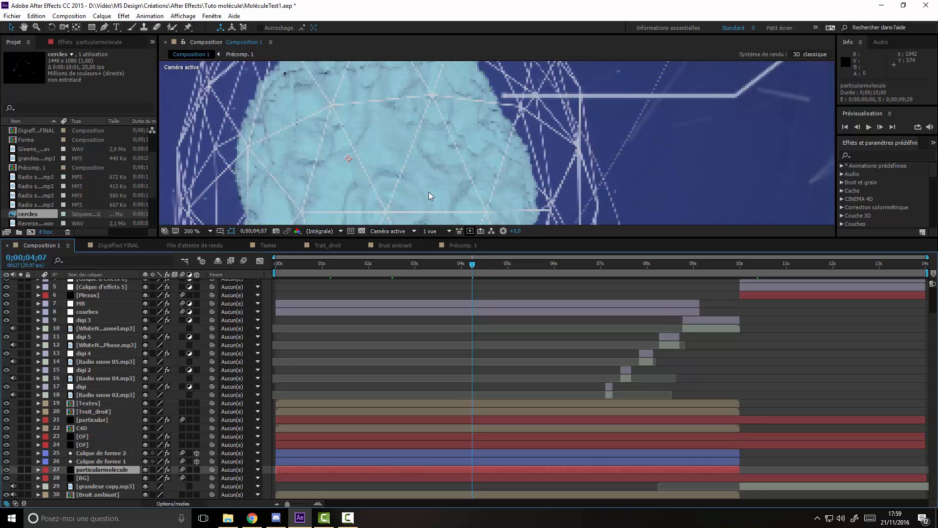
scroll(263, 163, down, 2)
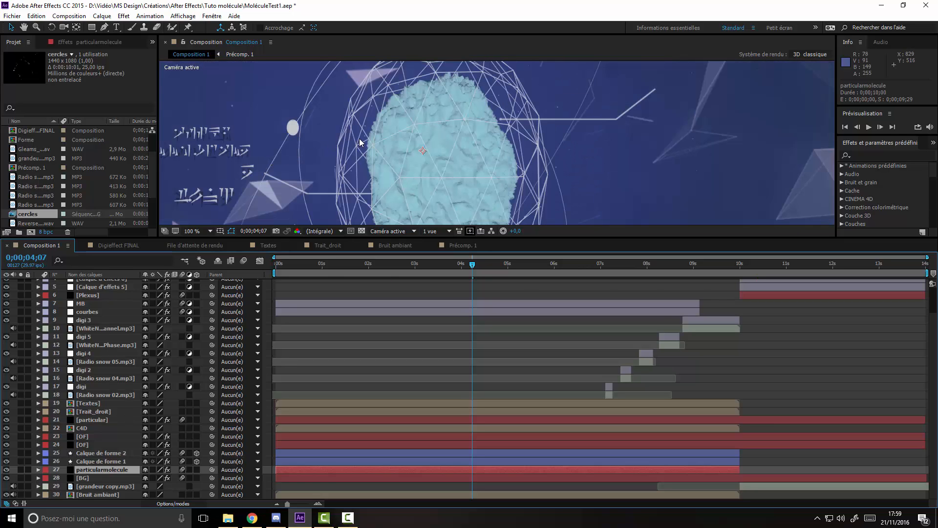
scroll(360, 142, up, 2)
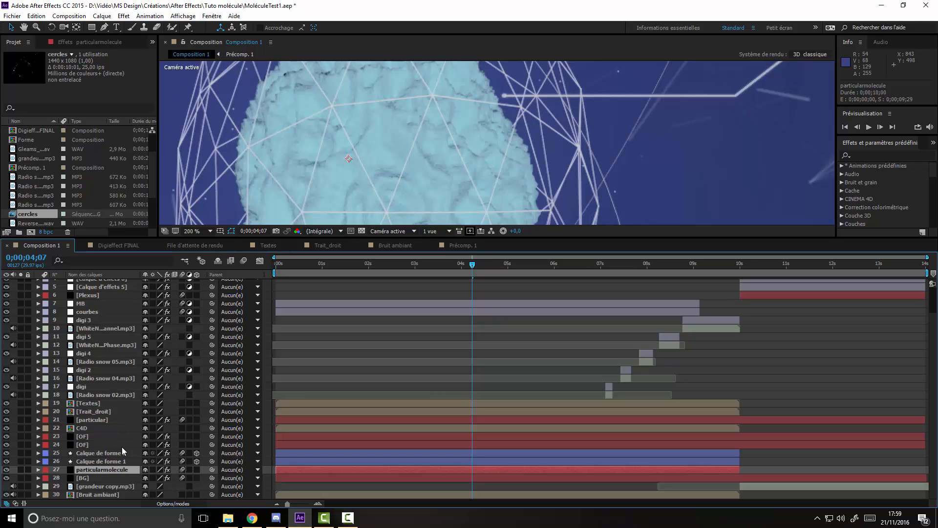
Review the shape layers Calque de forme 1 and Calque de forme 2 with the composition viewed at 50 %.
click(104, 460)
scroll(452, 189, down, 4)
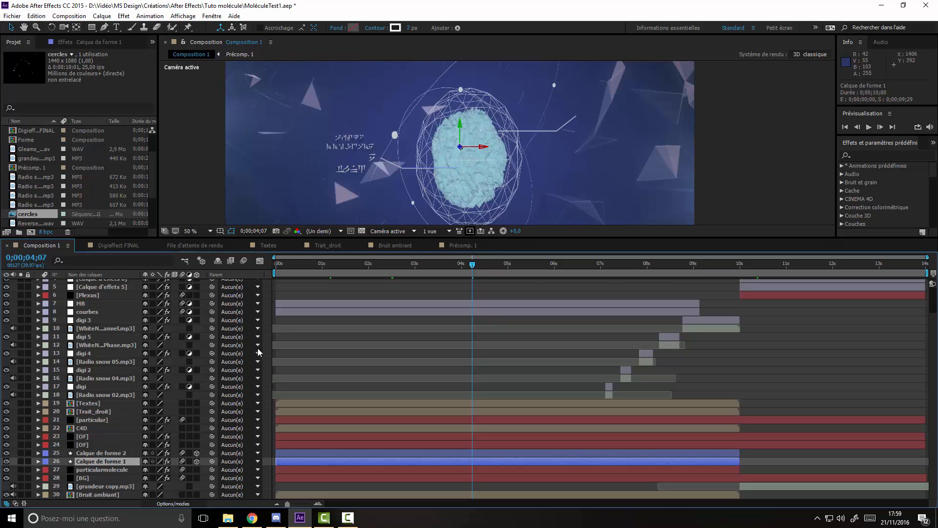
click(107, 453)
Check where the Optical Flares Position XY point of the upper OF layer lies, with the composition viewed at 25 %.
click(85, 445)
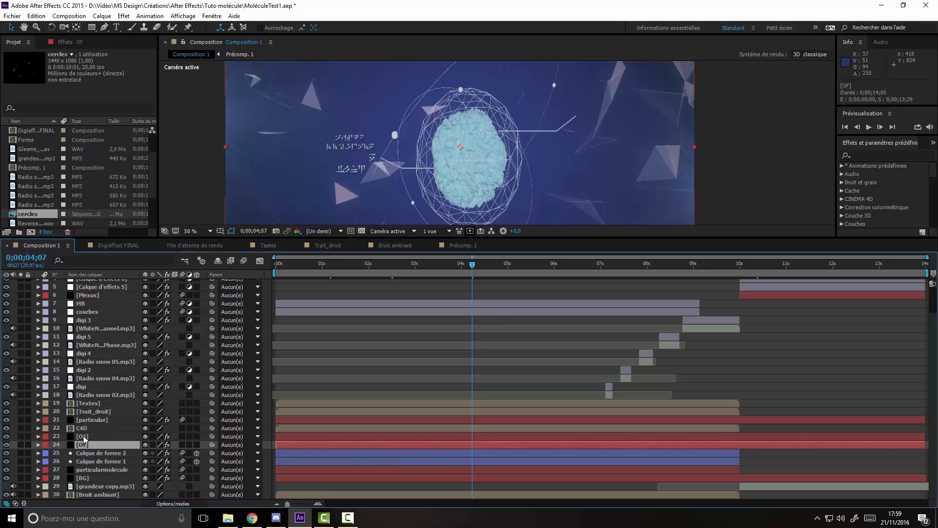
key(ctrl+Up)
key(comma)
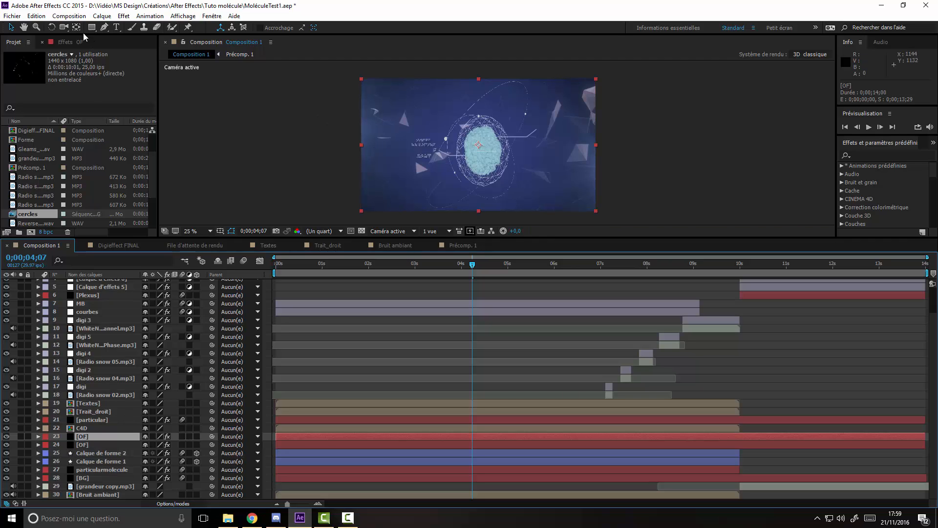
click(73, 43)
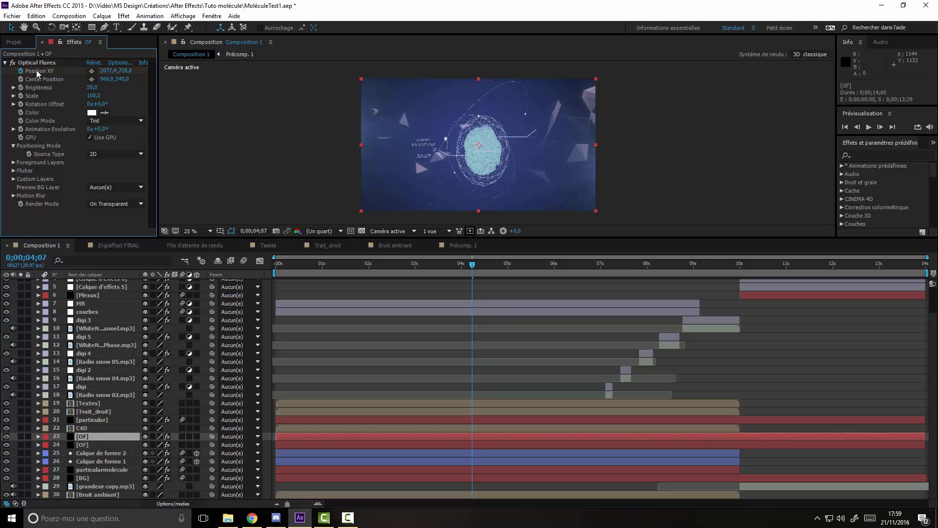
click(92, 71)
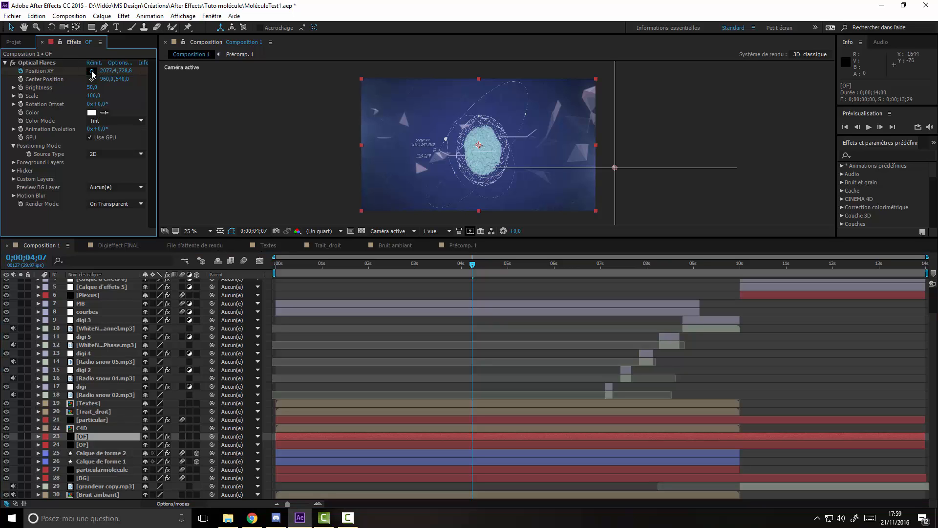
click(37, 63)
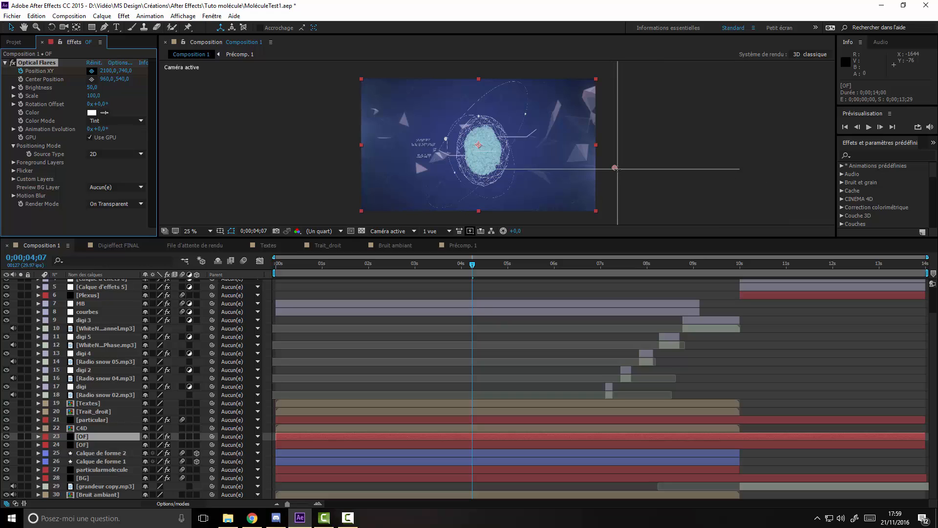
Check where the Optical Flares Position XY point of the lower OF layer lies relative to the frame.
click(86, 445)
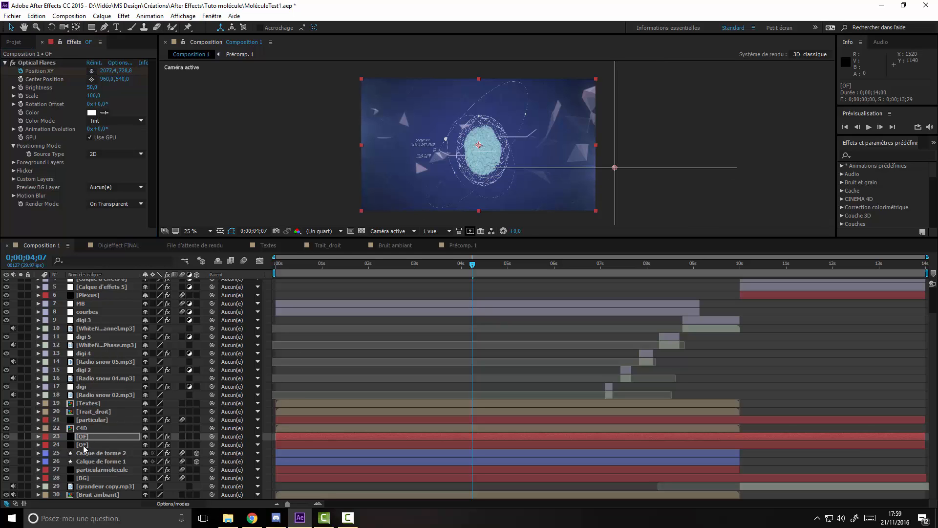
click(82, 444)
click(92, 71)
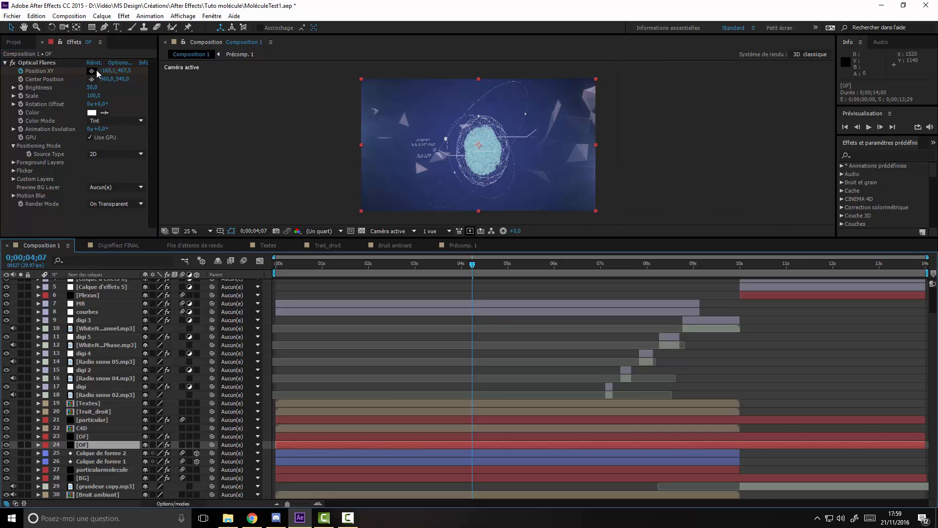
click(341, 129)
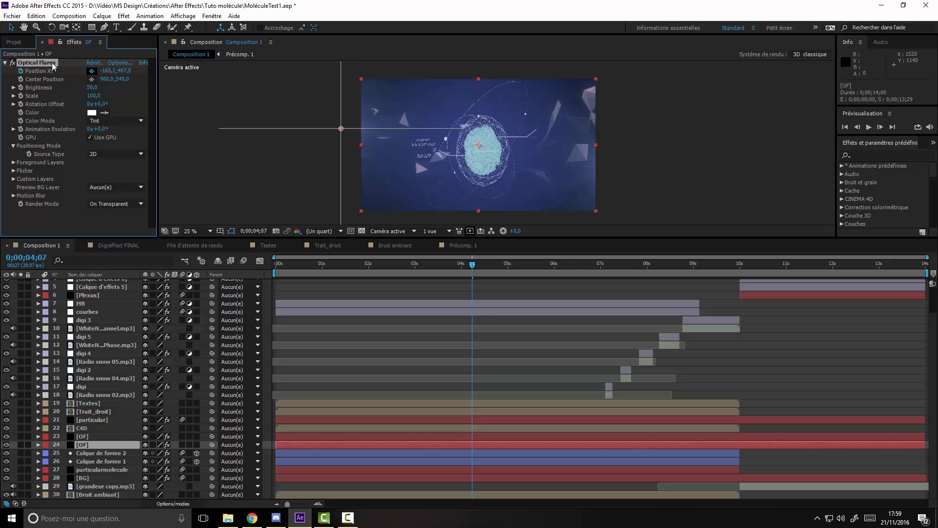
Open the C4D precomposition from Composition 1 to see the layers inside it.
click(81, 430)
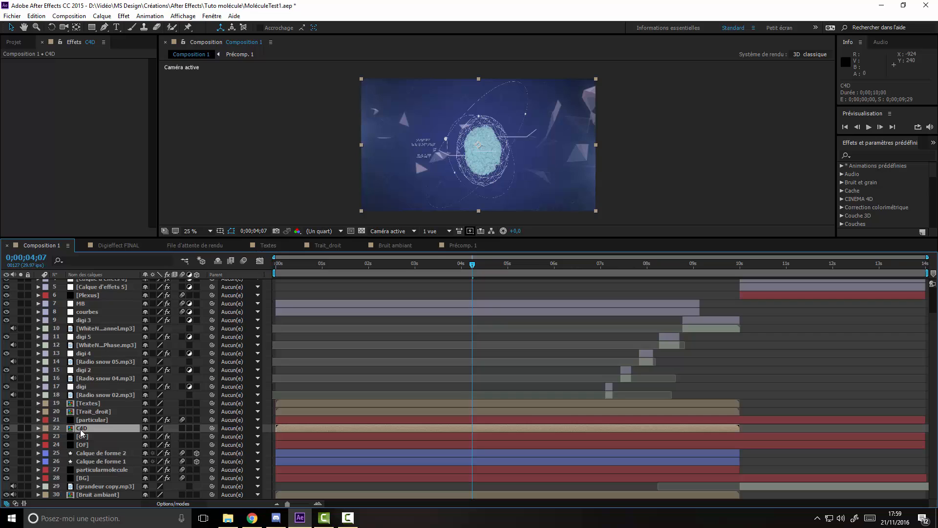
double_click(81, 429)
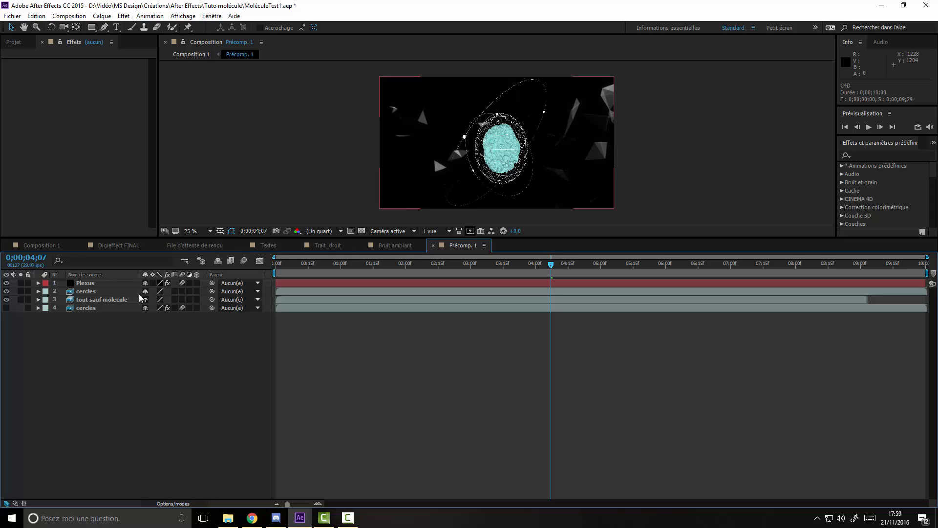
drag(88, 334, 90, 307)
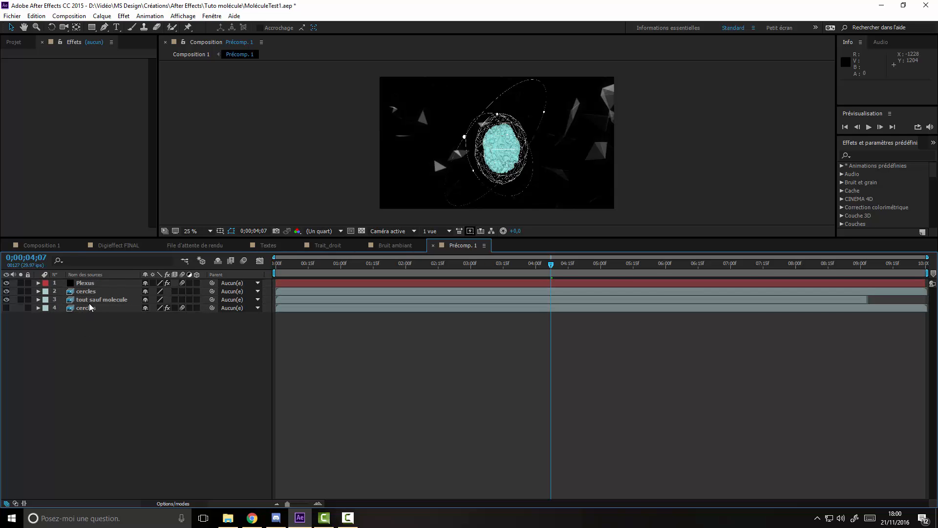
Delete the hidden cercles layer with the Lueur diffuse effect from the bottom of the precomposition.
click(91, 308)
click(94, 324)
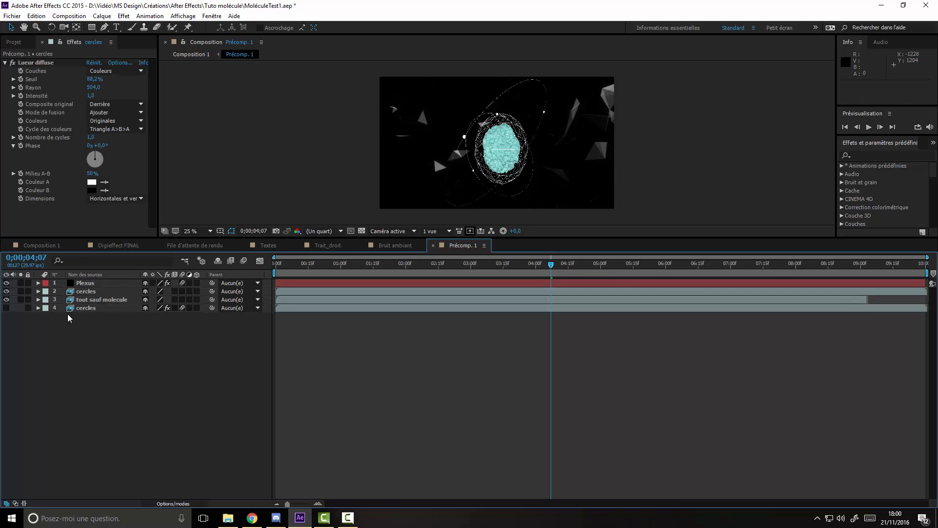
click(7, 308)
click(6, 308)
click(93, 307)
key(Delete)
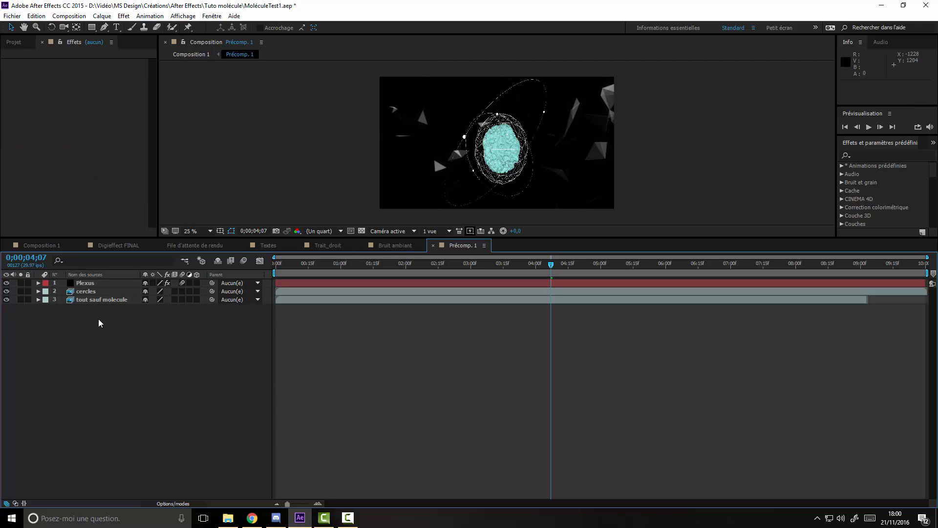
Examine the tout sauf molecule and cercles layers, briefly hiding cercles to see what it contributes.
click(91, 300)
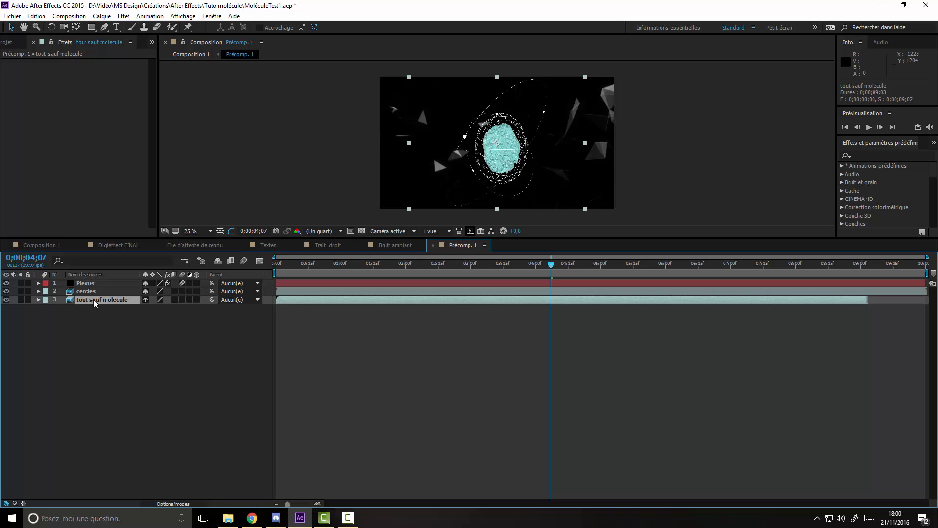
click(6, 291)
click(6, 291)
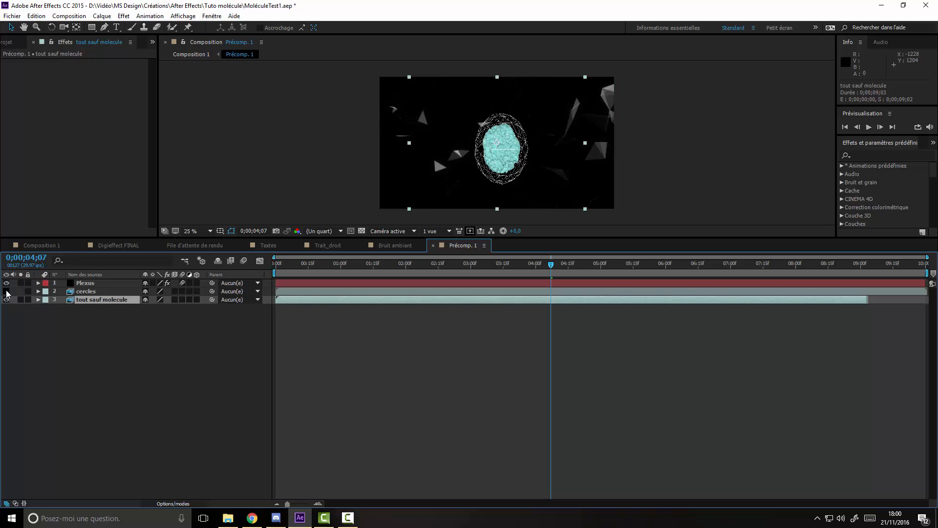
click(100, 292)
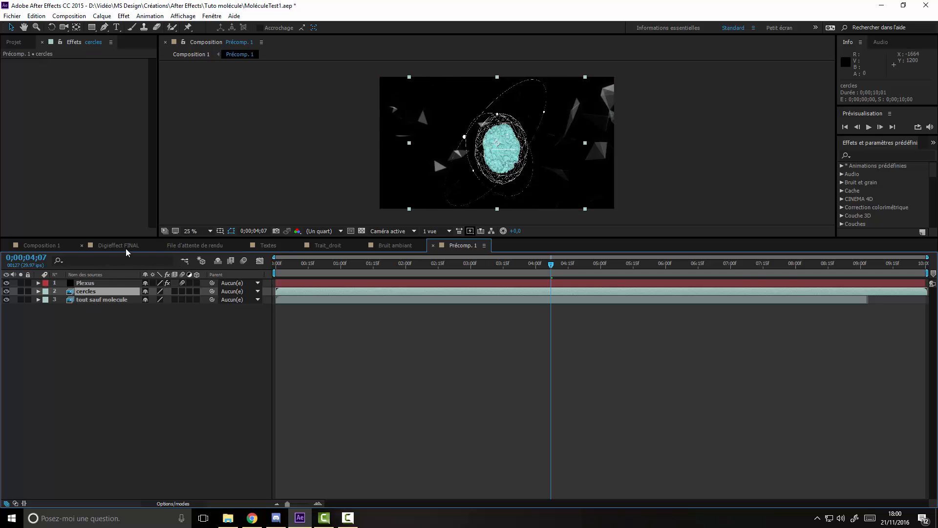
Return to Composition 1 and examine the Particular effect of the particular layer above C4D in a close-up of the molecule.
click(44, 247)
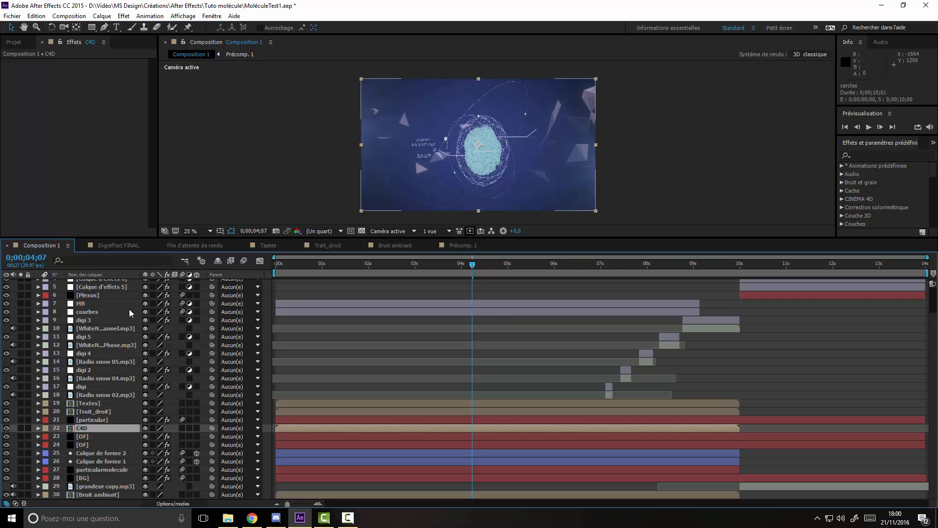
click(93, 421)
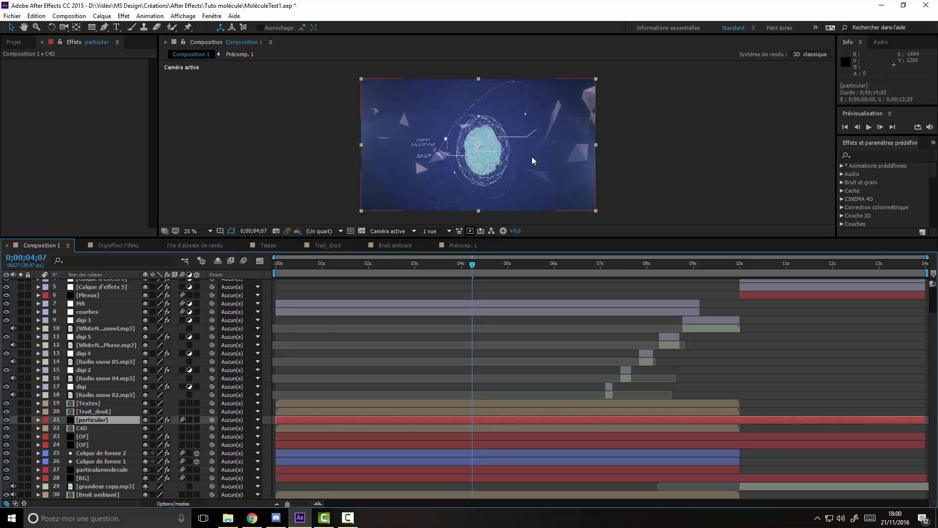
scroll(413, 105, up, 3)
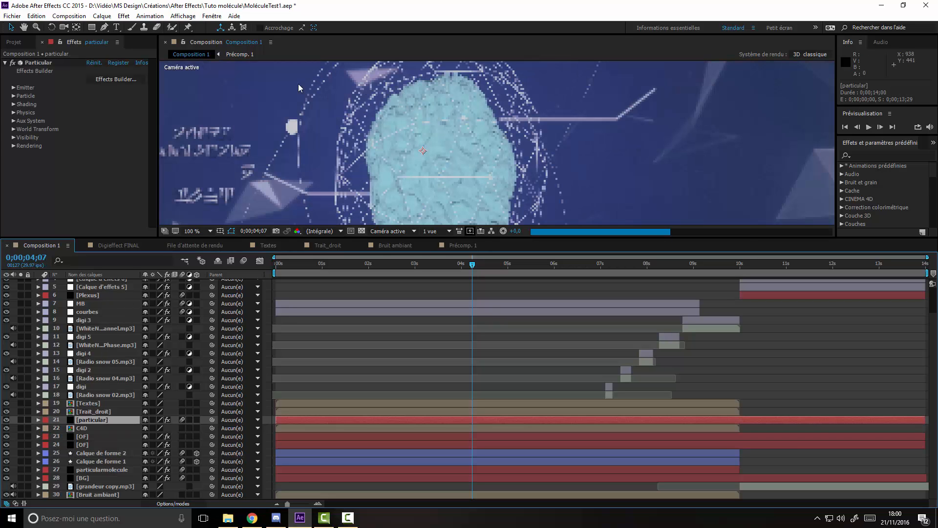
scroll(369, 173, down, 3)
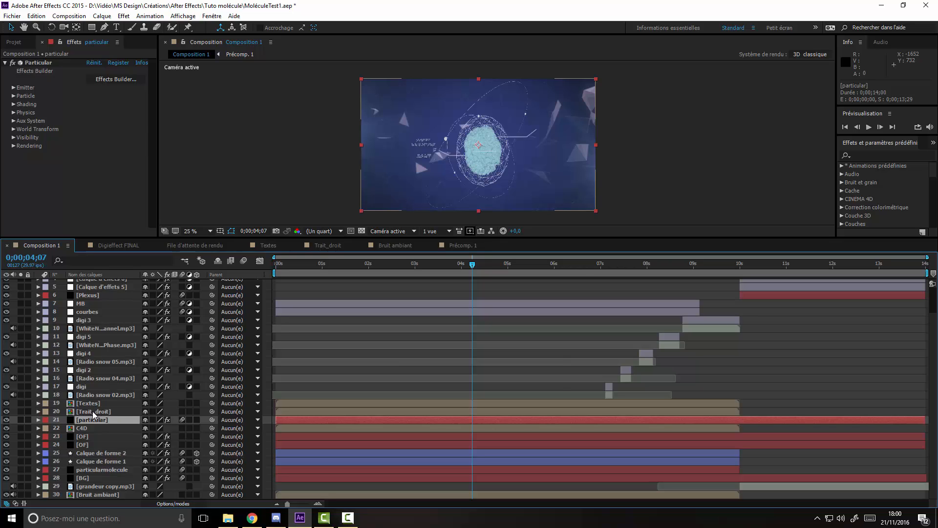
Open the Trait_droit precomposition to view its shape layers, and return to Composition 1.
click(92, 412)
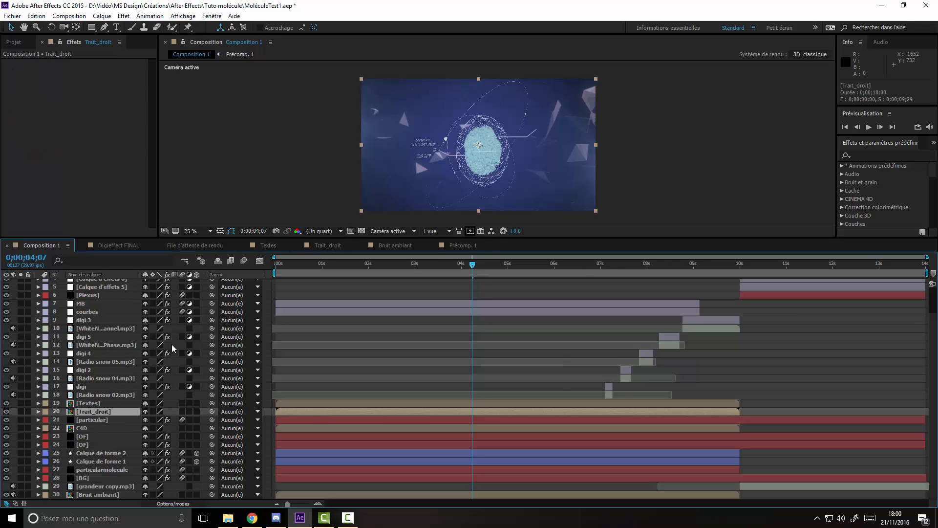
click(243, 261)
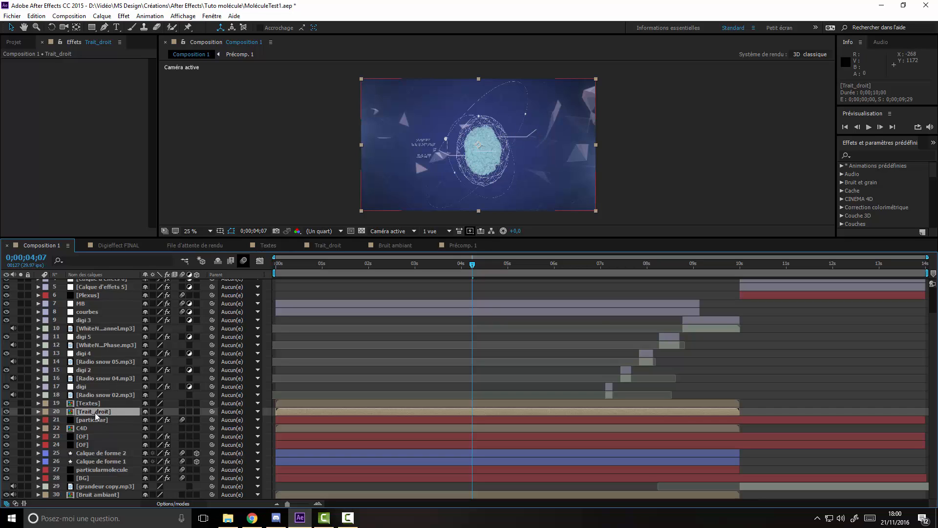
double_click(100, 412)
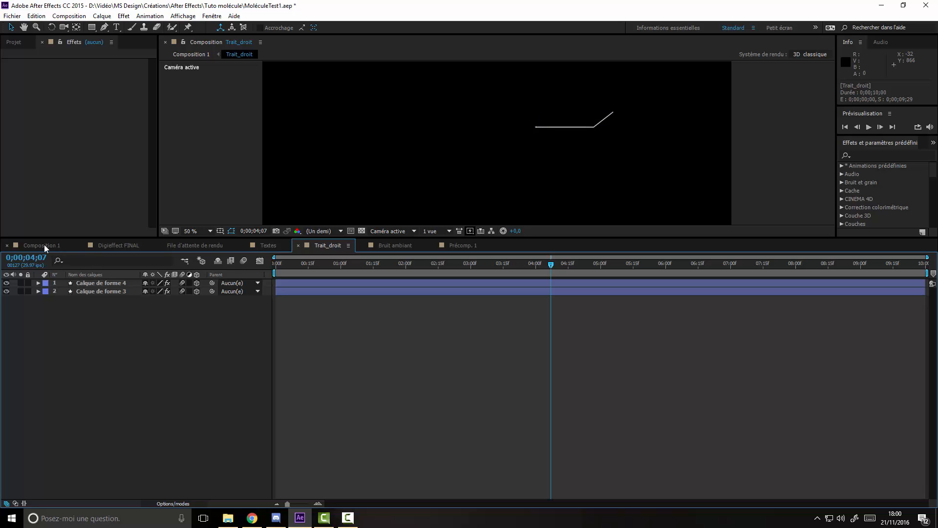
click(55, 247)
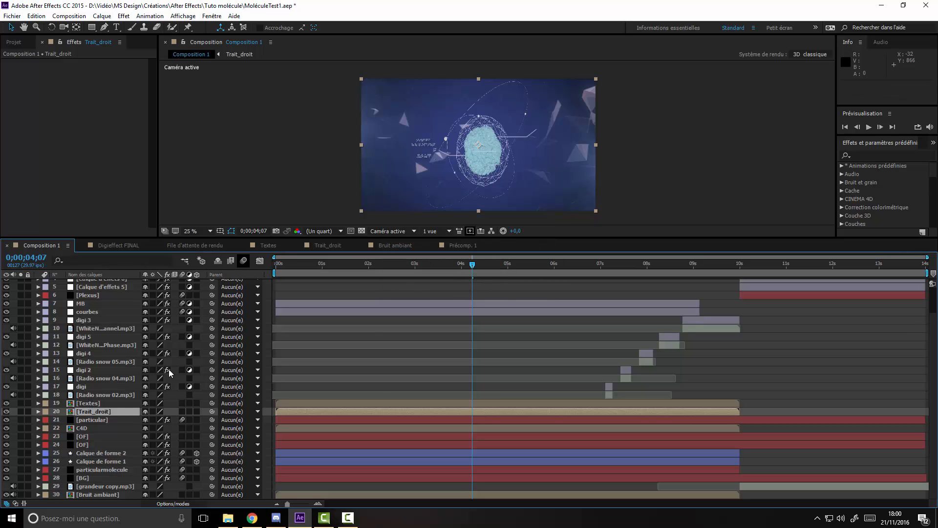
Examine the Textes layer's glyph captions beside the molecule up close, ending with the whole frame in view.
click(94, 403)
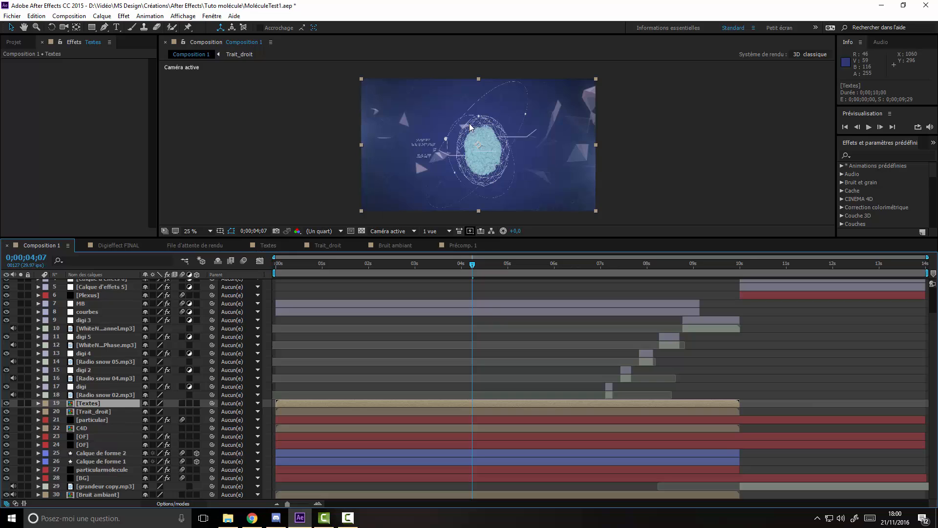
key(period)
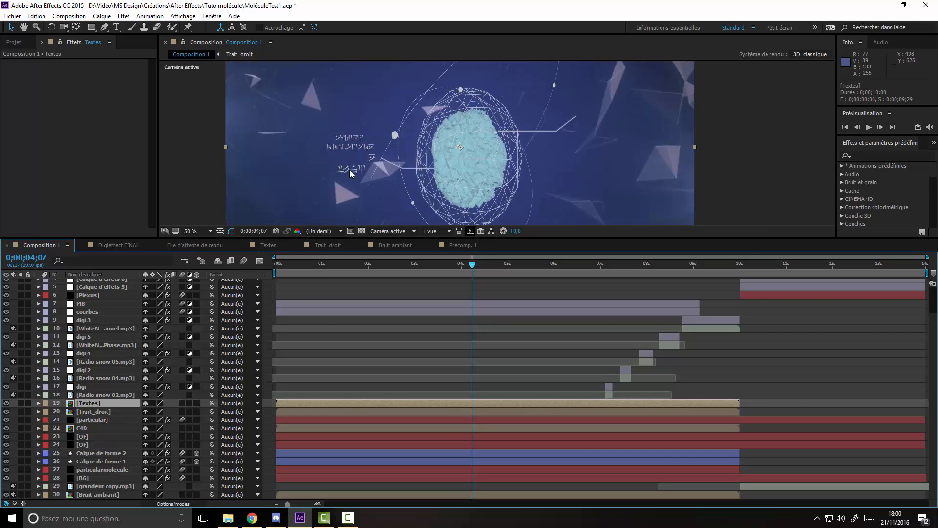
key(period)
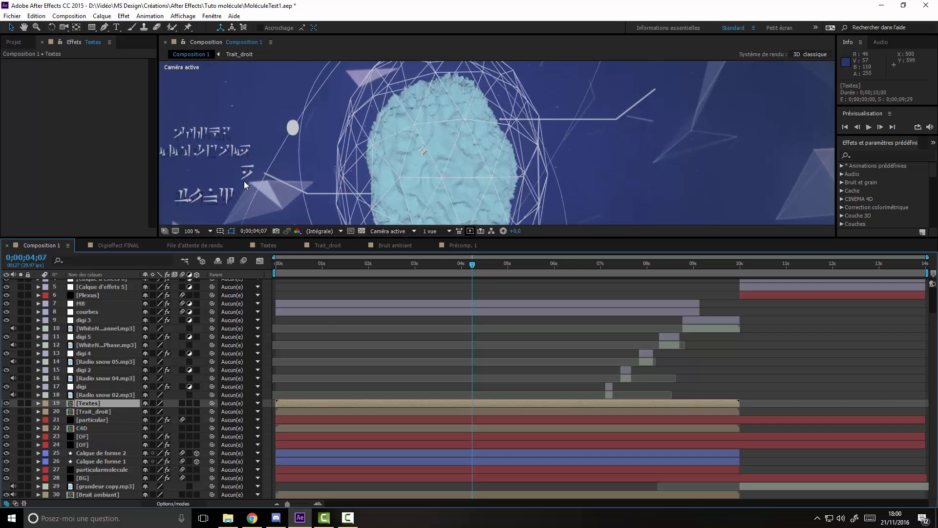
key(comma)
key(period)
key(comma)
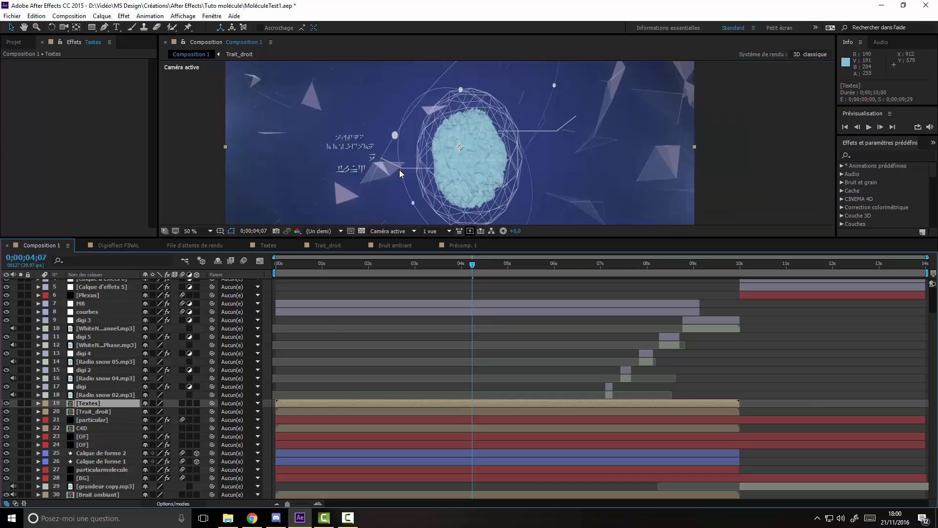
key(comma)
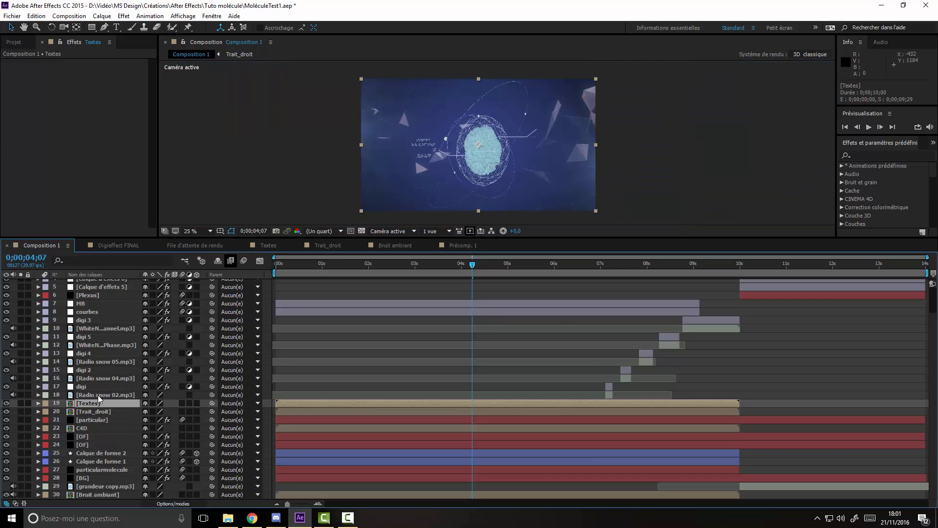
Review the Radio snow and WhiteNoise sound layers placed beneath the digi adjustment layers, from Radio snow 02.mp3 up to WhiteNoiseRightChannel.mp3.
click(100, 393)
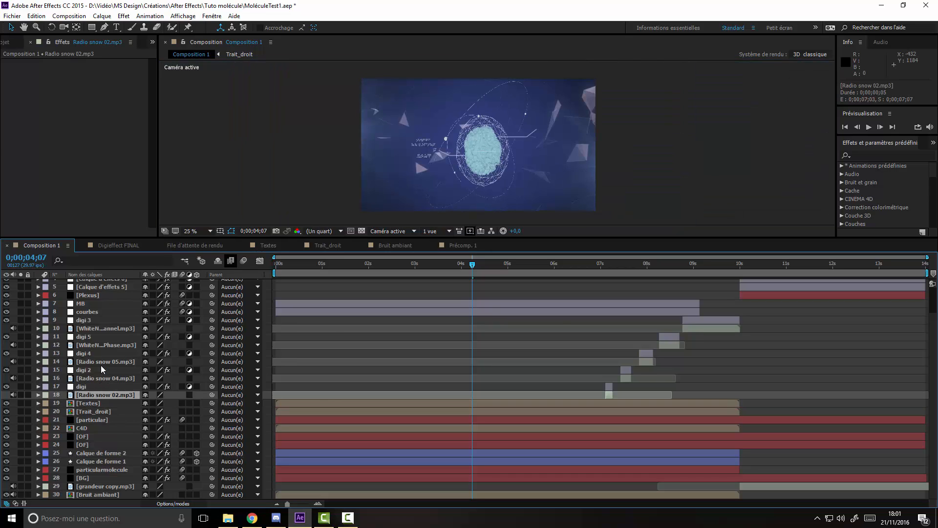
click(103, 378)
click(104, 361)
click(114, 345)
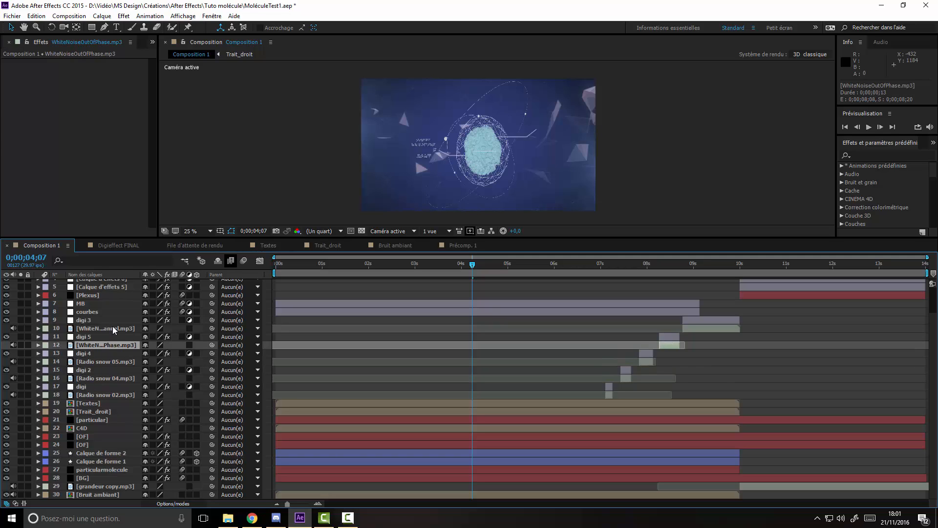
click(116, 329)
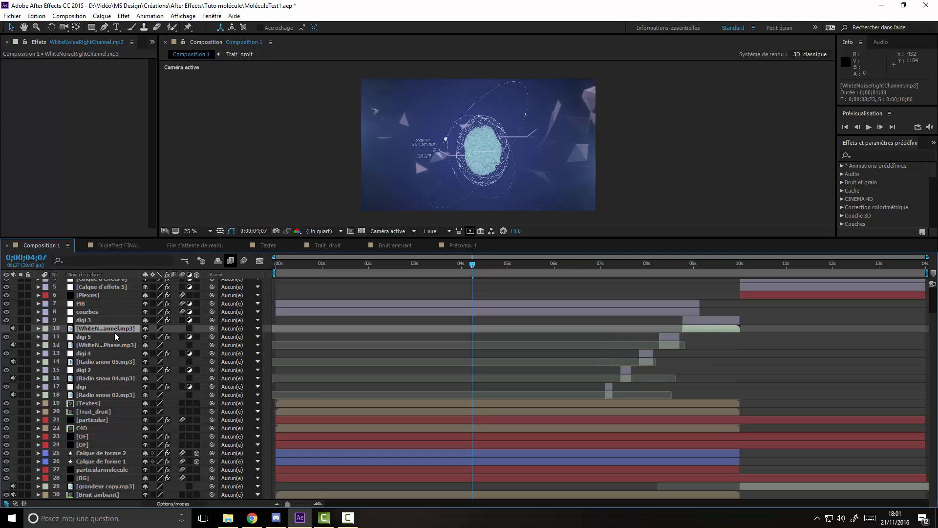
Inspect the DE_Artifact effect on the digi layer and preview its glitch from 0;00;07;03 to 0;00;07;07.
click(82, 387)
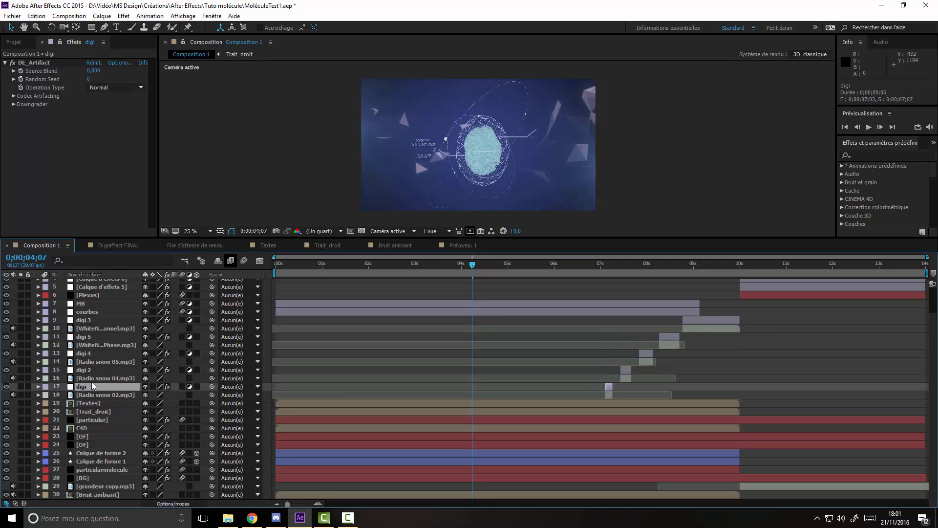
click(37, 62)
click(65, 125)
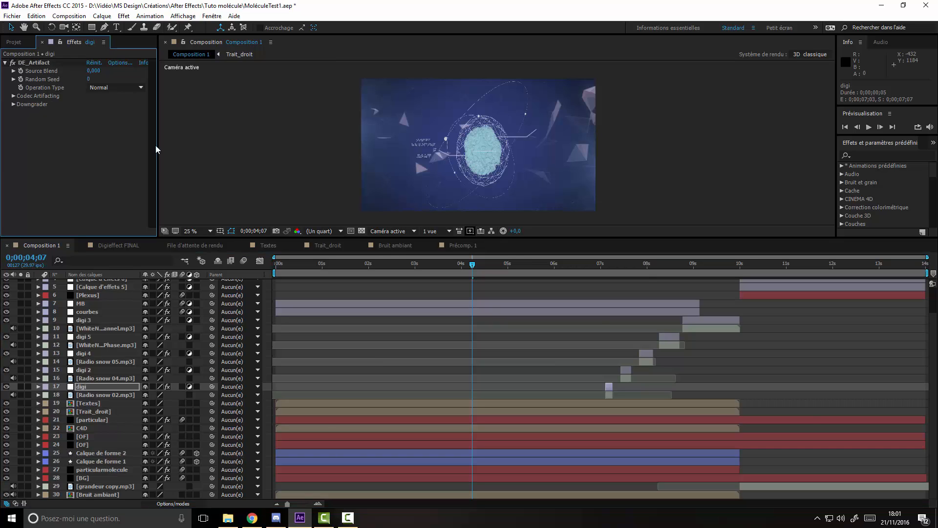
click(605, 266)
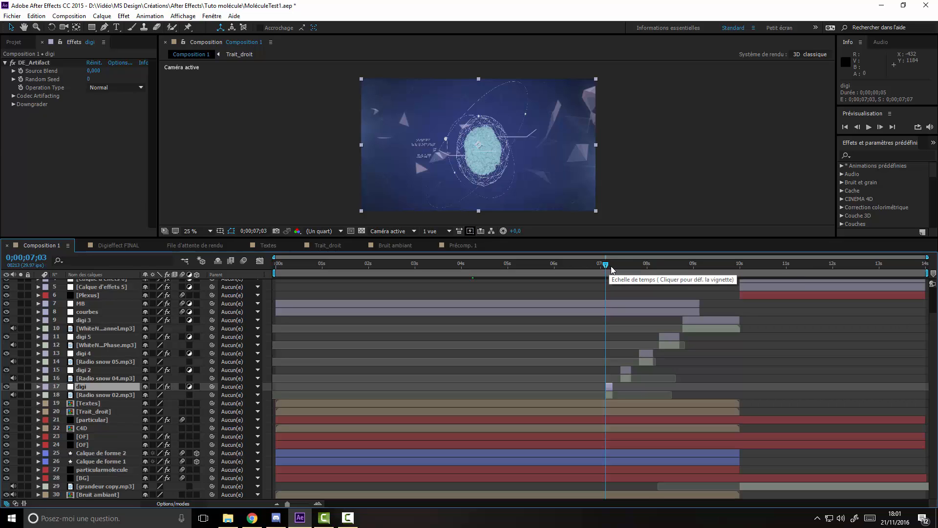
drag(608, 266, 611, 269)
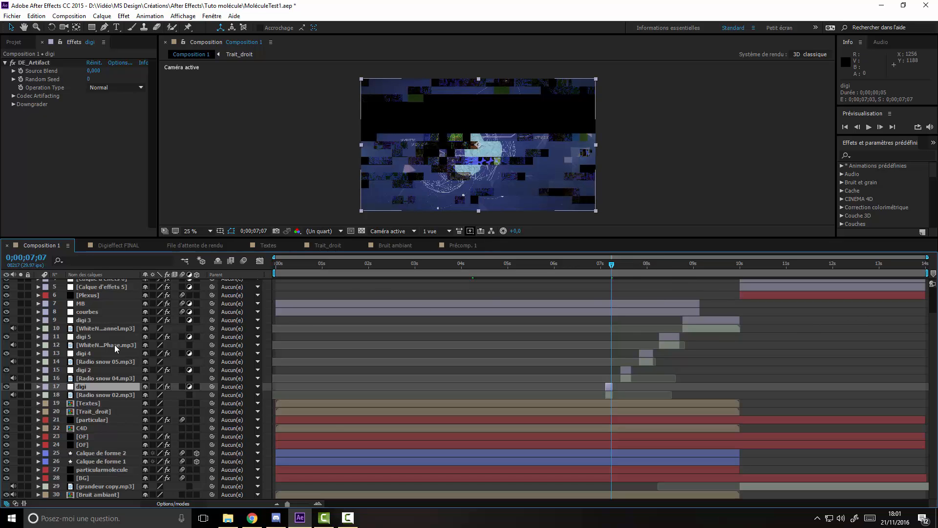
Check what the courbes layer's Courbes effect contributes at 0;00;05;06 by briefly hiding the layer.
click(90, 311)
click(84, 303)
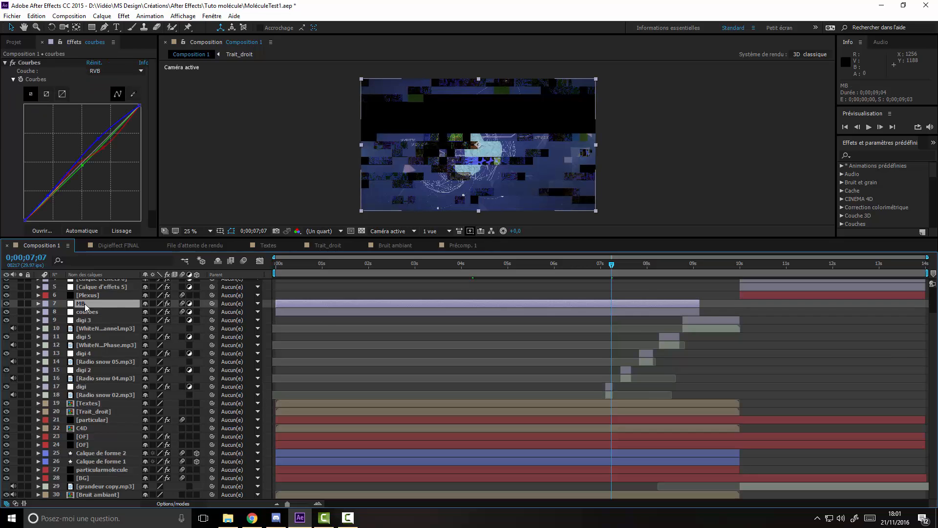
click(90, 311)
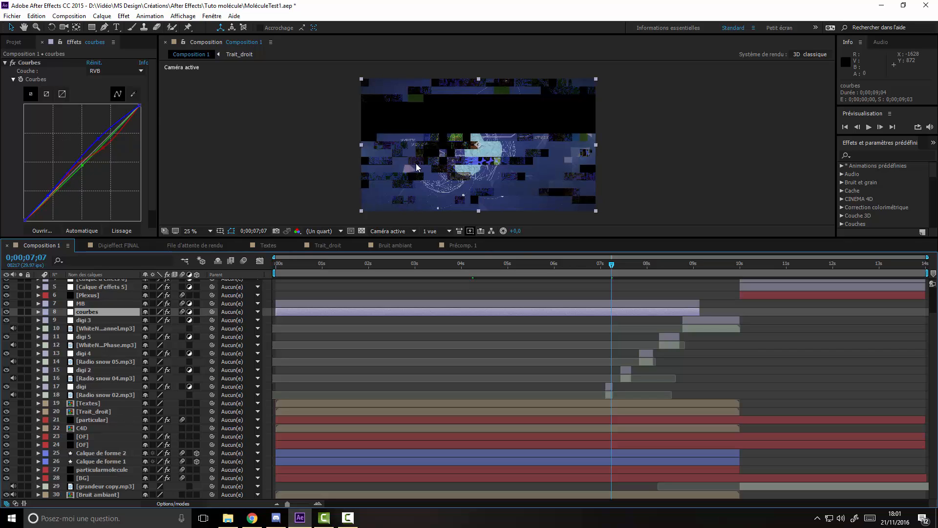
click(517, 265)
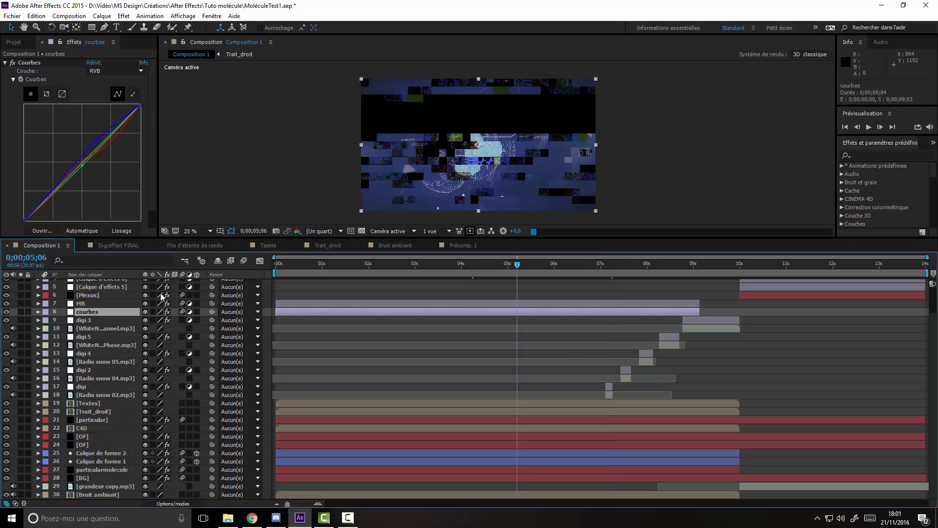
click(6, 311)
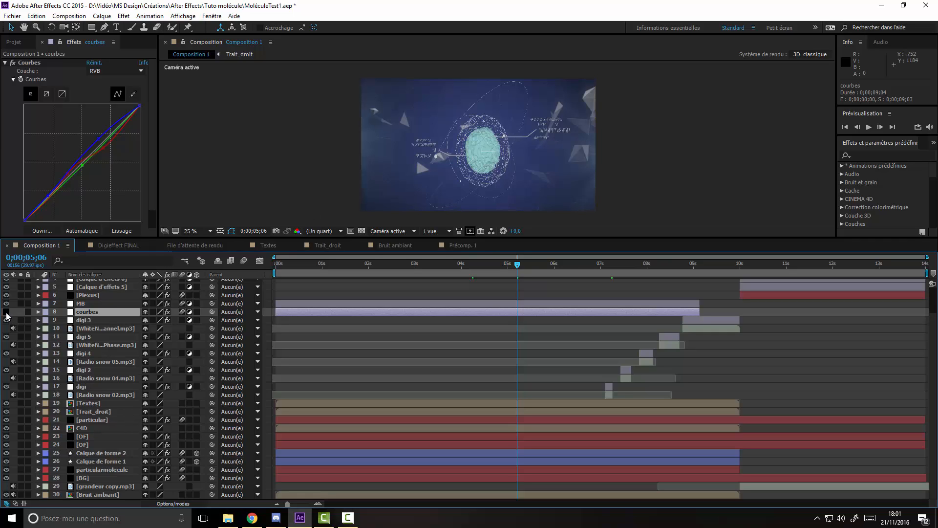
click(6, 312)
Inspect the Teinte/Saturation and Flou gaussien settings on the MB layer, leaving both effects collapsed.
click(84, 303)
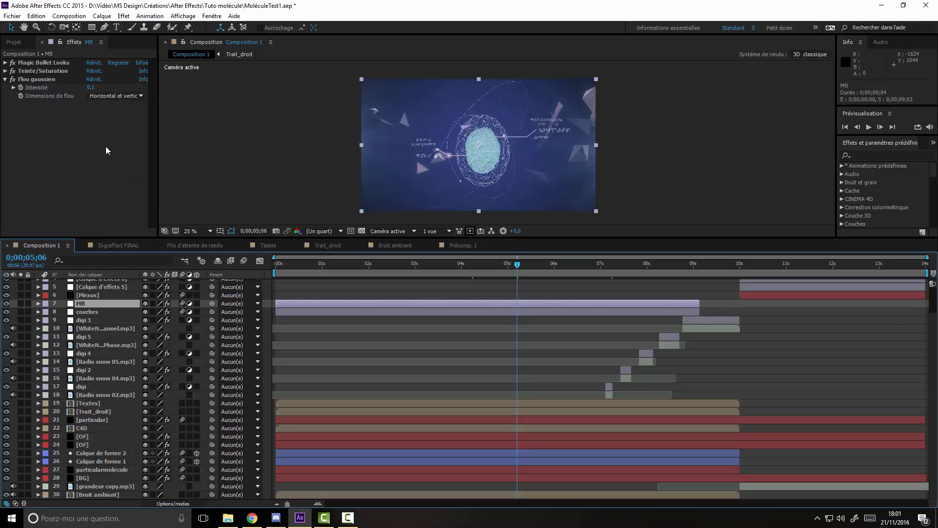
click(6, 72)
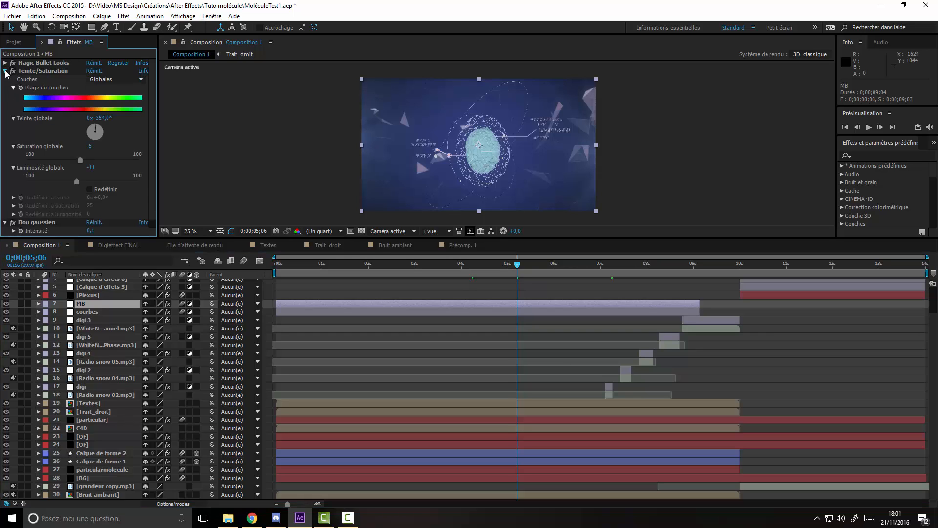
click(6, 72)
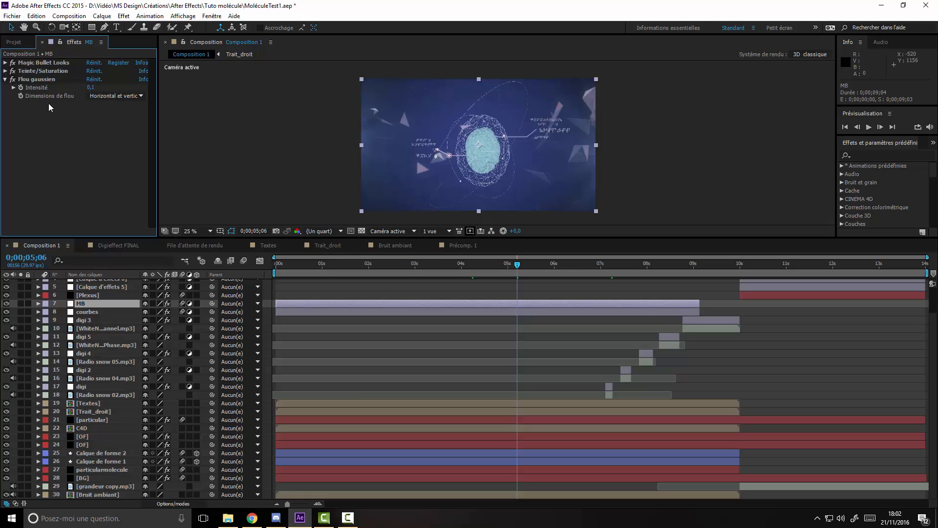
click(5, 80)
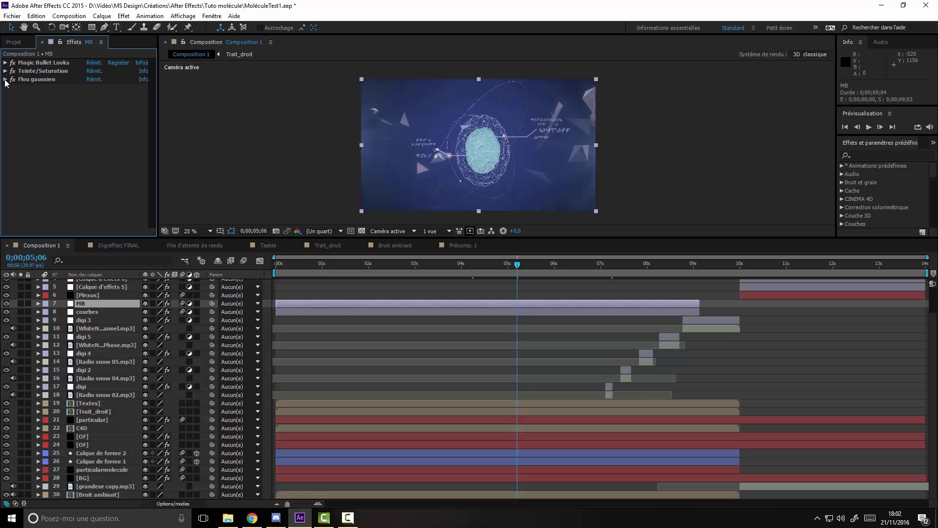
click(46, 72)
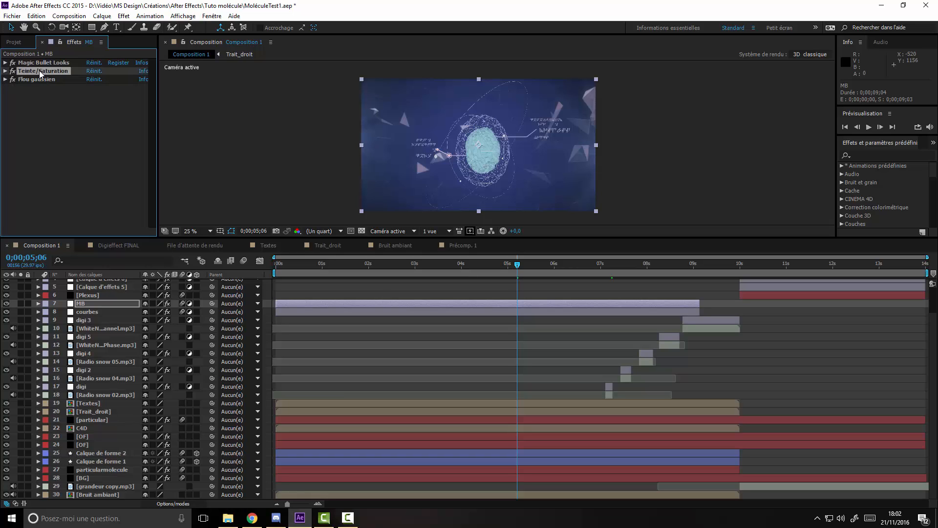
click(5, 71)
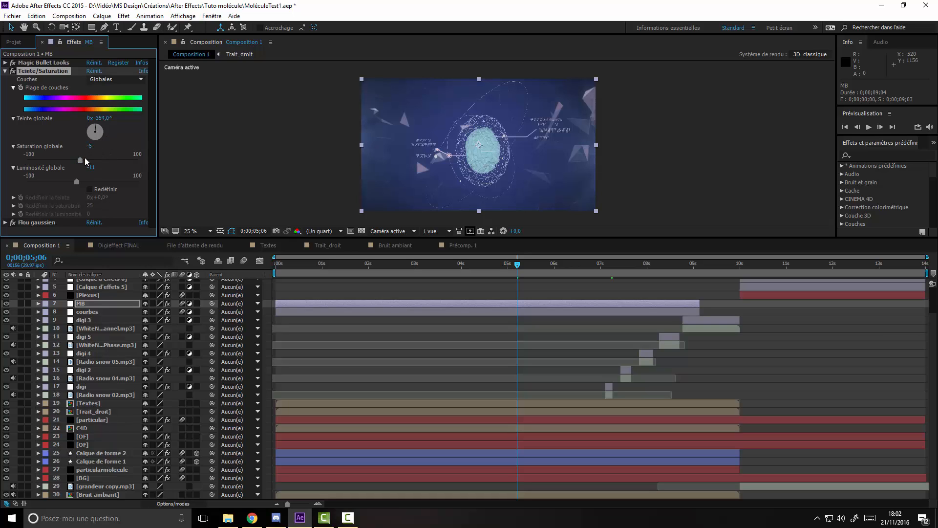
click(5, 70)
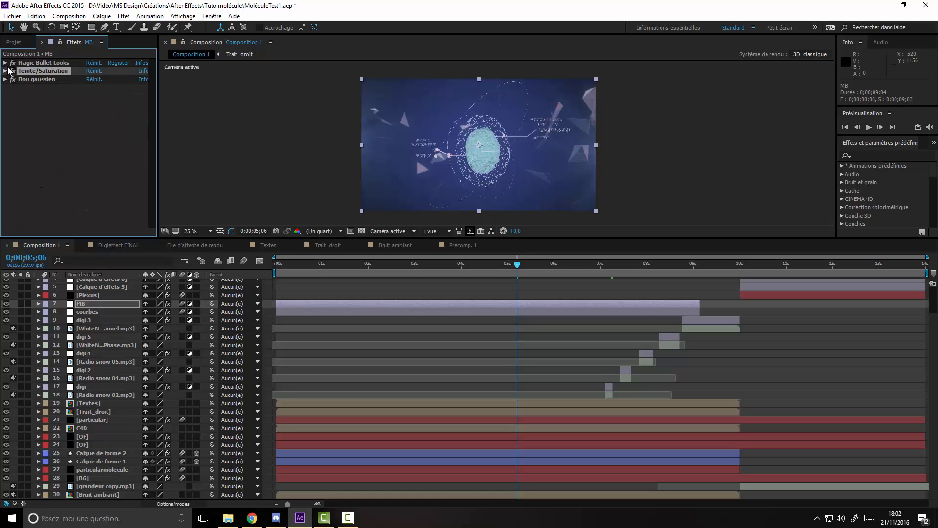
Open the MB layer's Magic Bullet Looks editor, review its tool chain and available Post tools, and finish the look as it is.
click(5, 62)
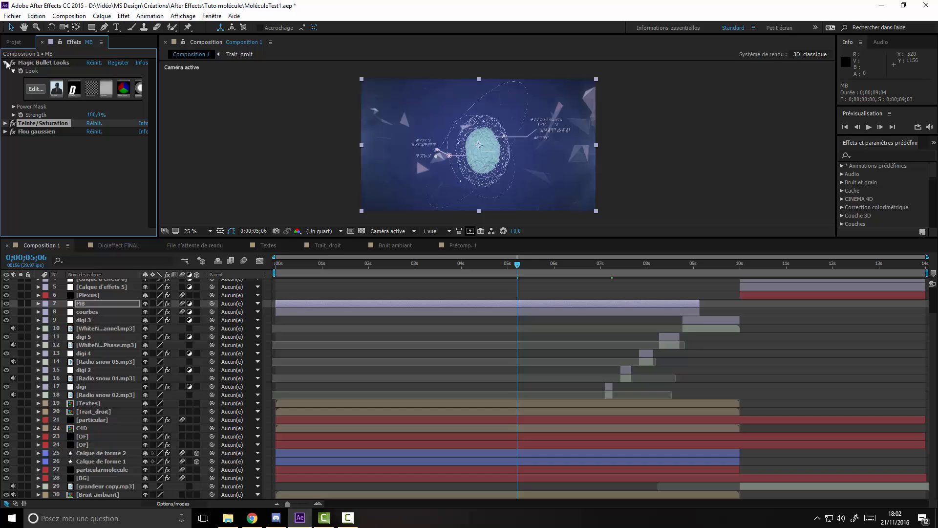
click(35, 89)
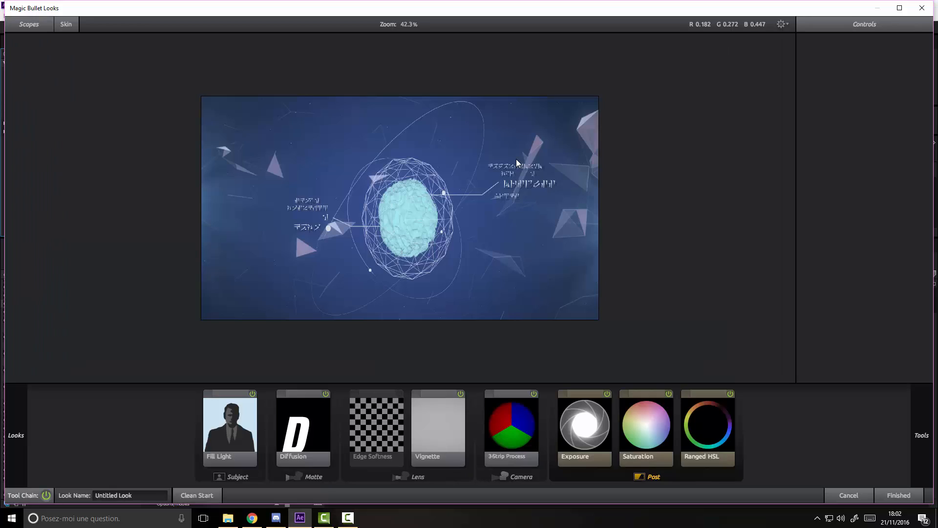
mouse_move(10, 423)
mouse_move(924, 436)
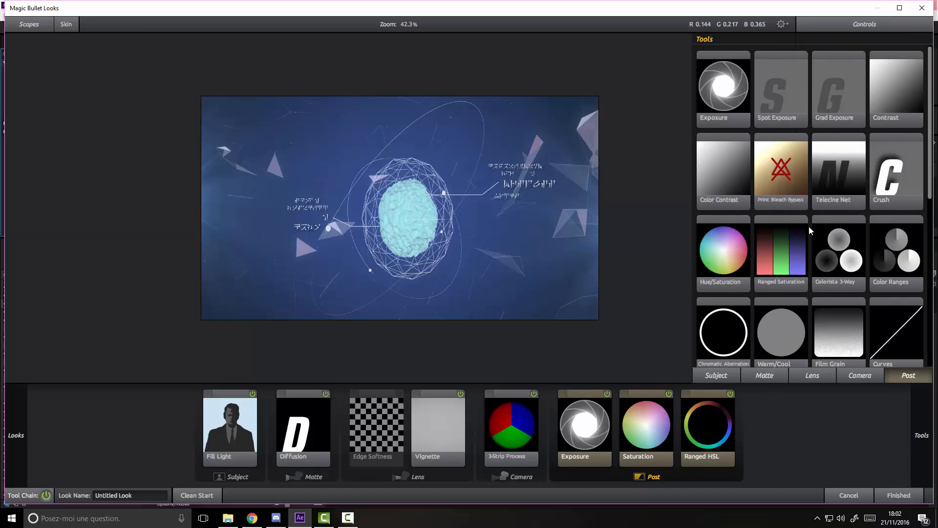
click(904, 491)
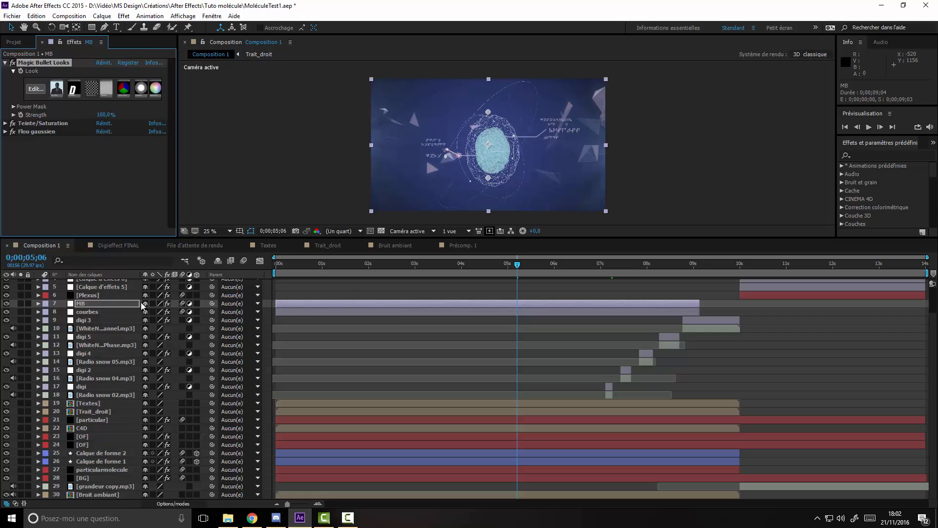
Inspect the Plexus layer's effects and Noise Amplitude keyframes, previewing the particles from 0;00;10;19 to 0;00;11;07.
click(90, 295)
click(769, 263)
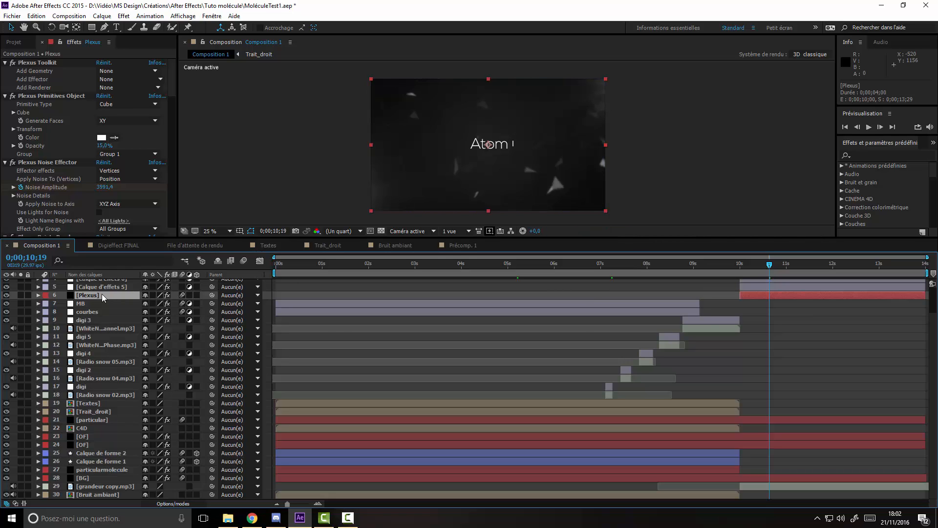
key(u)
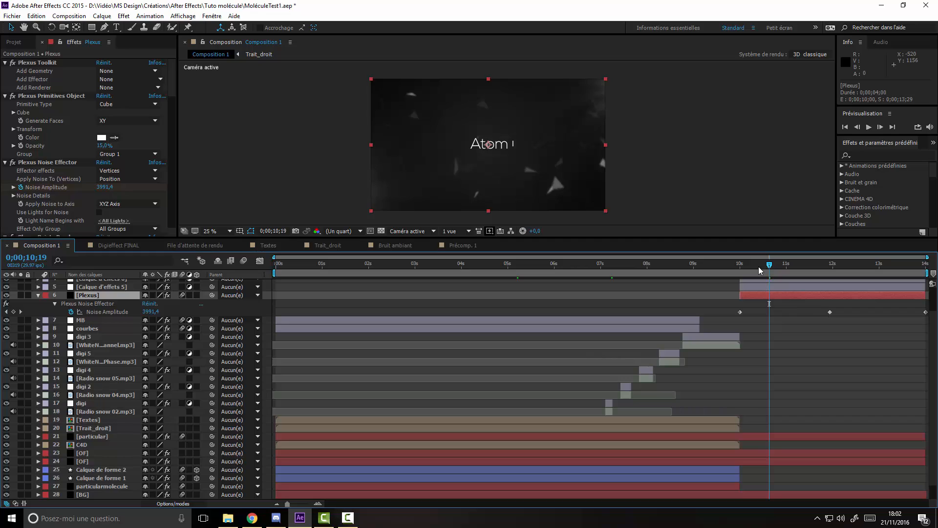
drag(761, 265, 796, 266)
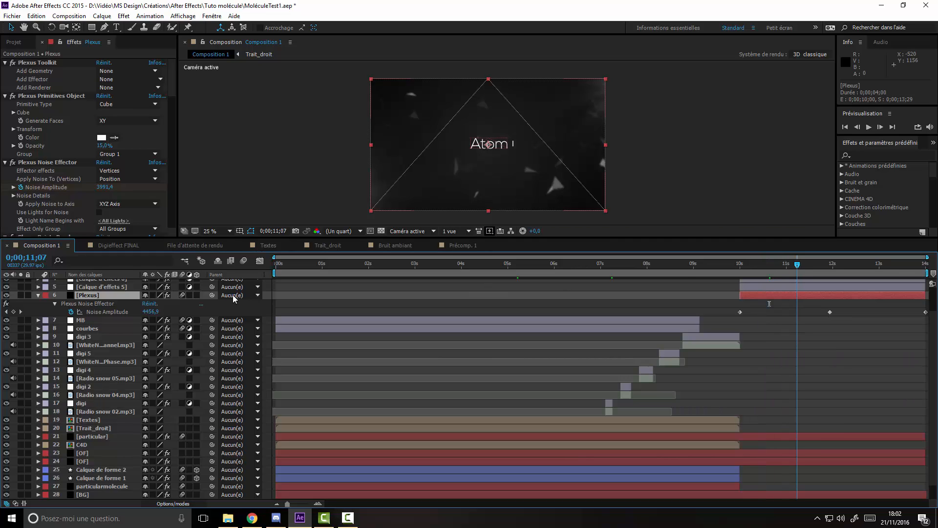
scroll(102, 331, up, 3)
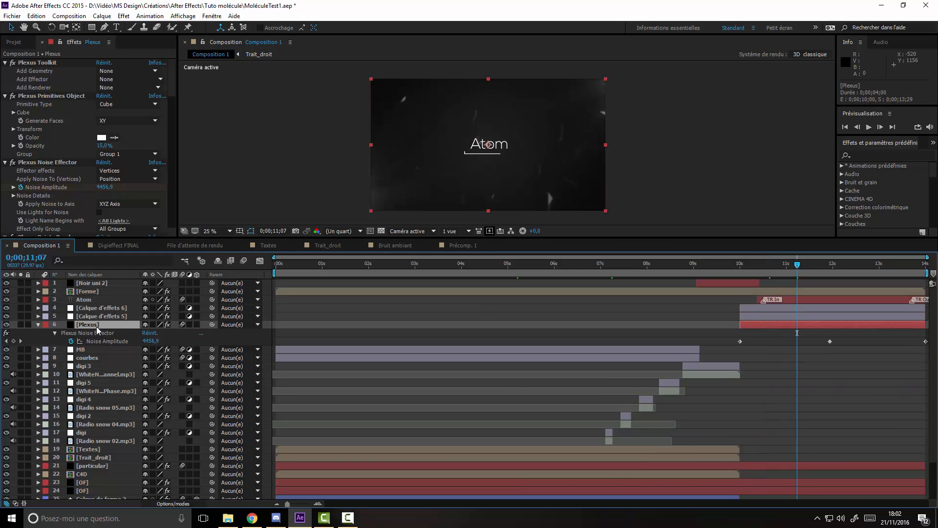
Inspect the effects on Calque d'effets 5, Calque d'effets 6 and the Atom text layer.
click(100, 316)
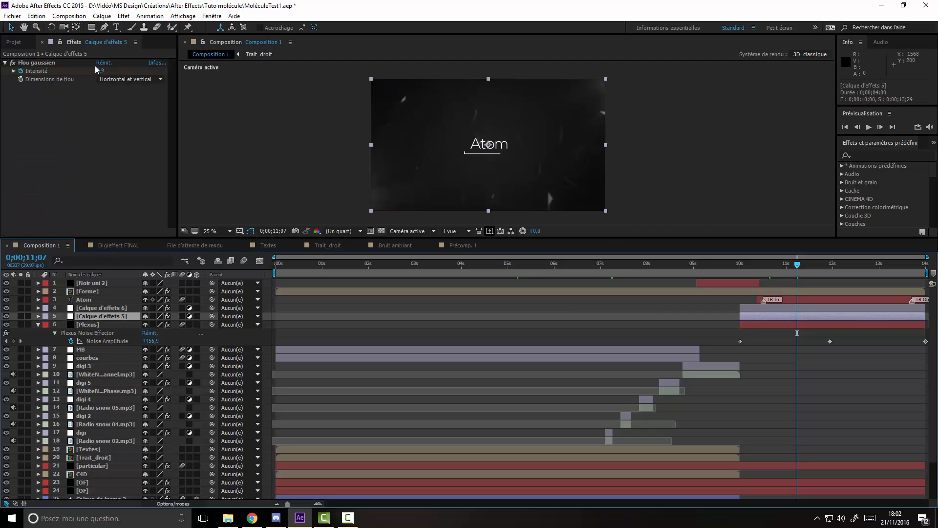
click(98, 307)
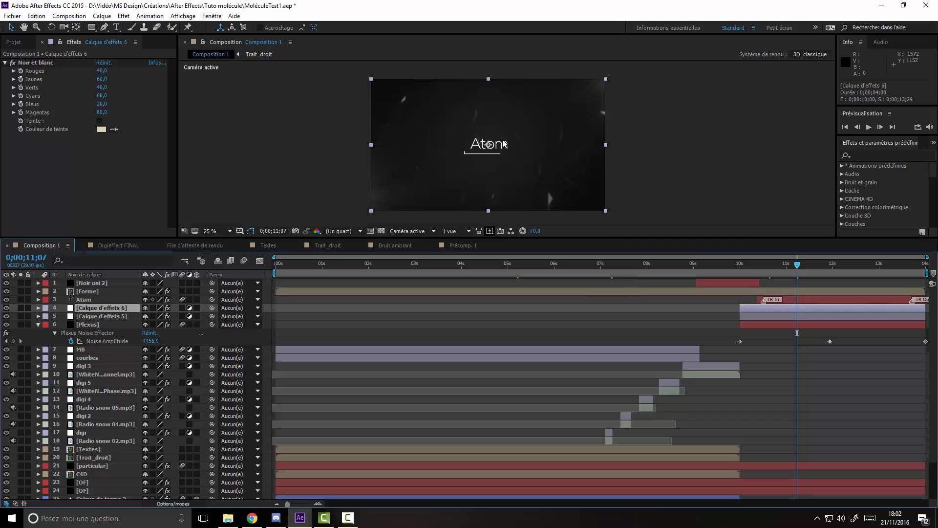
click(83, 300)
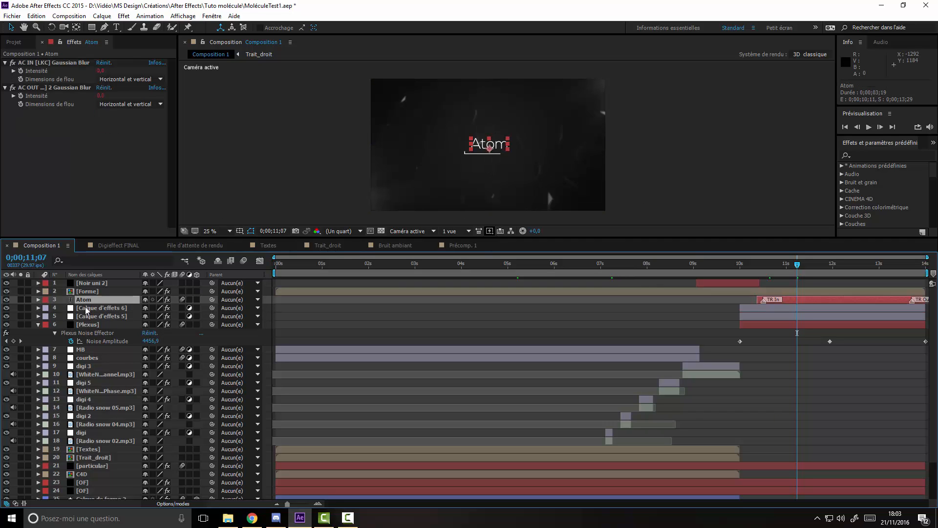
Open the Forme precomposition and scrub its line animation from 0;00;02;01 to about 0;00;11;02.
click(89, 292)
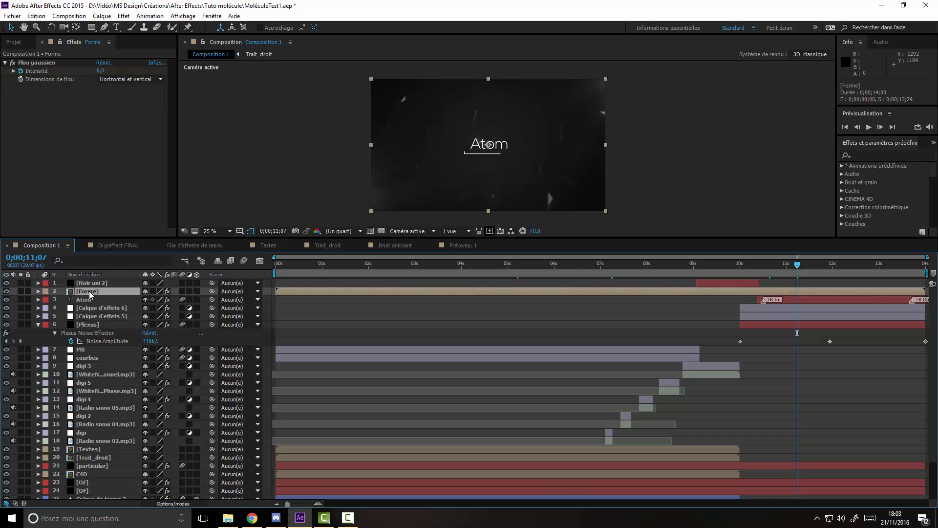
double_click(89, 293)
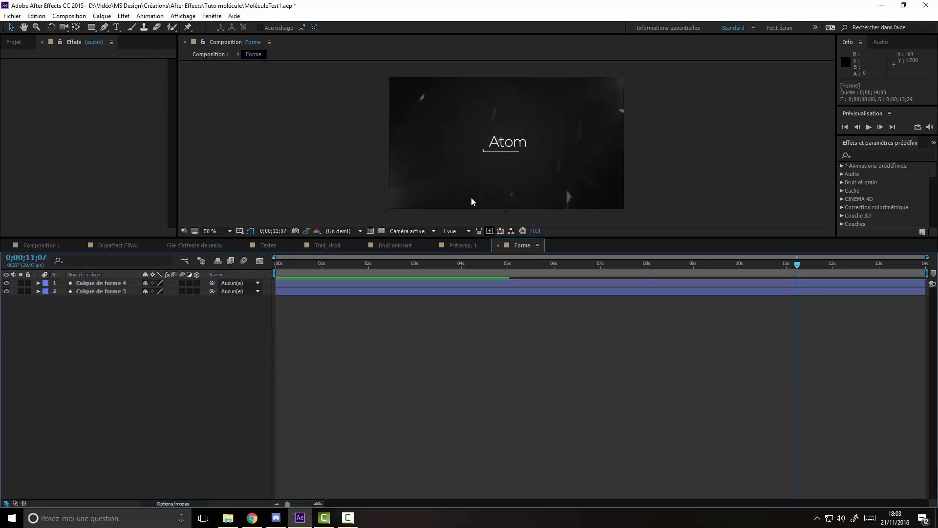
click(371, 268)
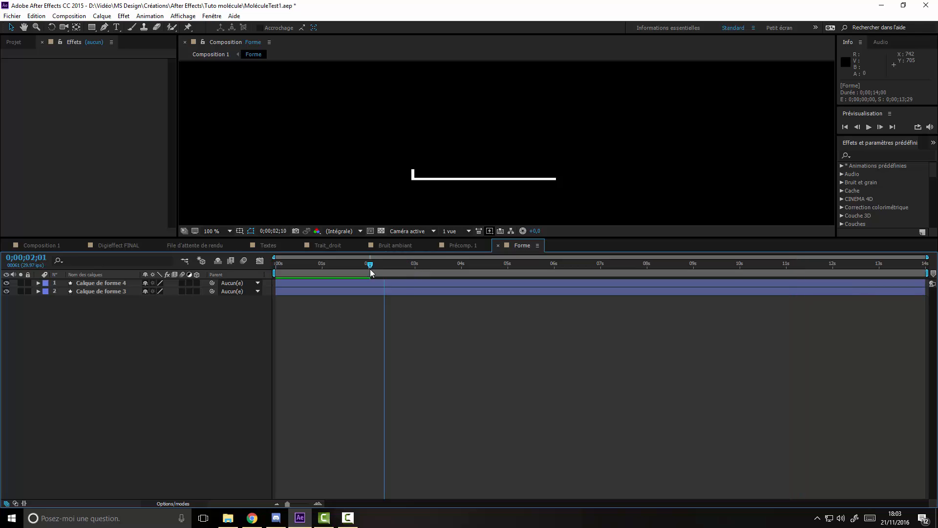
mouse_move(370, 269)
mouse_down()
mouse_move(325, 268)
mouse_move(843, 266)
mouse_move(789, 265)
mouse_up()
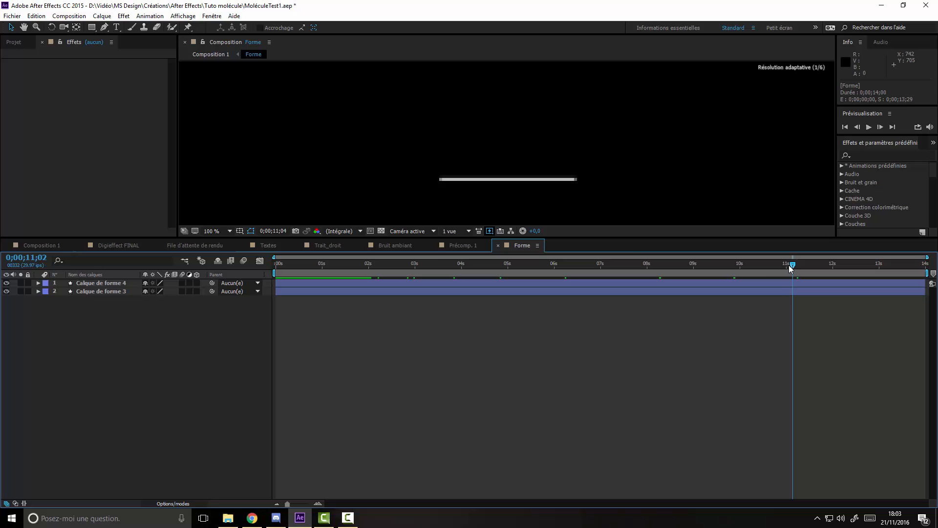
Return to Composition 1 and view the Noir uni 2 layer at 0;00;09;27.
click(38, 247)
click(97, 285)
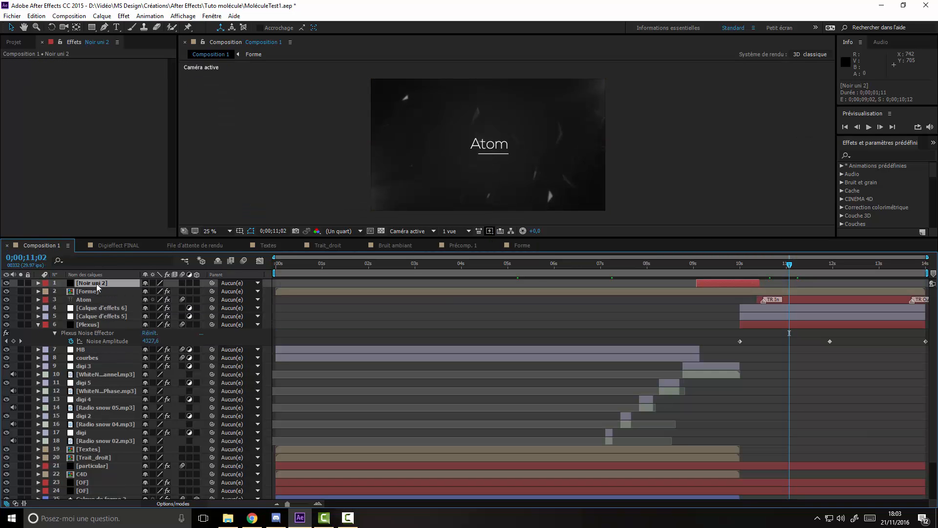
click(736, 266)
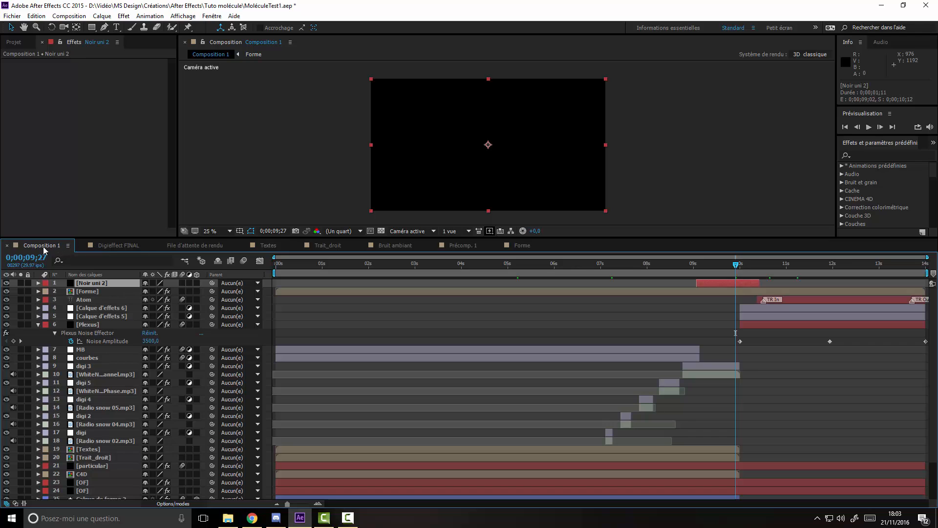
Create a new empty project, closing the finished molecule project.
click(12, 17)
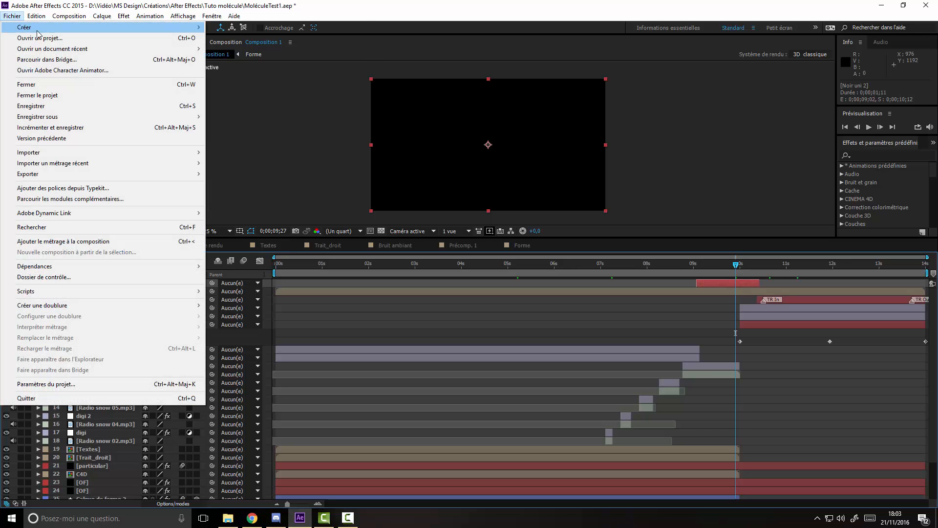
mouse_move(188, 32)
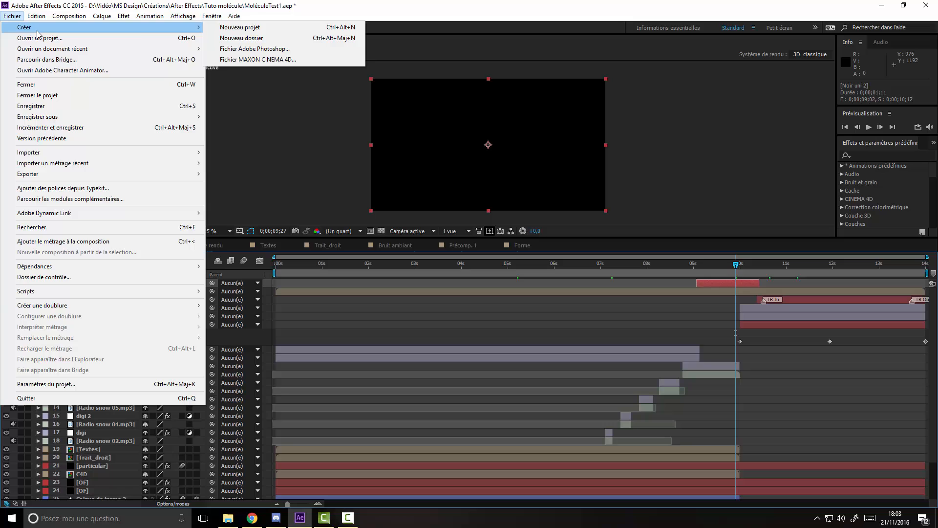
click(219, 30)
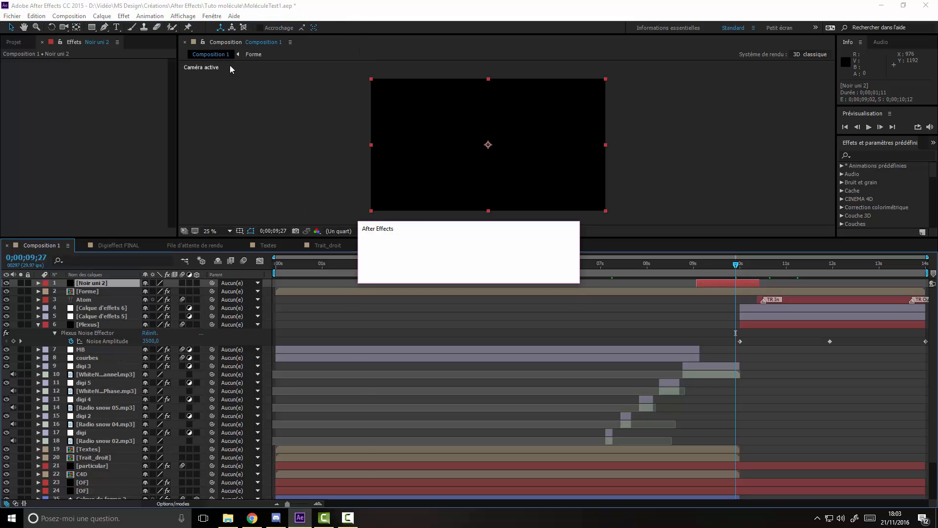
click(445, 267)
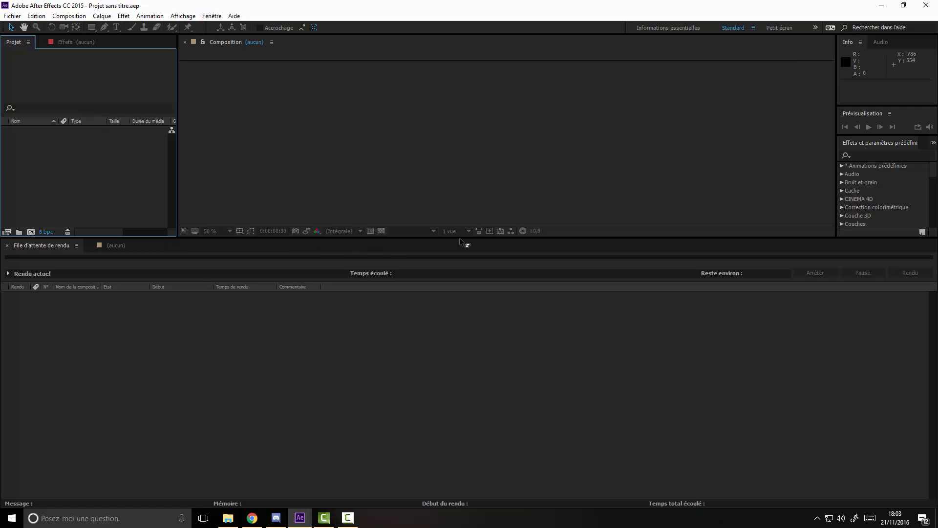
Close the render queue and shrink the timeline to give the composition preview more height.
click(7, 245)
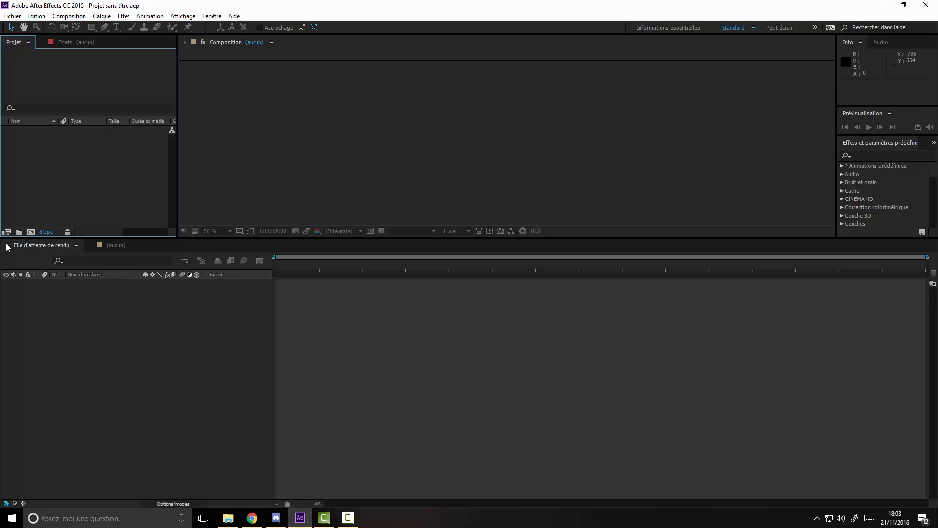
click(502, 246)
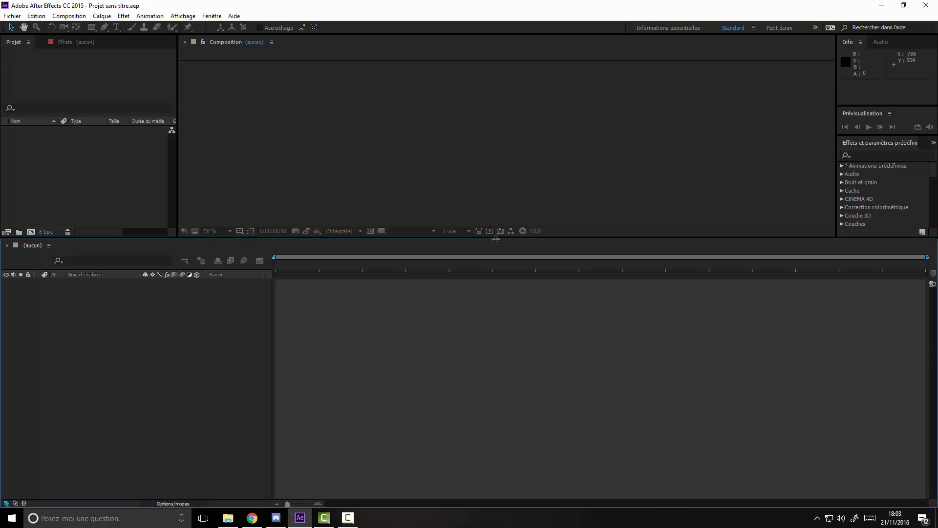
drag(496, 238, 496, 238)
drag(496, 294, 489, 345)
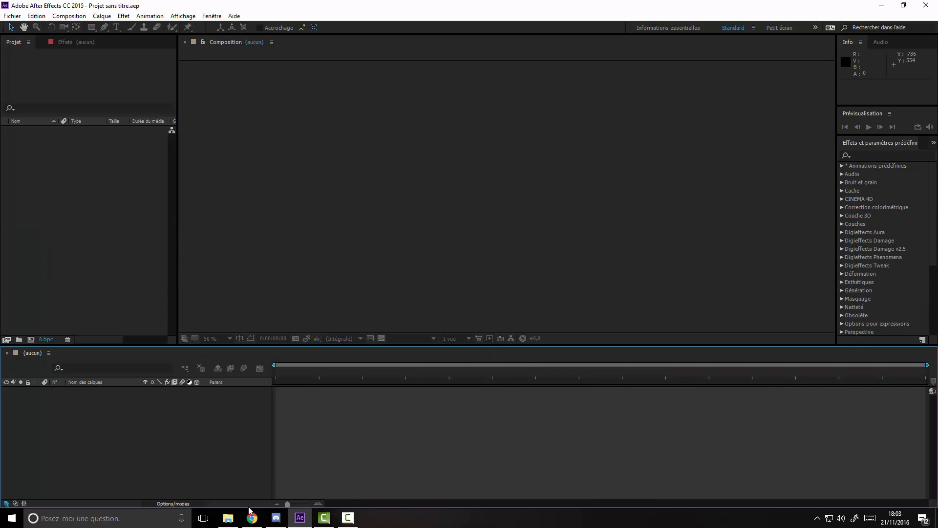
click(228, 517)
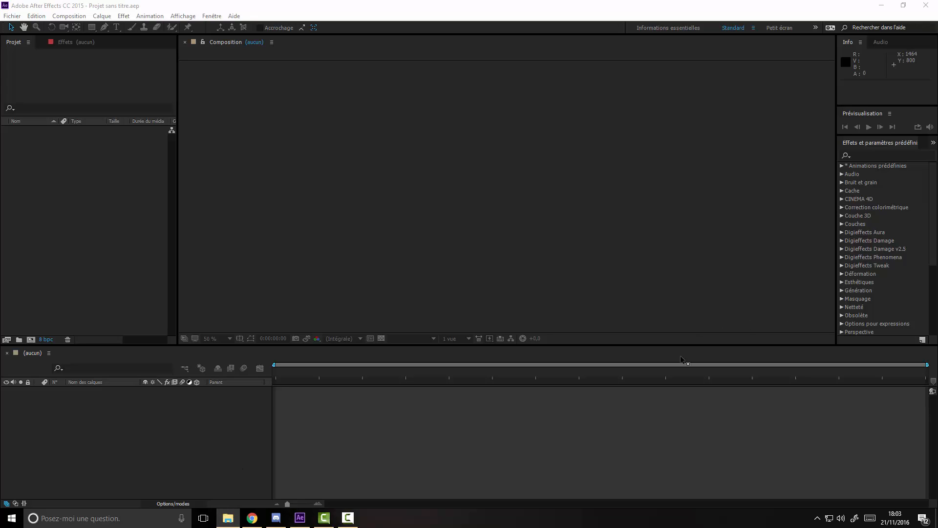
Create Composition 1 with the HDTV 1080 29,97 preset and a duration of 0;00;14;00, viewed at 50 %.
right_click(61, 184)
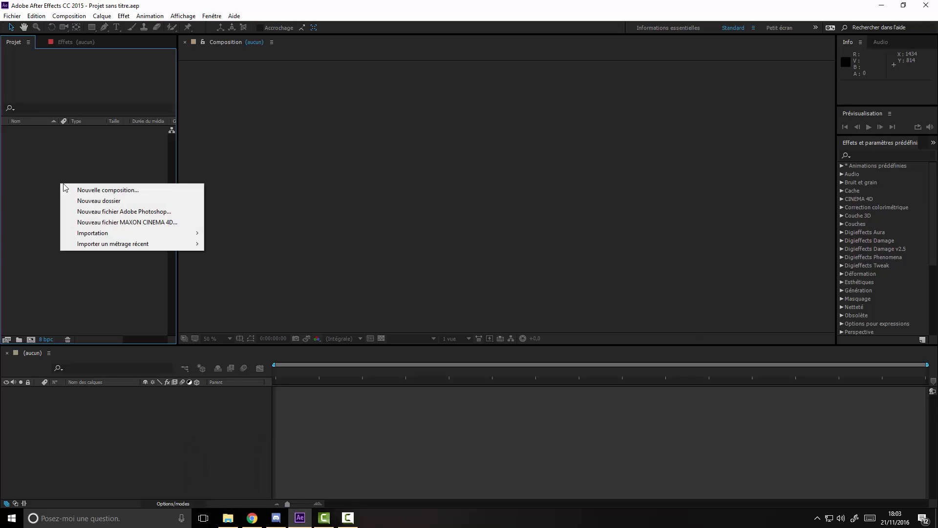
click(116, 191)
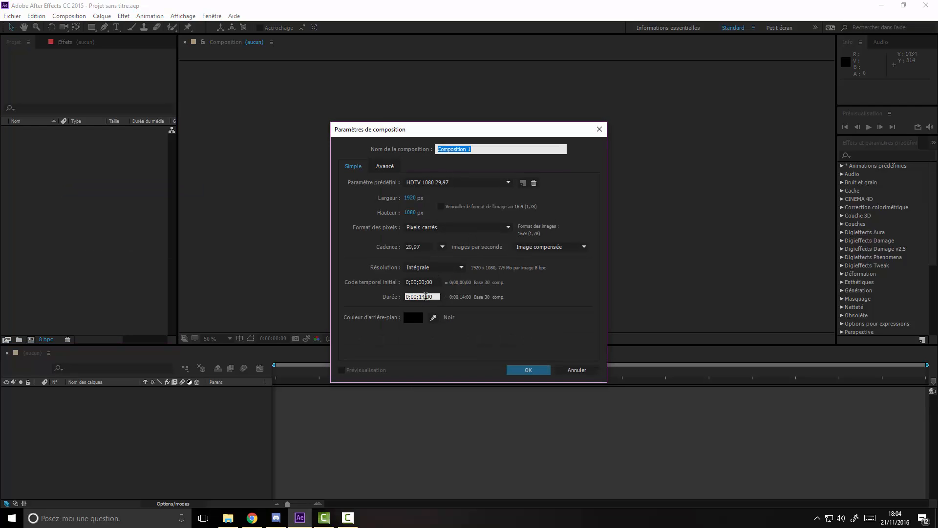
click(426, 296)
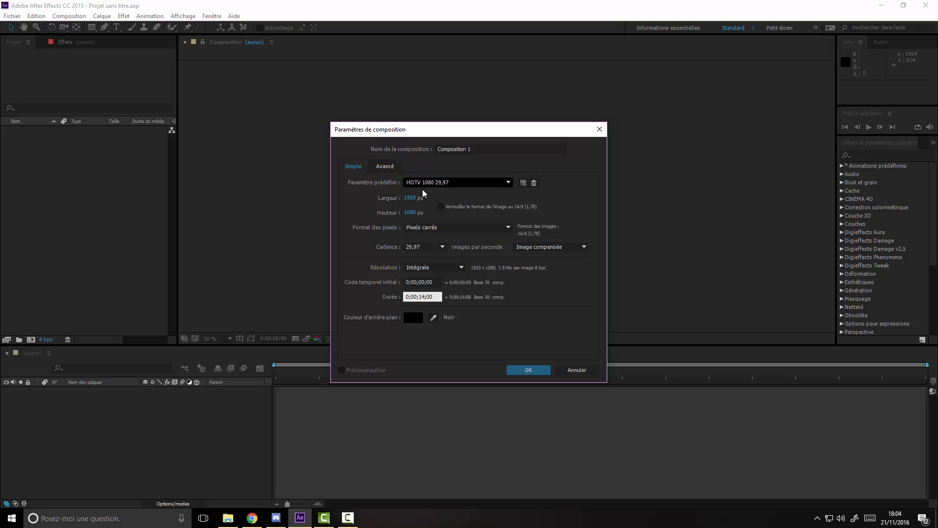
click(519, 370)
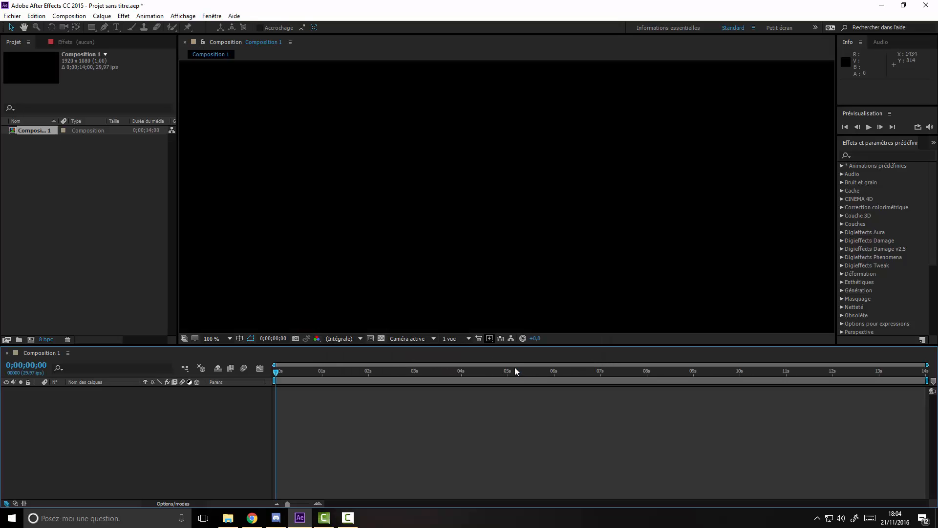
click(108, 156)
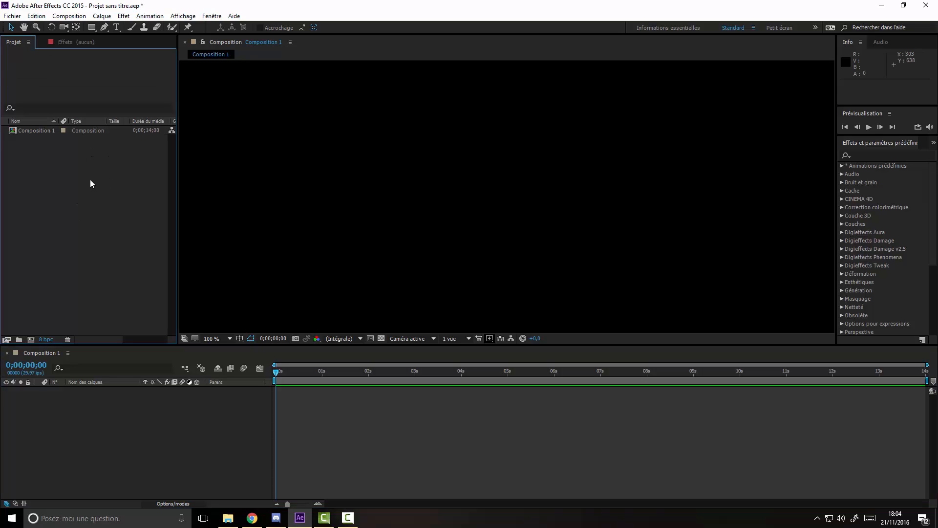
scroll(398, 209, down, 2)
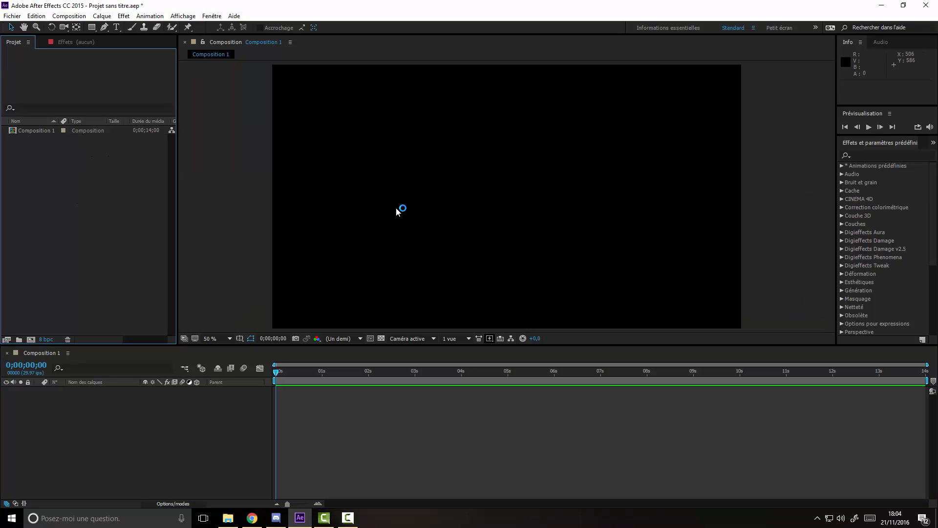
right_click(108, 405)
mouse_move(164, 408)
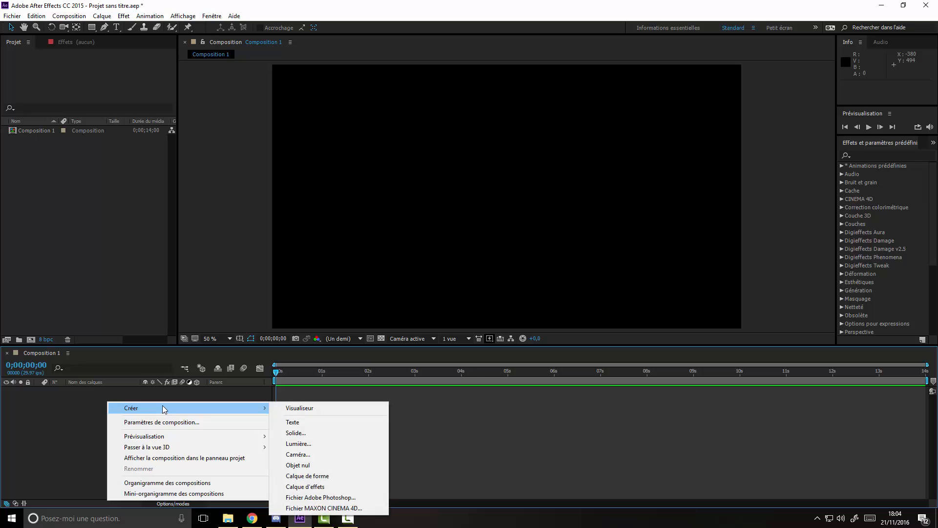
click(81, 245)
right_click(81, 246)
Import the PNG sequence starting at Vidéo2_0000.png from the "tout sauf molecule" folder as footage, with alphabetical order enabled.
right_click(66, 203)
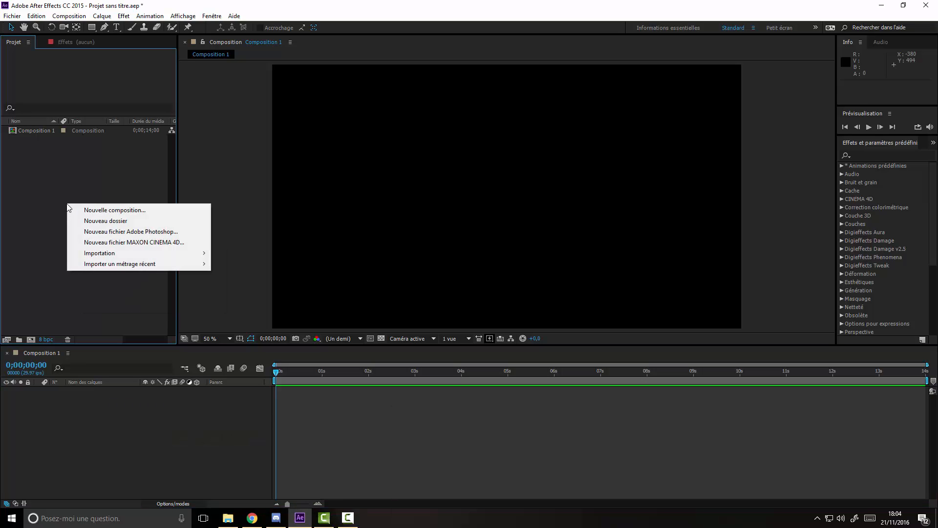
mouse_move(200, 253)
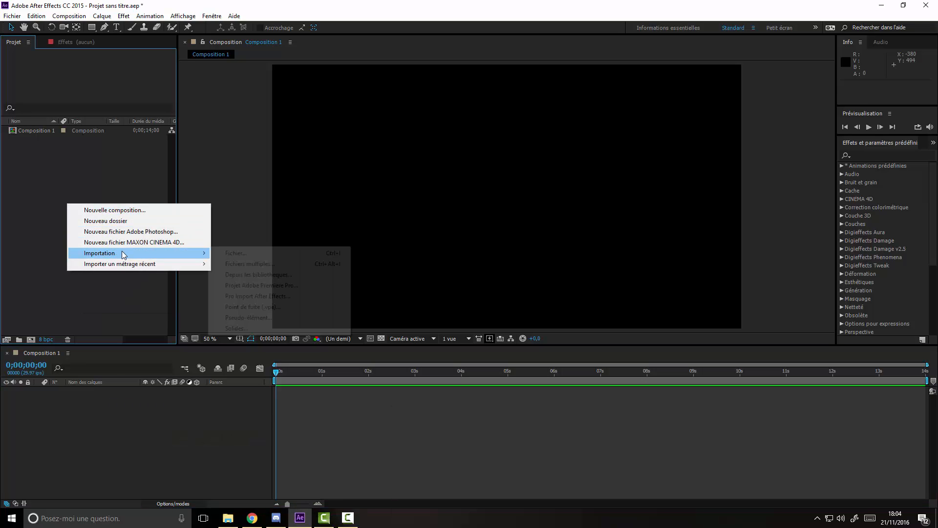
click(273, 264)
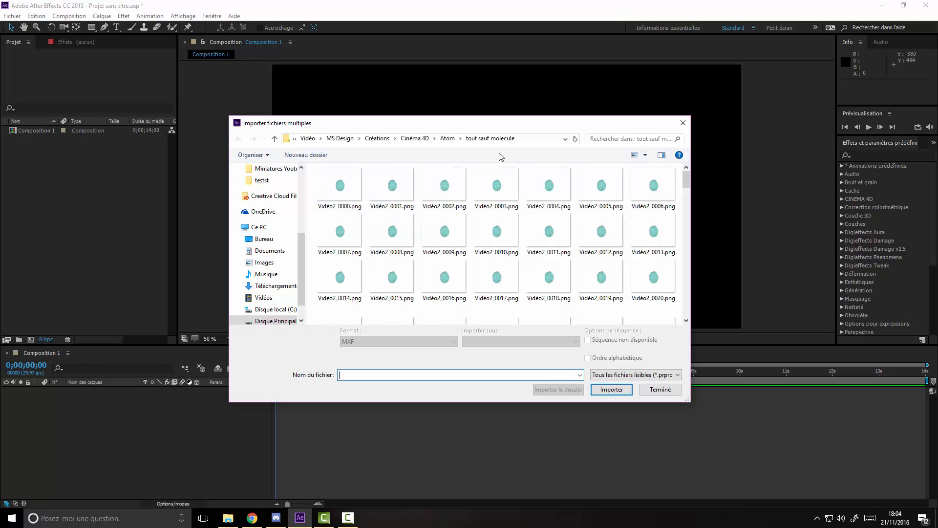
click(345, 186)
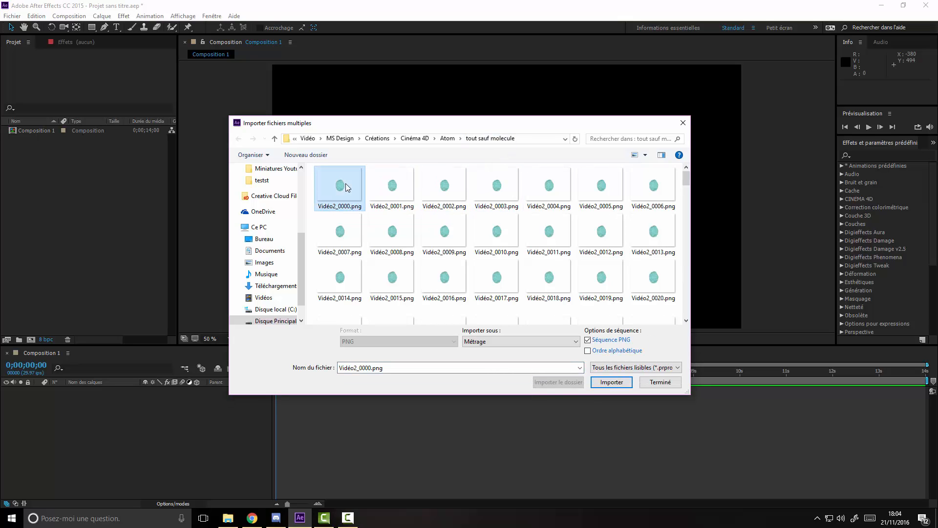
scroll(440, 221, down, 5)
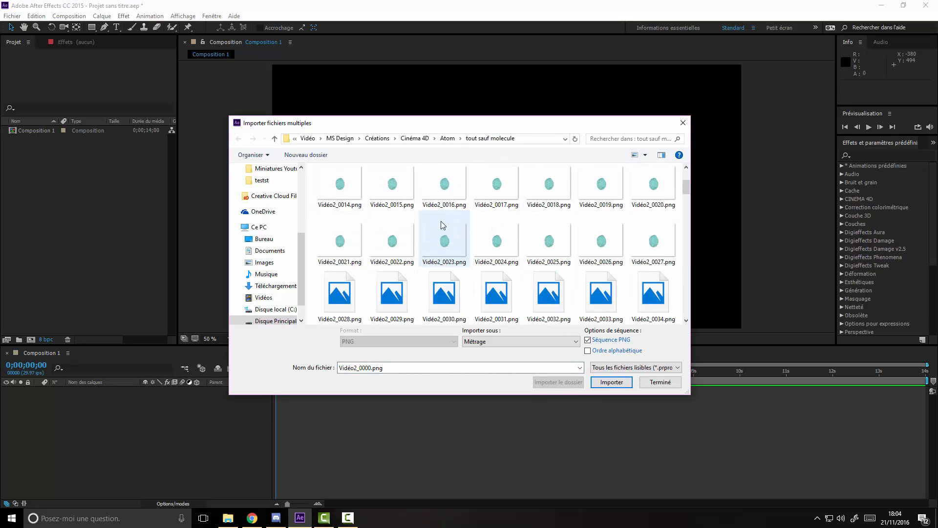
drag(686, 202, 679, 165)
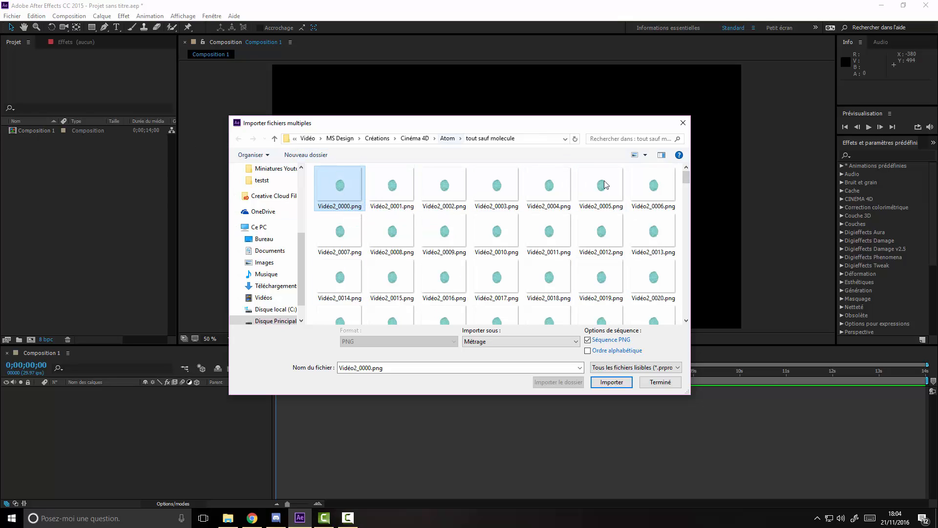
click(588, 351)
click(611, 381)
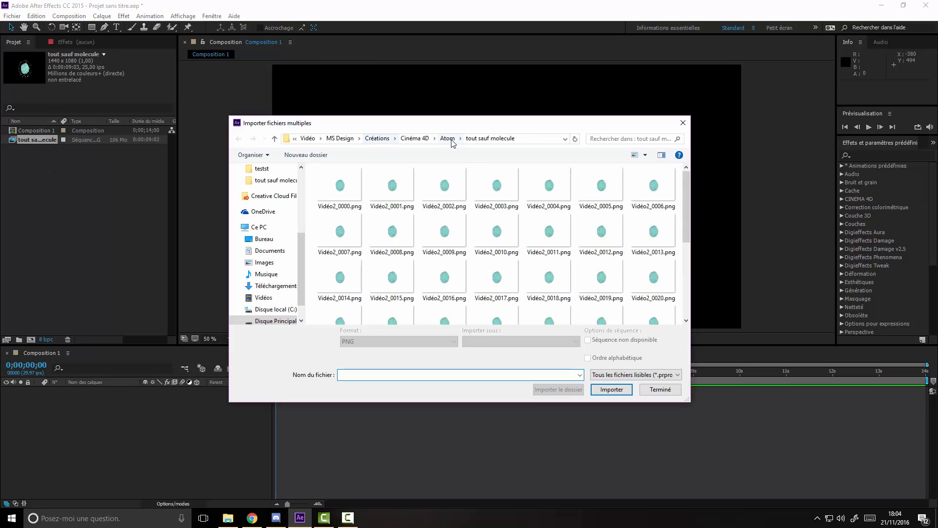
Import the PNG sequence starting at Vidéo0000.png from the "redu" folder as footage, with alphabetical order enabled.
click(447, 138)
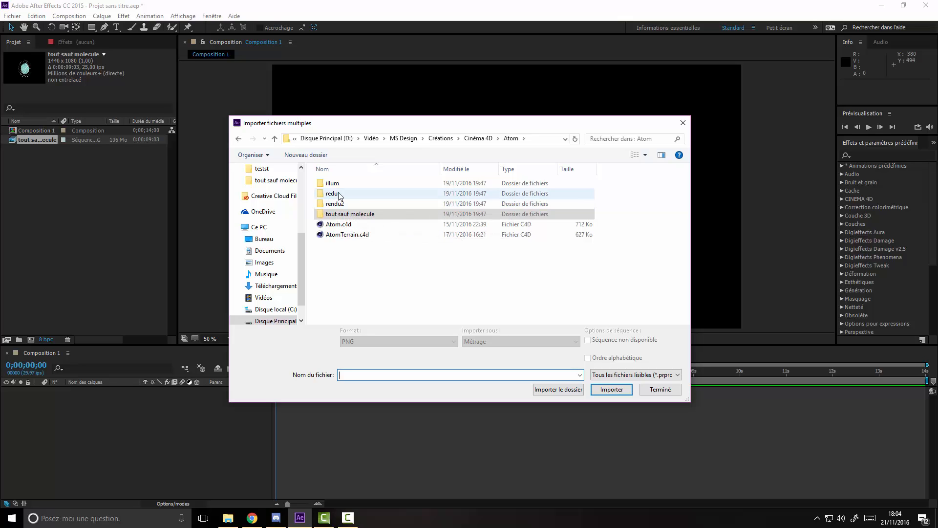
double_click(337, 203)
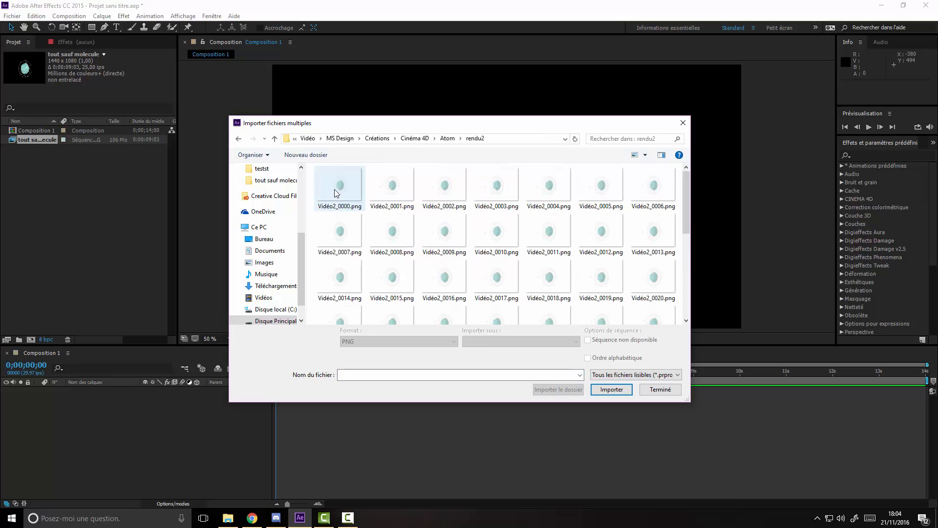
click(446, 140)
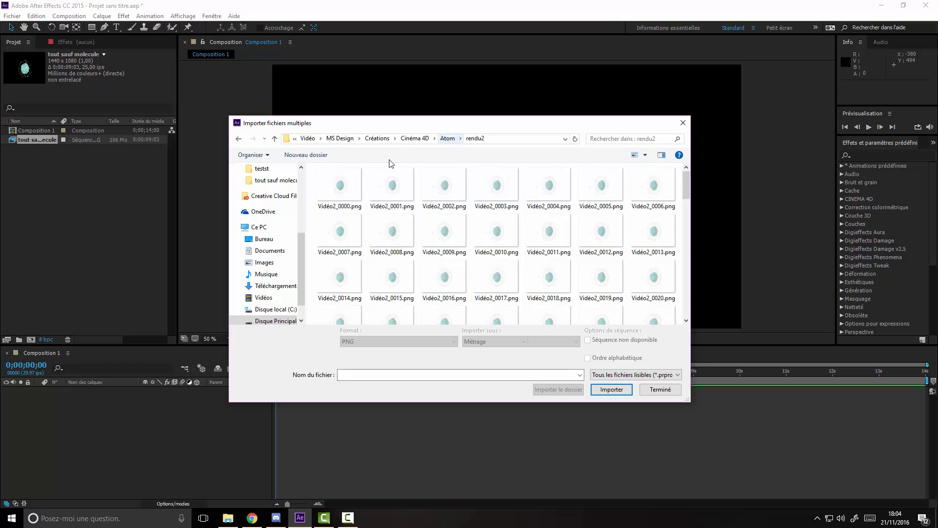
double_click(338, 193)
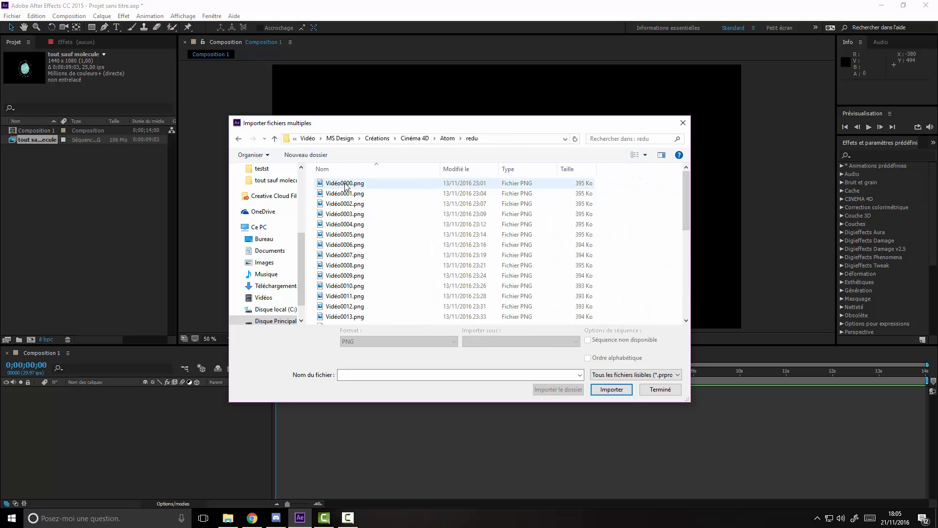
click(344, 183)
click(589, 350)
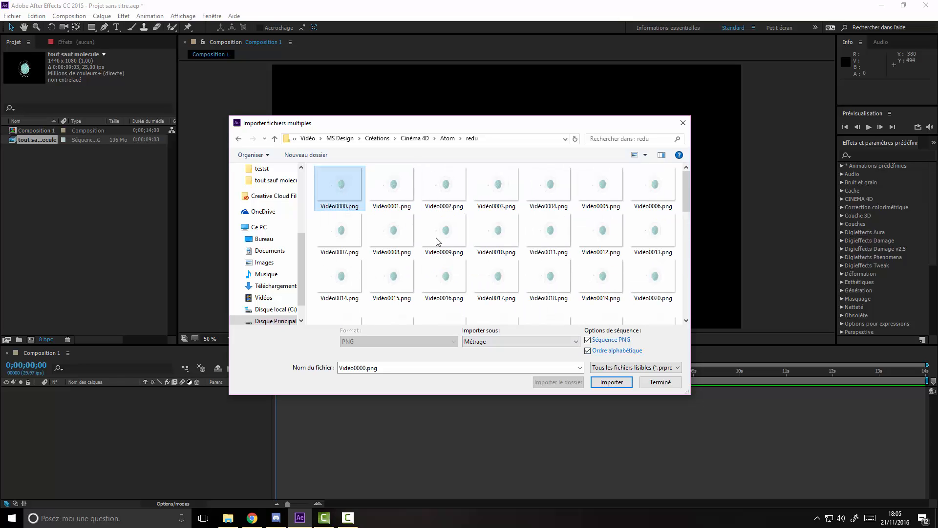
click(611, 381)
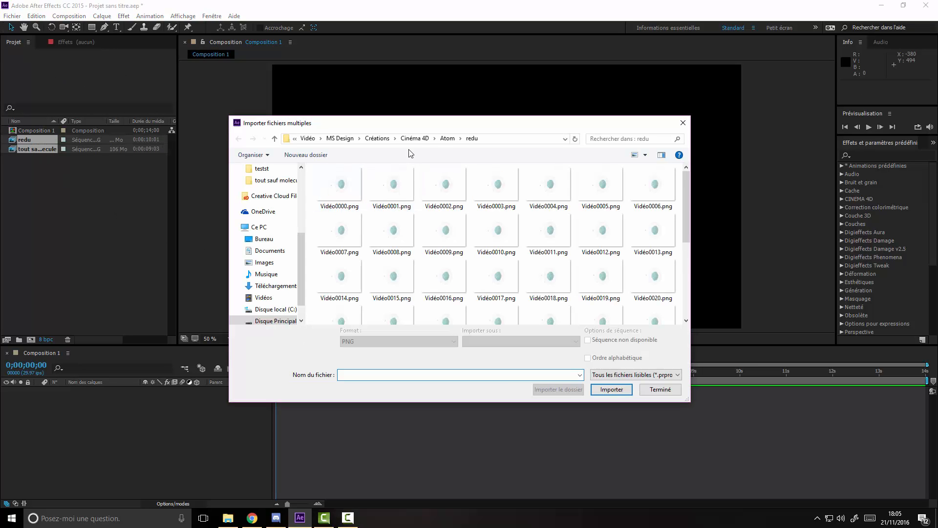
Import the PNG sequence starting at Vidéo21_0000.png from the desktop "cercles" folder, with alphabetical order enabled, and finish importing.
click(447, 138)
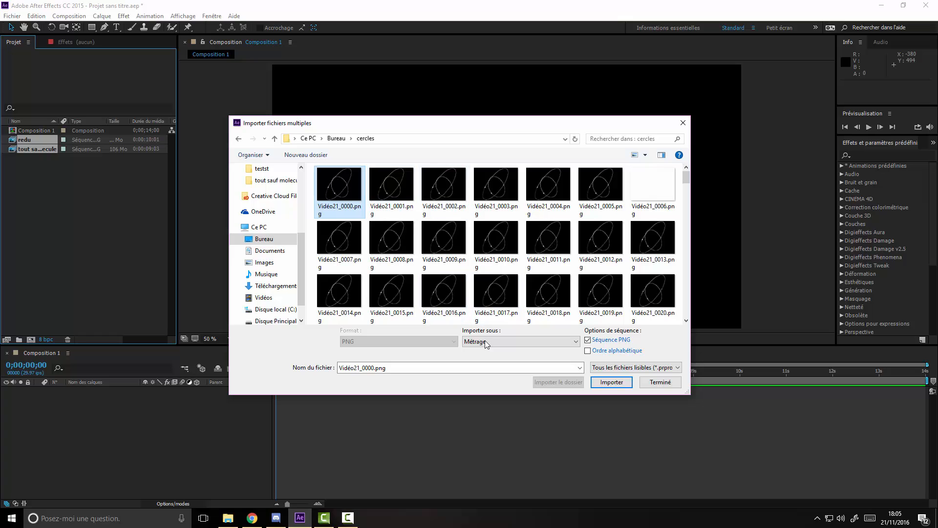
click(589, 351)
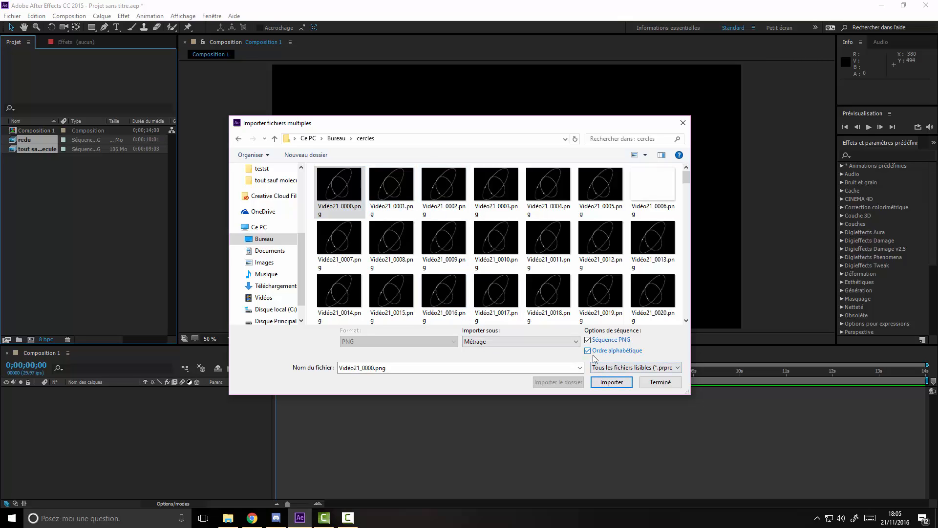
click(605, 384)
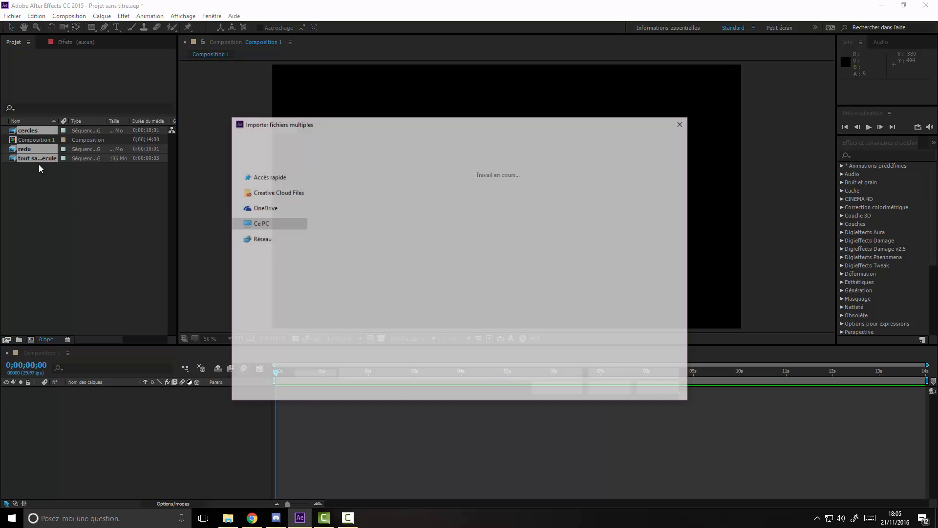
click(683, 123)
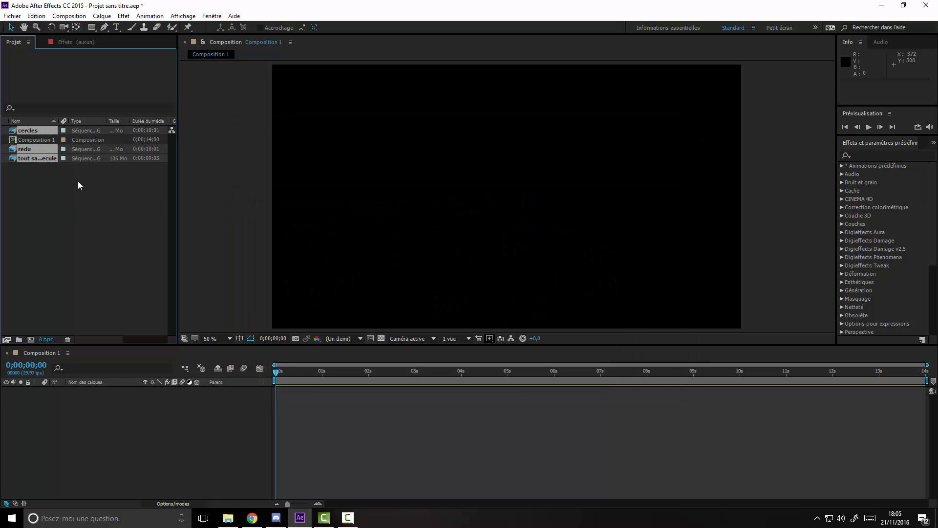
Delete the redu footage from the project.
click(28, 148)
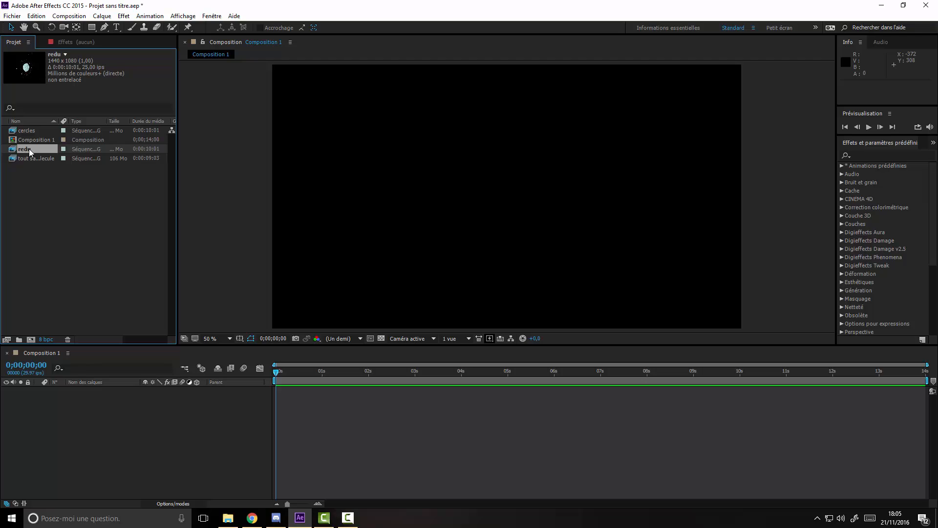
key(Delete)
mouse_move(39, 148)
mouse_down()
mouse_move(37, 136)
mouse_move(37, 151)
mouse_up()
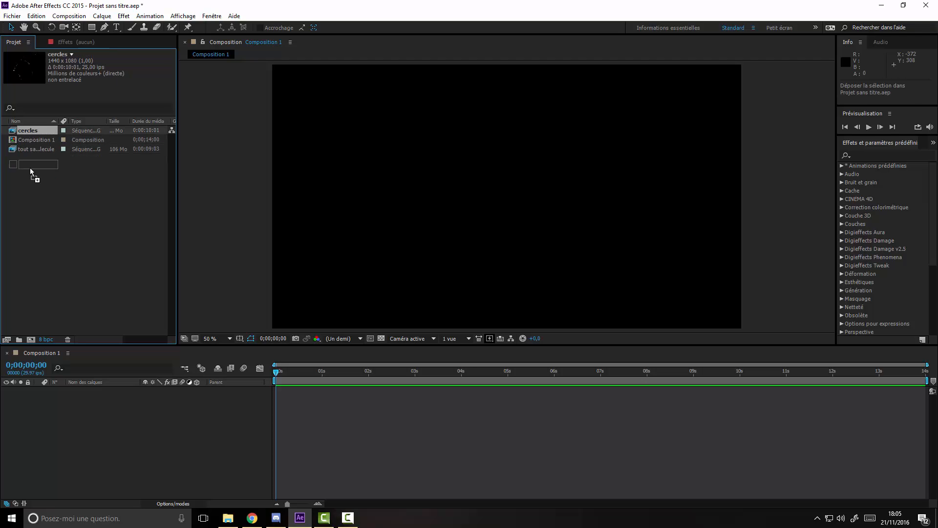
click(116, 175)
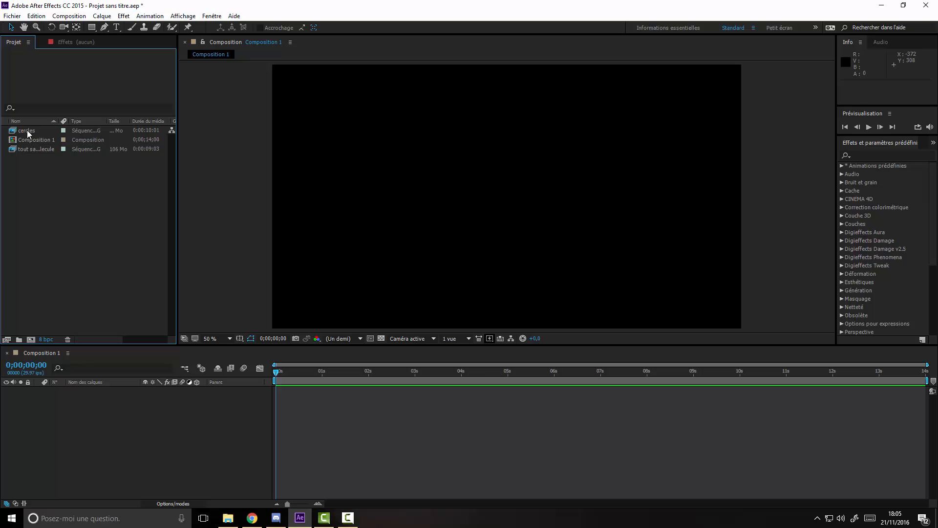
Add the "tout sauf molecule" footage to Composition 1 at the start of the timeline, with the cercles footage beneath it.
drag(34, 149, 119, 391)
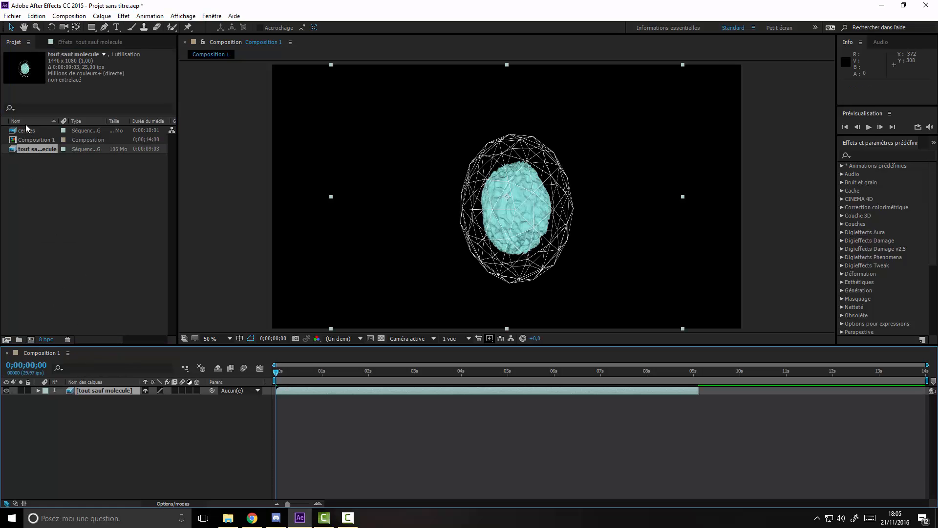
drag(26, 129, 142, 412)
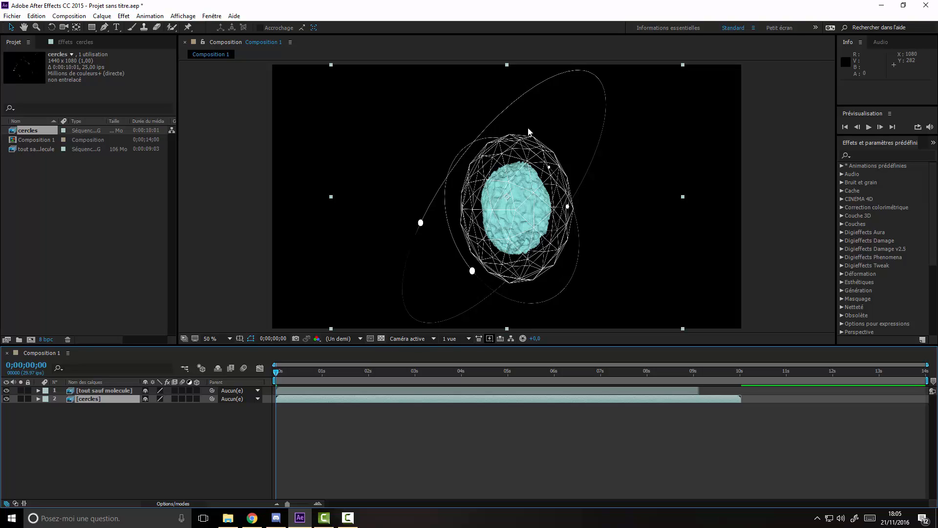
click(92, 421)
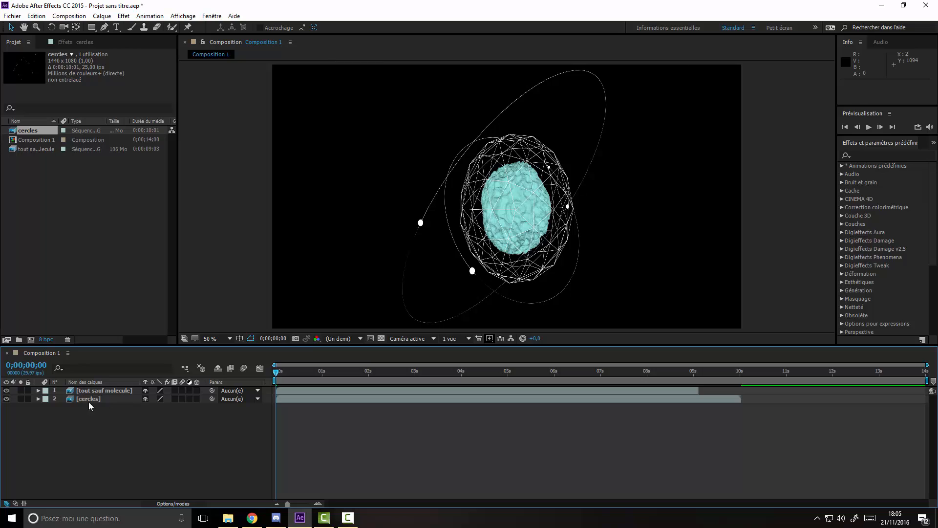
Precompose the cercles and "tout sauf molecule" layers together into a composition named C4D, transferring all attributes.
click(98, 399)
ctrl+click(107, 390)
right_click(114, 389)
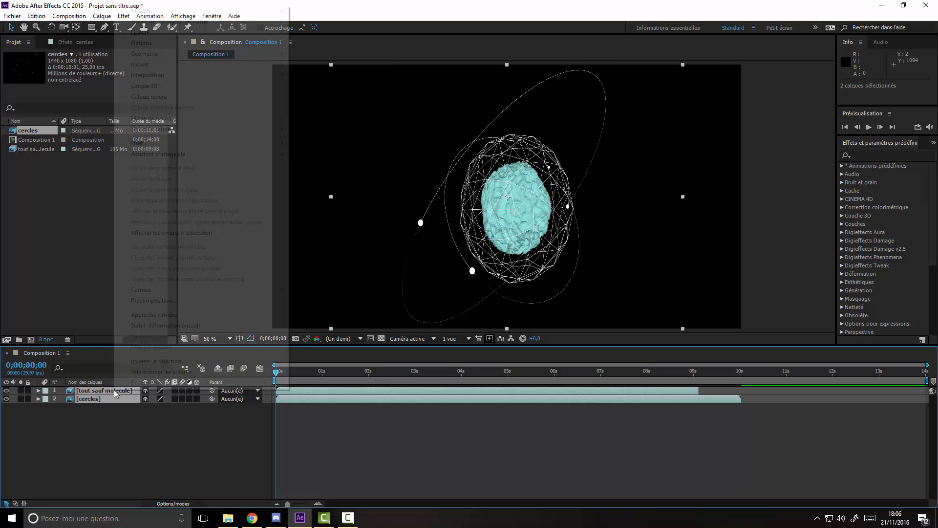
click(175, 301)
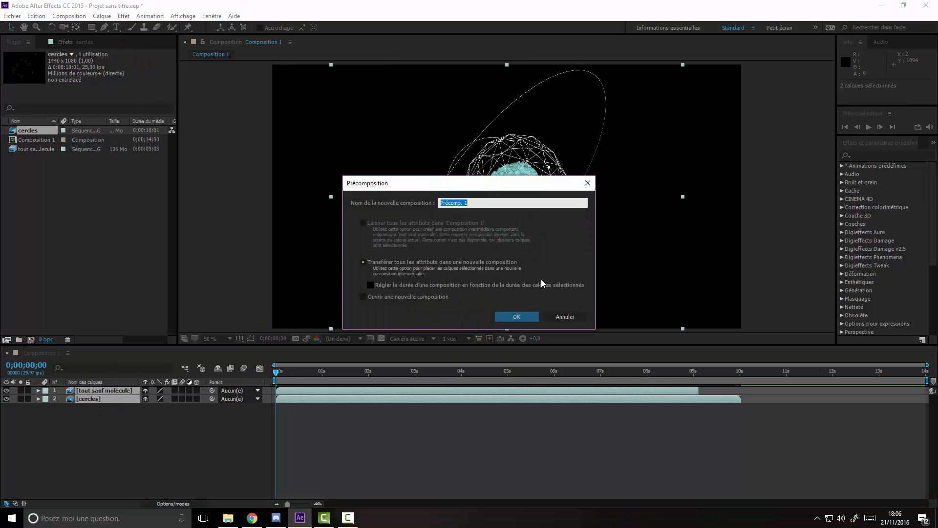
key(BackSpace)
text(Pre)
key(BackSpace)
text(C4D)
key(Return)
click(15, 437)
Create a black 1920 x 1080 px solid named BG and place it below the C4D layer.
right_click(80, 417)
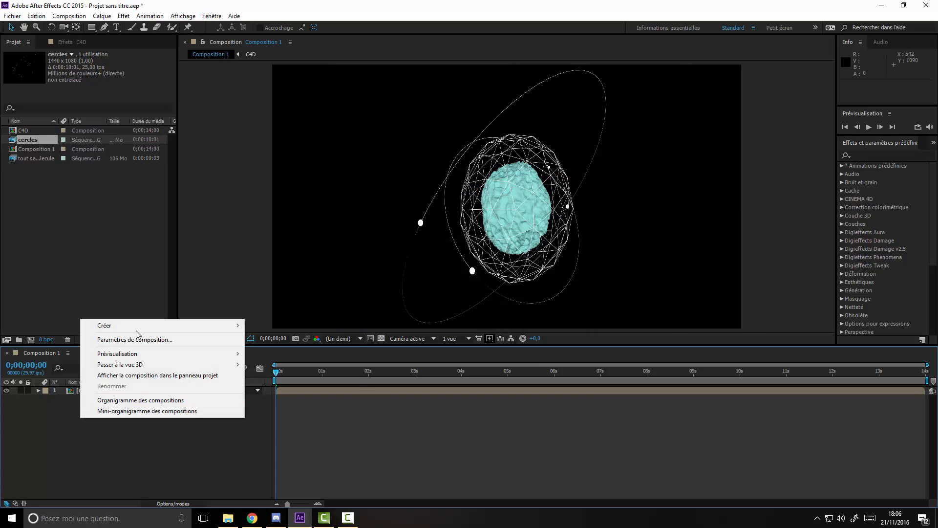
mouse_move(138, 330)
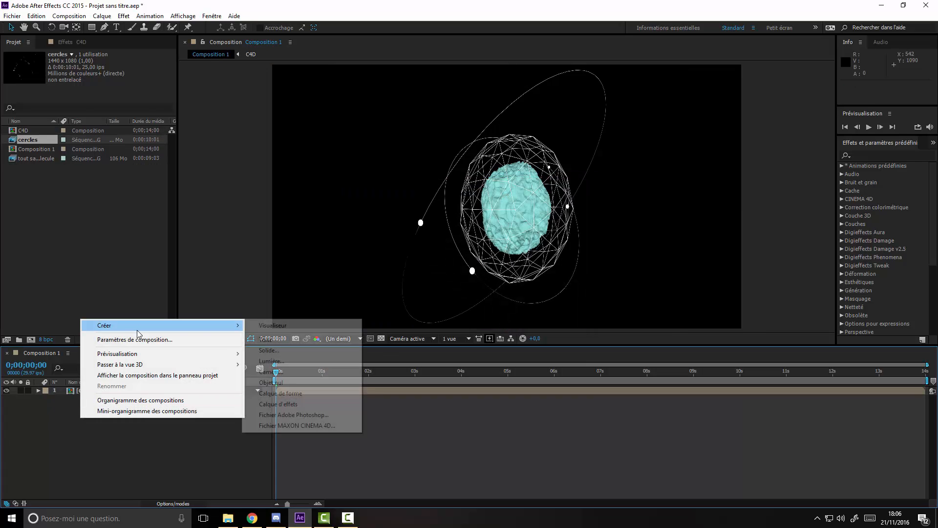
click(279, 350)
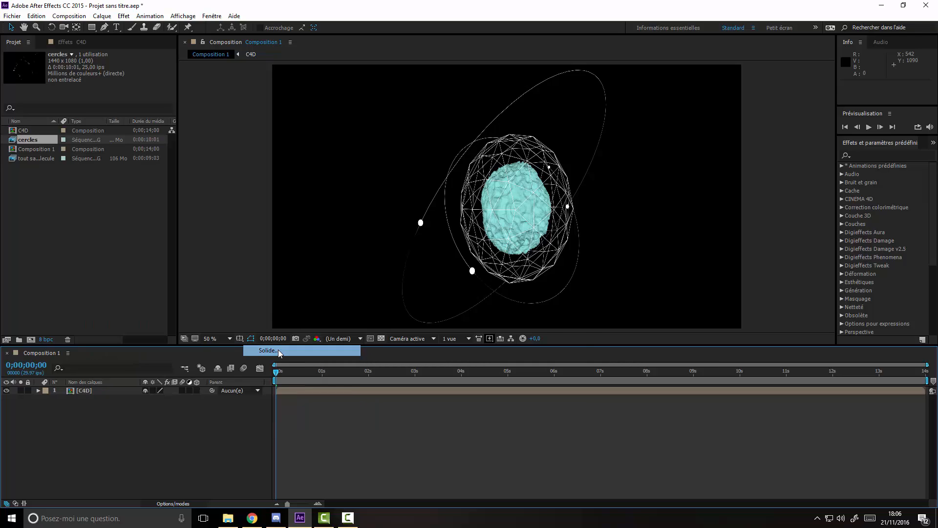
text(BG)
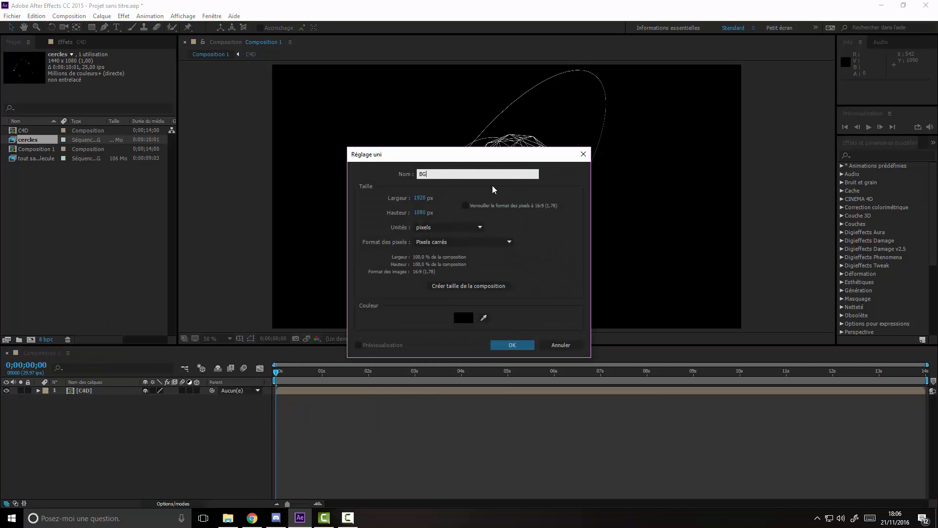
click(513, 345)
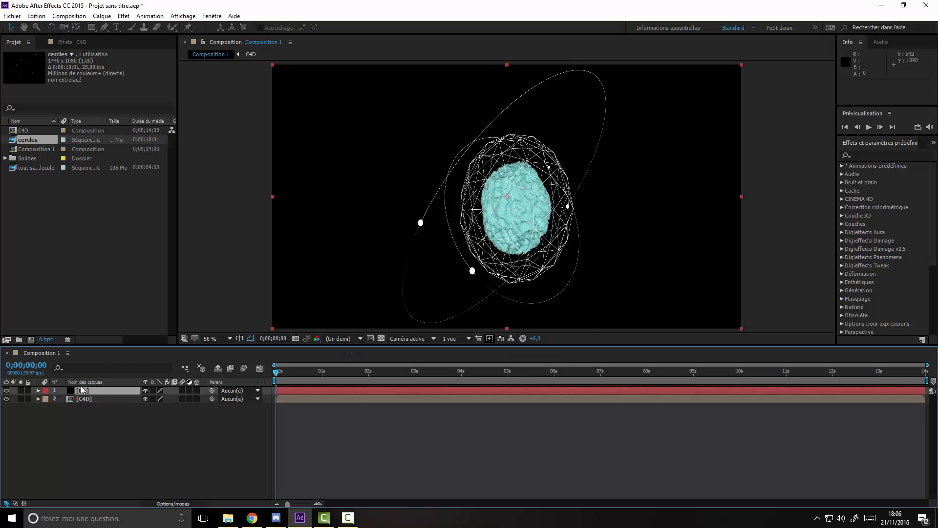
mouse_move(93, 391)
mouse_down()
mouse_move(90, 409)
mouse_move(94, 401)
mouse_up()
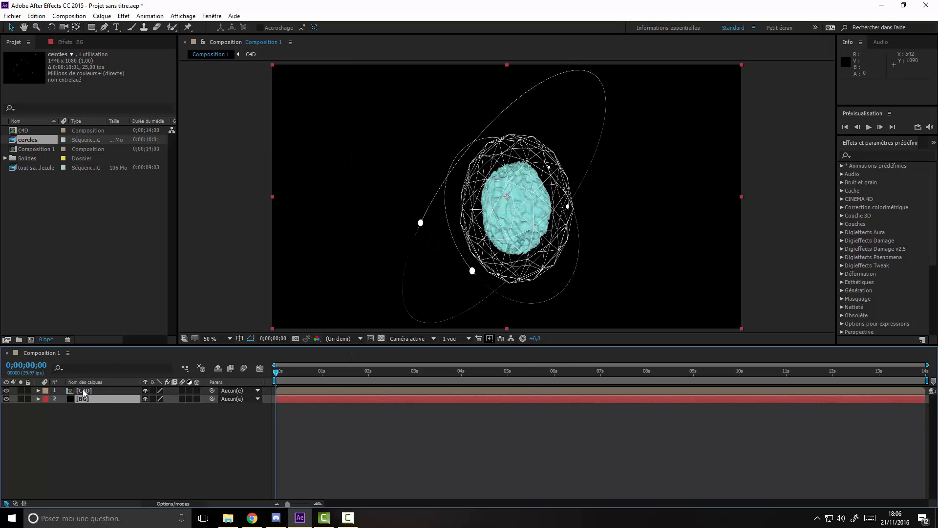
Apply the "Gamme des dégradés" effect to the BG layer and set its type to Radial.
click(877, 155)
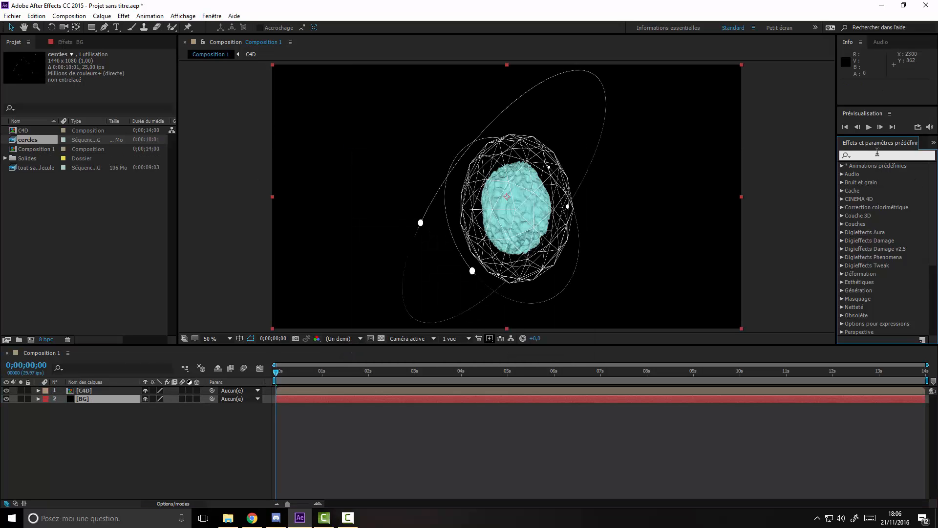
text(gamme)
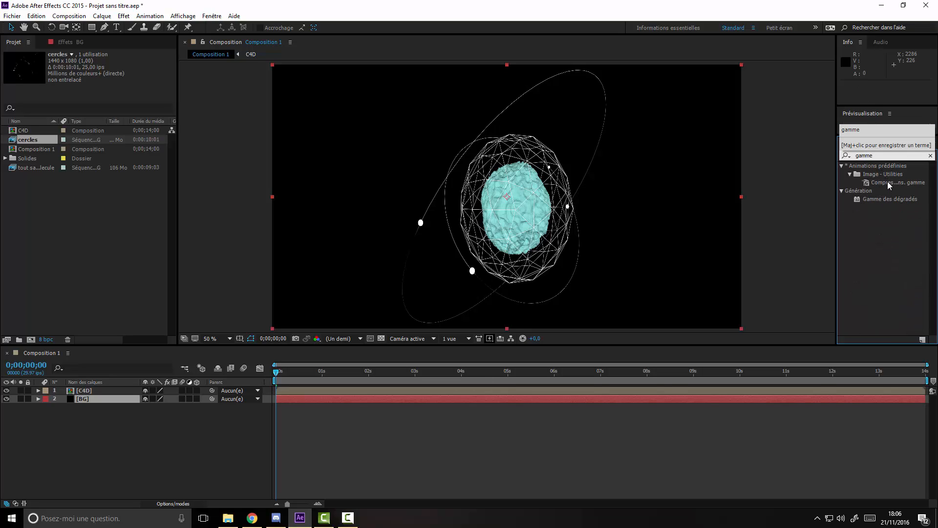
drag(884, 204, 88, 403)
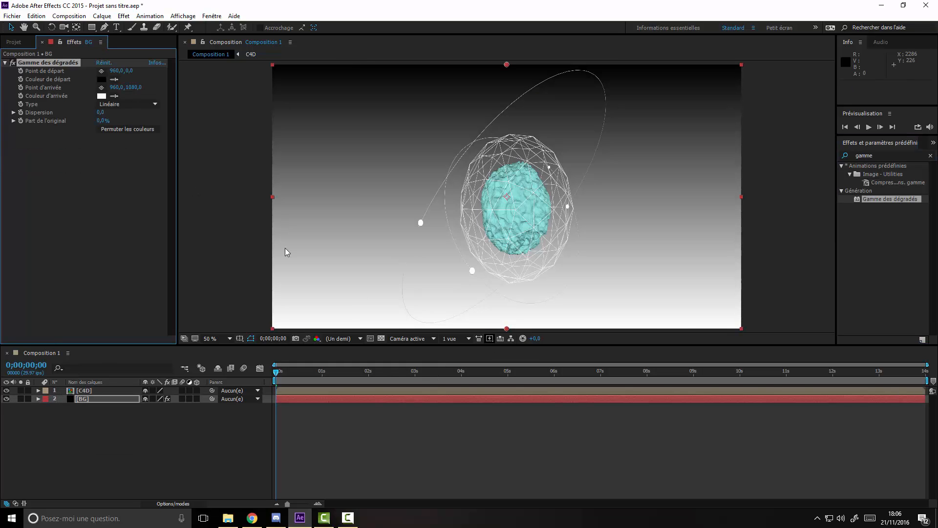
click(125, 103)
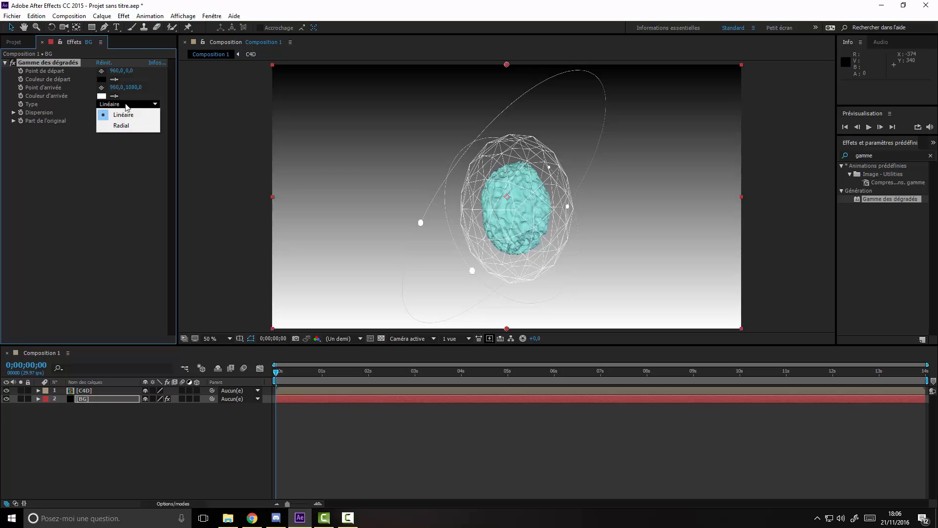
click(126, 126)
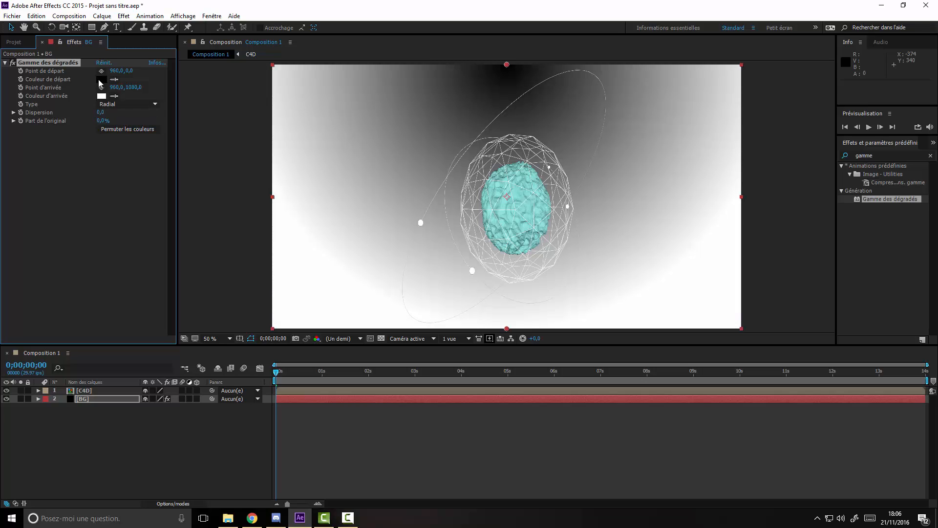
Set the gradient's start colour to dark blue 03103E.
click(101, 79)
click(568, 296)
click(555, 309)
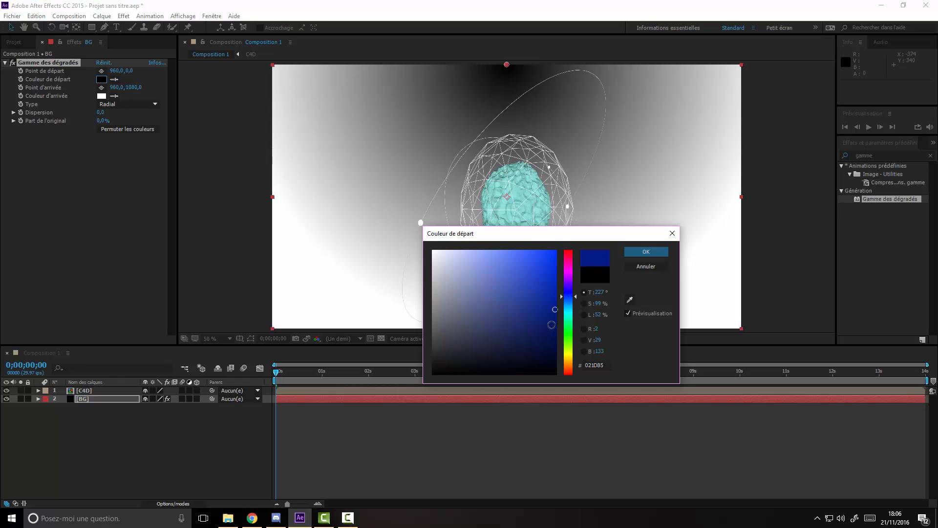
mouse_move(551, 325)
mouse_down()
mouse_move(542, 348)
mouse_move(550, 344)
mouse_up()
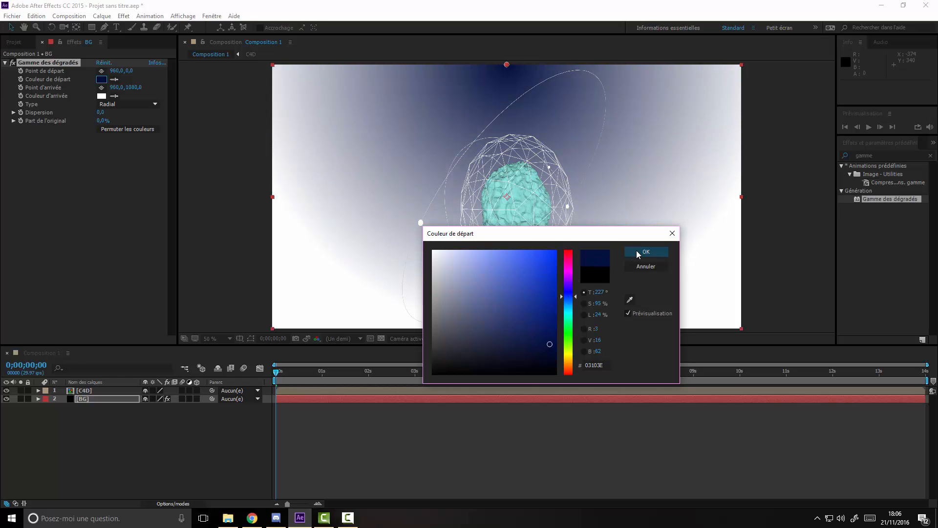
click(637, 253)
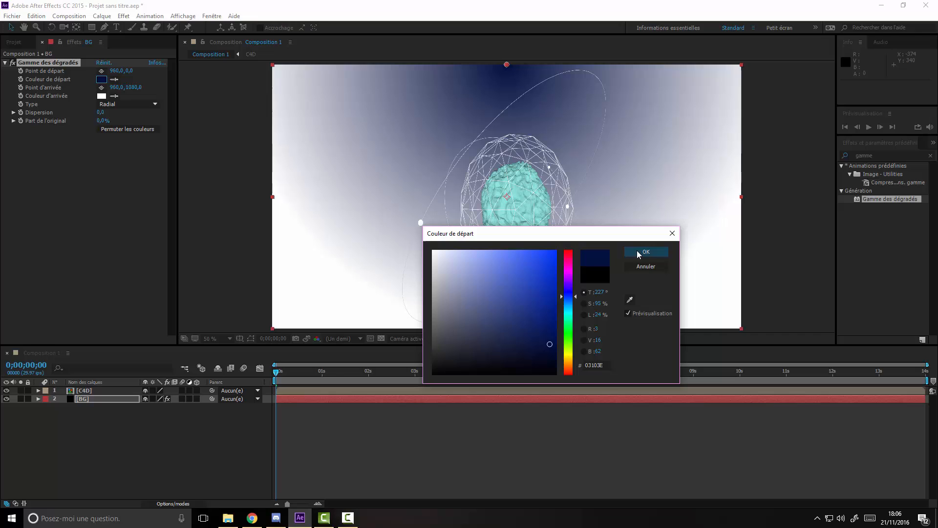
Set the gradient's end colour to a near-black blue, 000518.
click(101, 96)
click(568, 297)
click(555, 336)
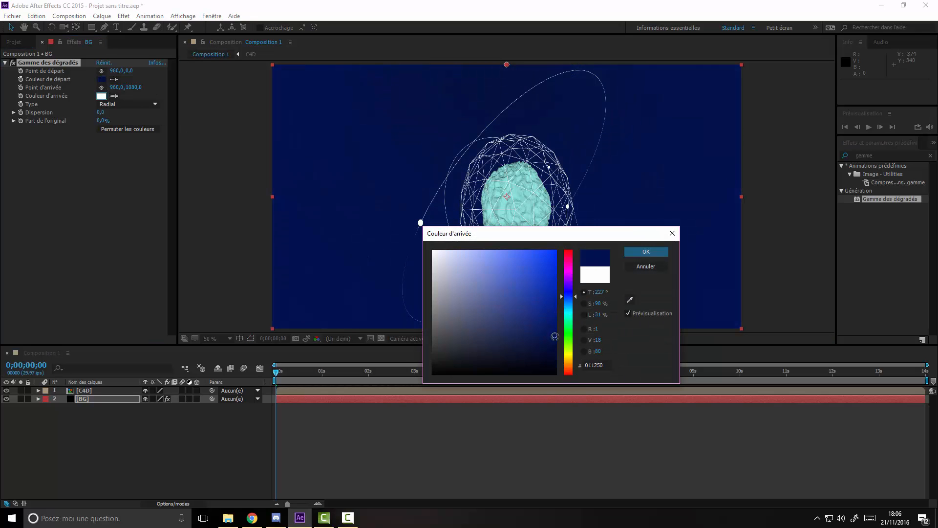
mouse_move(554, 336)
mouse_down()
mouse_move(560, 293)
mouse_move(560, 370)
mouse_up()
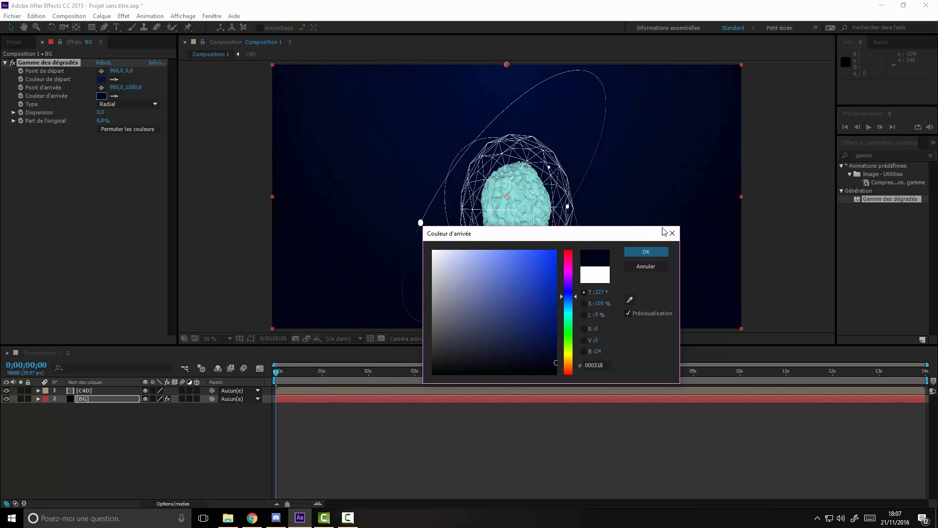
click(646, 251)
Set the gradient's start colour to near-black blue 000209 and swap the two gradient colours.
click(101, 79)
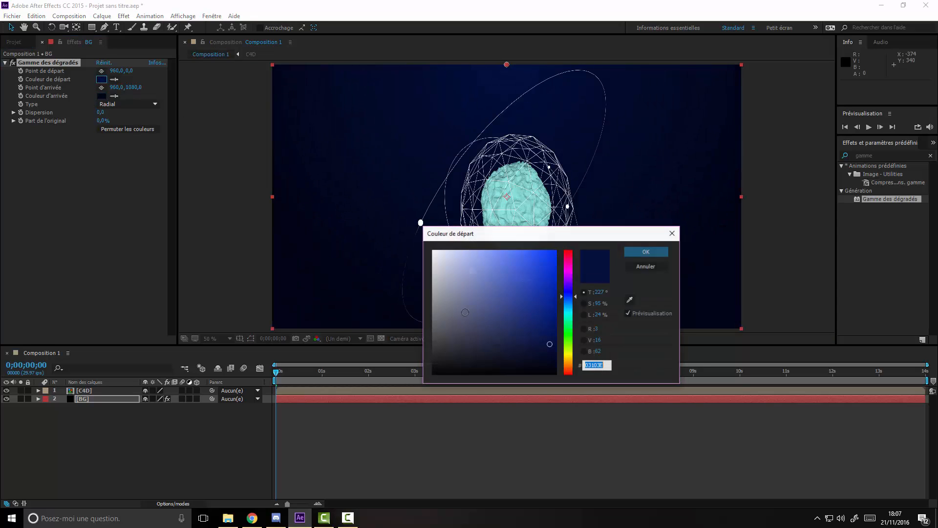
drag(551, 357, 563, 386)
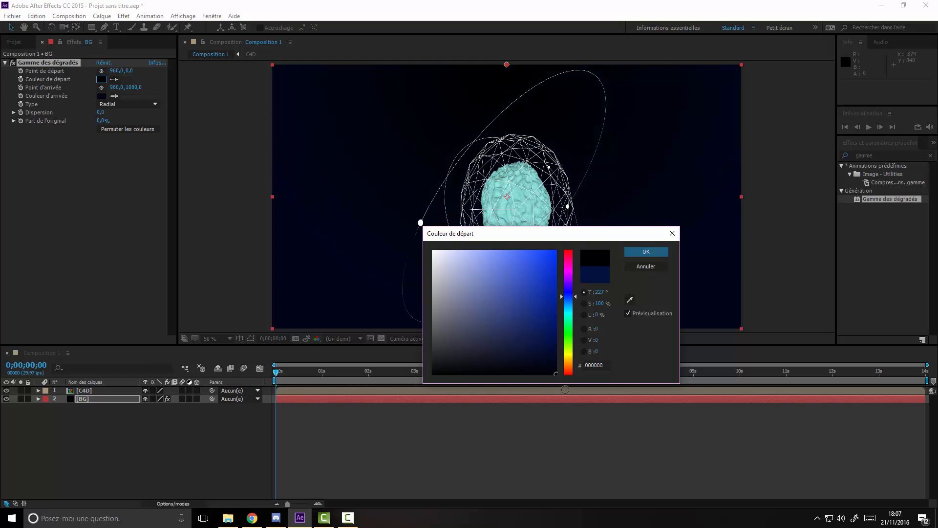
drag(555, 353, 562, 370)
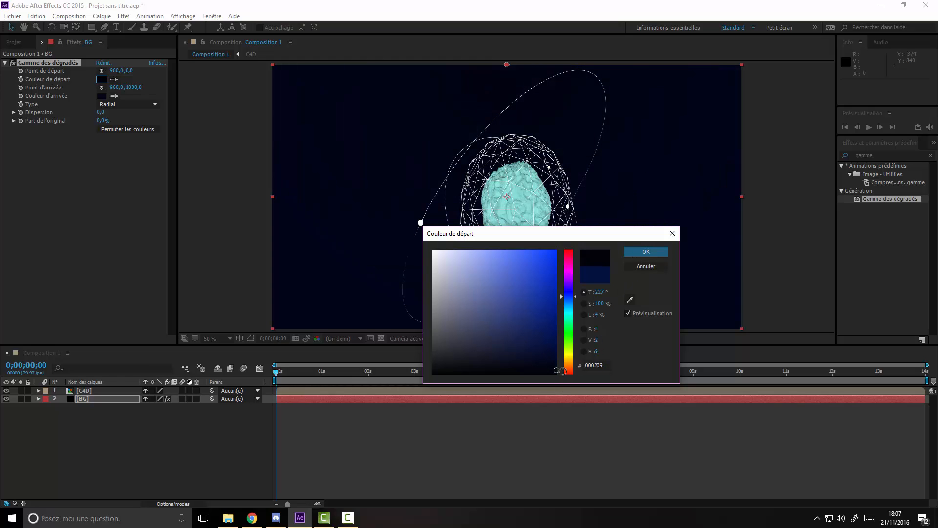
click(646, 252)
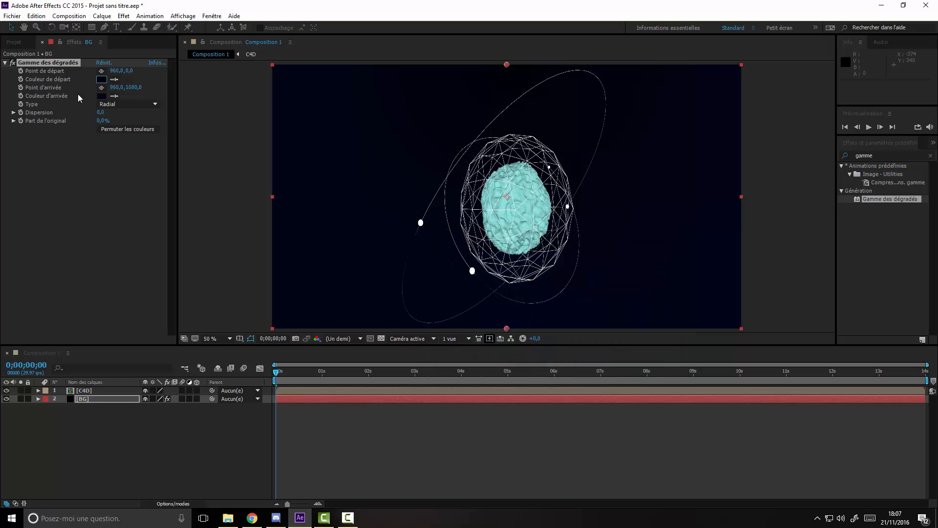
click(128, 129)
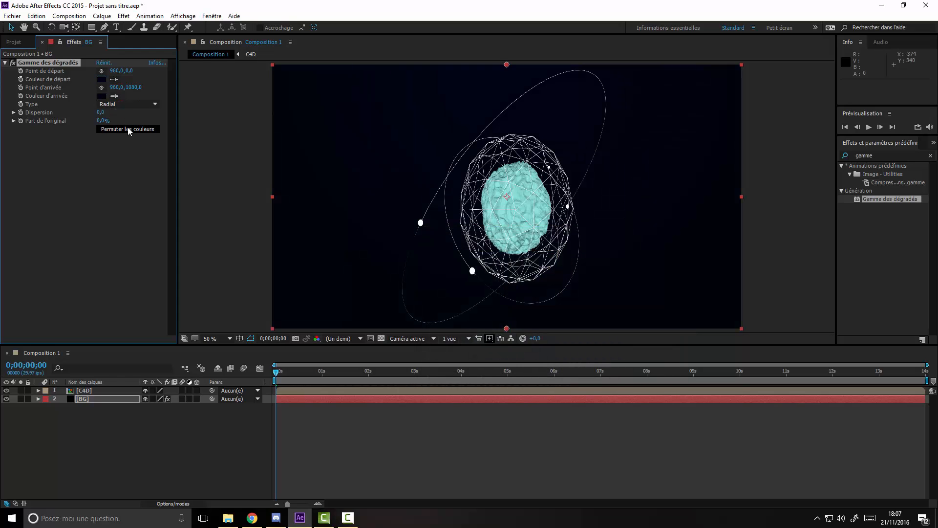
Place the gradient's start point at about 992, 584 and end point at 910, -266, and set its dispersion to about 203.
click(102, 71)
click(516, 216)
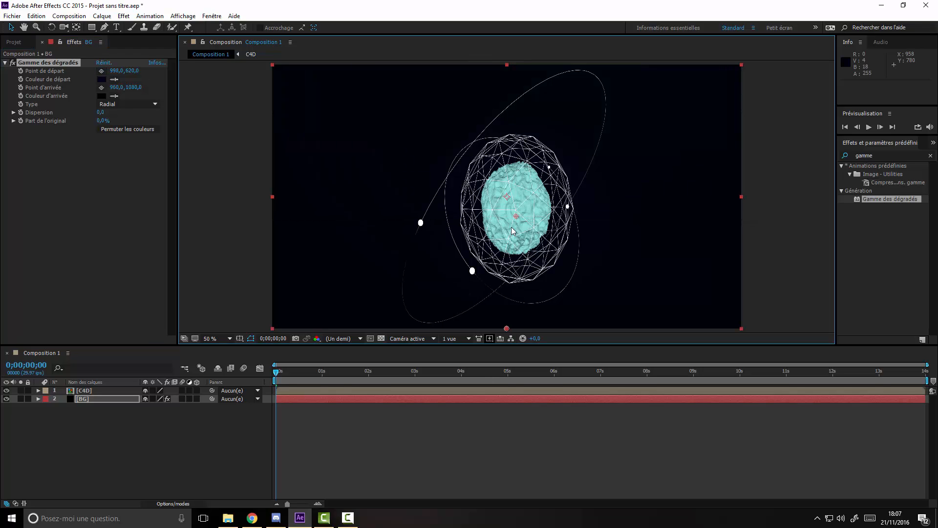
drag(513, 212, 514, 206)
key(ctrl+z)
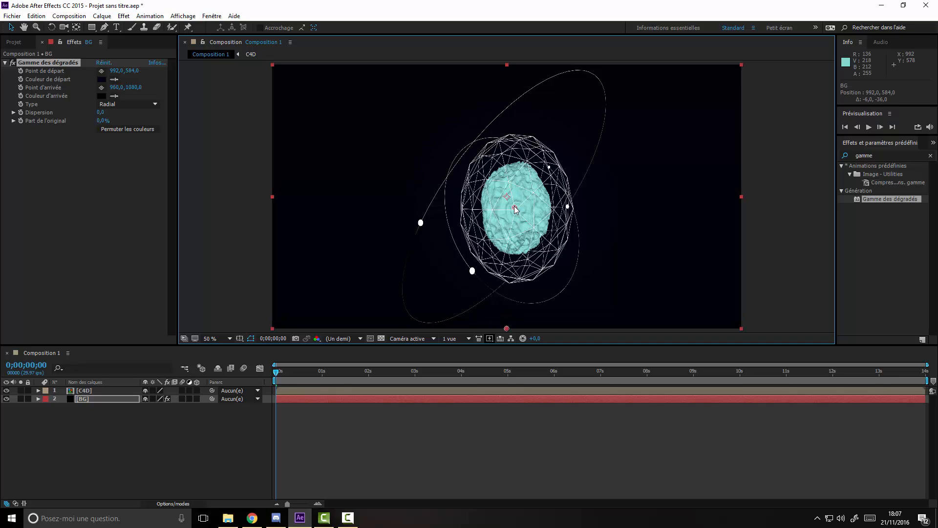
click(101, 87)
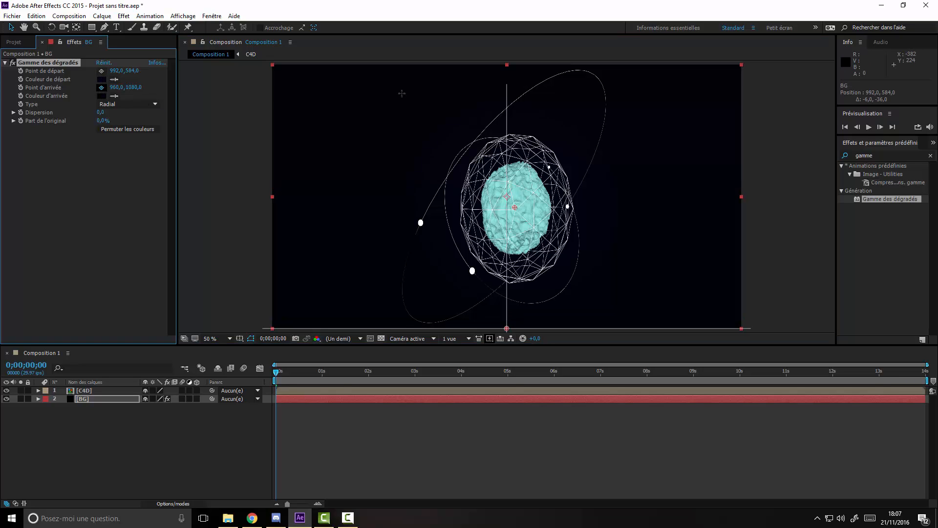
drag(504, 71, 491, 4)
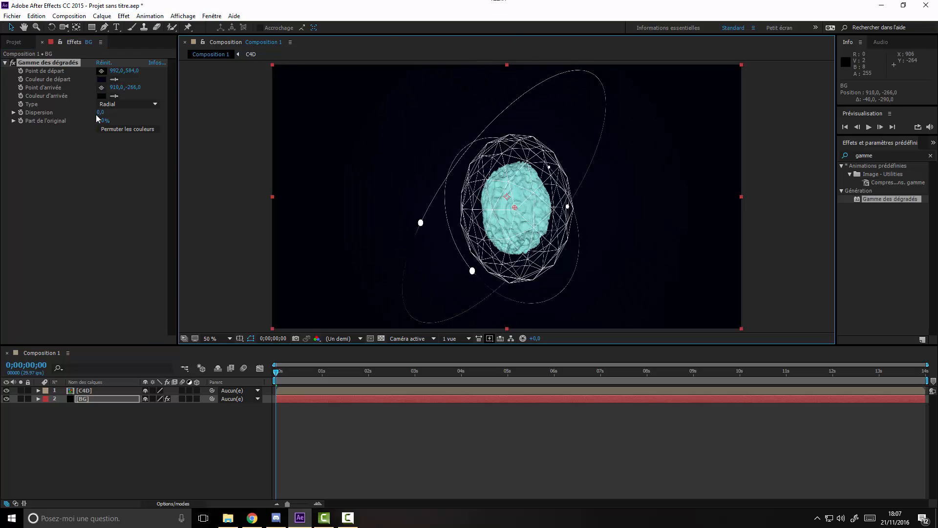
drag(102, 113, 390, 100)
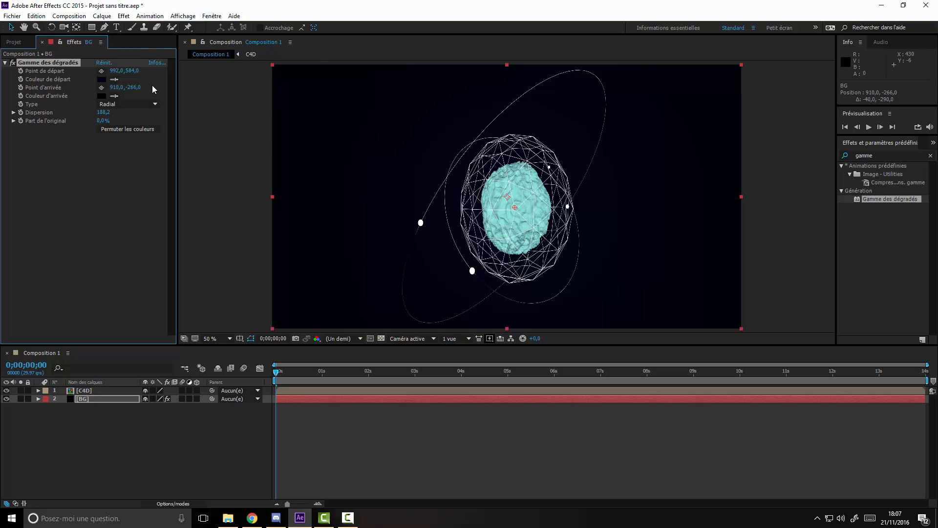
drag(177, 111, 180, 111)
Set the gradient's end colour to near-black blue 000512.
click(101, 97)
drag(553, 369, 559, 366)
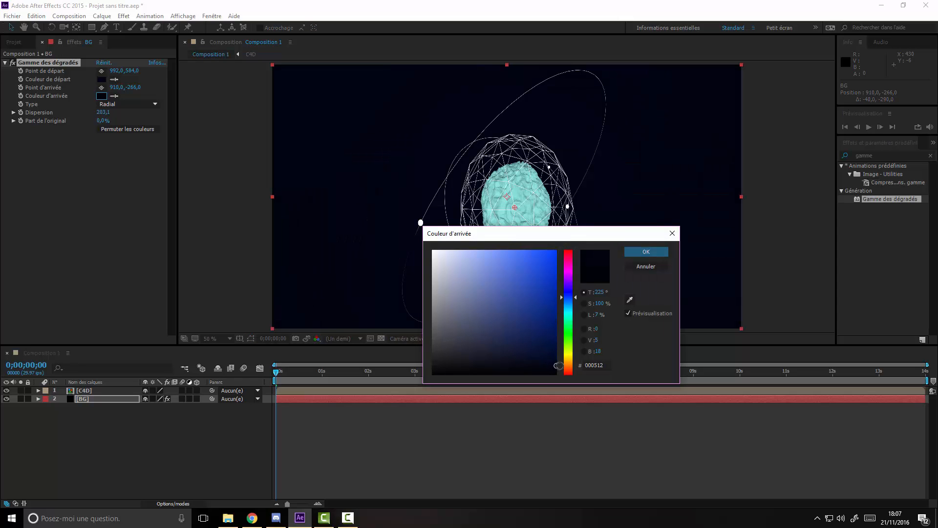
click(630, 252)
Set the gradient's start colour to a dark blue with a 209° hue, 00213F.
click(101, 80)
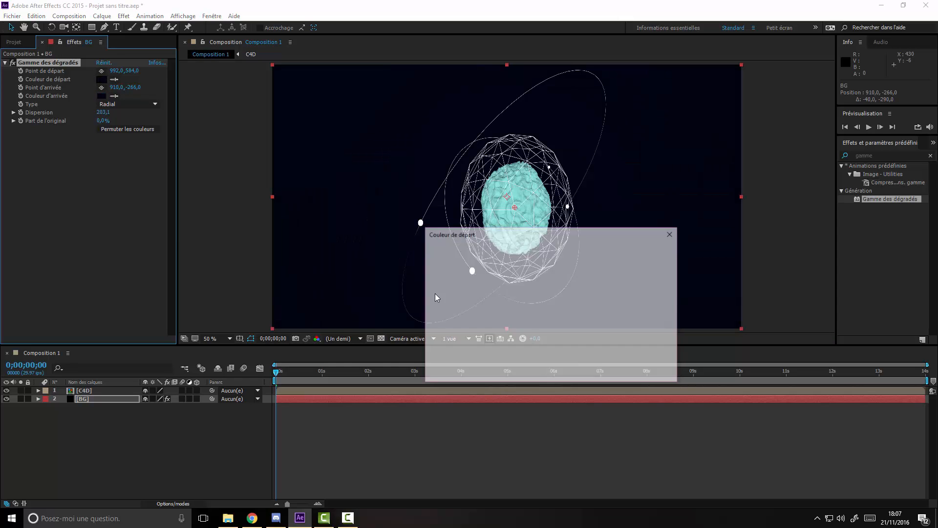
click(554, 355)
drag(554, 355, 562, 346)
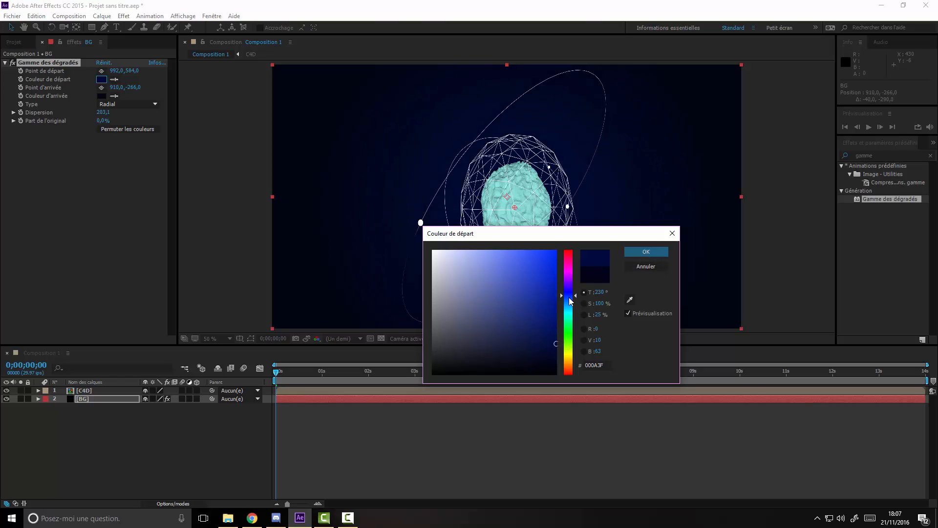
drag(570, 300, 574, 305)
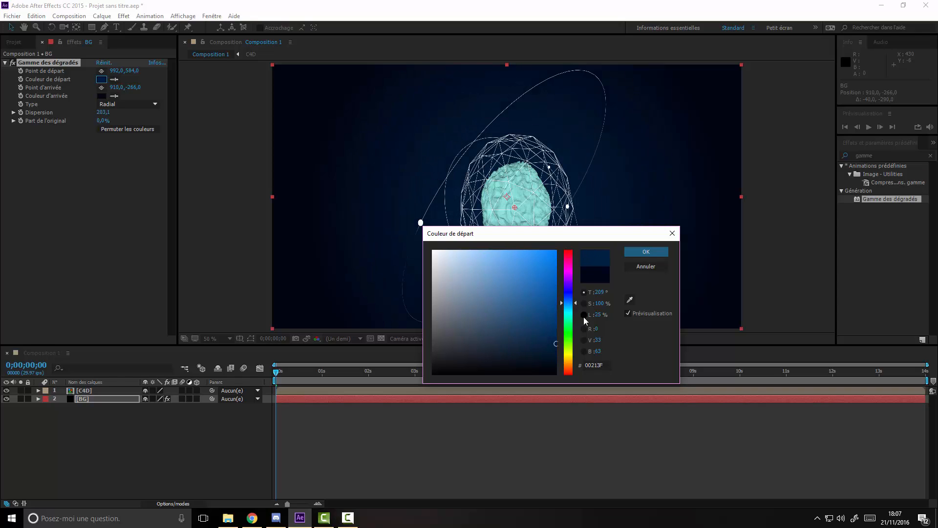
click(646, 251)
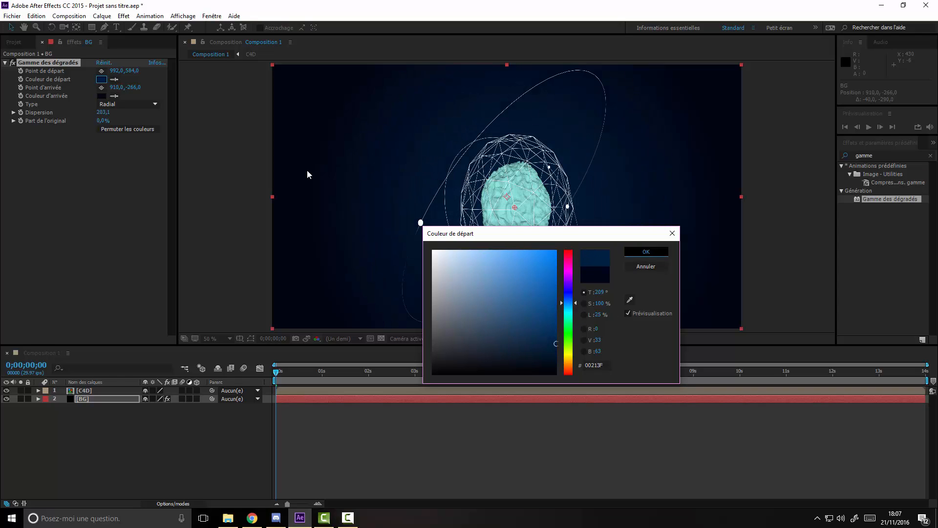
Change the gradient's end colour to 01101B and its start colour to the lighter blue 082D50.
click(102, 96)
click(567, 304)
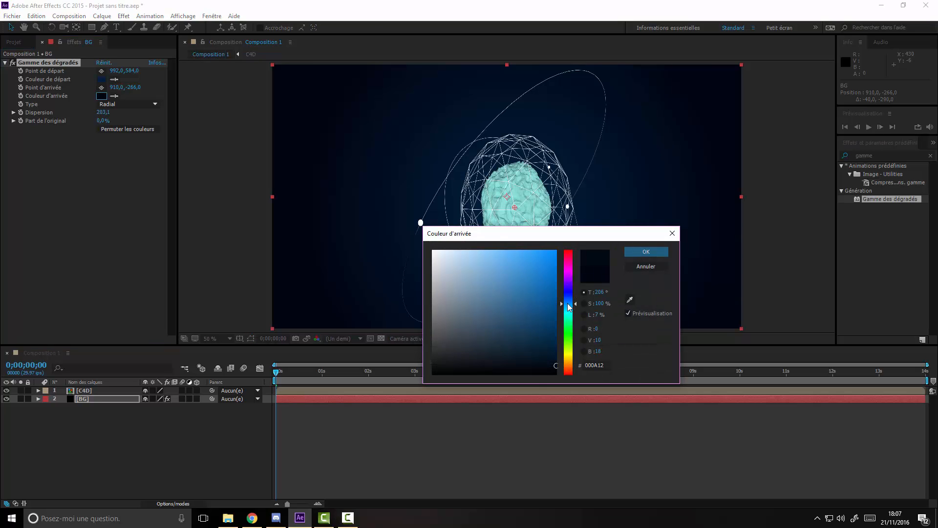
click(556, 369)
mouse_move(554, 369)
mouse_down()
mouse_move(548, 356)
mouse_move(535, 360)
mouse_move(552, 361)
mouse_up()
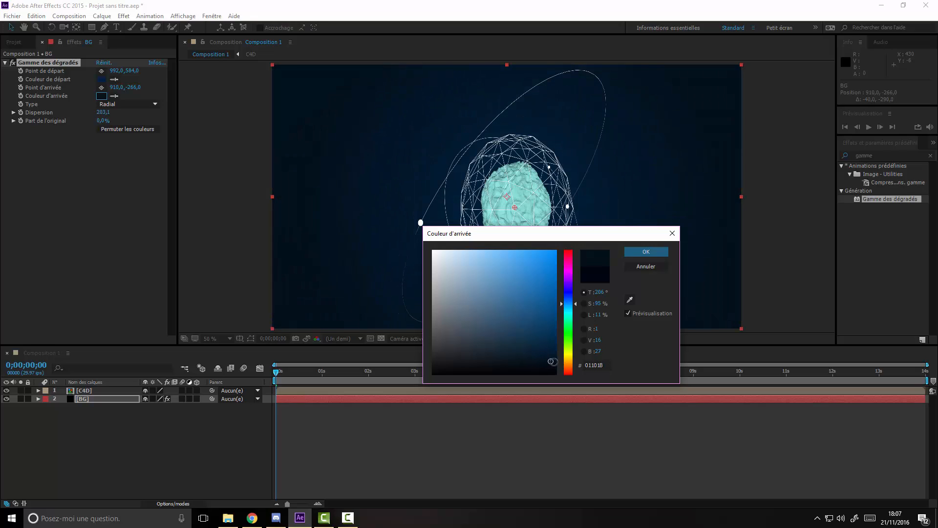
click(100, 79)
drag(549, 339, 544, 335)
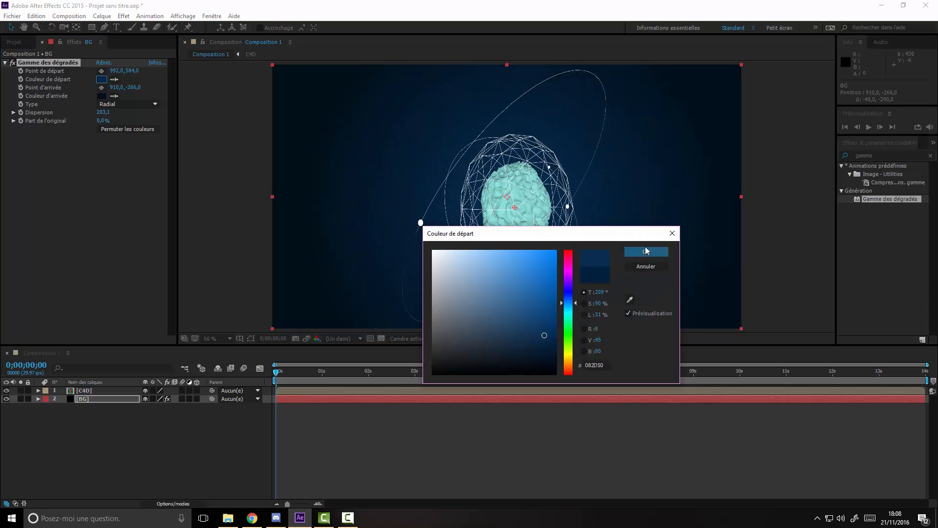
click(654, 251)
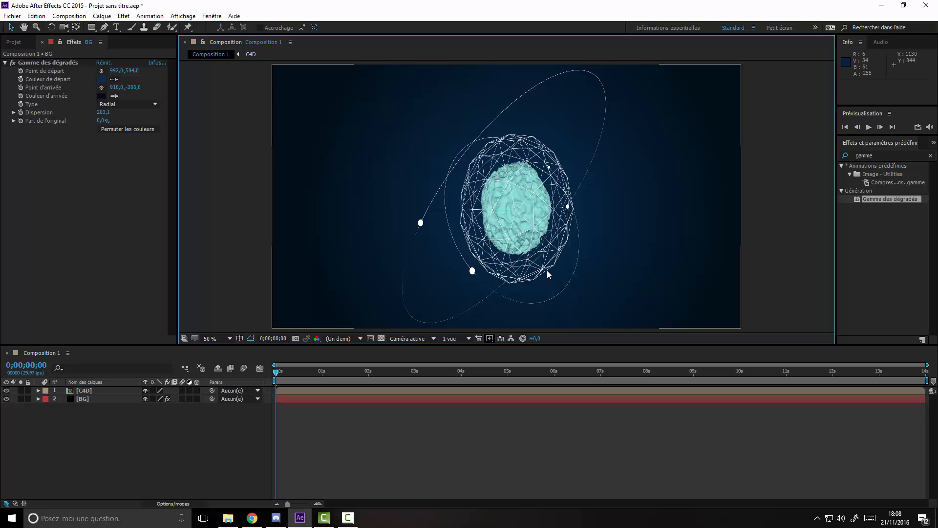
Create a black 1920 x 1080 px solid named Plexus above the C4D layer.
click(156, 422)
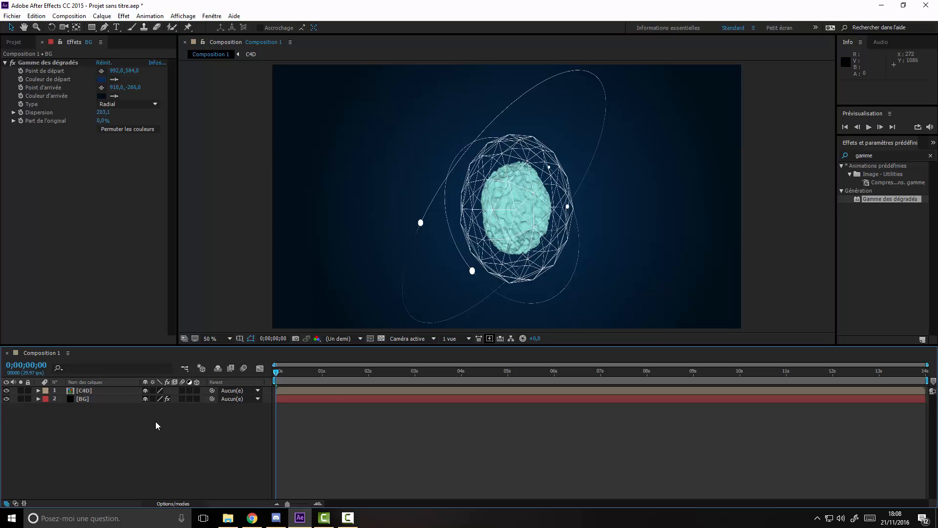
right_click(104, 429)
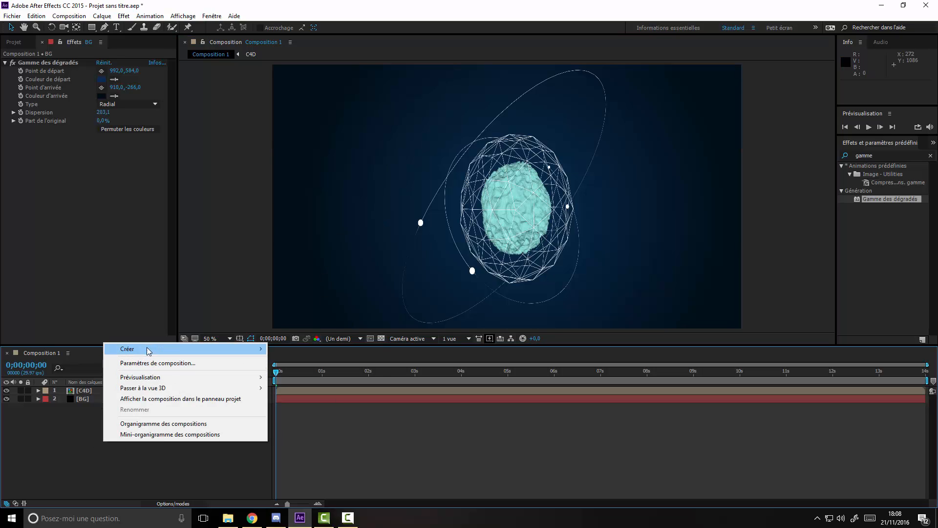
mouse_move(147, 349)
click(293, 374)
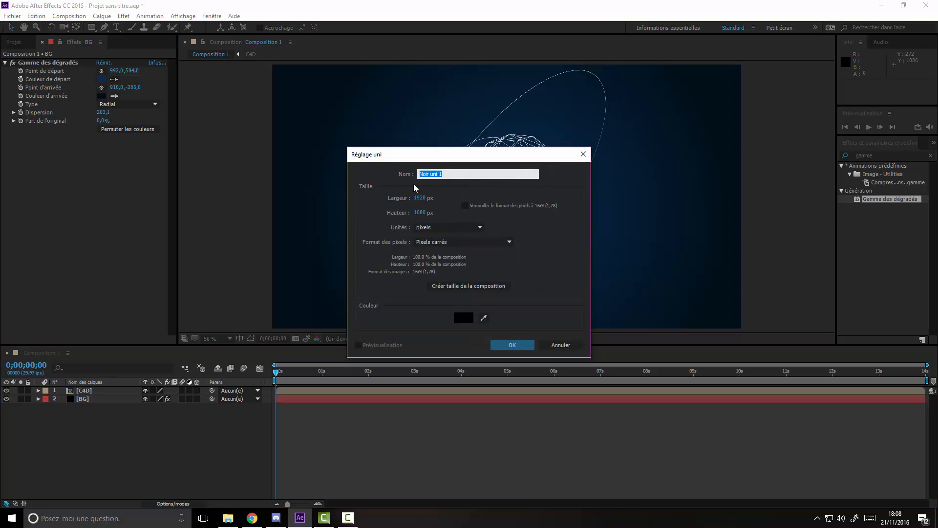
text(Plexus)
click(518, 347)
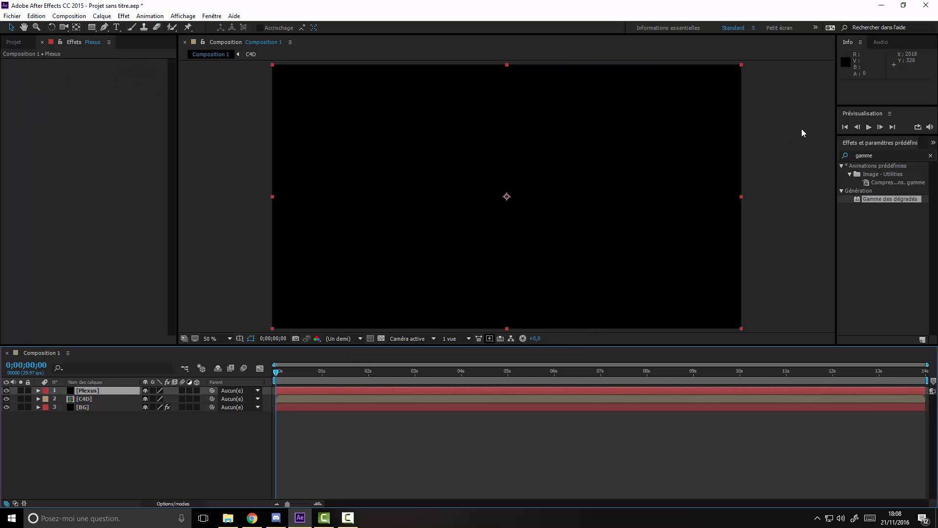
Find the Rowbyte Plexus effect and apply it to the Plexus layer.
drag(874, 156, 823, 154)
text(plexus)
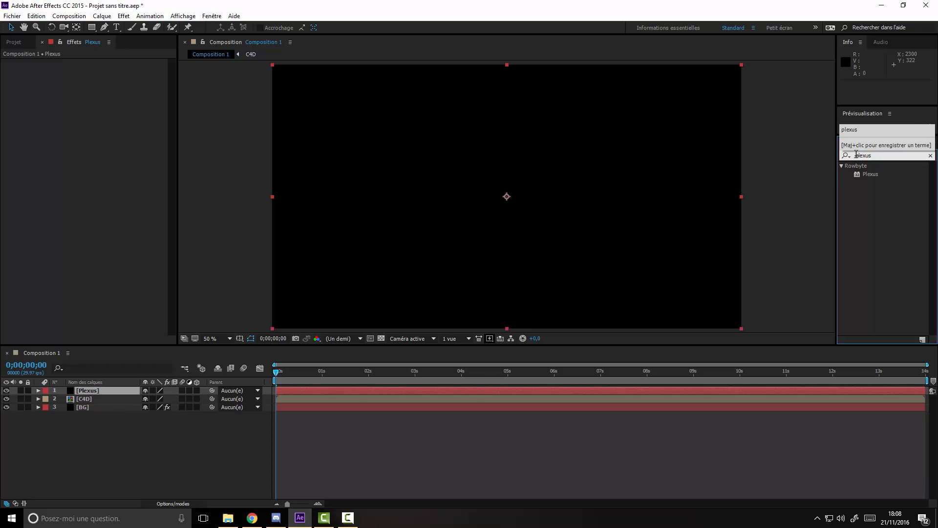
drag(870, 174, 93, 391)
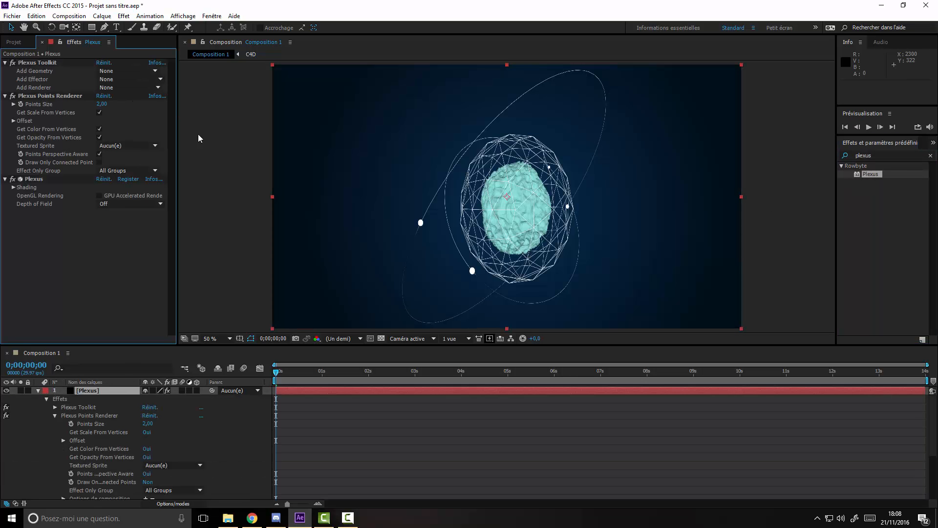
Add a Primitives geometry and a Noise effector to the Plexus effect.
click(126, 72)
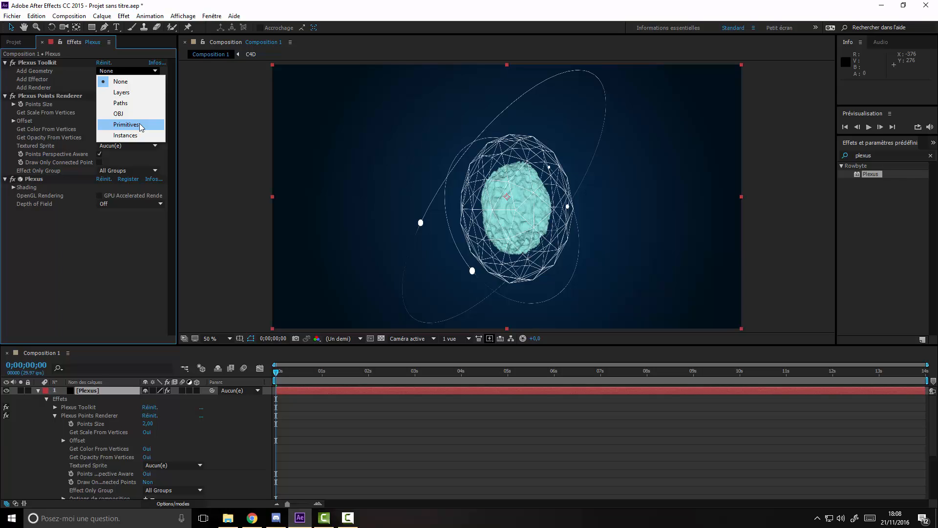
click(51, 72)
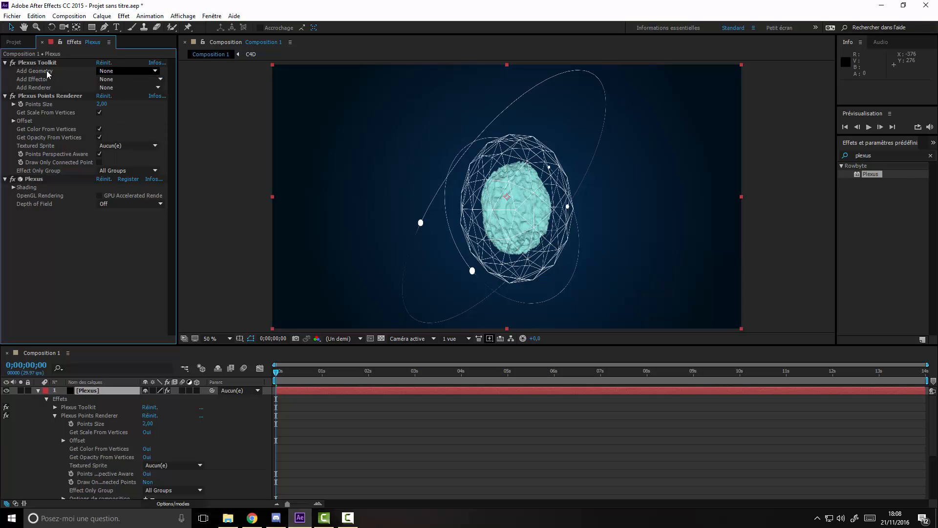
click(131, 76)
click(124, 122)
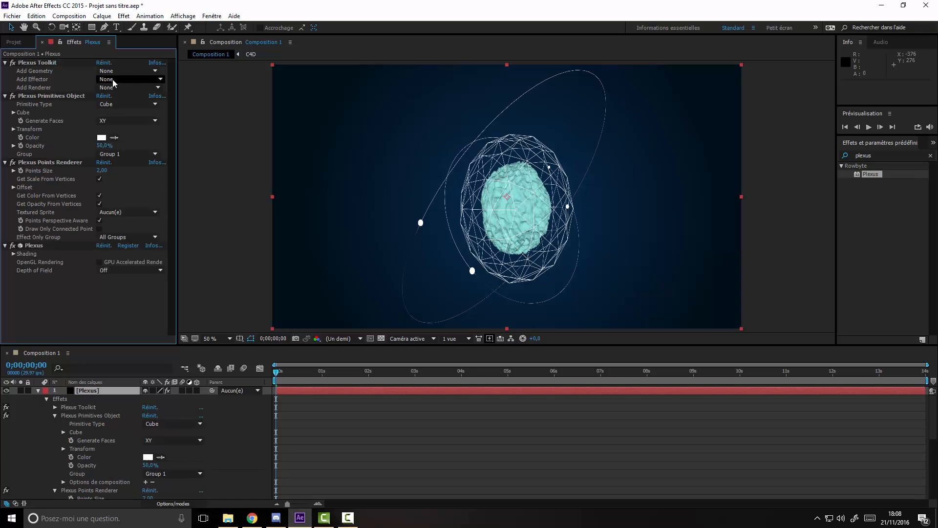
click(113, 79)
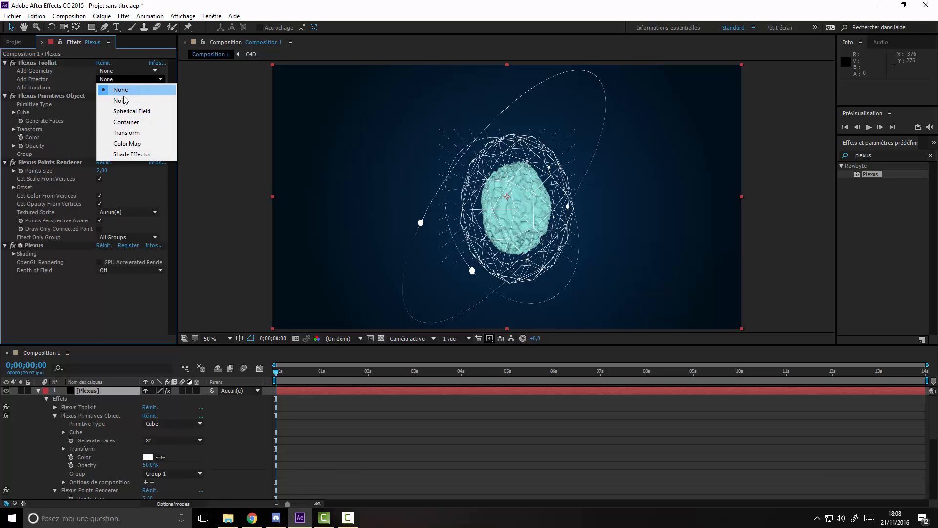
click(121, 100)
Add a Lines renderer and a Triangulation renderer to the Plexus effect.
click(120, 88)
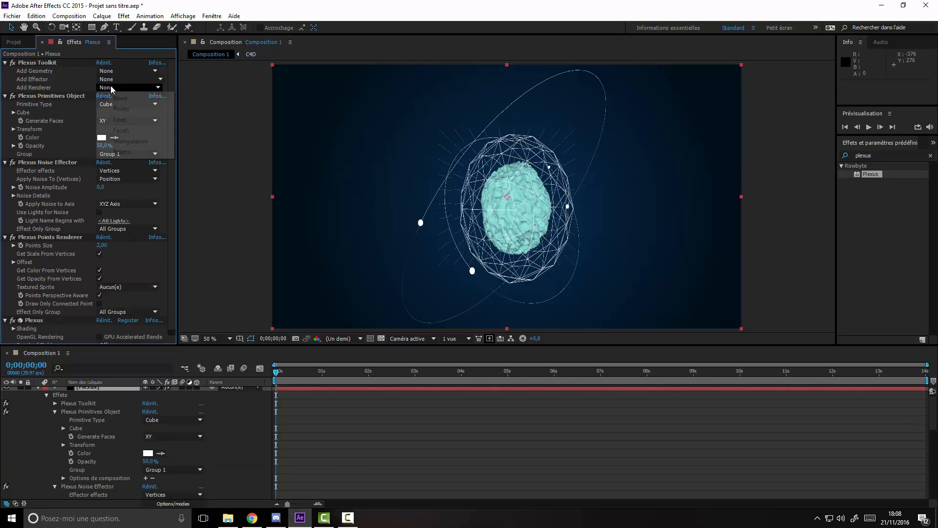
click(120, 120)
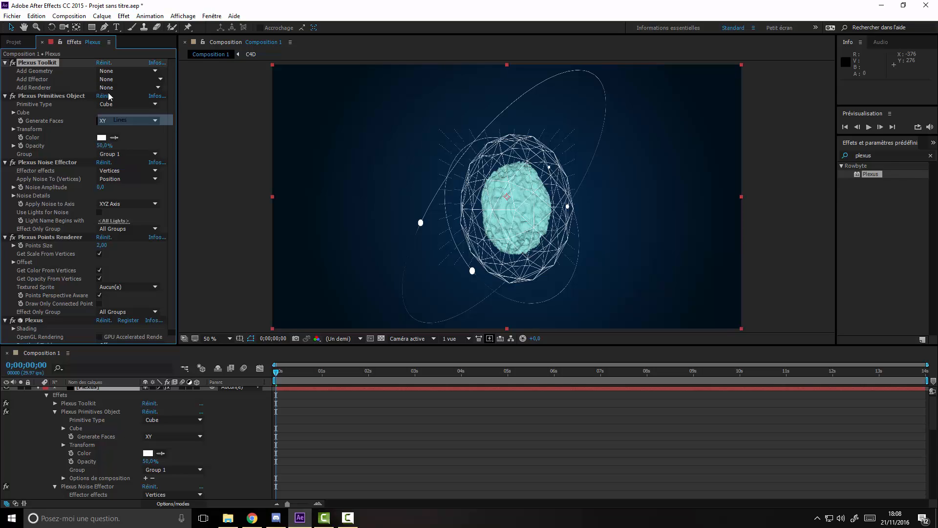
click(114, 88)
click(124, 151)
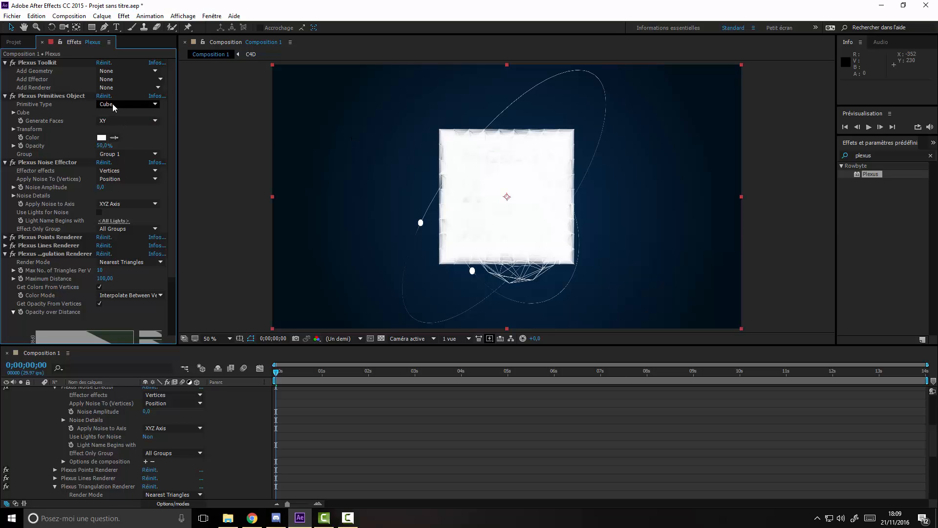
Reveal the cube settings of the Plexus primitive and set its X points to 7.
click(13, 113)
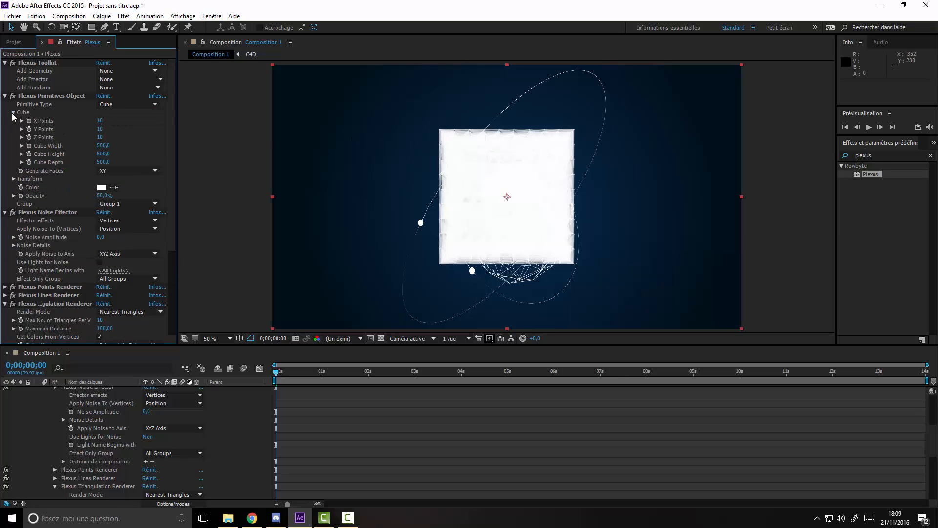
click(100, 121)
text(7)
key(Return)
key(Caps_Lock)
key(Caps_Lock)
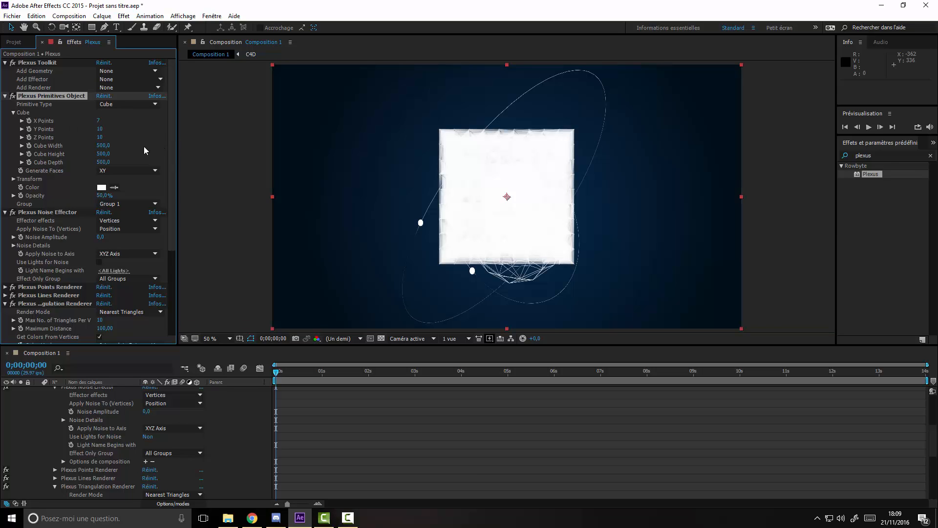
Set both the Y points and the Z points of the cube primitive to 8.
click(101, 129)
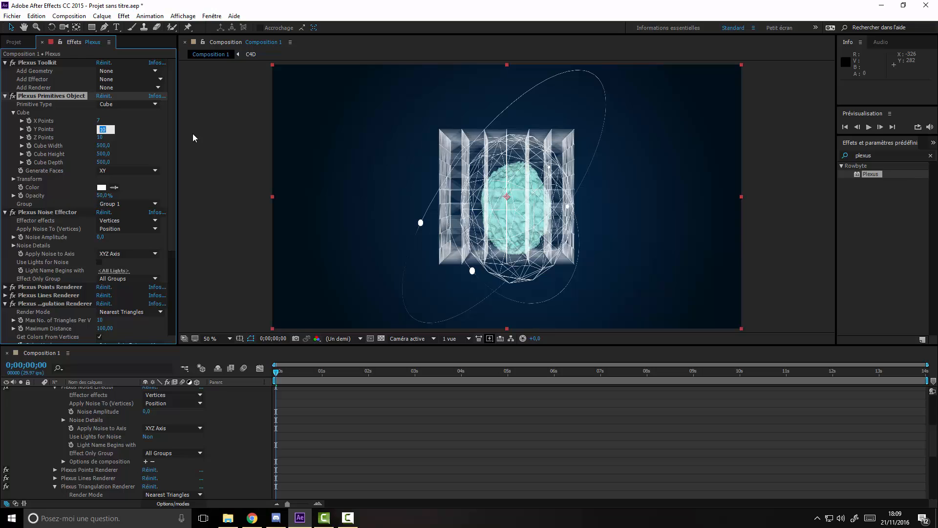
key(Caps_Lock)
text(7)
key(Return)
key(Caps_Lock)
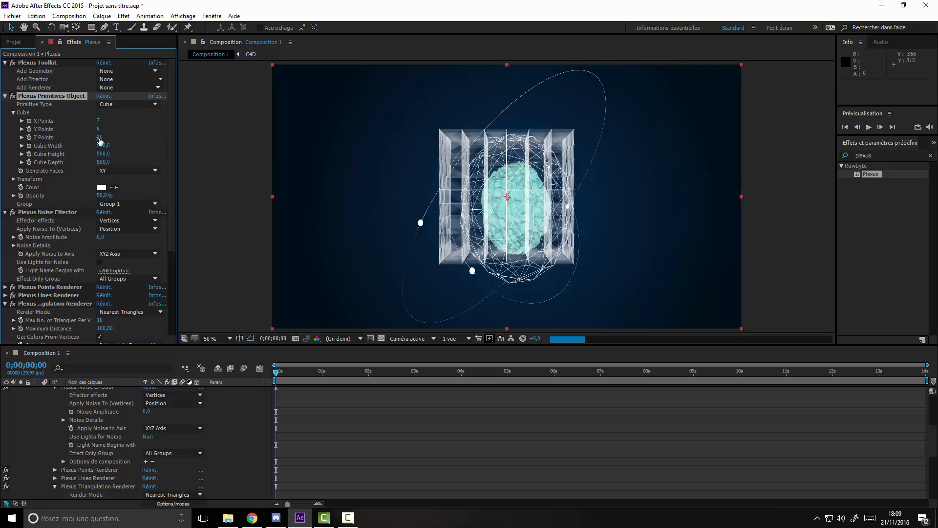
click(101, 138)
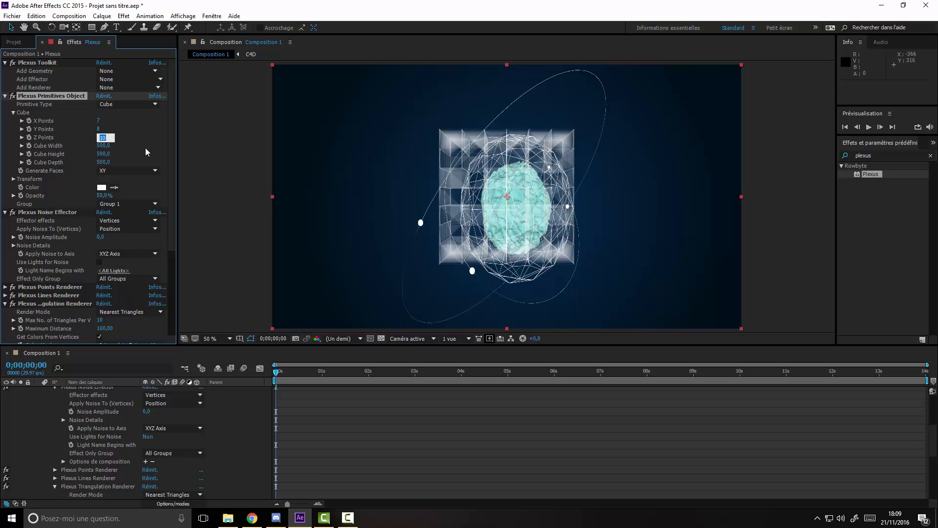
key(BackSpace)
text(7)
key(BackSpace)
text(8)
key(Return)
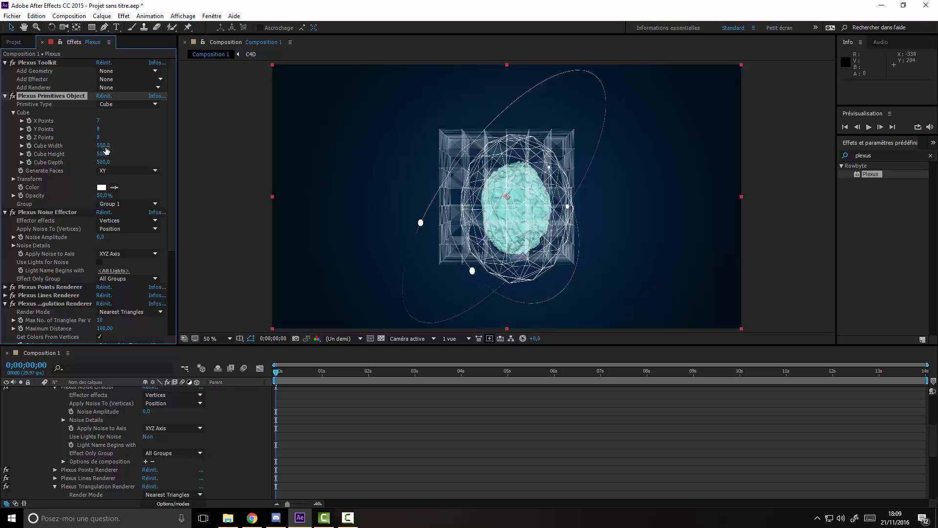
Set the cube primitive's width and height to 2000 and its depth to 3000.
click(96, 145)
text(2000)
key(Tab)
text(20)
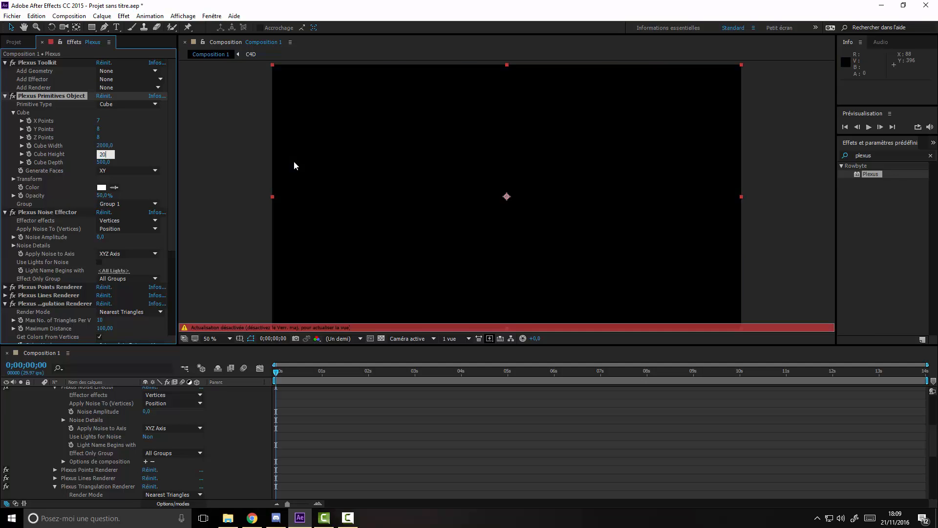
text(00)
key(Tab)
text(200)
key(BackSpace)
key(BackSpace)
key(BackSpace)
key(BackSpace)
text(3000)
key(Return)
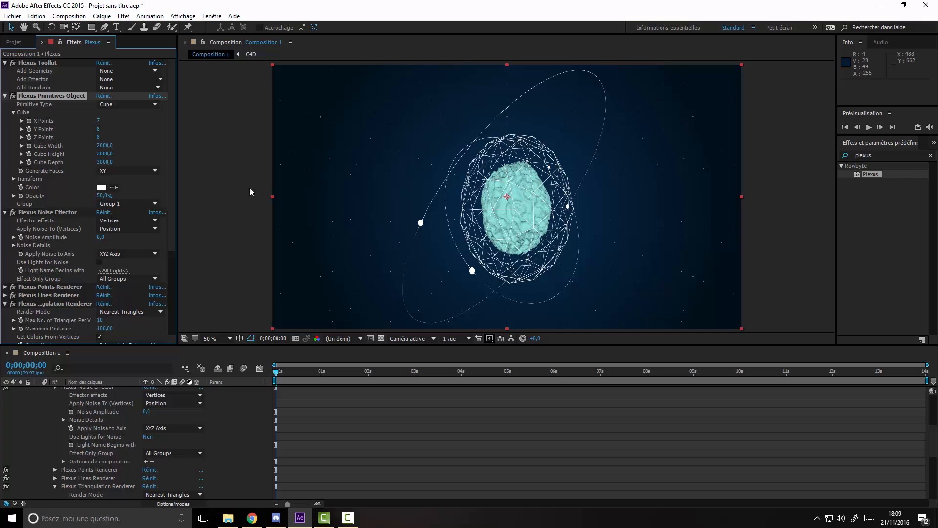
Resize the cube primitive to 1000 wide, 1000 high and 2000 deep, and collapse the Primitives Object settings.
click(105, 146)
text(1000)
key(Tab)
text(1000)
key(Return)
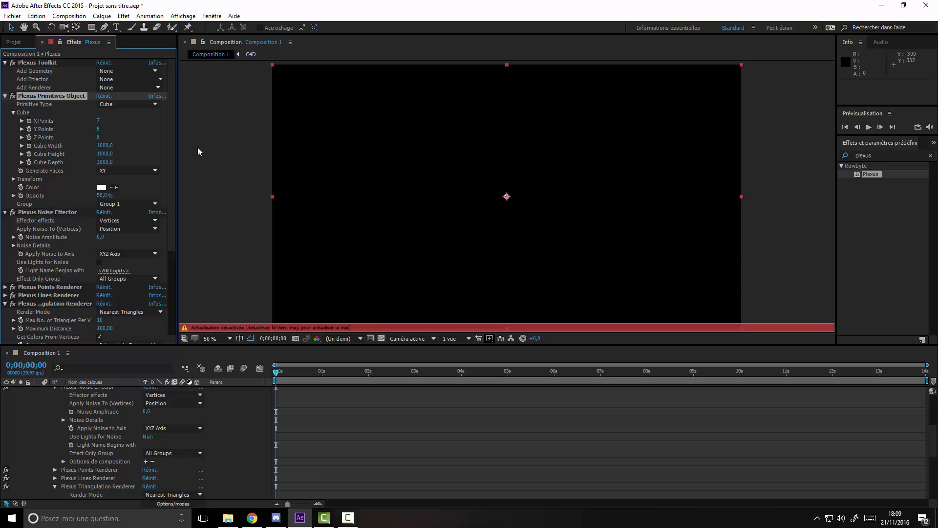
click(108, 161)
text(200)
key(Return)
key(Caps_Lock)
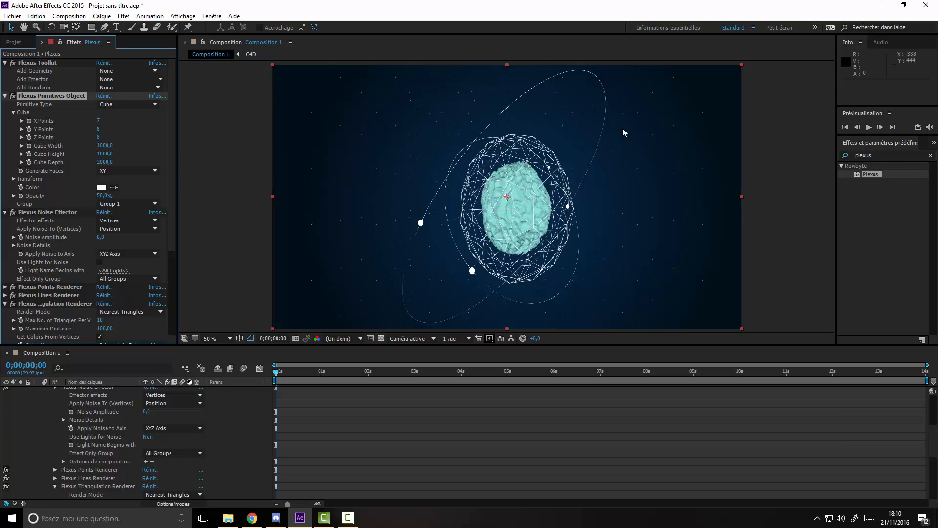
click(13, 113)
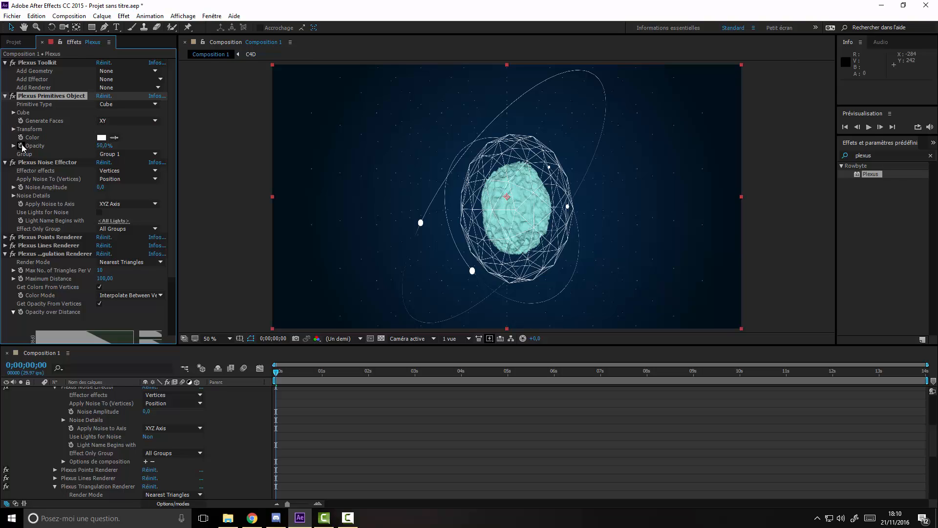
click(5, 97)
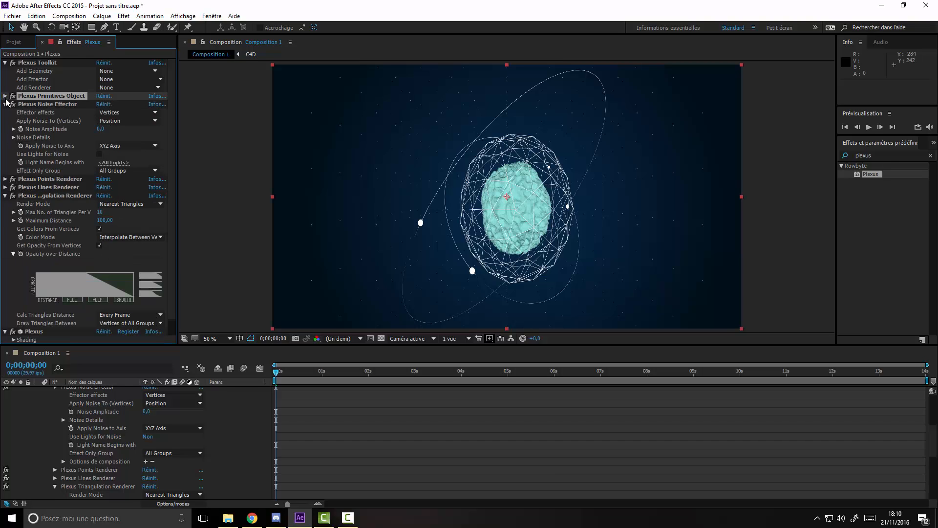
Set the Plexus Noise Effector's noise amplitude to 2000 and collapse its settings.
click(50, 105)
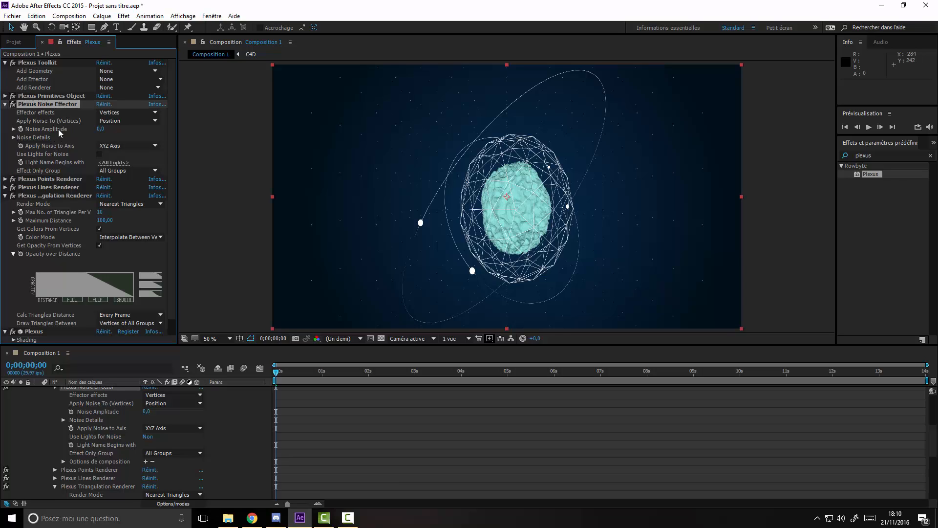
click(102, 129)
key(Return)
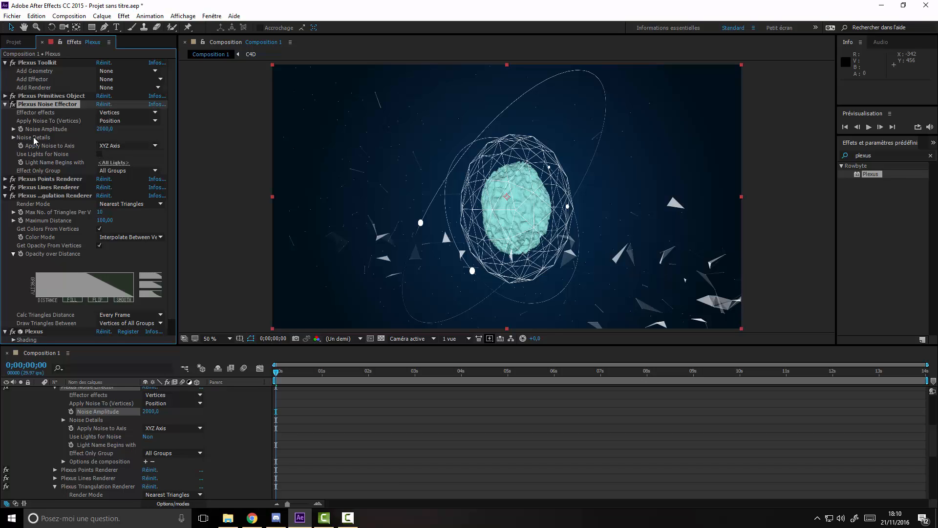
click(5, 105)
Set the points size of the Plexus Points Renderer to 0 and collapse its settings.
click(5, 112)
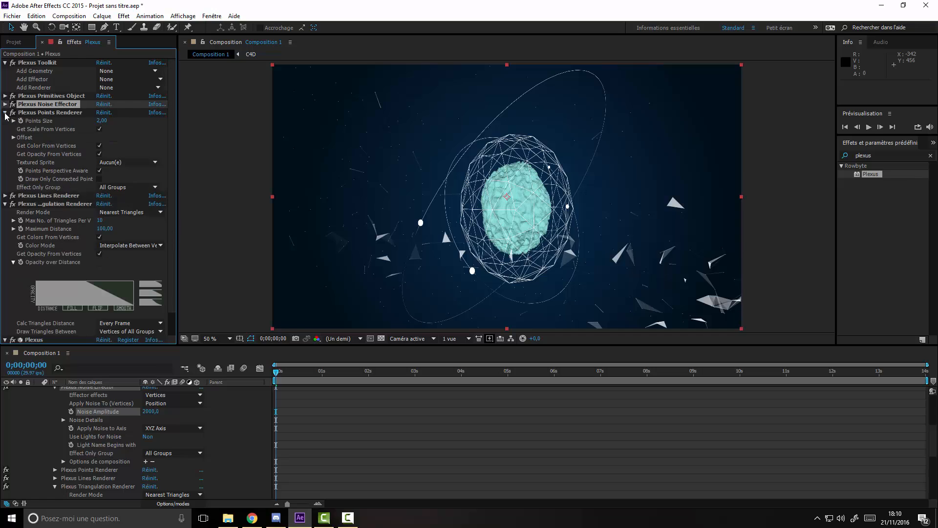
click(101, 122)
text(0)
key(Return)
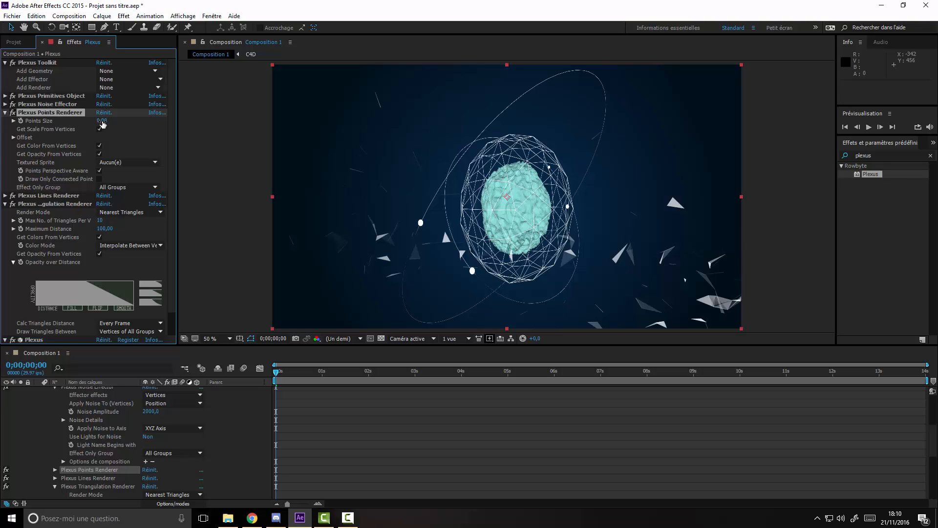
click(6, 112)
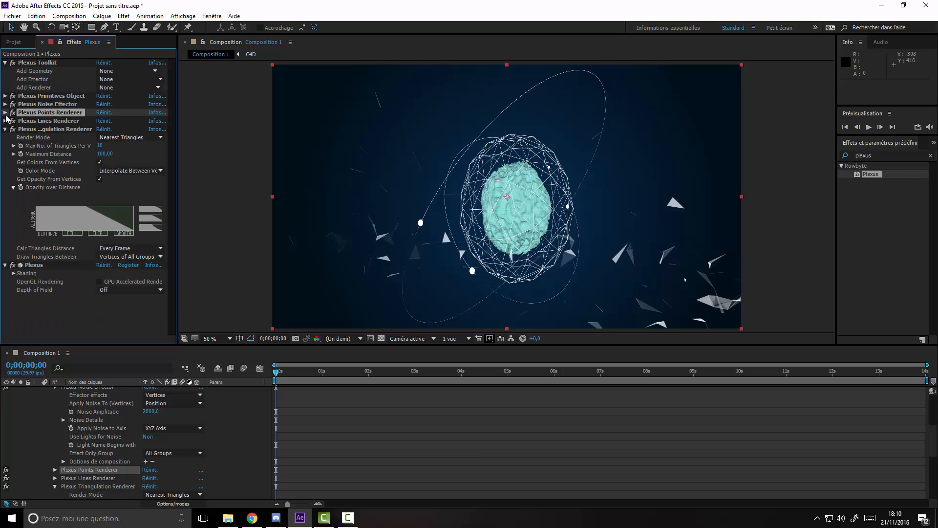
Set the maximum distance of the Plexus Lines Renderer to 126 and of the Triangulation Renderer to 105.
click(5, 121)
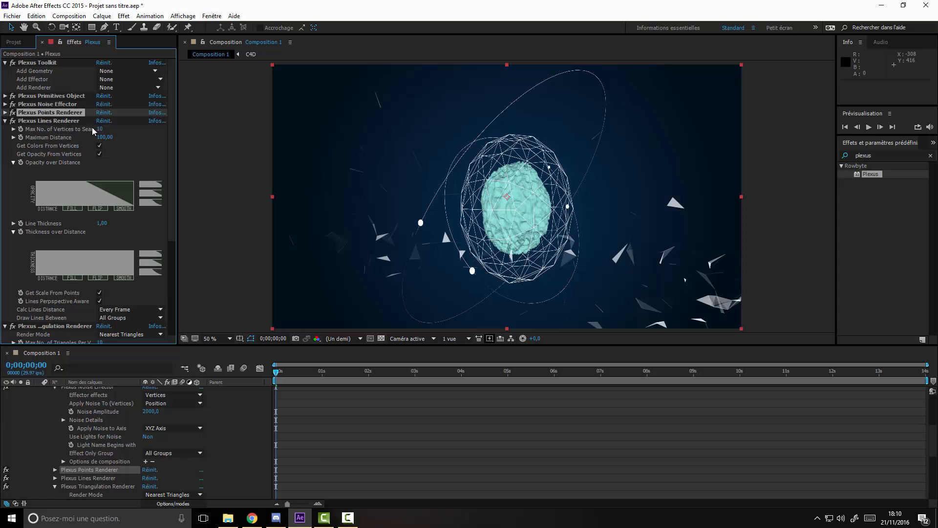
mouse_move(104, 137)
mouse_down()
mouse_move(161, 141)
mouse_move(113, 138)
mouse_up()
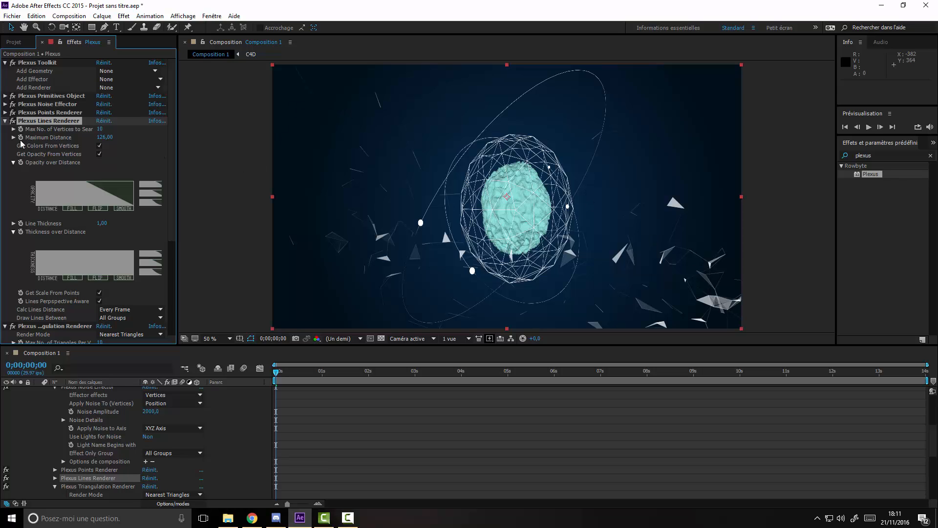
click(5, 122)
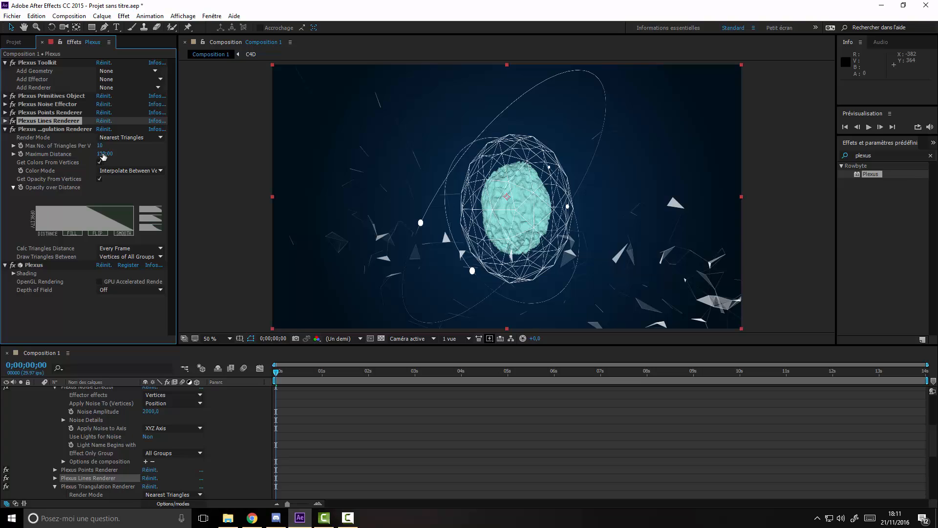
drag(103, 156, 91, 156)
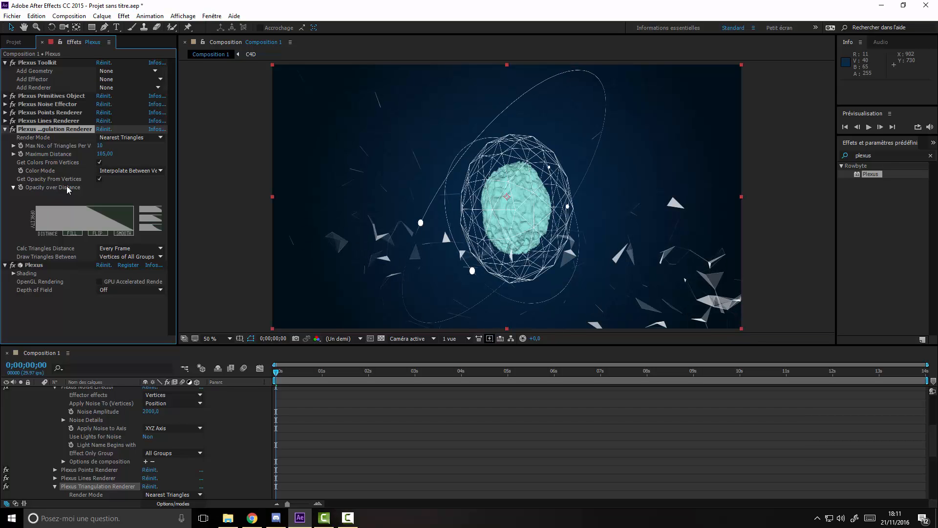
Raise the cube primitive's point counts to 8 in X, 9 in Y and 9 in Z.
click(5, 97)
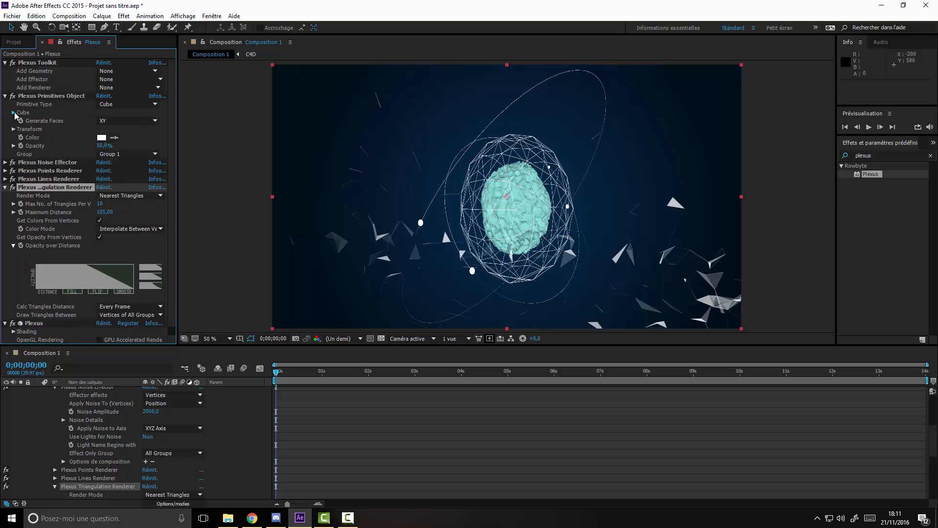
click(100, 121)
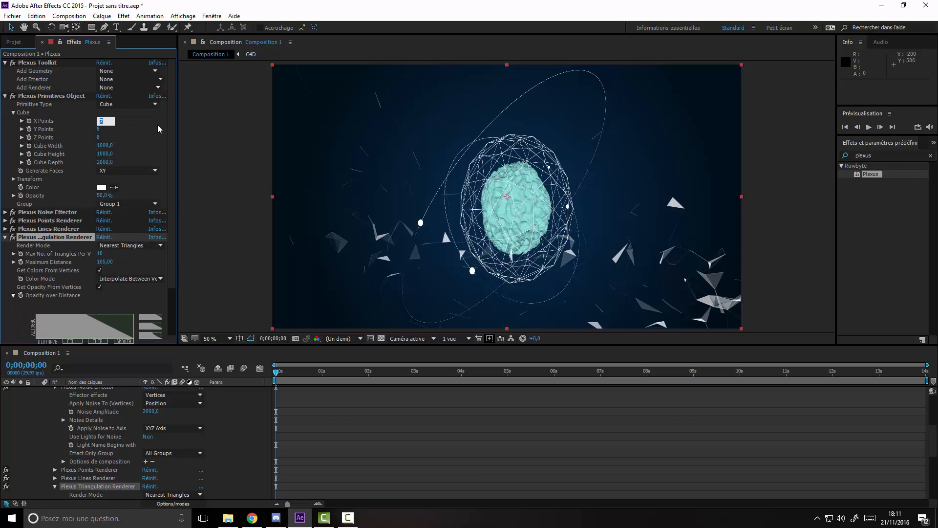
text(8)
key(Tab)
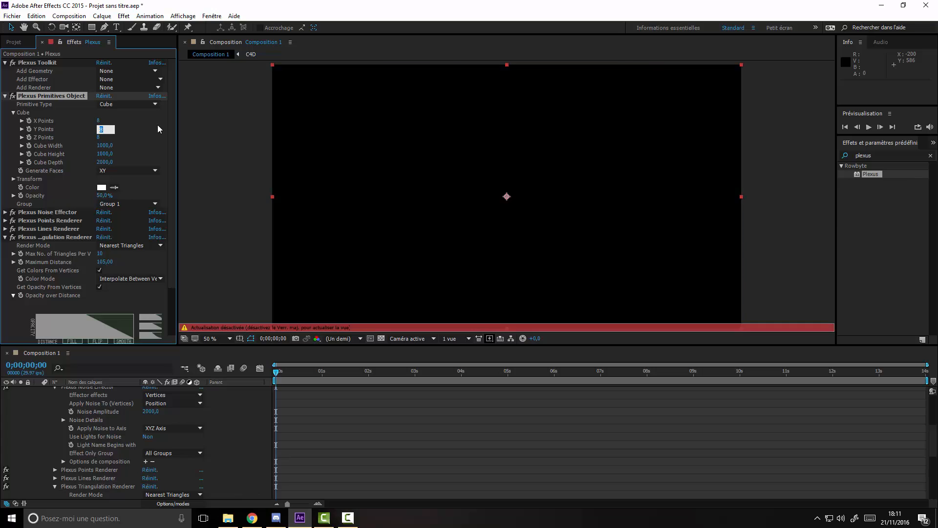
text(9)
key(Tab)
text(9)
key(Return)
key(Caps_Lock)
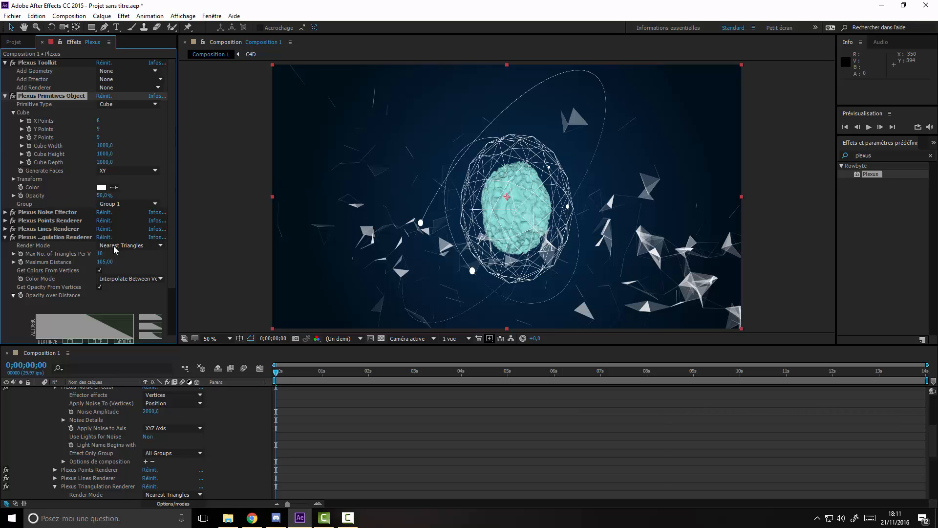
Set the Triangulation Renderer's maximum distance to 78 and collapse all the Plexus effect groups.
click(98, 261)
drag(100, 262, 109, 269)
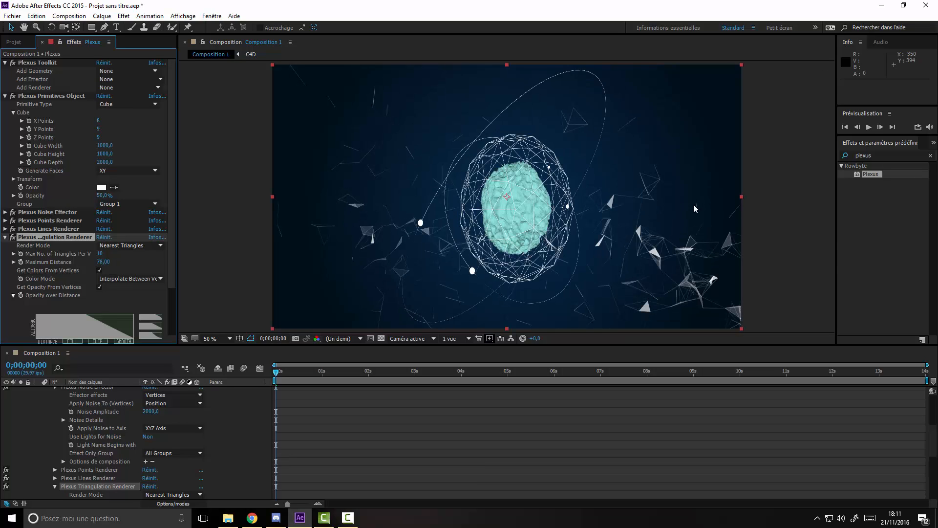
click(6, 237)
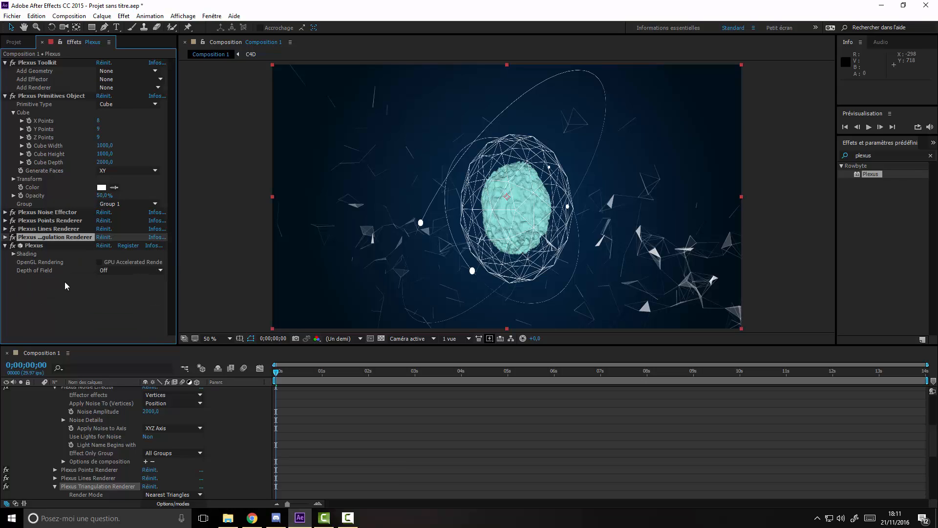
click(109, 298)
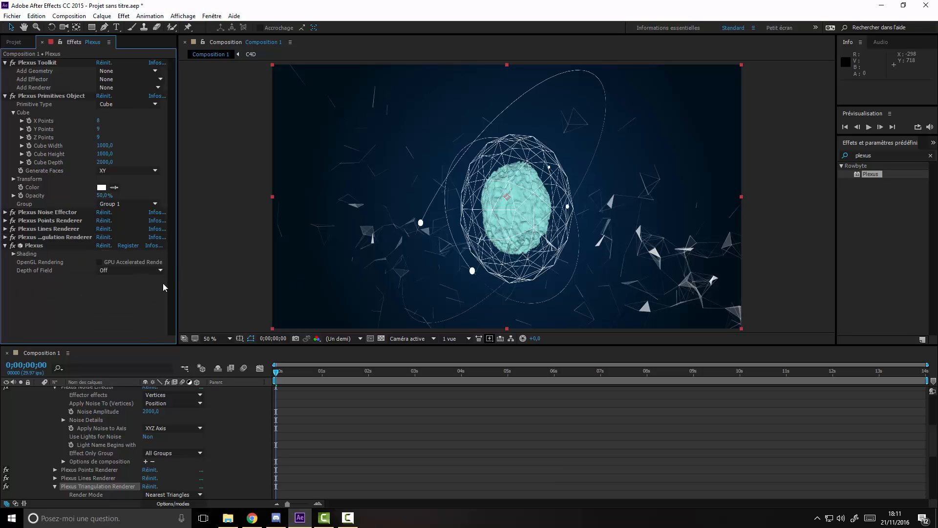
click(5, 245)
click(5, 96)
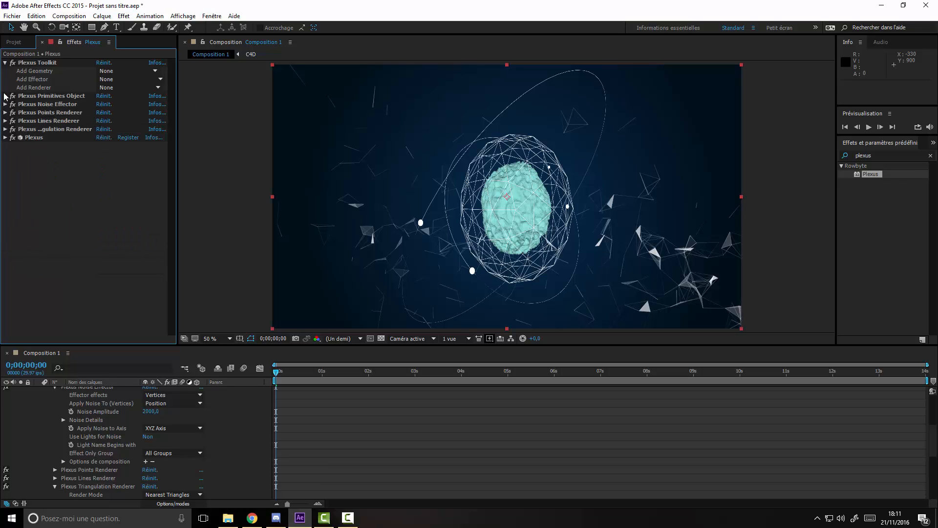
click(5, 63)
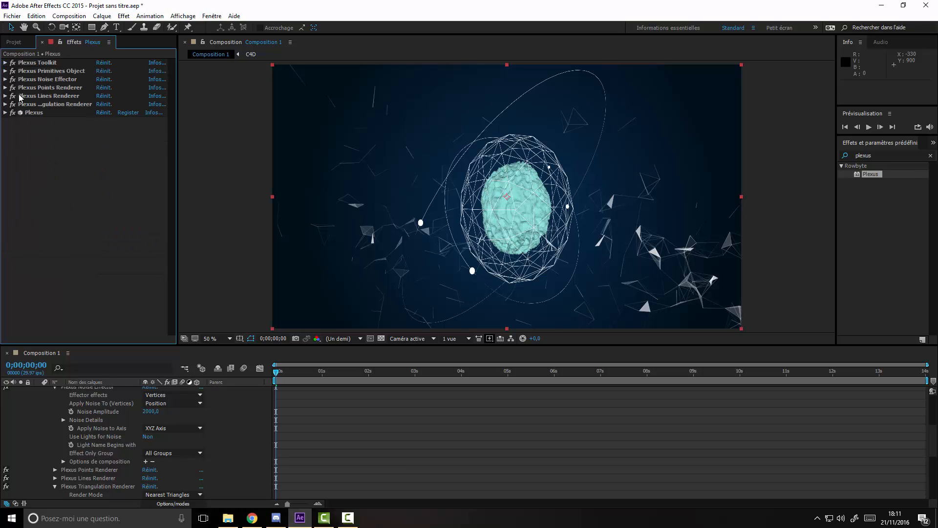
Search the effects for "lueur" and apply Lueur diffuse to the Plexus layer after the Plexus effect.
click(882, 165)
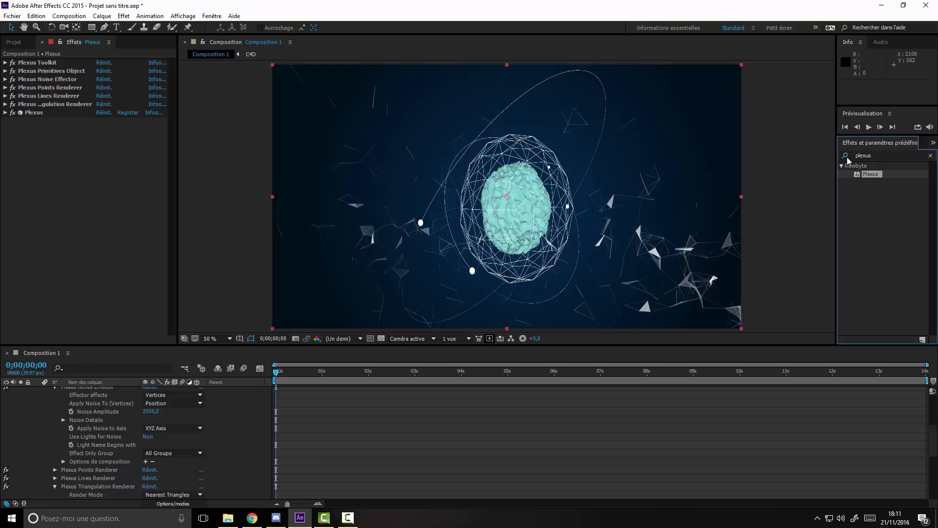
click(843, 156)
text(lueur)
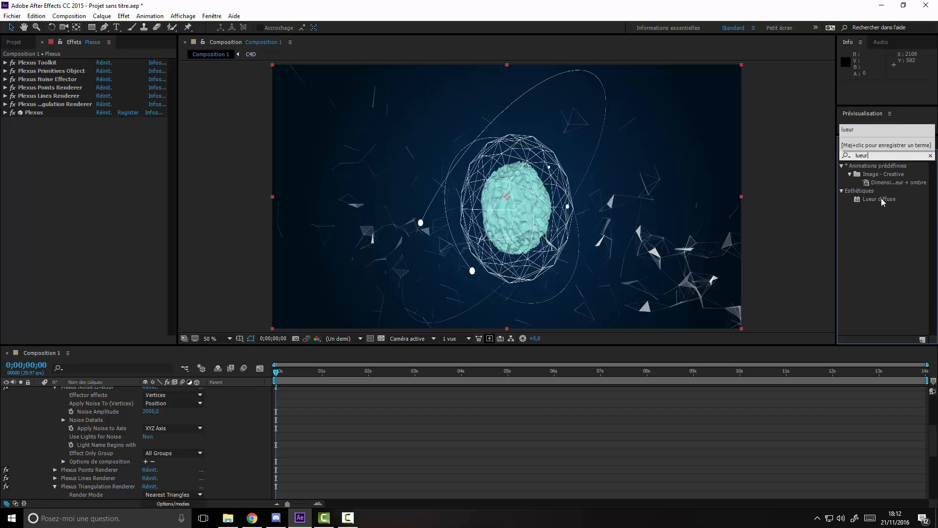
drag(883, 200, 89, 186)
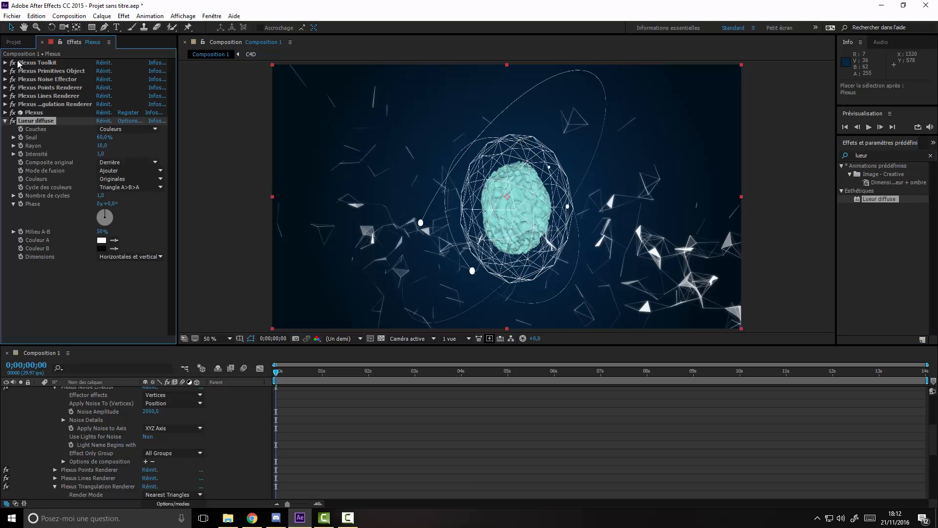
Set the Lueur diffuse intensity (Intensité) to 0.8 and its radius (Rayon) to 5.
click(101, 154)
text(0.8)
key(shift+Tab)
text(5)
key(Return)
Set the Lueur diffuse threshold (Seuil) to 90% and collapse the effect's settings.
drag(100, 139, 117, 137)
click(107, 138)
text(80)
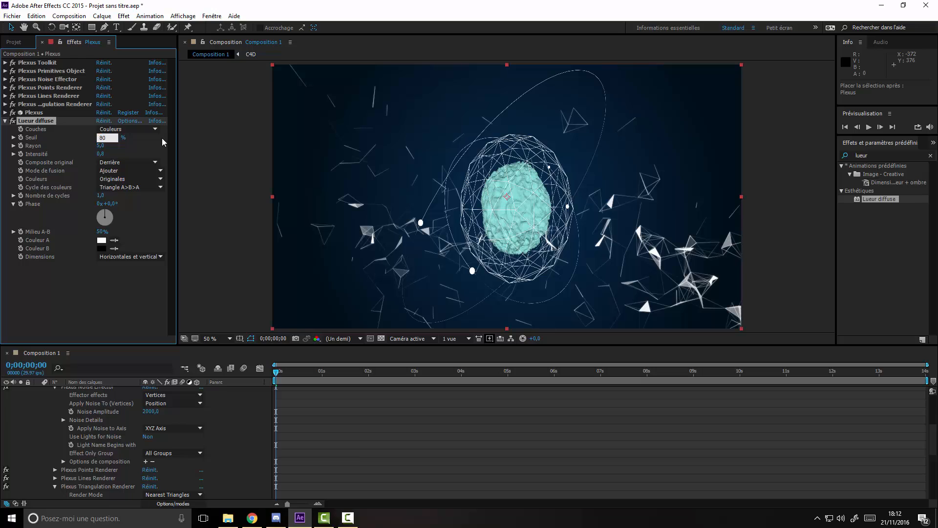
key(Return)
click(106, 137)
text(90)
key(Return)
click(5, 121)
Search the effects for "flou gaussien" and apply Flou gaussien to the Plexus layer after Lueur diffuse.
click(852, 154)
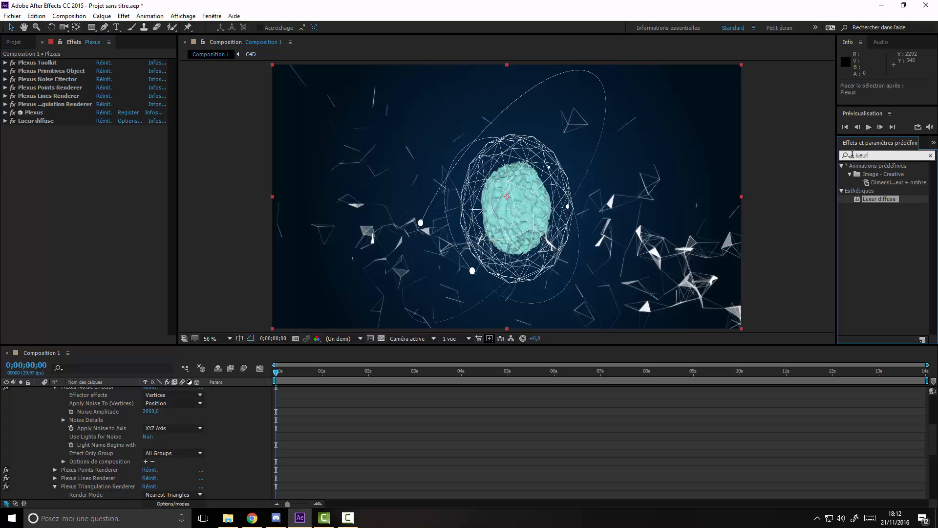
double_click(852, 154)
text(flou h)
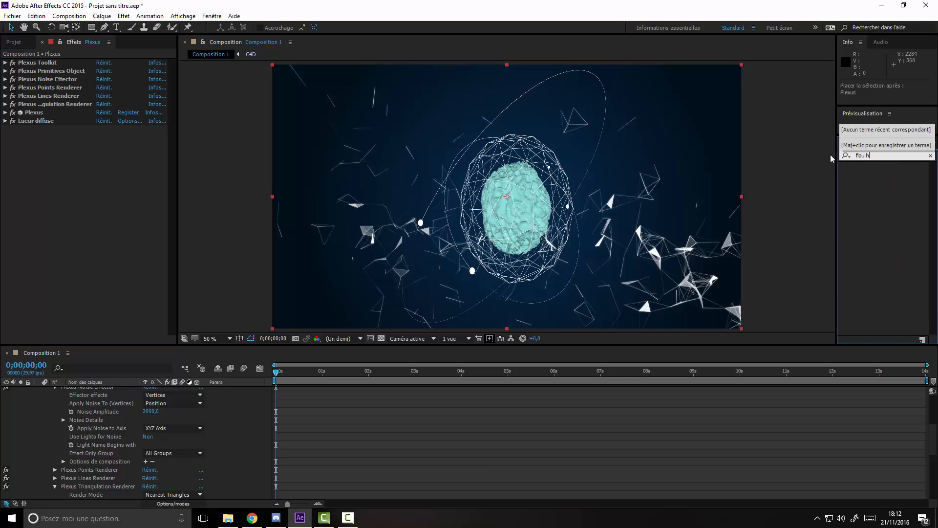
key(BackSpace)
text(gaussien)
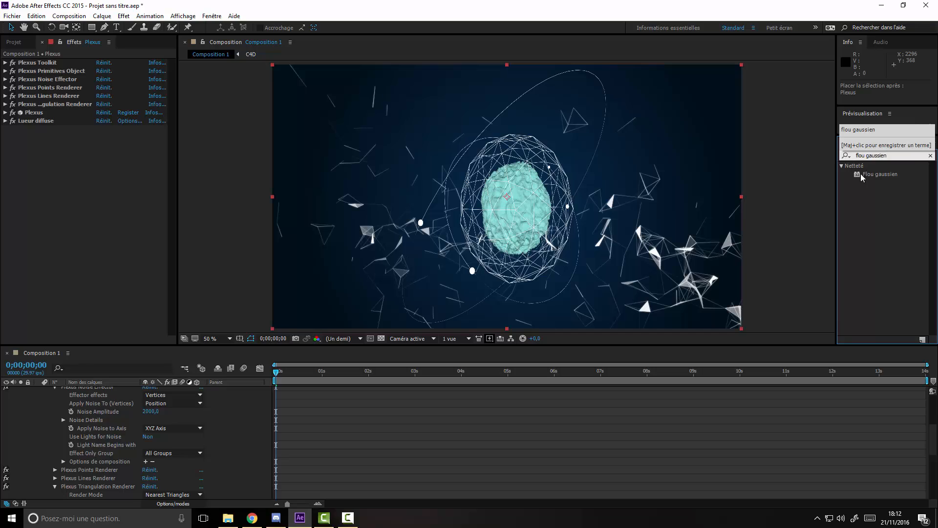
drag(860, 174, 96, 156)
Set the Flou gaussien intensity (Intensité) on the Plexus layer to 0.5.
click(100, 137)
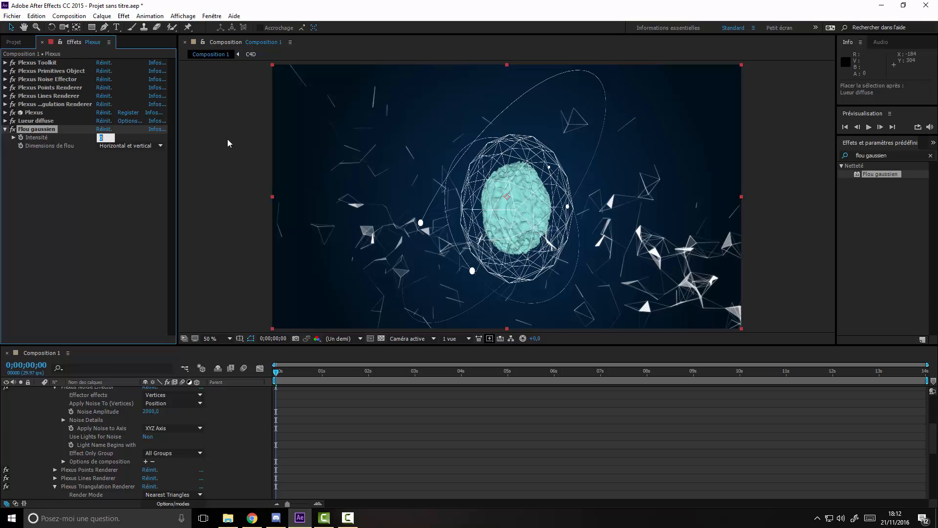
text(0,3)
key(Return)
click(101, 138)
text(0,5)
key(Return)
click(133, 156)
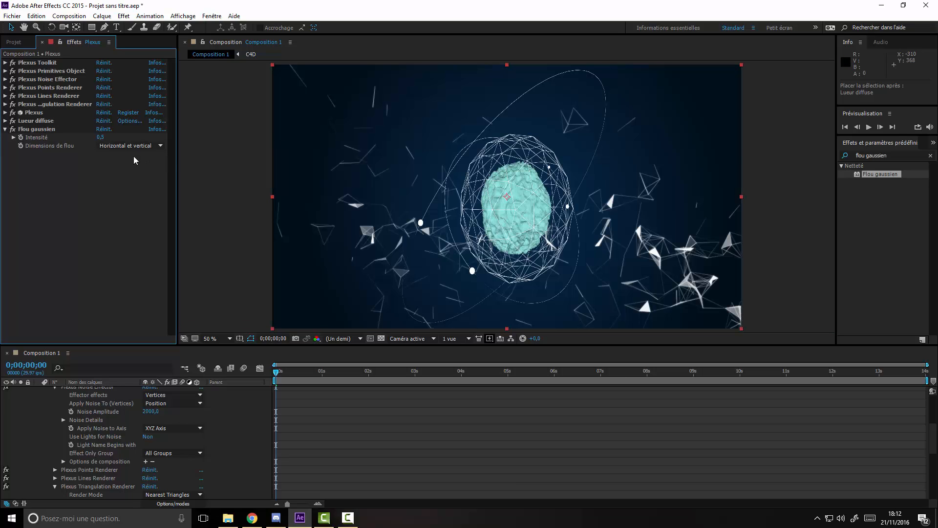
Set the Lueur diffuse intensity (Intensité) to 0.5 and collapse the effect's settings.
click(6, 121)
click(101, 155)
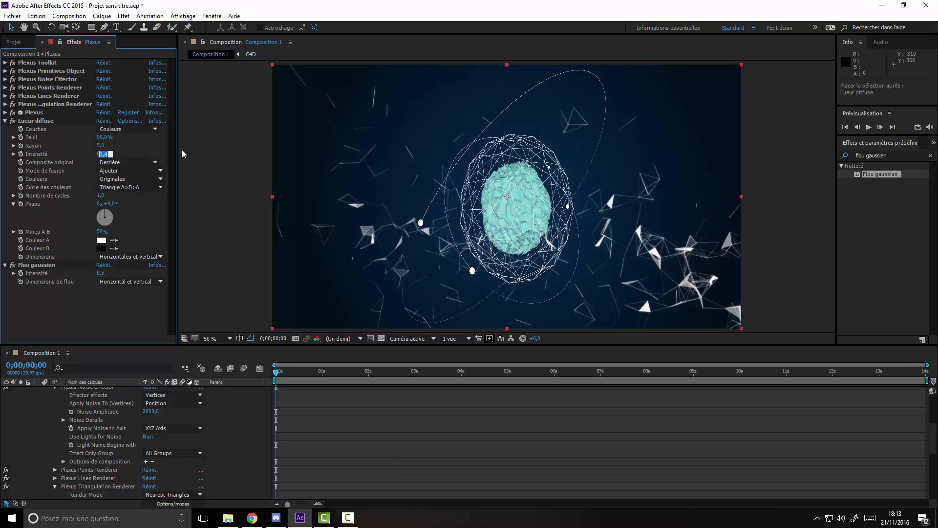
text(0.5)
key(Return)
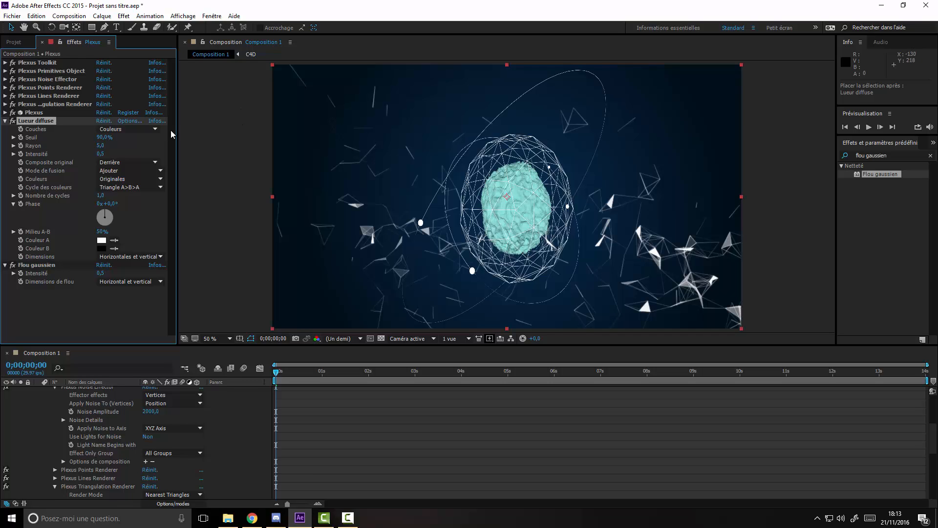
click(5, 120)
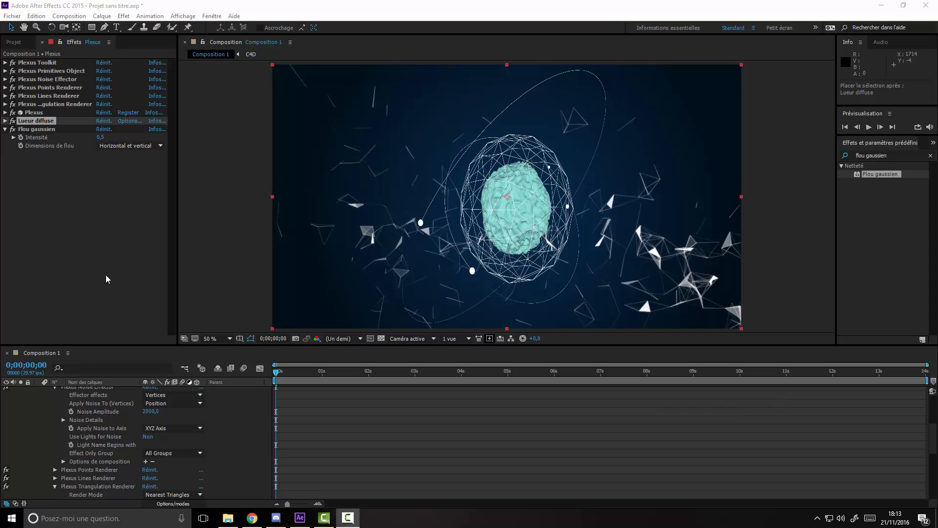
Collapse the Flou gaussien settings and the Plexus layer's properties in the timeline, leaving no layer selected.
click(5, 129)
click(43, 223)
scroll(156, 434, up, 5)
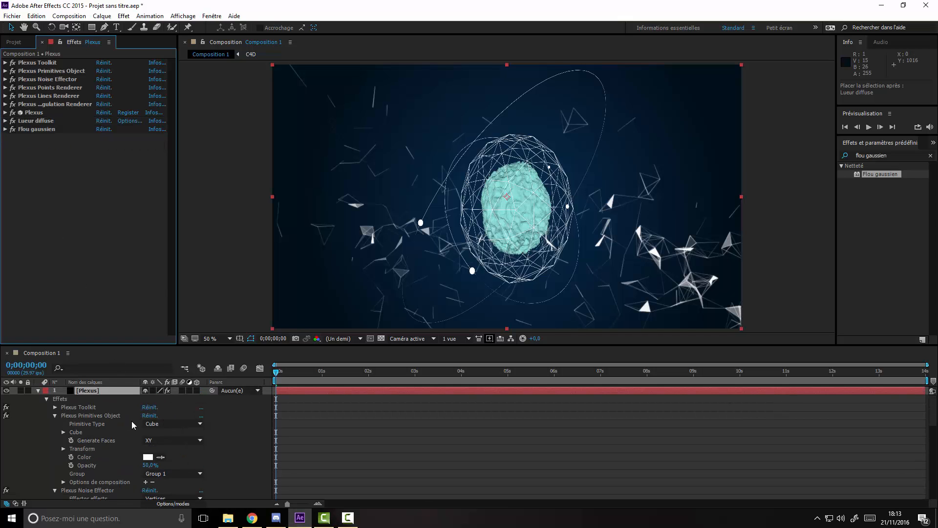
click(38, 391)
click(109, 430)
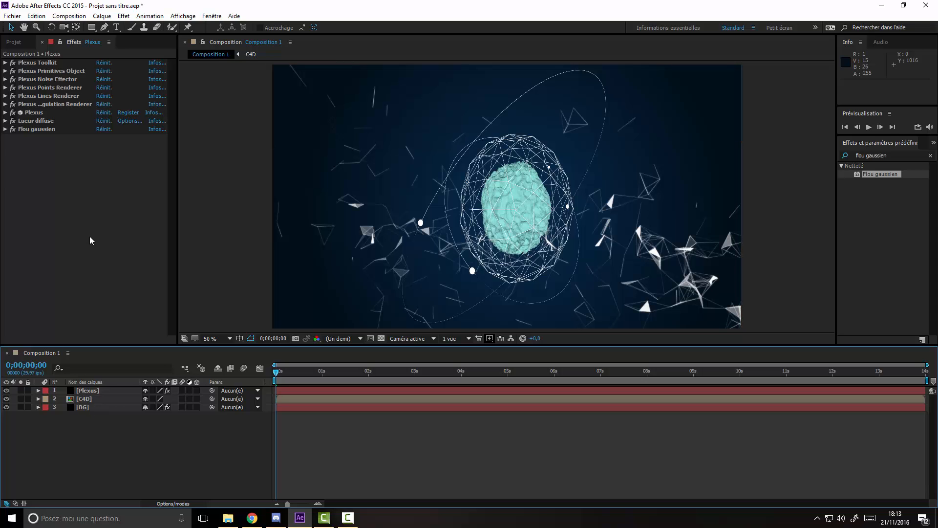
right_click(102, 424)
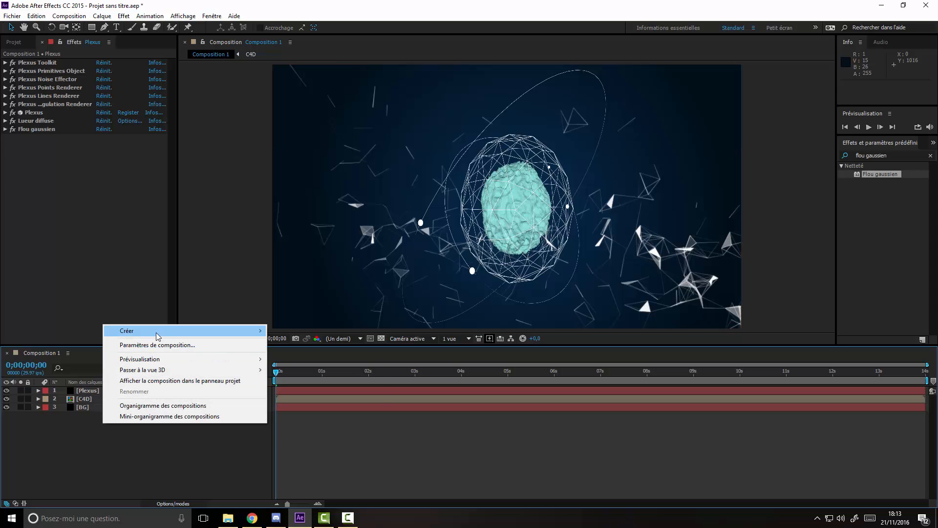
mouse_move(238, 336)
click(307, 366)
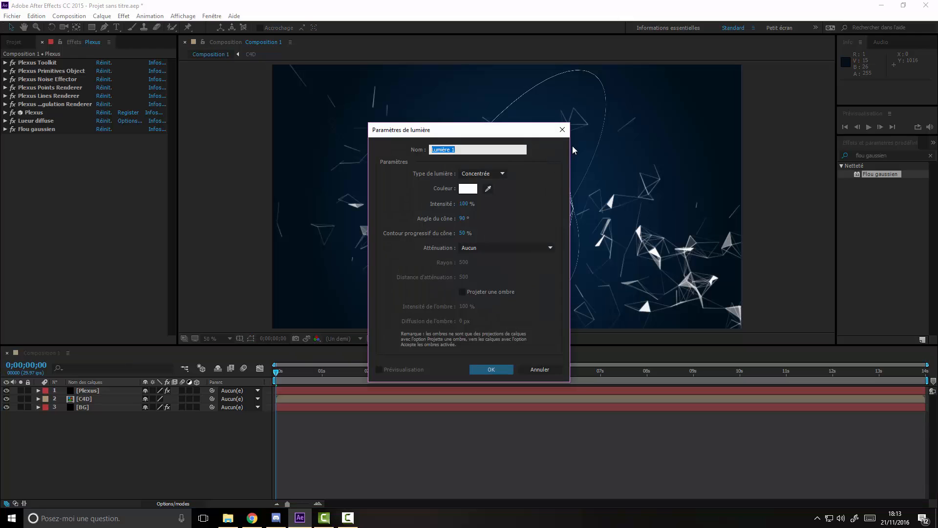
key(Return)
Create a black 1920 x 1080 px solid layer named "Particular BG" in Composition 1.
right_click(56, 431)
mouse_move(112, 339)
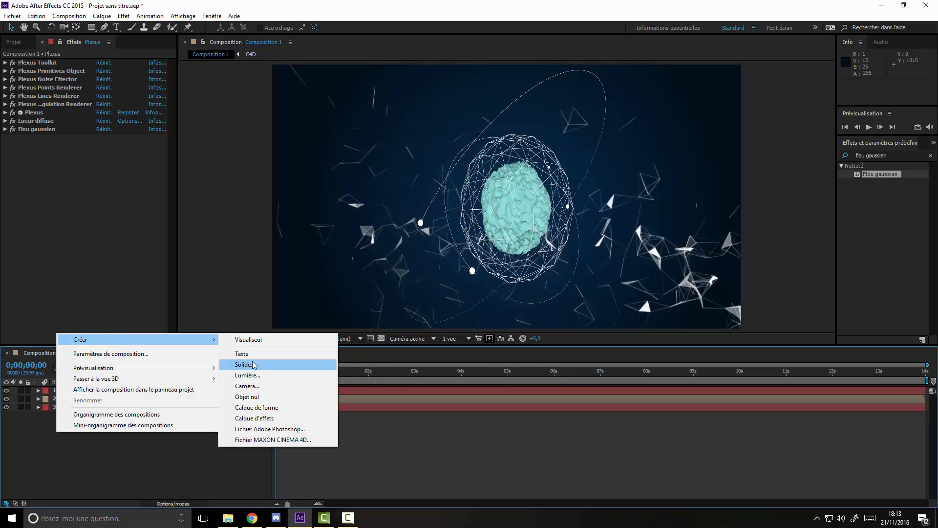
click(254, 364)
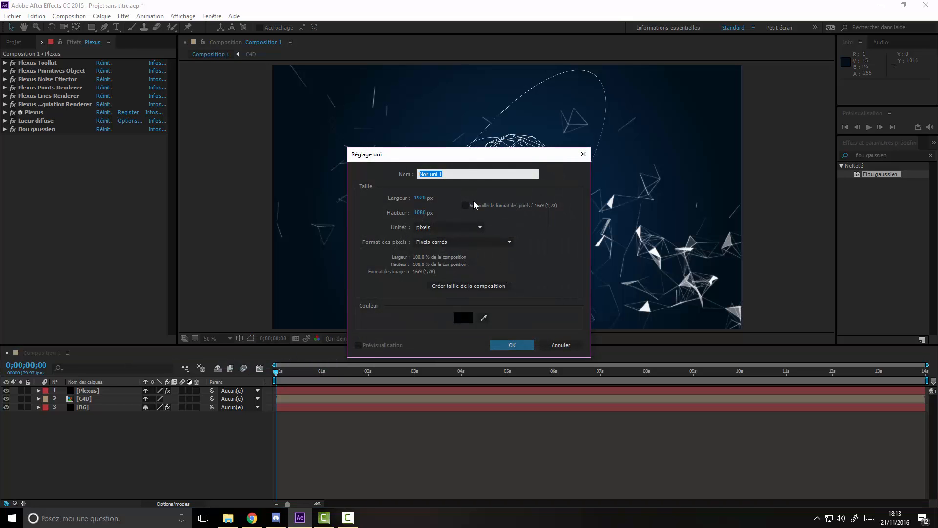
text(Particular BG)
key(Return)
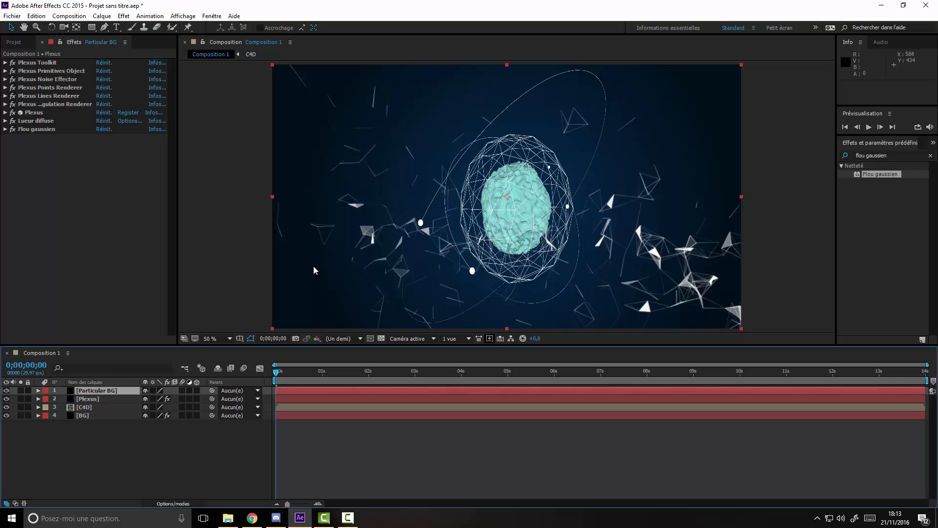
Search the effects for "particular", apply Trapcode Particular to the Particular BG layer, and close the Effects Builder without choosing a preset.
click(896, 155)
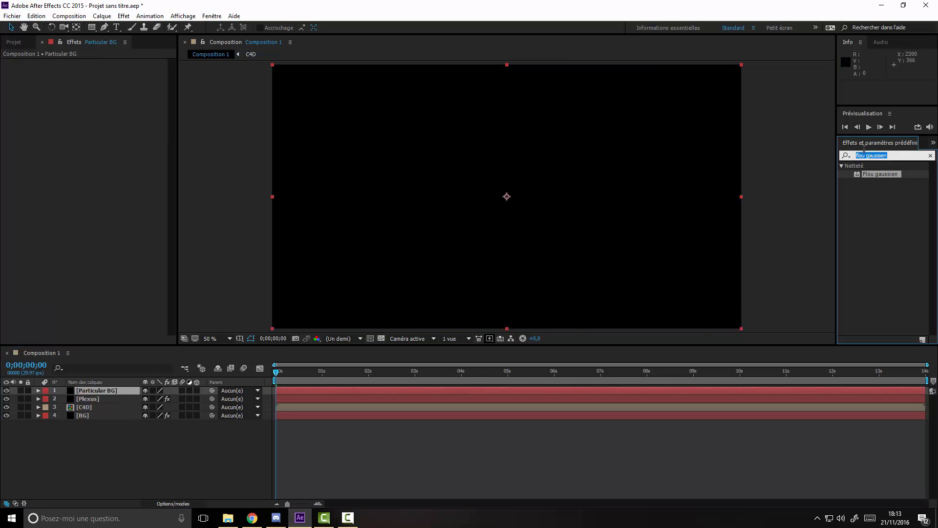
text(particular)
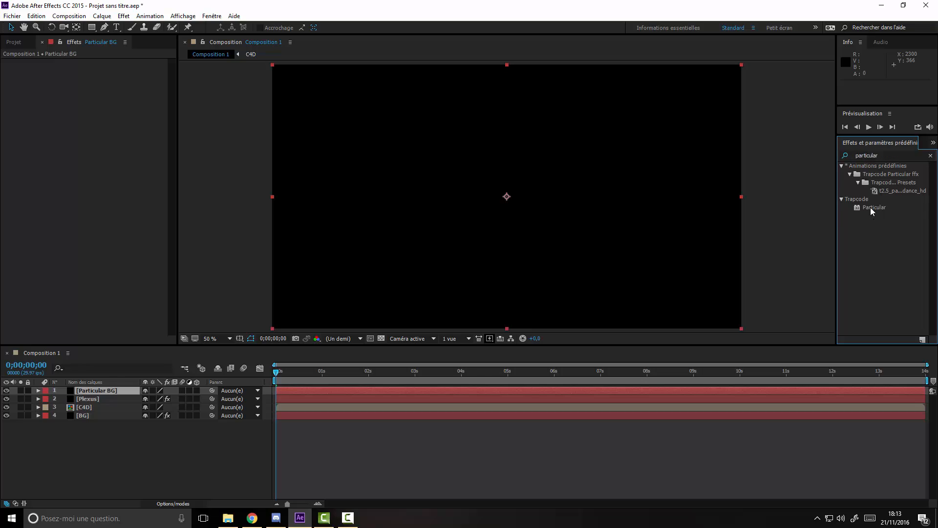
drag(874, 207, 107, 392)
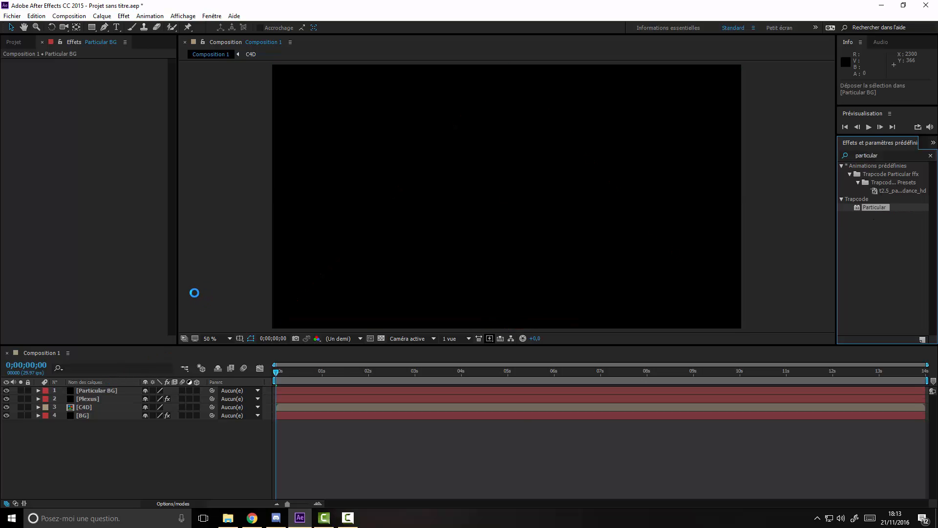
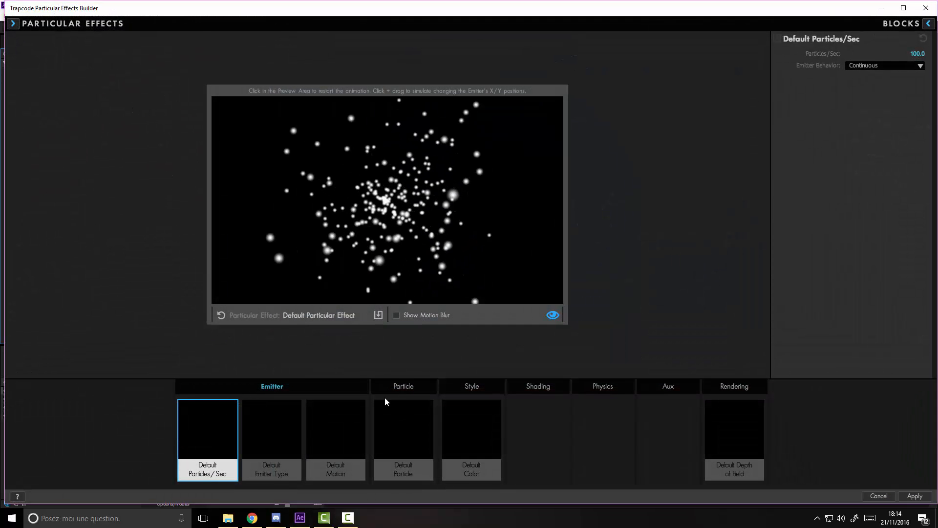
click(234, 410)
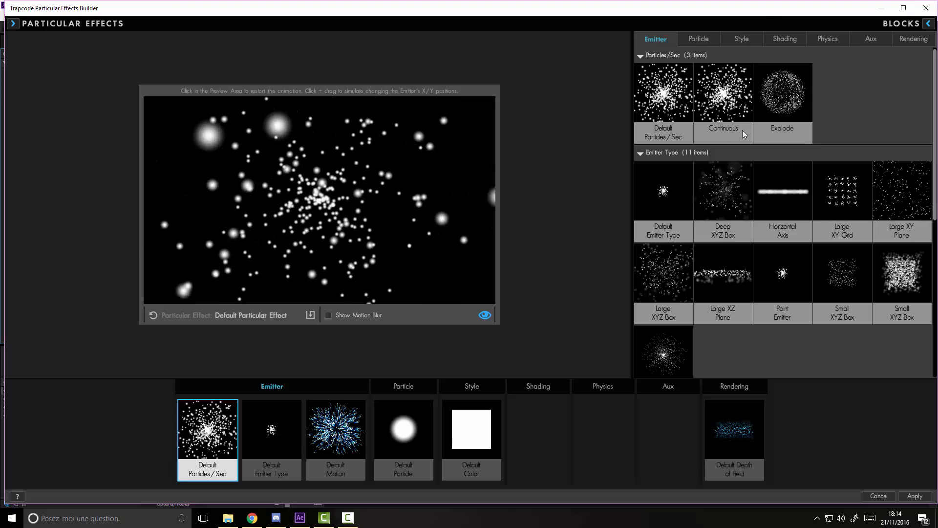
click(926, 9)
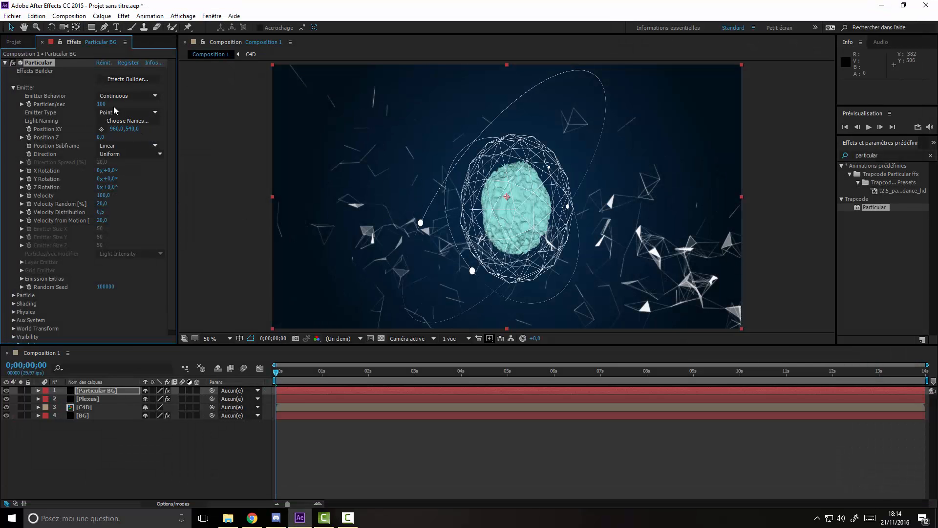
Set the Particular emitter's Particles/sec to 5000 and its Emitter Type to Box.
click(104, 104)
text(50000)
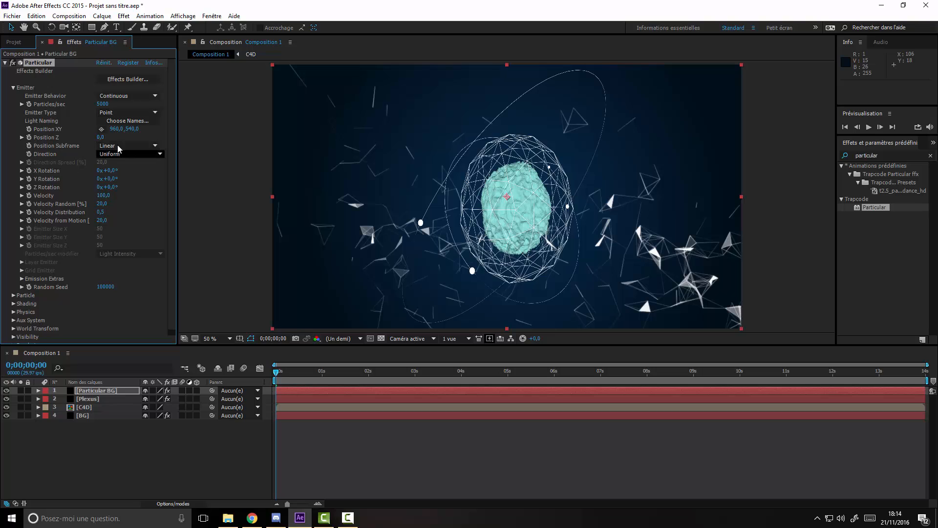
click(114, 114)
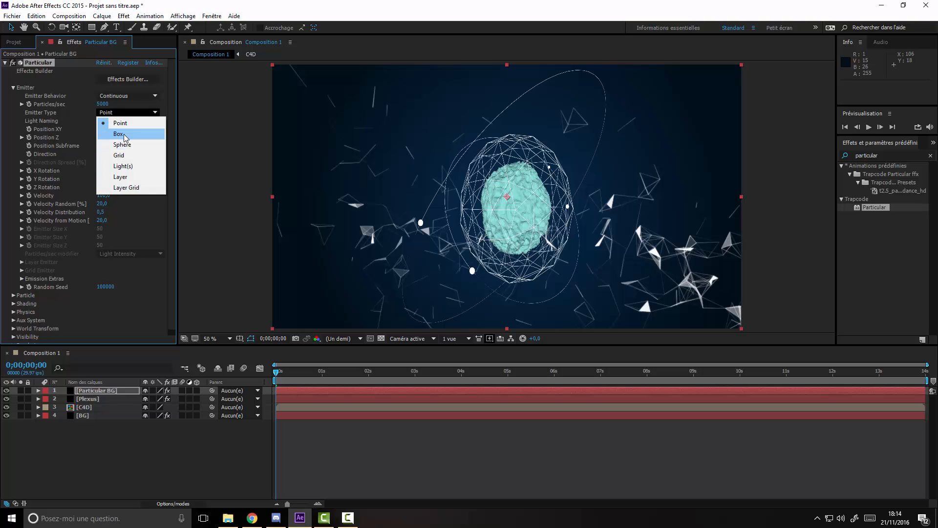
click(117, 134)
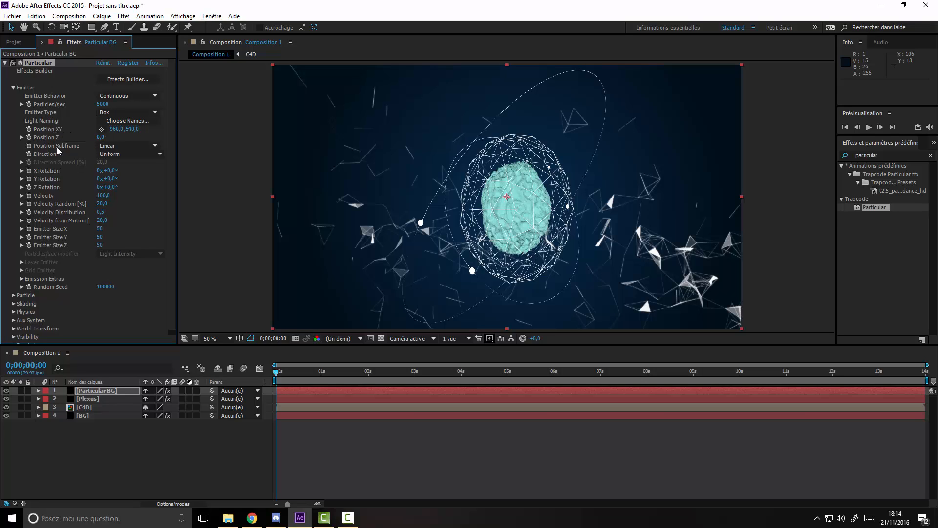
Set the box emitter's size to 2000 in X, 2000 in Y and 3000 in Z, and preview the particles at 0;00;02;01.
click(99, 228)
text(2000)
key(Tab)
key(Caps_Lock)
text(2000)
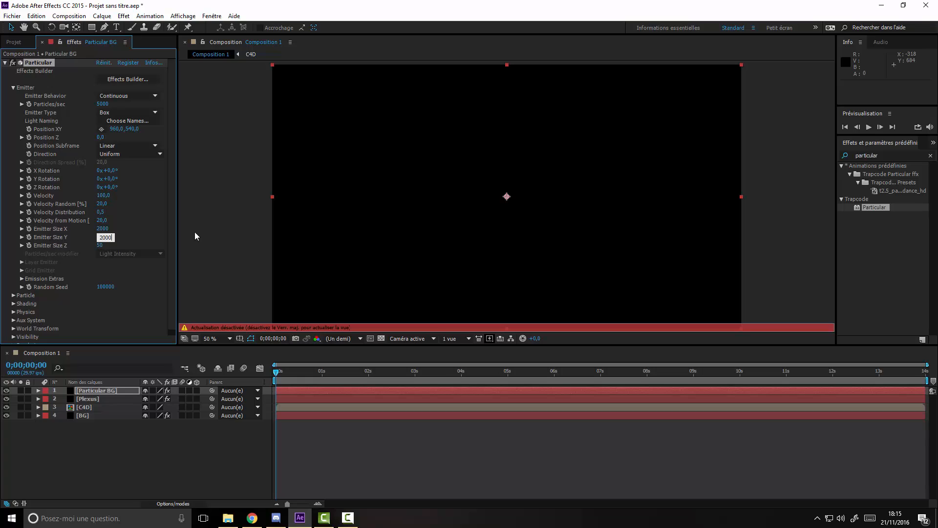
key(Tab)
text(3000)
key(Return)
key(Caps_Lock)
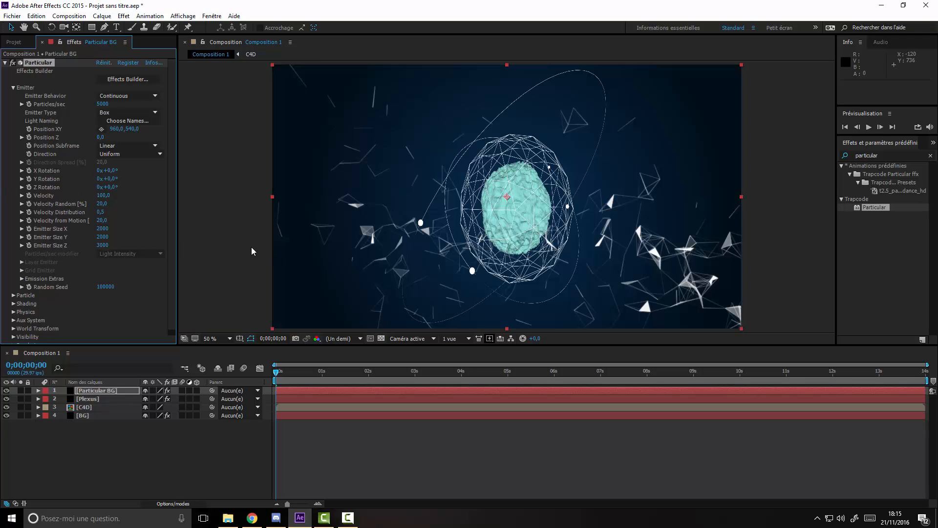
click(370, 372)
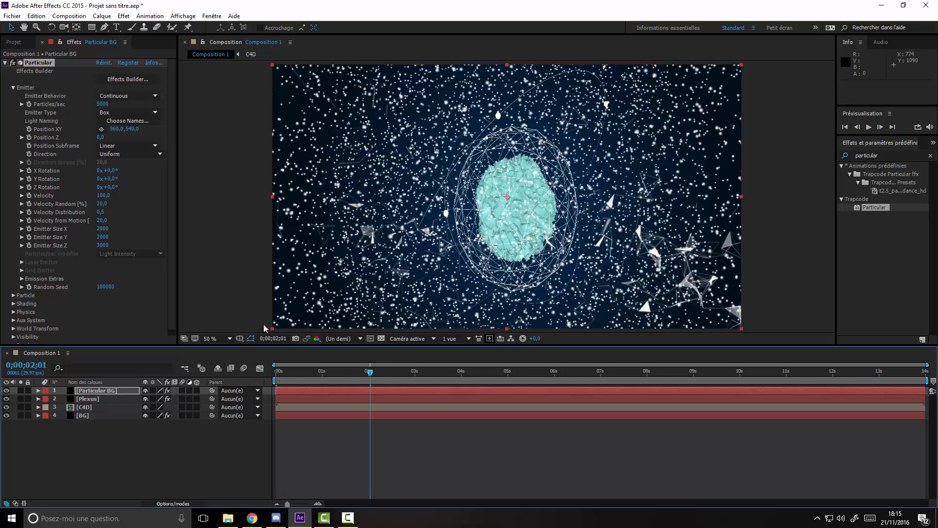
drag(101, 104, 102, 106)
Collapse Particular's Emitter group, expand its Particle group and open the Life [sec] value for editing.
click(14, 88)
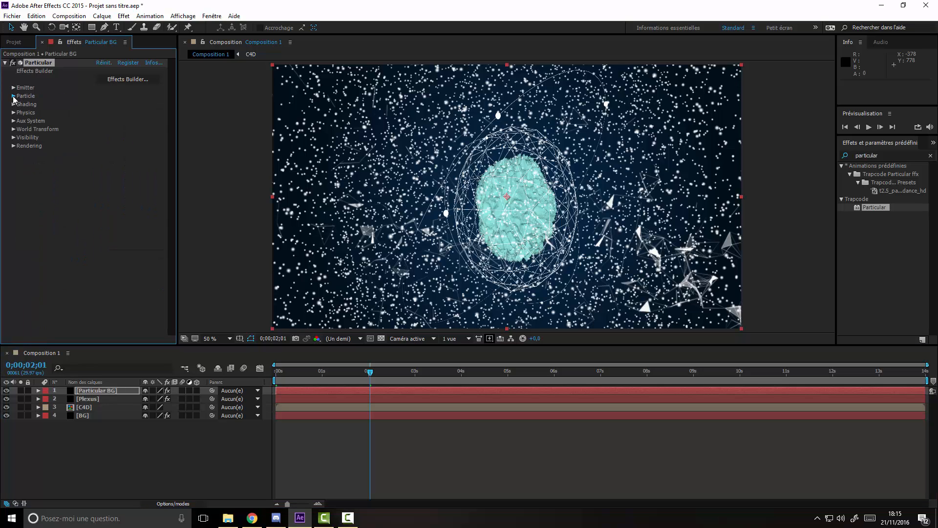
click(13, 97)
click(100, 104)
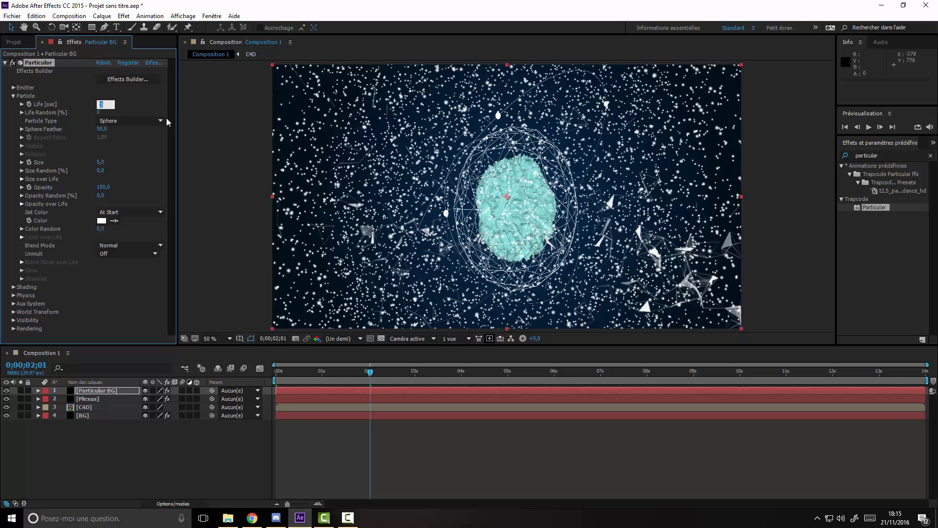
Set the Particular effect's particle life to 2 seconds, sphere feather to 100 and emission rate to 1000 particles/sec.
text(2)
key(Return)
click(14, 88)
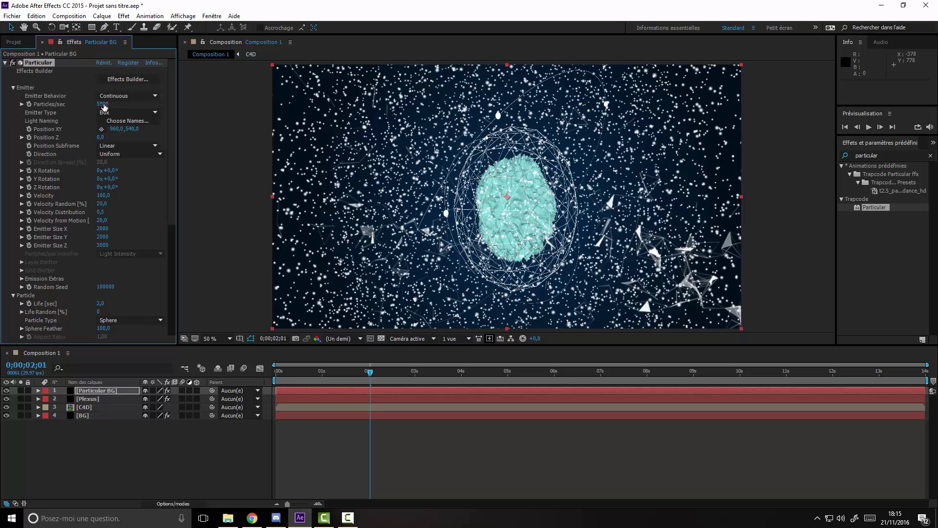
click(102, 104)
text(100)
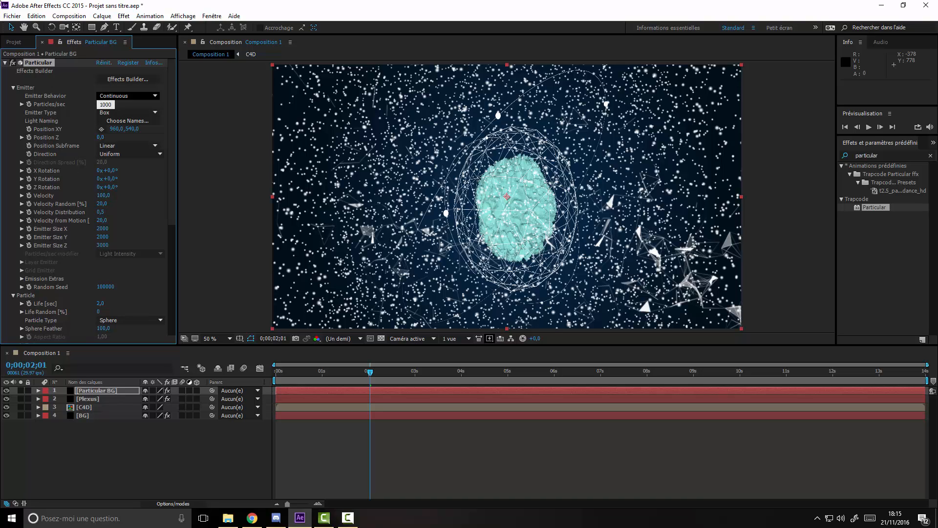
click(14, 87)
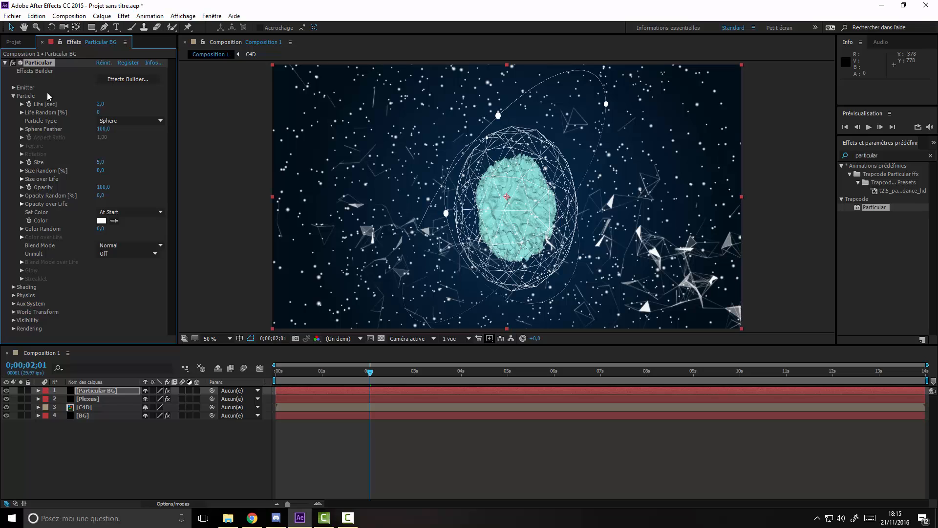
Try a particle size of 3, refresh the preview, and reduce the size to 1.5.
click(99, 162)
text(3)
key(Caps_Lock)
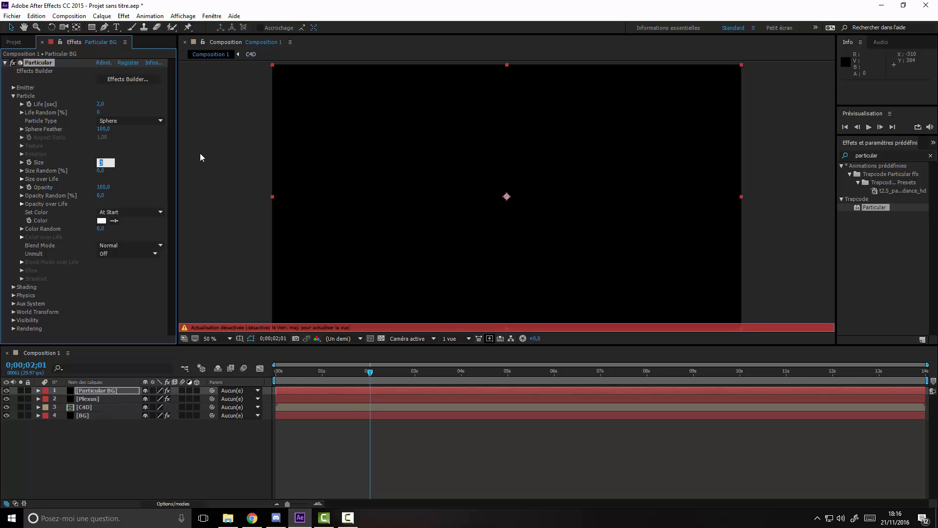
key(Caps_Lock)
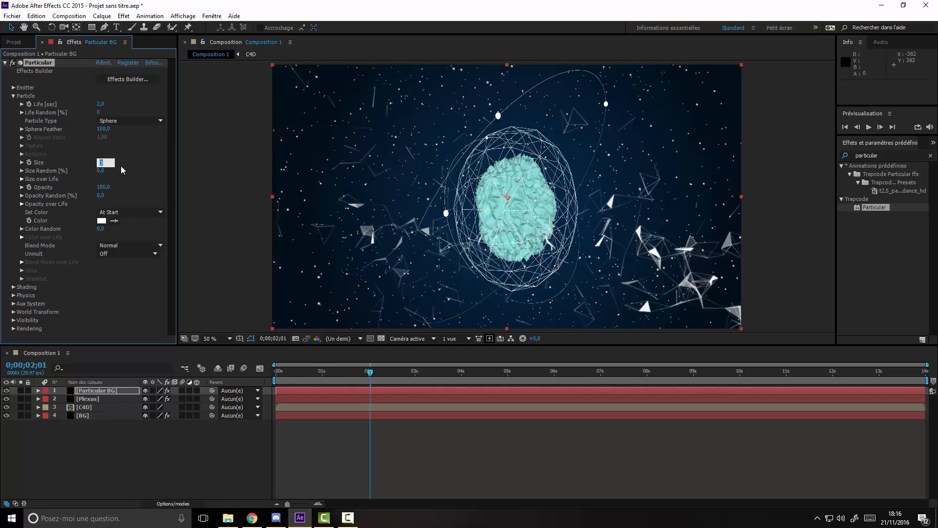
text(1.5)
key(Return)
Raise the particles' size and opacity randomness and set their opacity to 80.
drag(100, 170, 376, 171)
drag(101, 196, 379, 188)
click(103, 188)
text(80)
click(150, 191)
Set the emission rate to 600 particles/sec and check the result at 0;00;02;24 and 0;00;01;12.
click(14, 88)
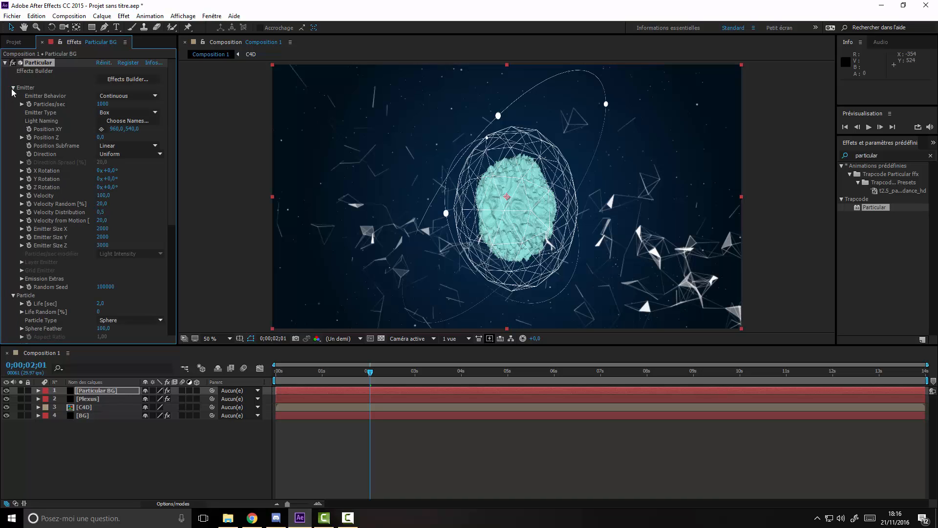
click(103, 104)
text(2)
text(60)
key(Return)
click(405, 379)
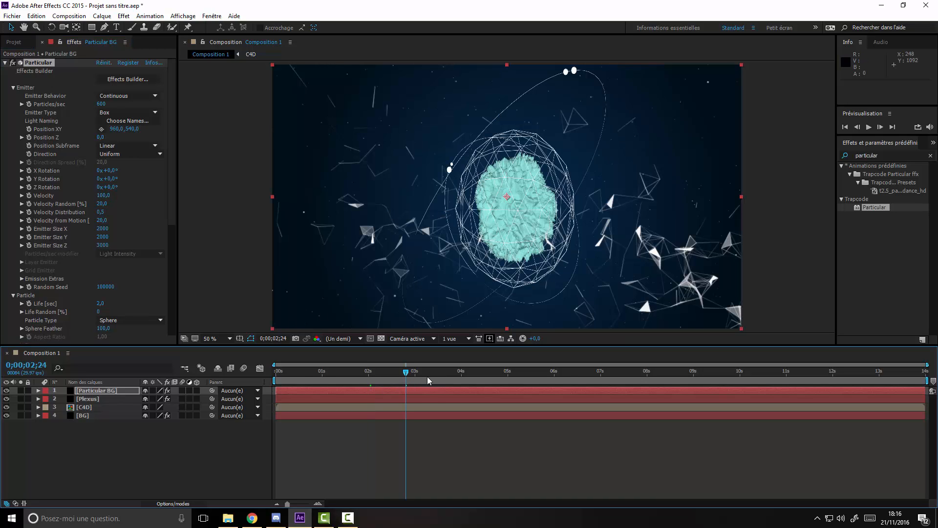
click(341, 372)
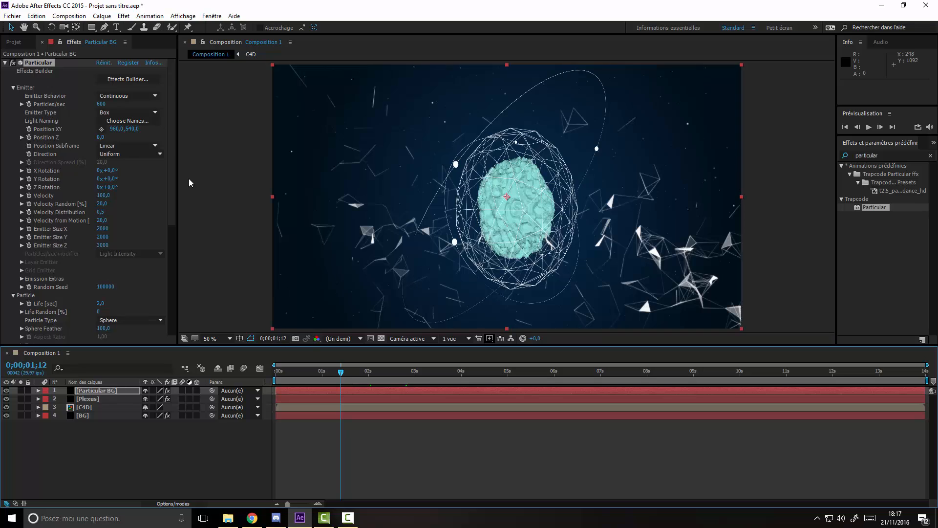
Try the Deep XYZ Box emitter and Shadowlets (Aux) shading blocks in Particular's Effects Builder.
click(134, 81)
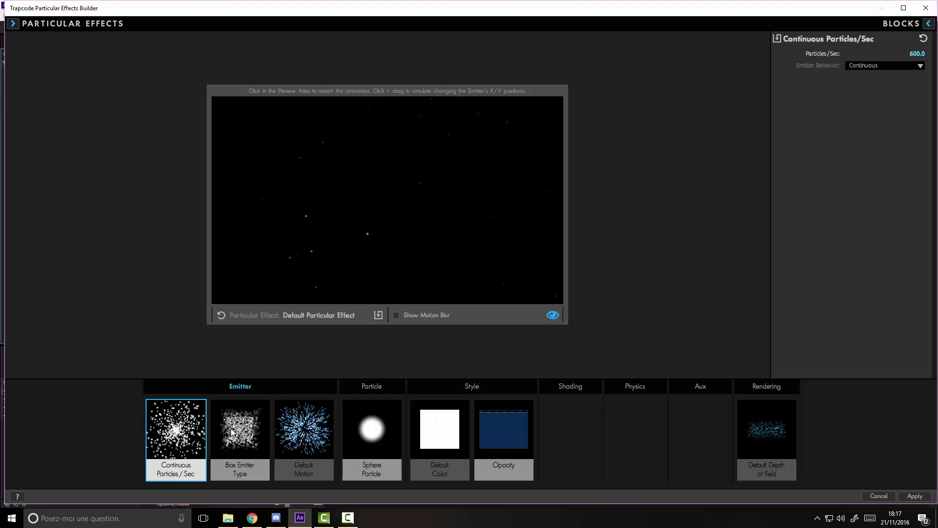
click(257, 386)
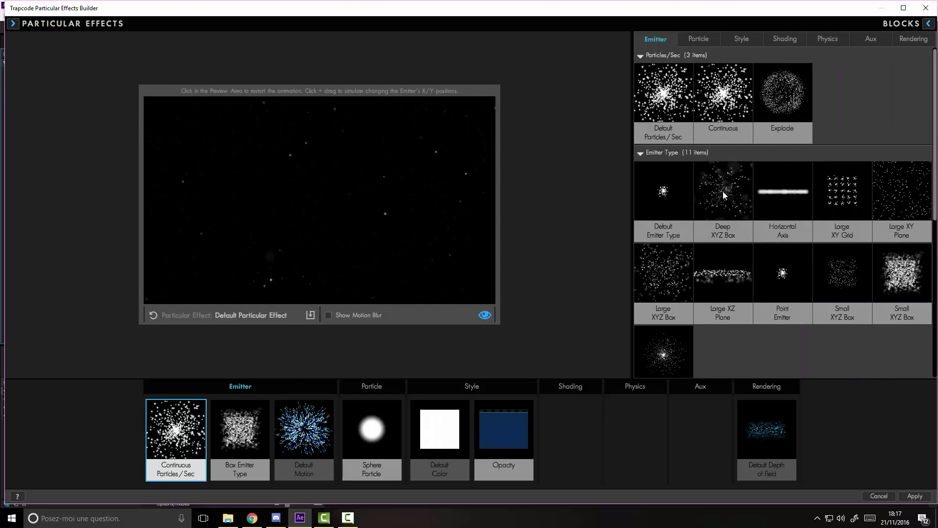
click(719, 212)
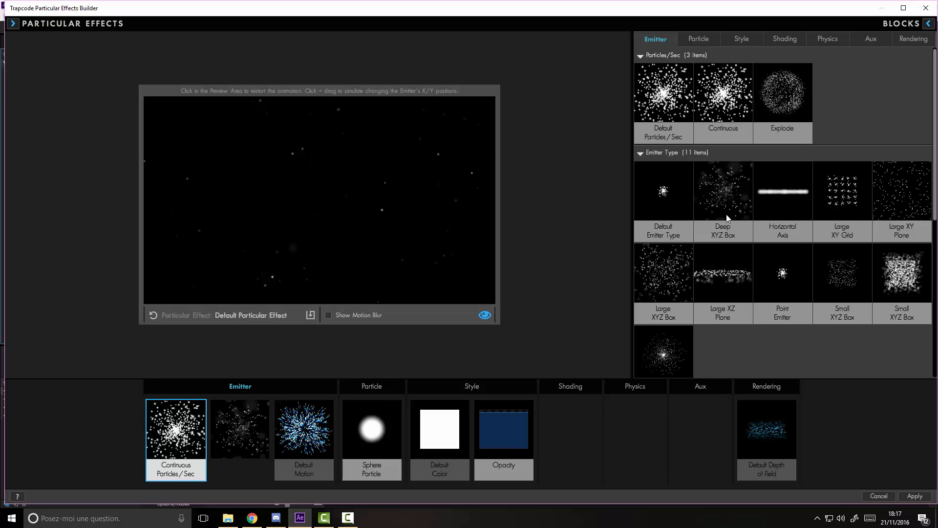
click(699, 39)
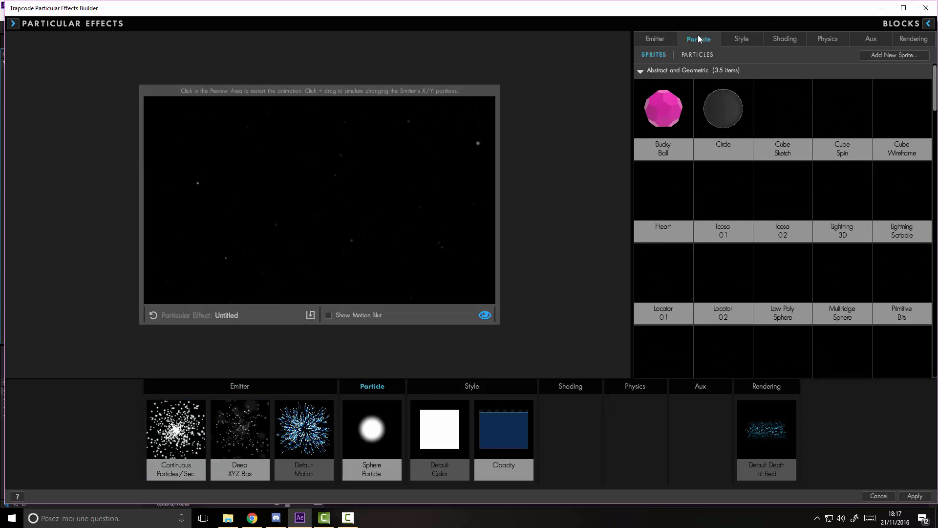
click(734, 41)
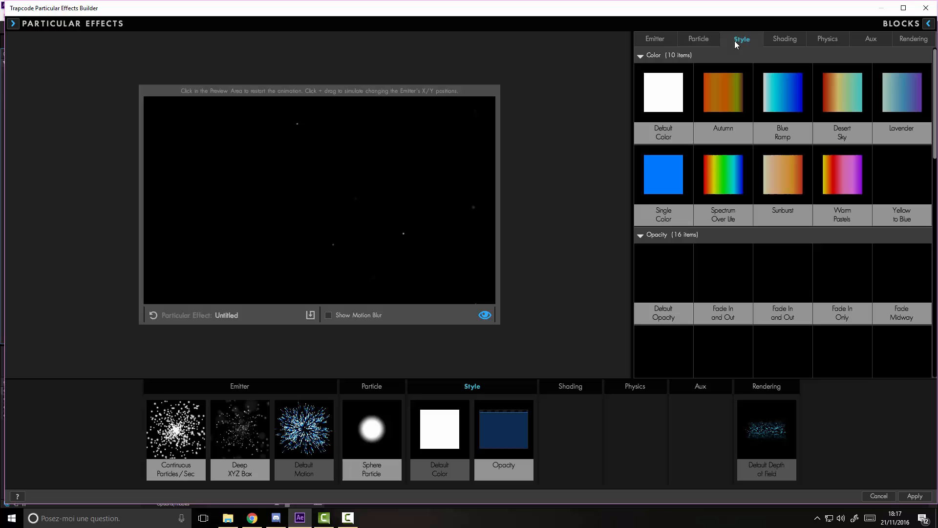
click(785, 37)
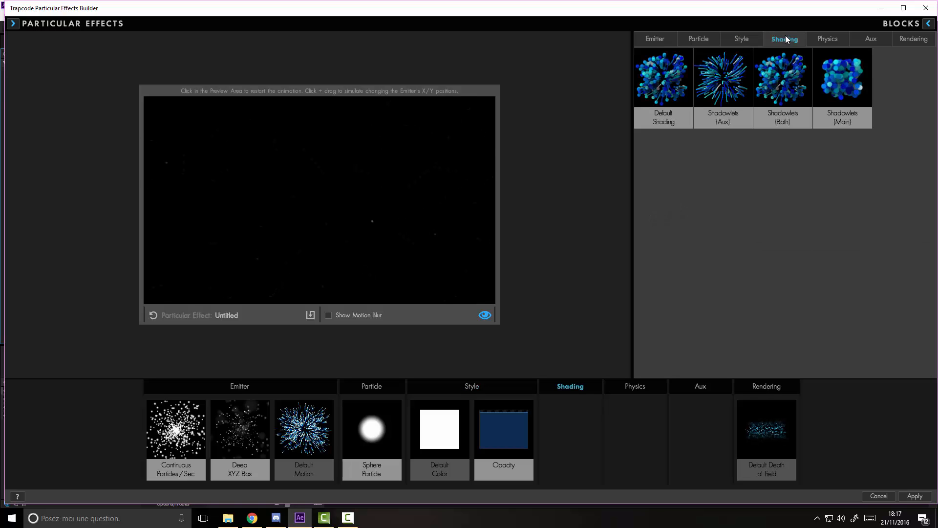
click(721, 83)
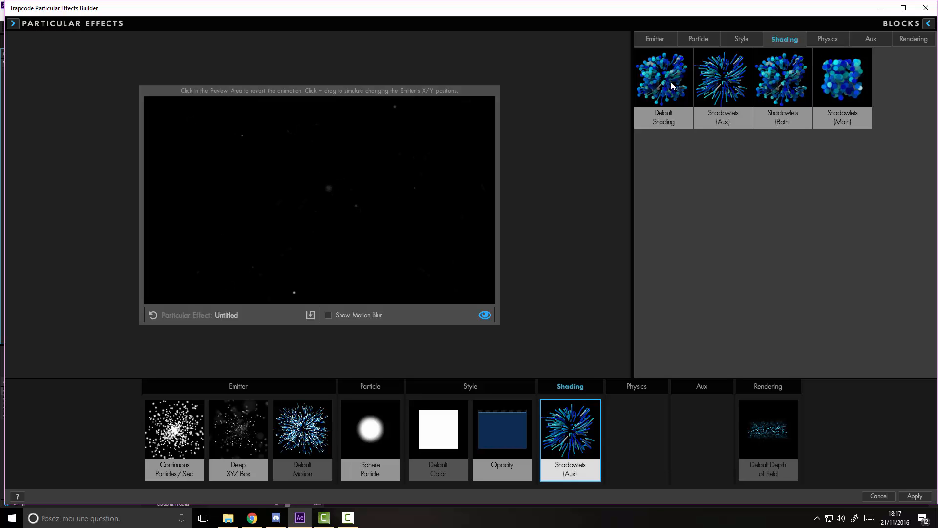
Try the Heavy Position Turbulence, Default Gravity and Default Air physics blocks plus the Default Aux block.
click(827, 40)
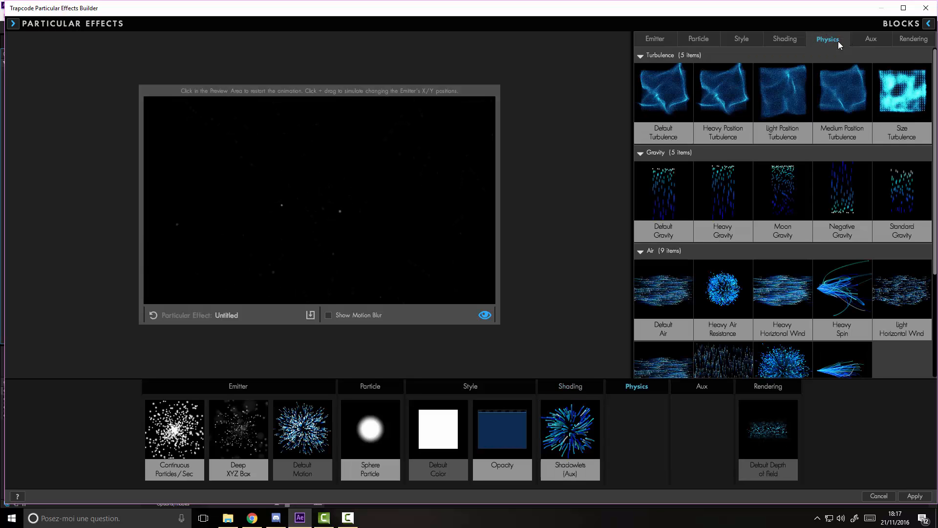
click(668, 88)
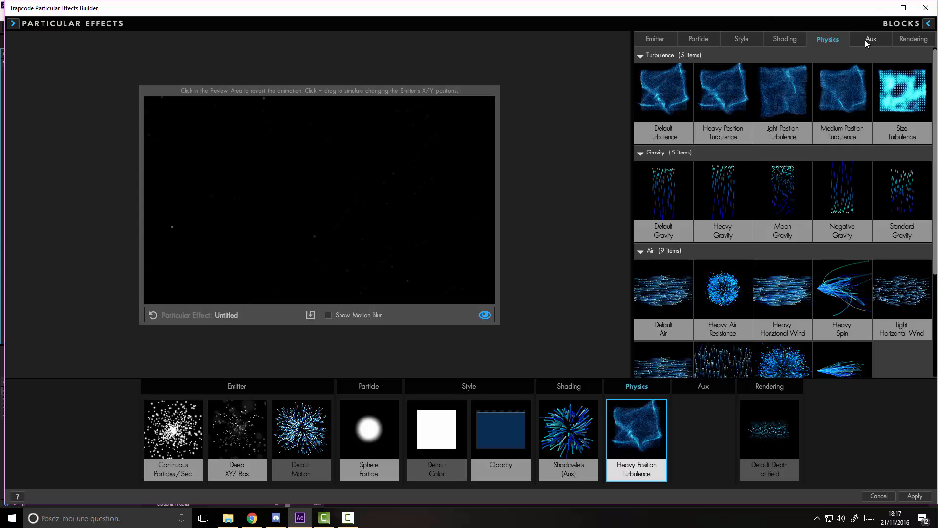
click(674, 191)
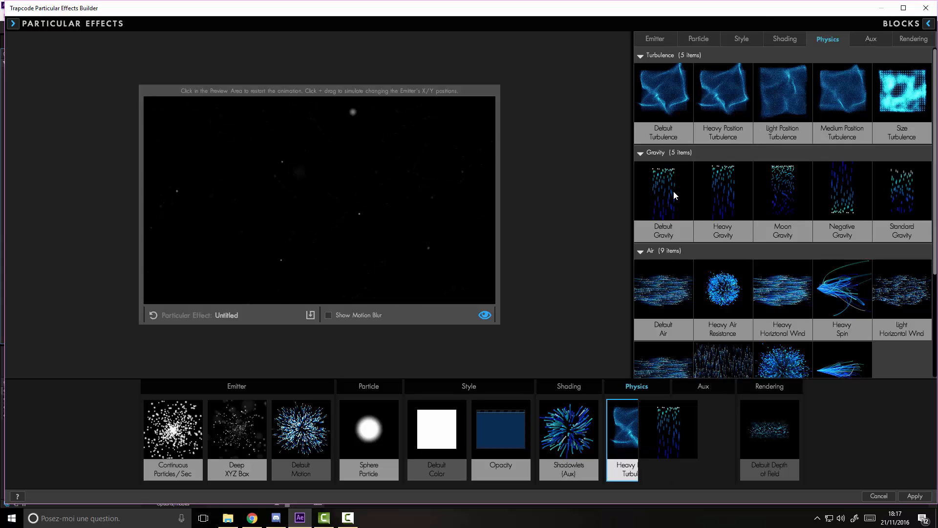
click(669, 288)
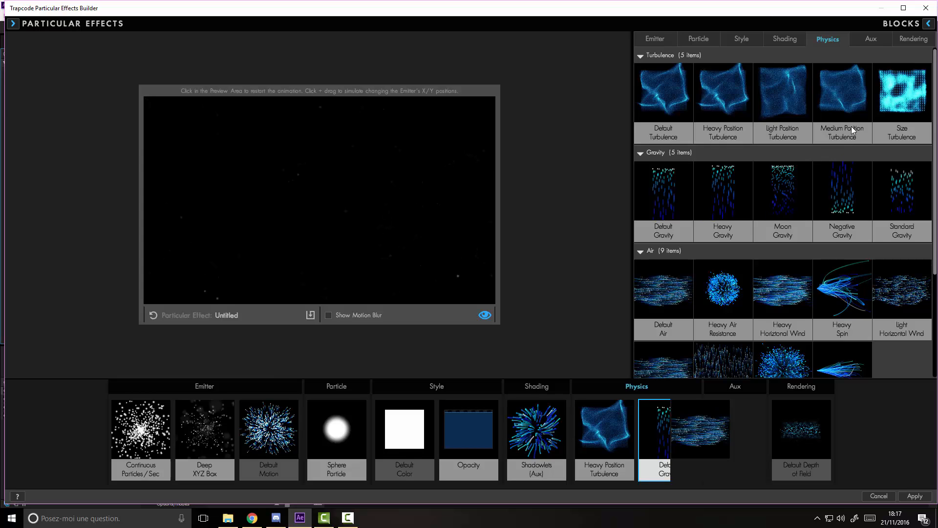
click(870, 40)
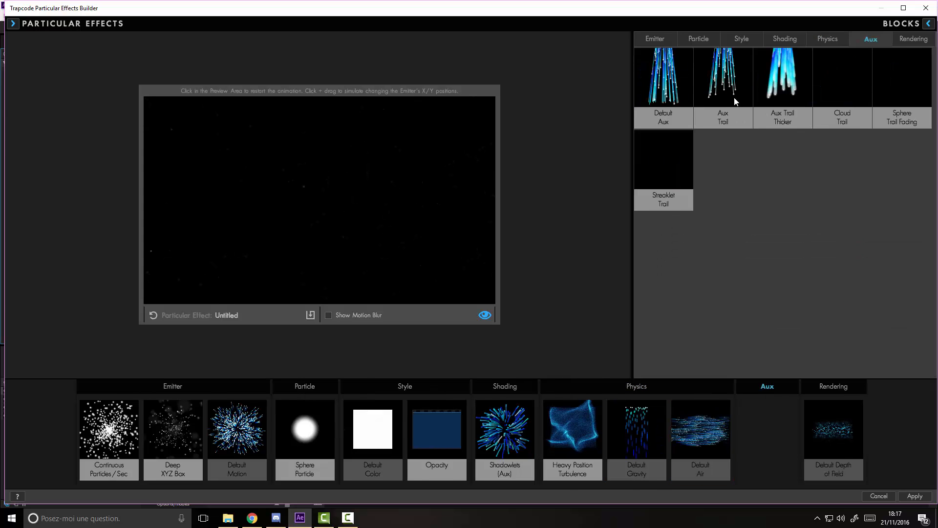
click(665, 88)
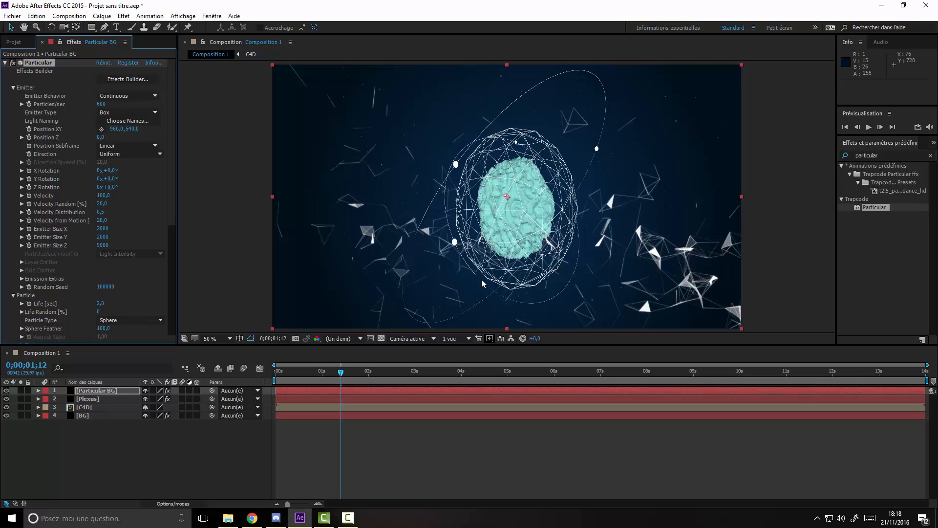
Find the Flou gaussien effect and apply it to the Particular BG layer below Particular.
click(5, 62)
click(880, 155)
text(flou)
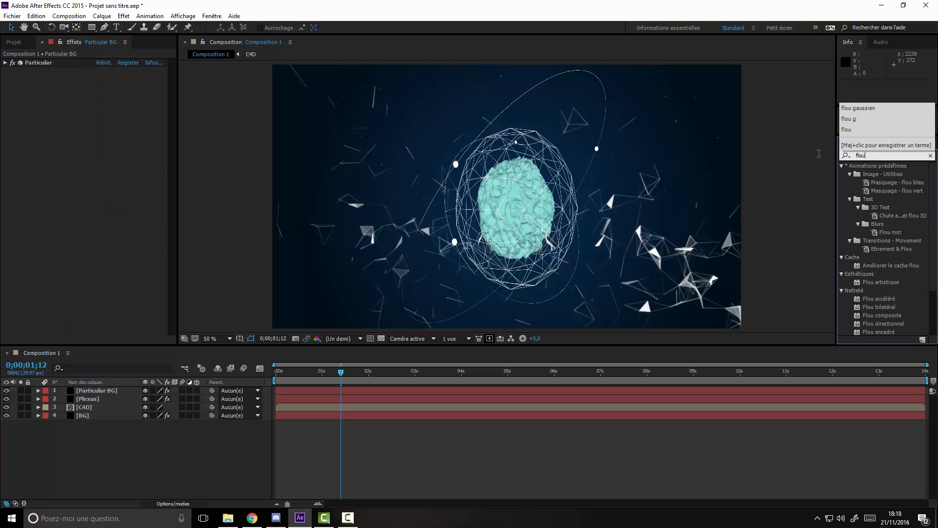
text( gau)
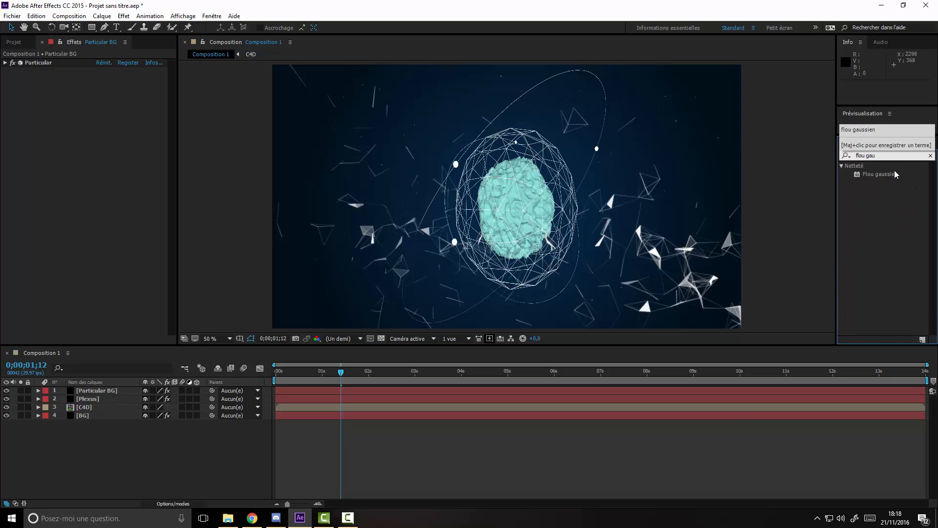
drag(895, 174, 147, 179)
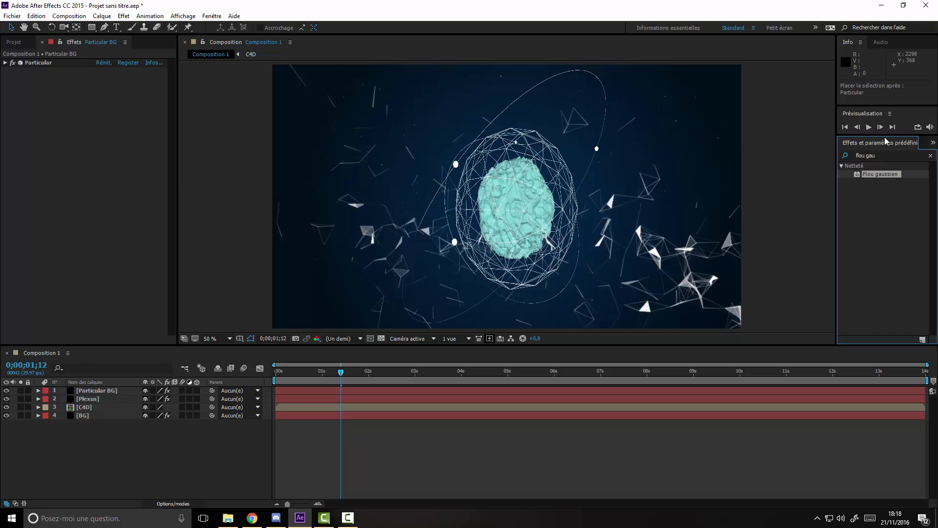
double_click(880, 174)
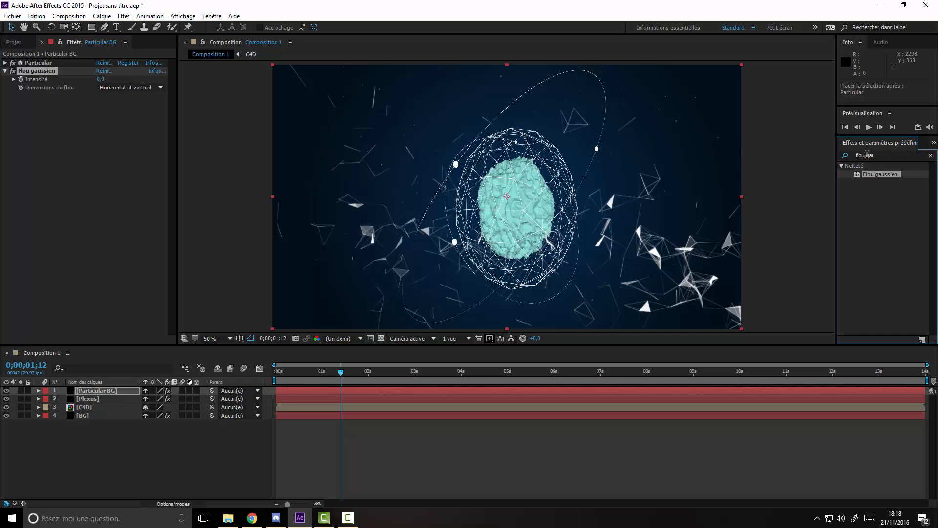
Find the Lueur diffuse effect and add it to the Particular BG layer below Flou gaussien.
click(881, 156)
text(lu)
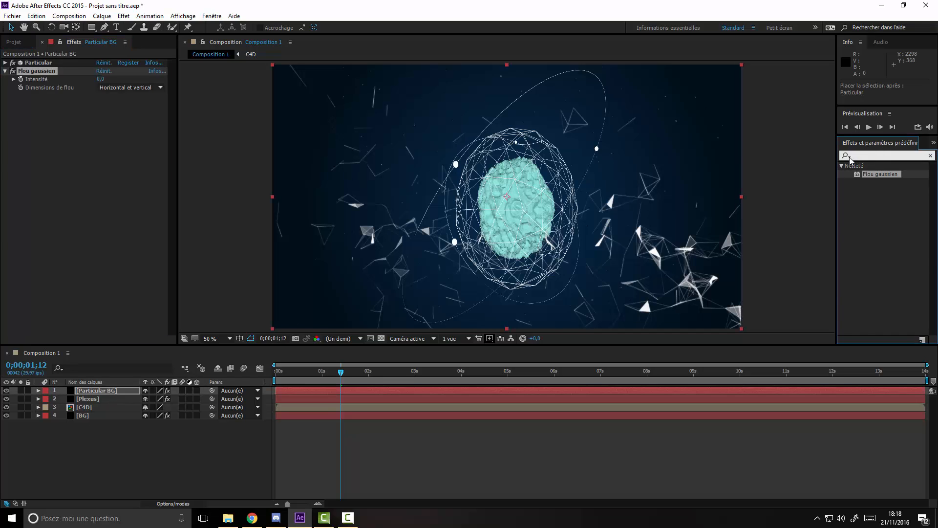
click(848, 156)
text(eur)
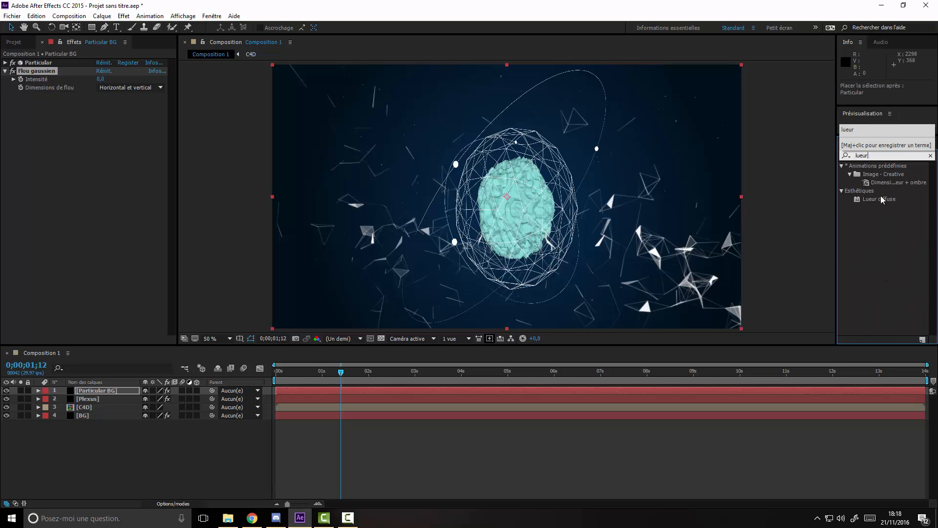
drag(879, 199, 105, 86)
Set the intensity of both Flou gaussien and Lueur diffuse to 0.5 and refresh the preview.
click(102, 79)
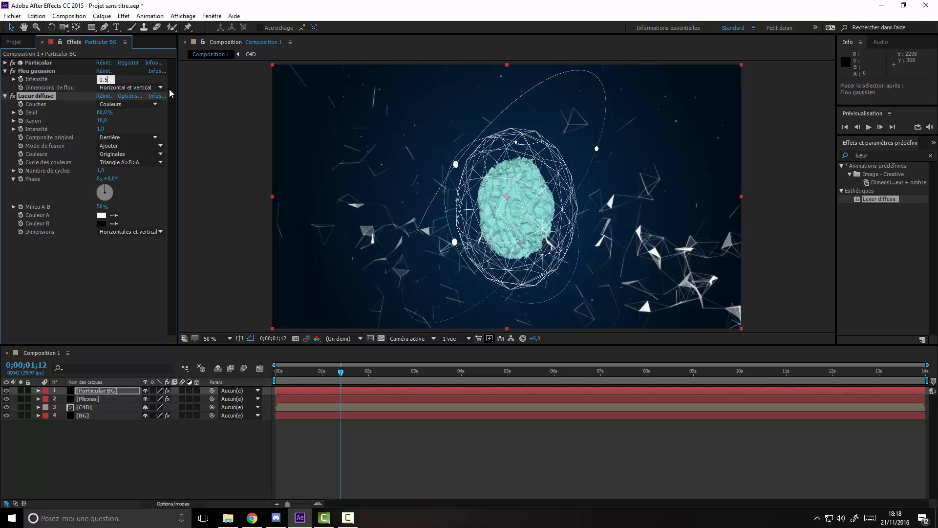
text(0.5)
key(Return)
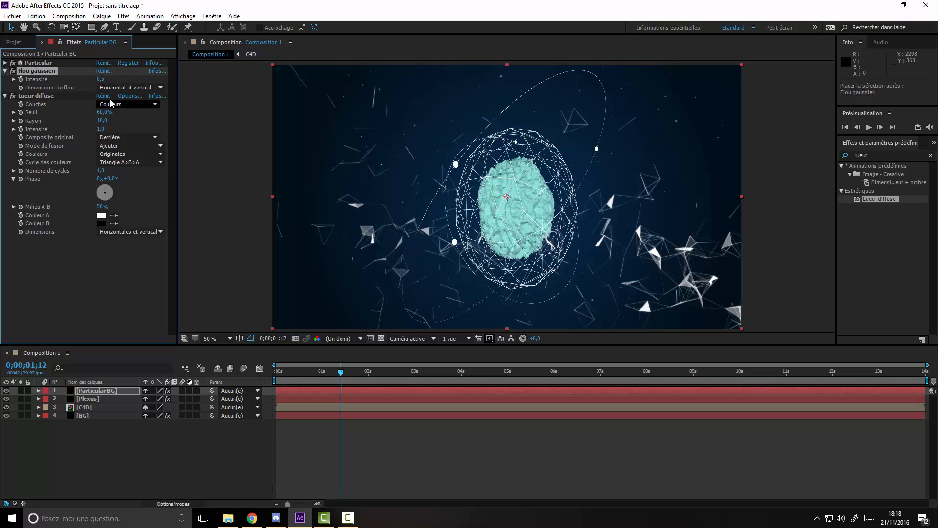
click(102, 129)
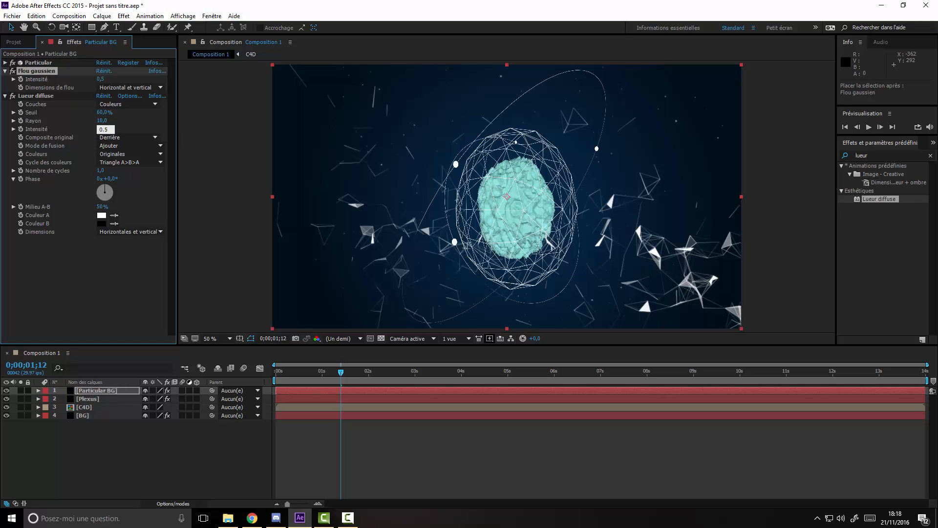
key(Return)
key(Caps_Lock)
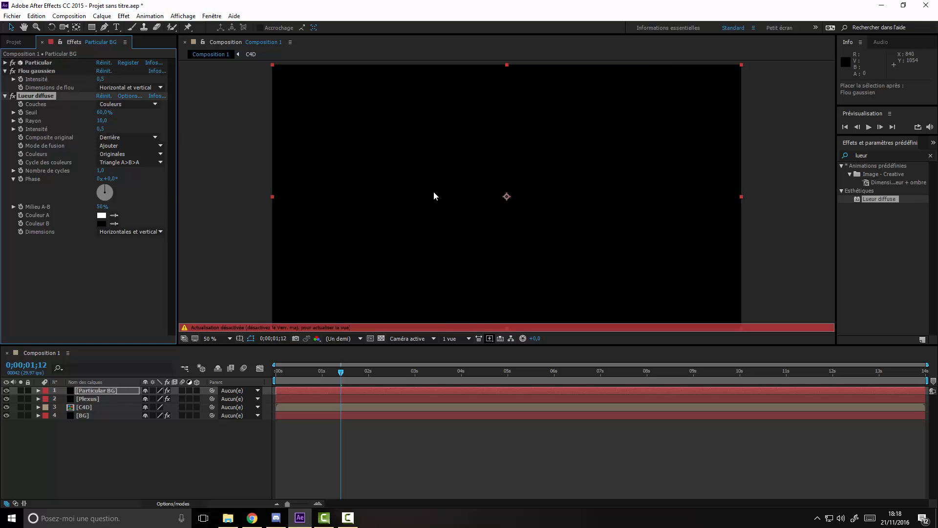
key(Caps_Lock)
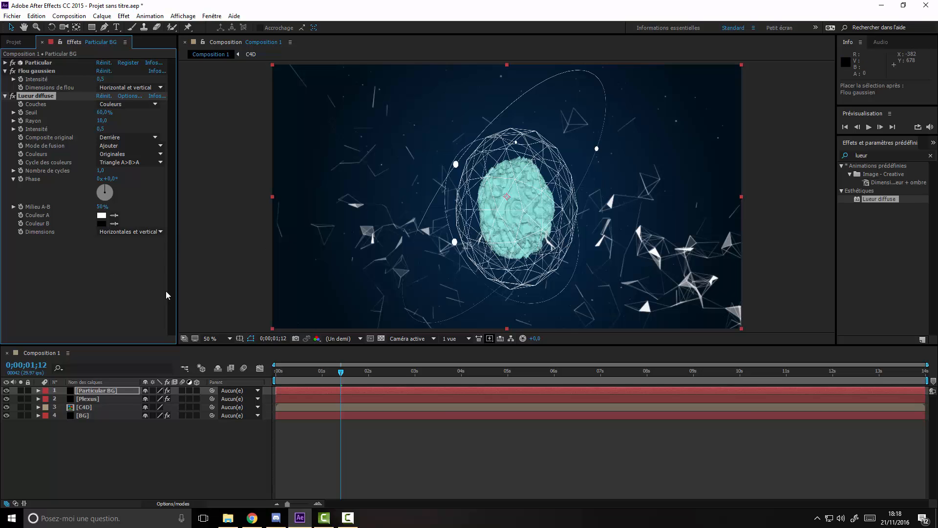
Collapse the Lueur diffuse settings and deselect the Particular BG layer.
click(182, 363)
click(102, 452)
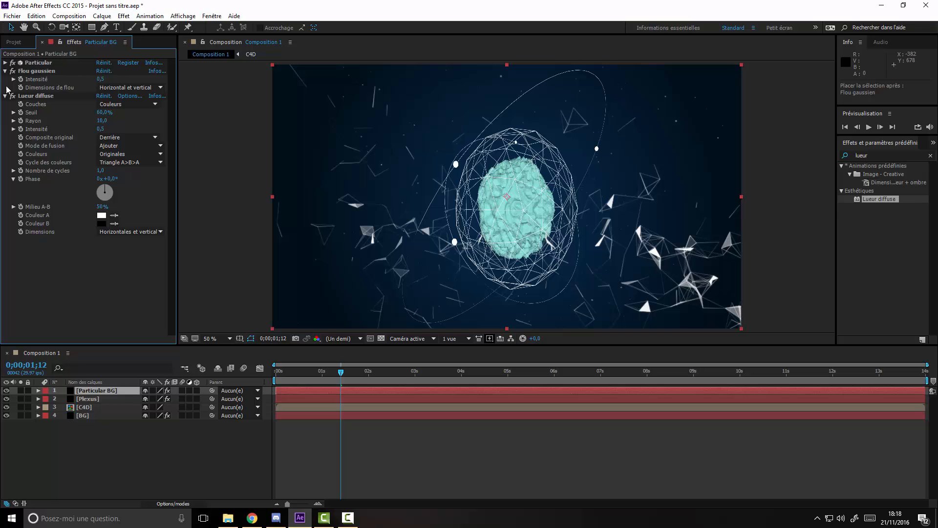
click(5, 95)
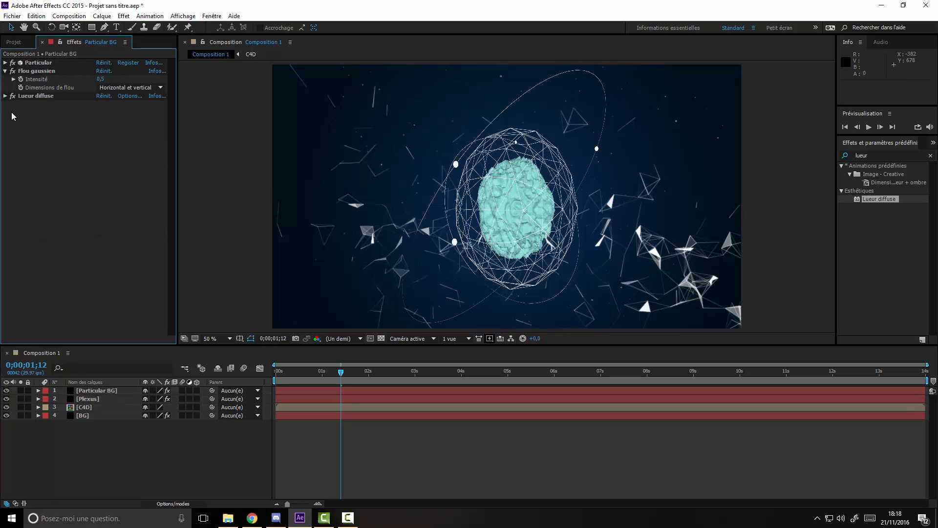
click(100, 436)
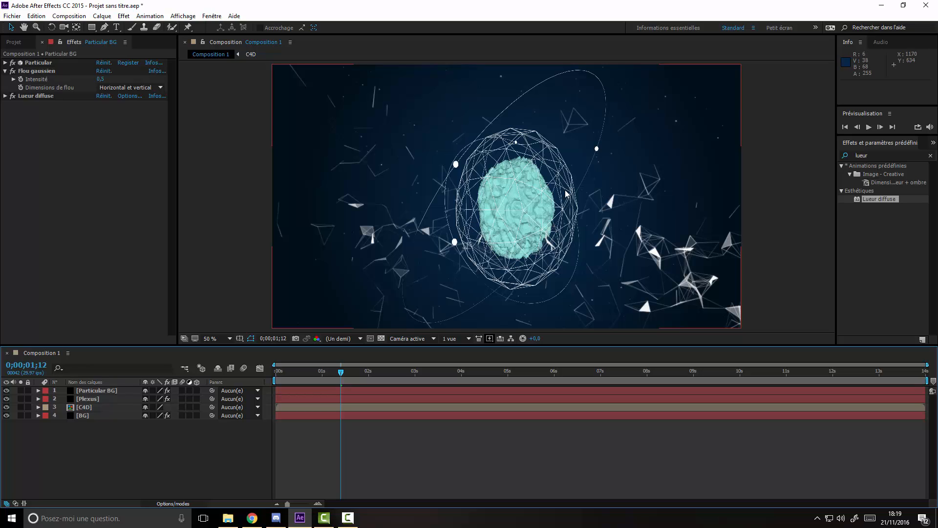
Collapse the Flou gaussien settings and create an adjustment layer (Calque d'effets) above Particular BG.
click(5, 71)
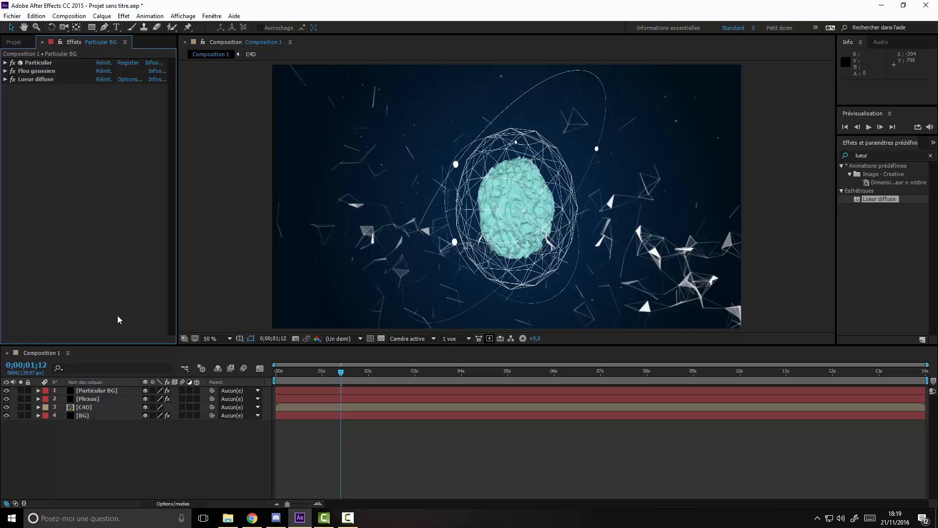
right_click(102, 443)
mouse_move(152, 358)
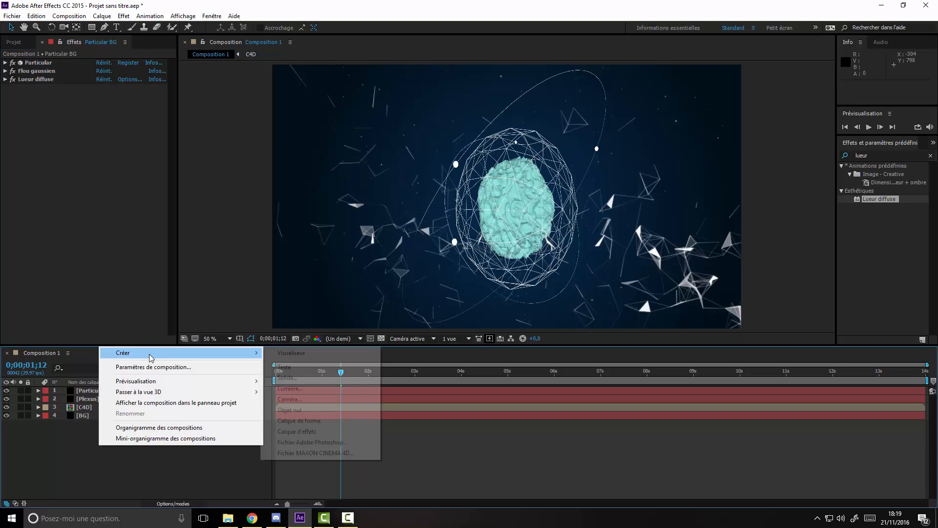
click(312, 432)
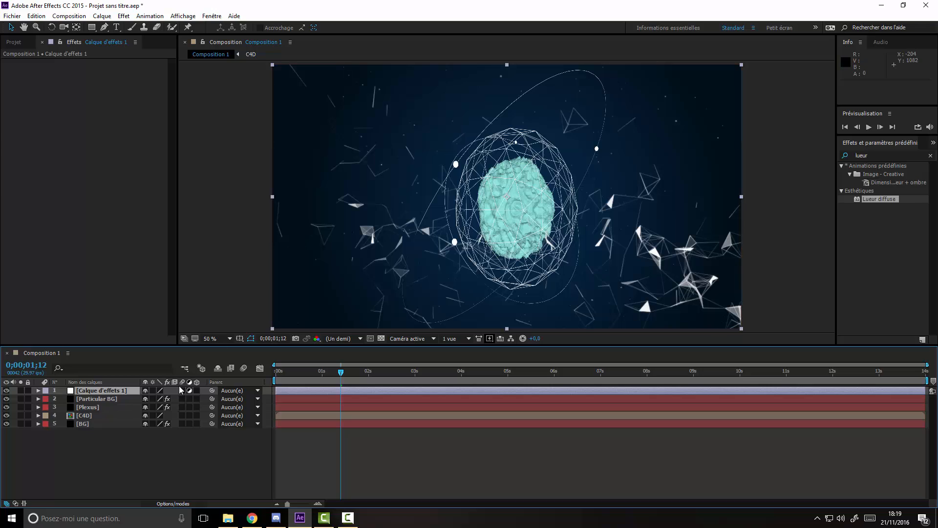
Find the Courbes effect and apply it to the Calque d'effets 1 layer.
click(869, 156)
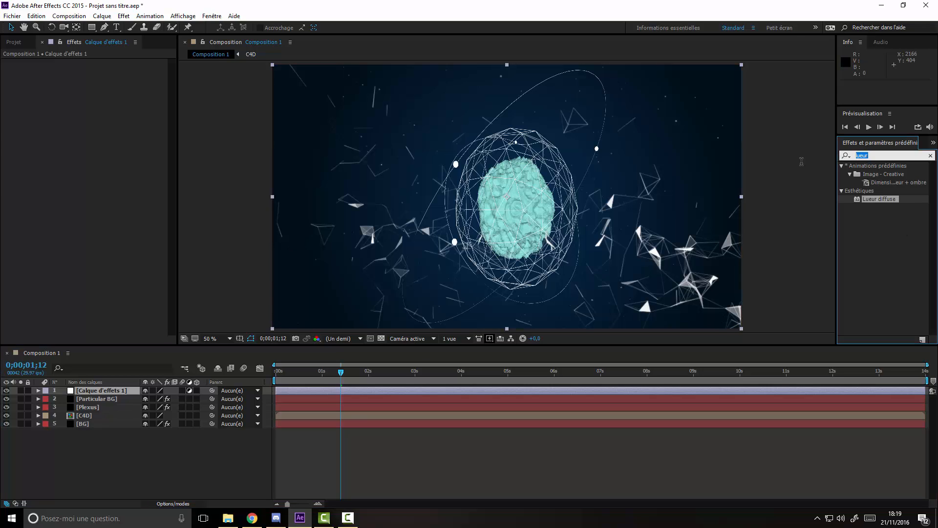
text(courbes)
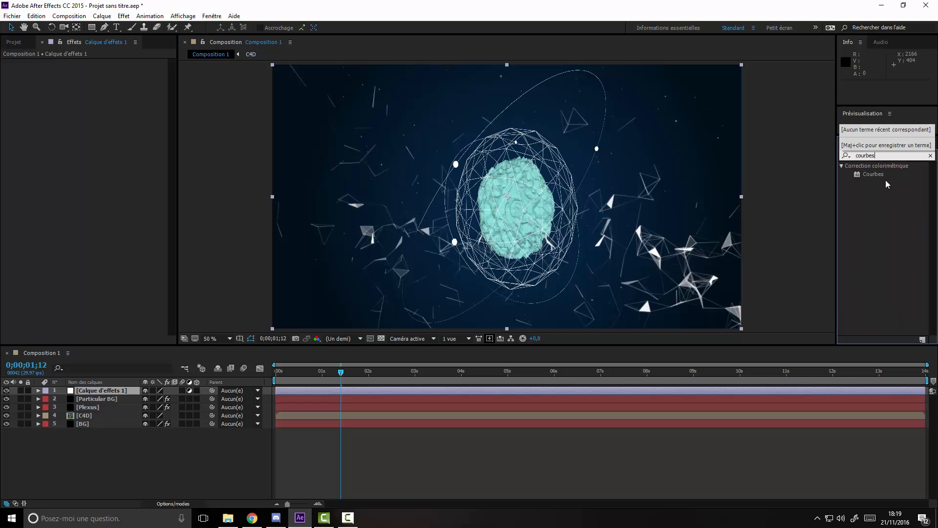
drag(873, 175, 118, 394)
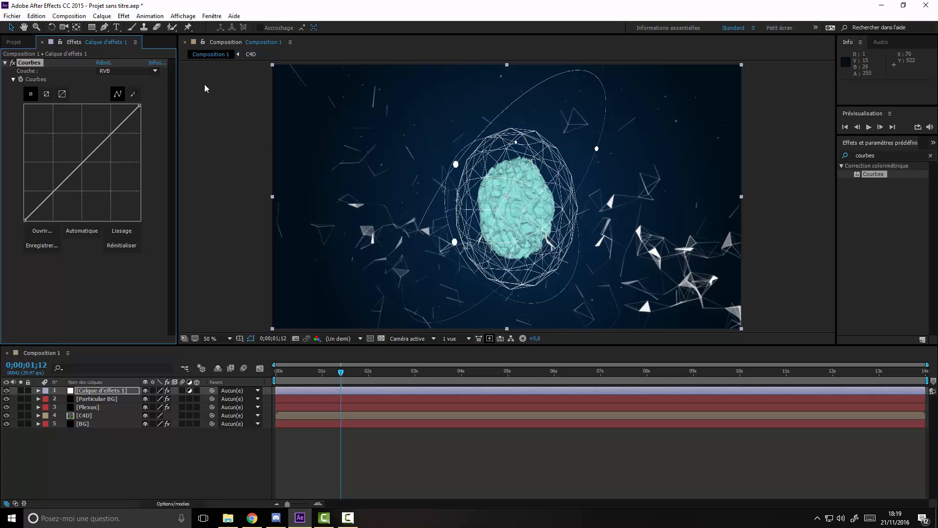
In Courbes, lower the Rouge channel's upper midtones slightly and anchor its shadows on the diagonal.
click(128, 70)
click(136, 94)
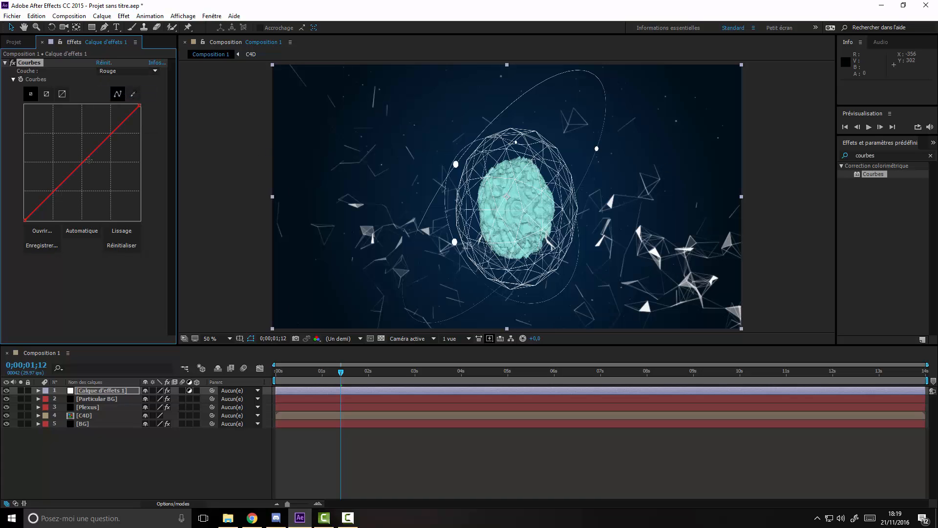
drag(100, 145, 106, 148)
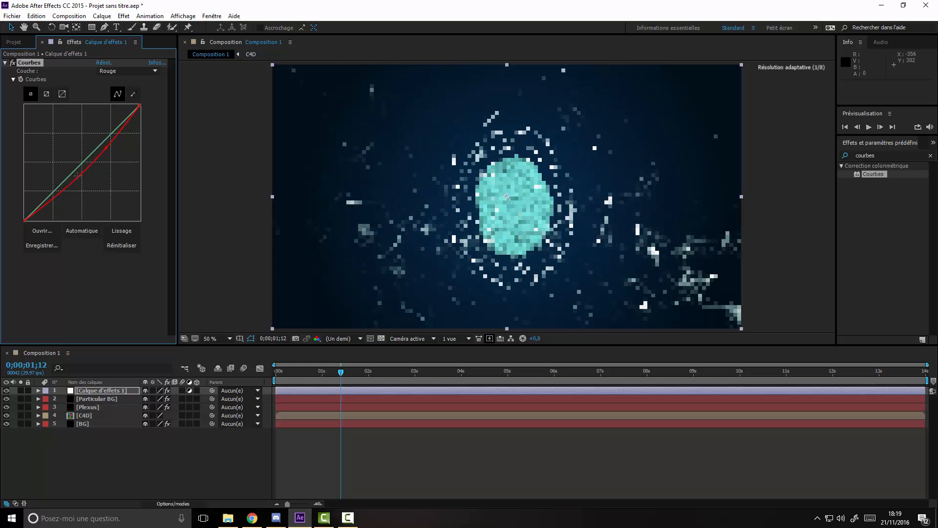
drag(61, 193, 57, 193)
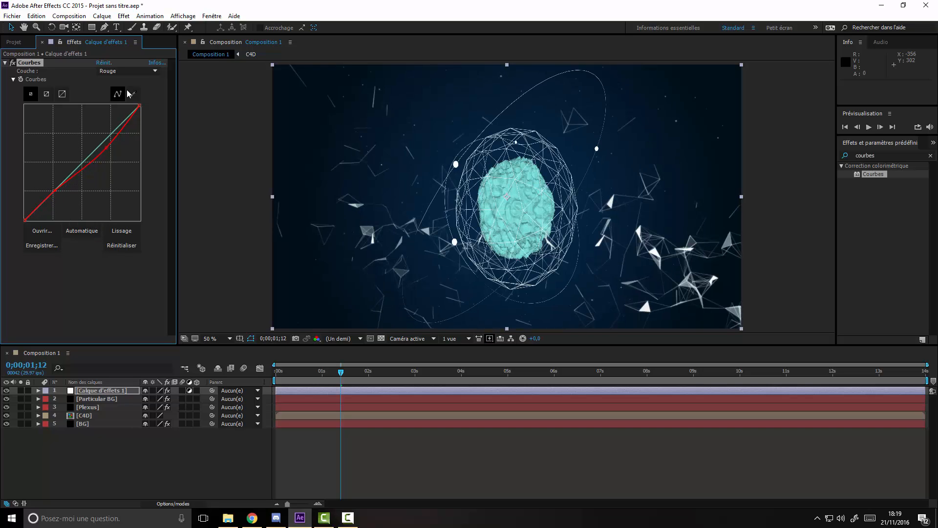
Shape the Vert channel curve by dipping its upper midtones slightly and lifting its shadows a little.
click(126, 71)
click(107, 102)
drag(101, 143, 105, 144)
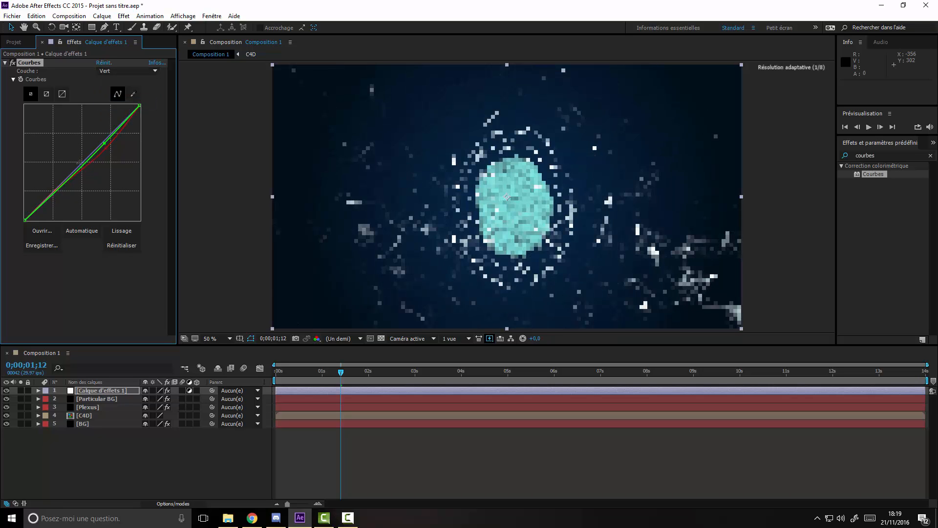
drag(57, 189, 59, 185)
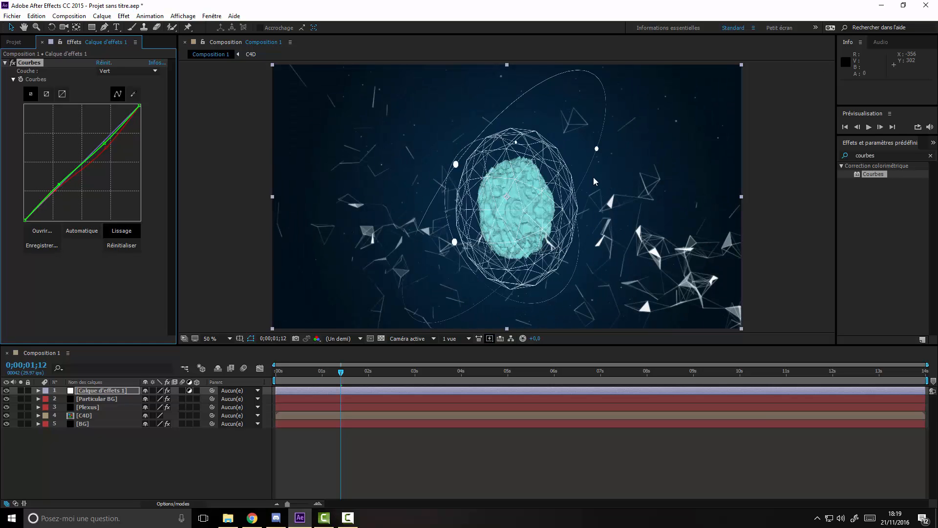
Lift the Bleu channel curve slightly in the shadows and highlights and check the effect of Calque d'effets 1 by toggling its visibility.
click(128, 71)
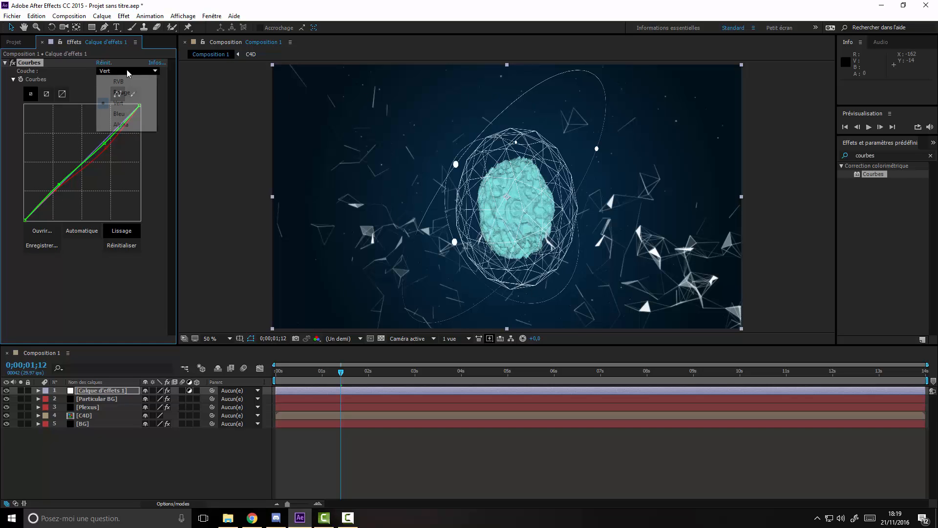
click(125, 112)
drag(108, 134, 108, 138)
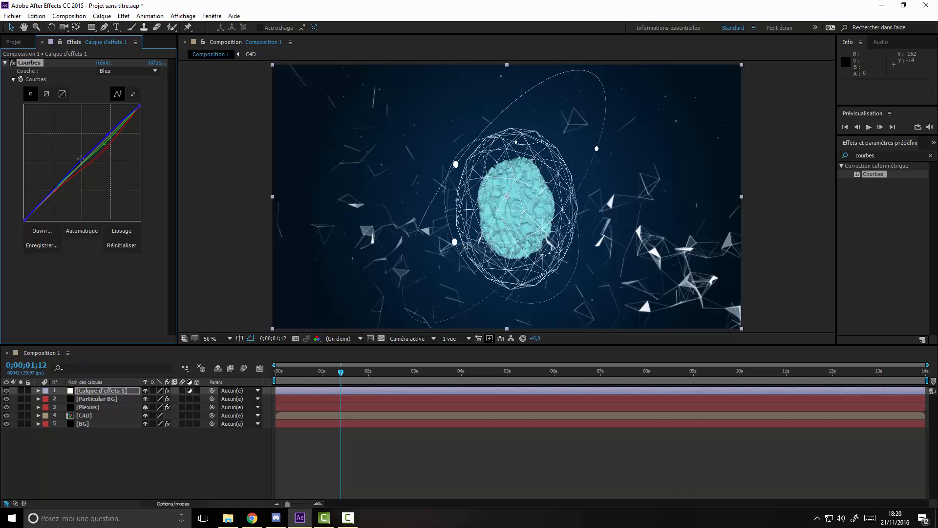
drag(41, 201, 38, 204)
drag(128, 116, 132, 119)
drag(129, 123, 126, 121)
click(6, 391)
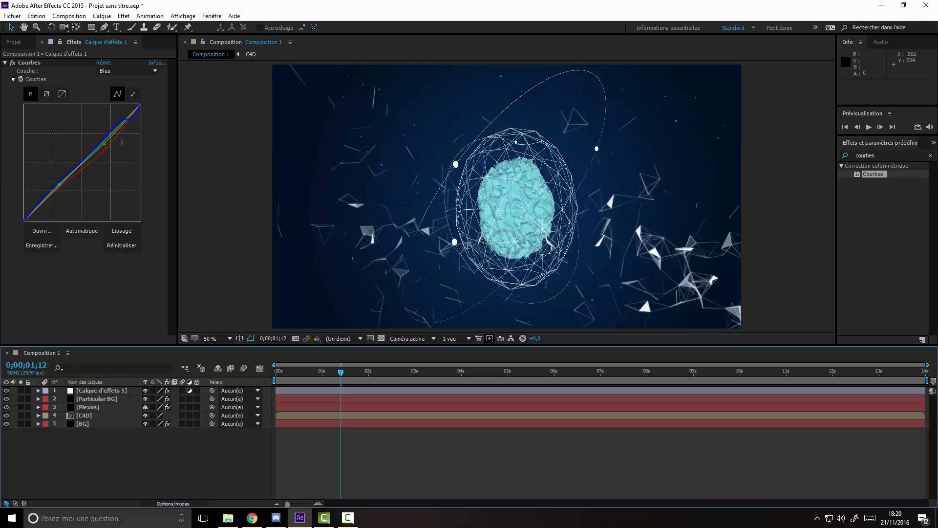
click(109, 274)
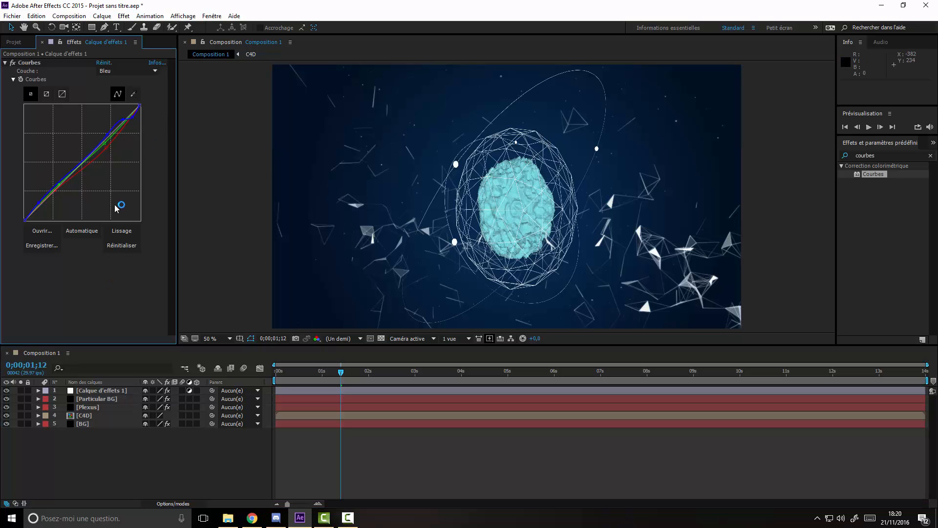
click(124, 72)
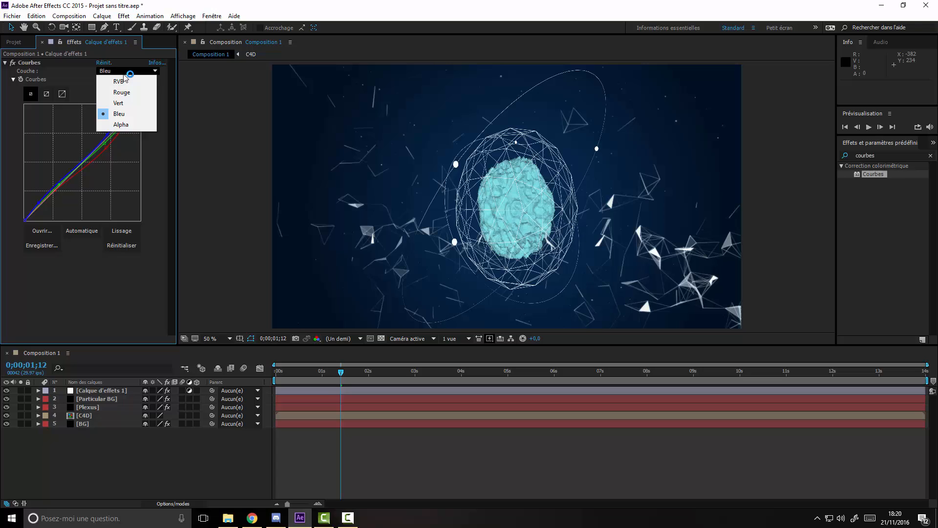
click(70, 270)
Create a second adjustment layer (Calque d'effets) above Calque d'effets 1.
right_click(113, 454)
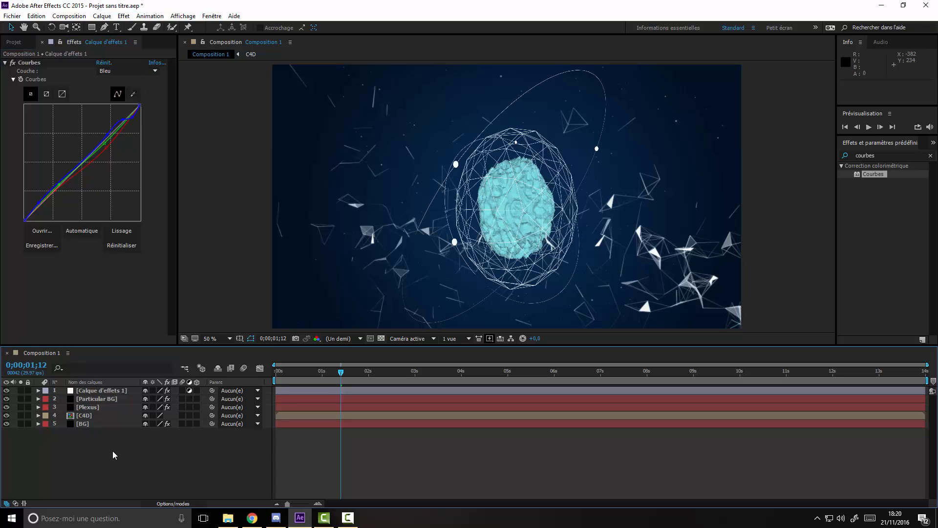
mouse_move(255, 362)
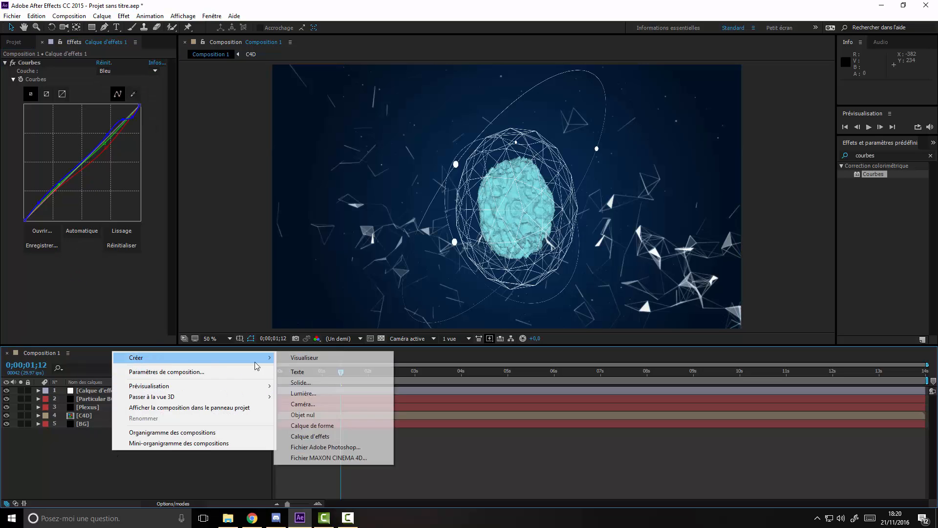
click(311, 436)
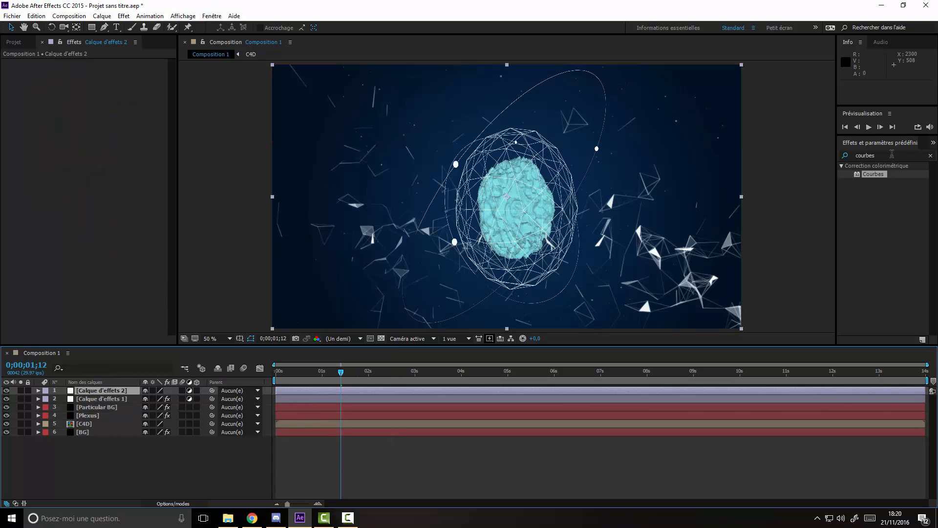
Search the effects for "looks" and apply Magic Bullet Looks to the Calque d'effets 2 layer.
click(874, 155)
text(ma)
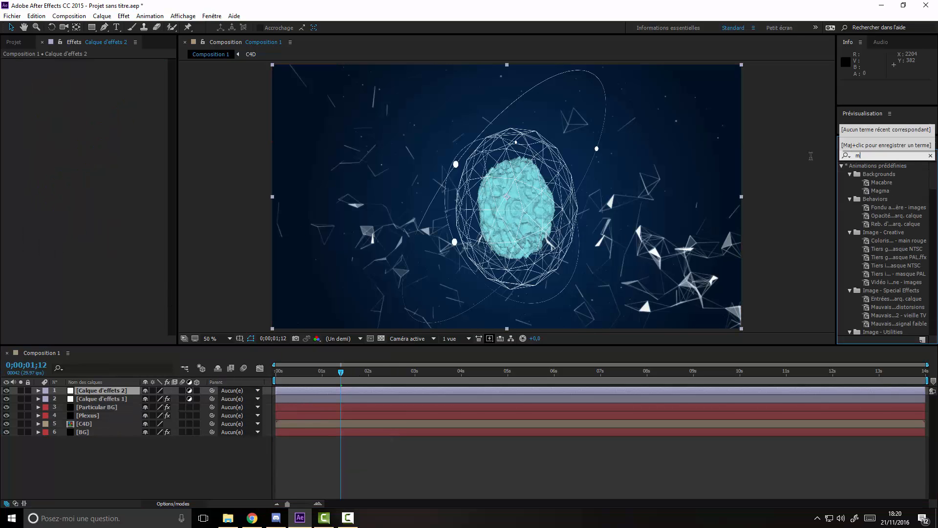
key(BackSpace)
text(looks)
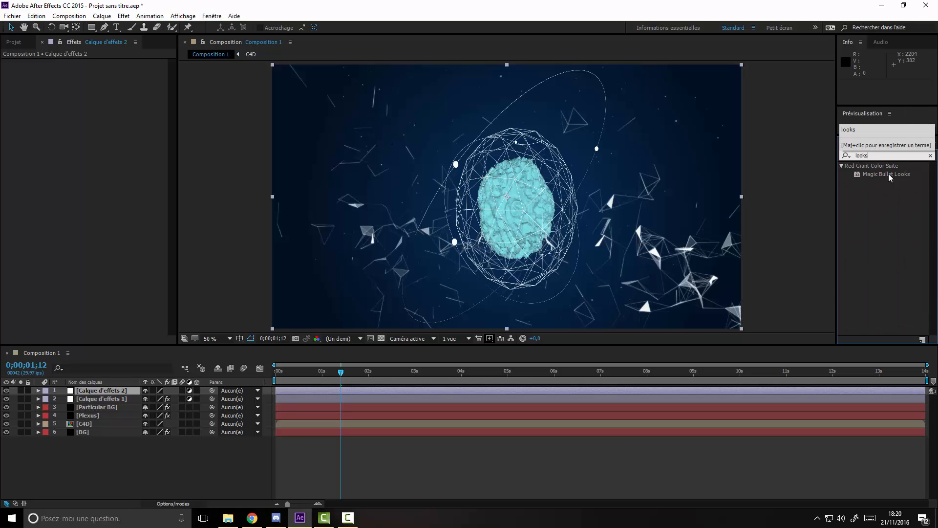
drag(888, 178, 131, 149)
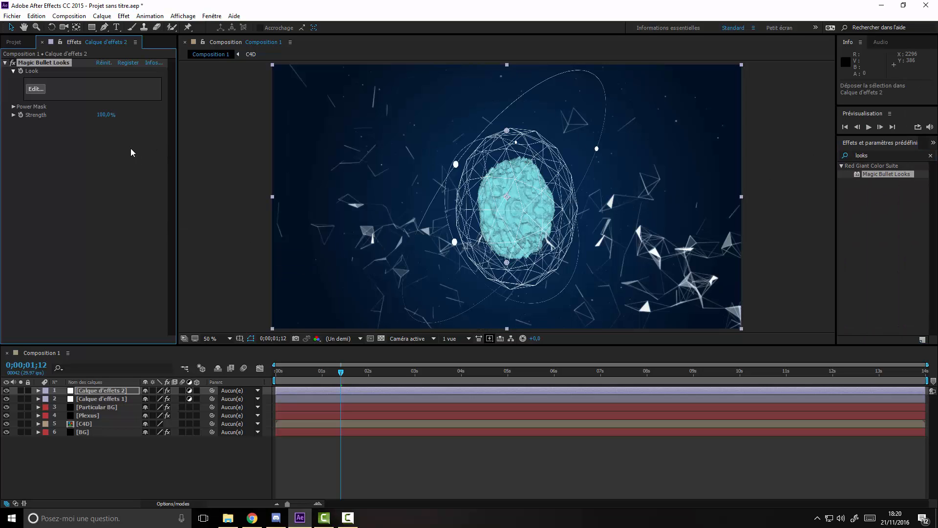
Open the look editor for Magic Bullet Looks, browse the presets and apply Edge Noise Soften from Diffusion and Light.
click(34, 90)
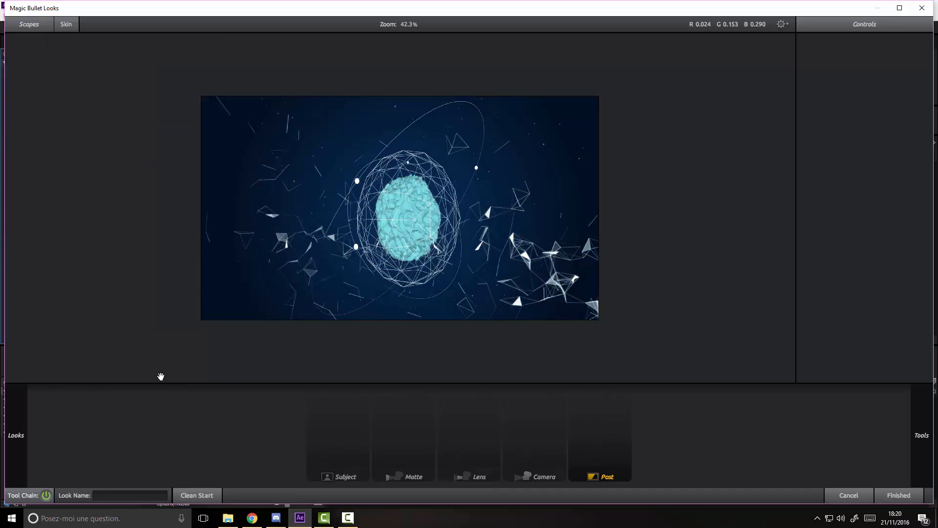
mouse_move(29, 405)
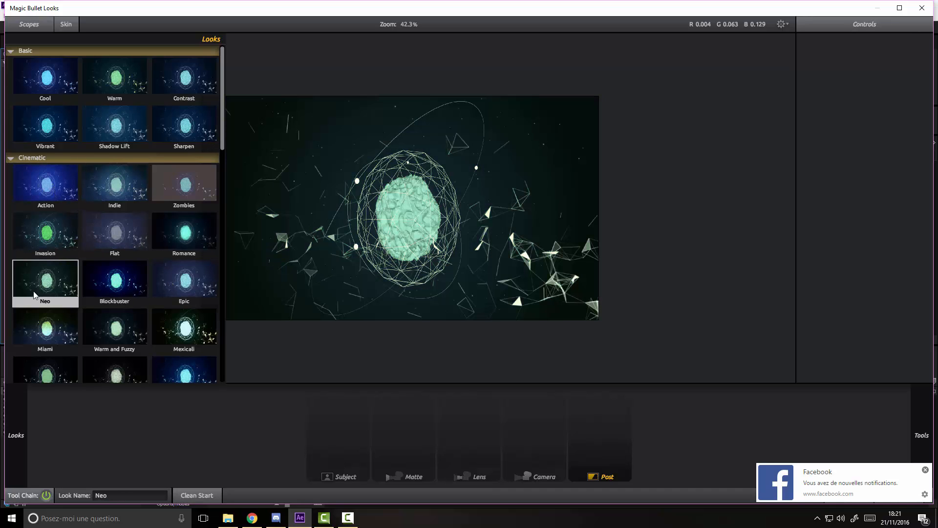
scroll(39, 297, down, 1)
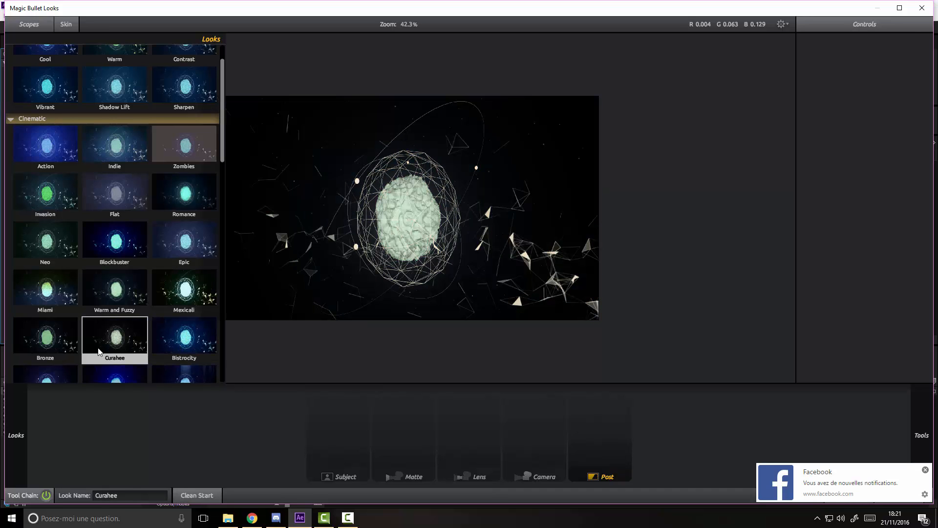
scroll(102, 350, down, 1)
scroll(46, 337, down, 2)
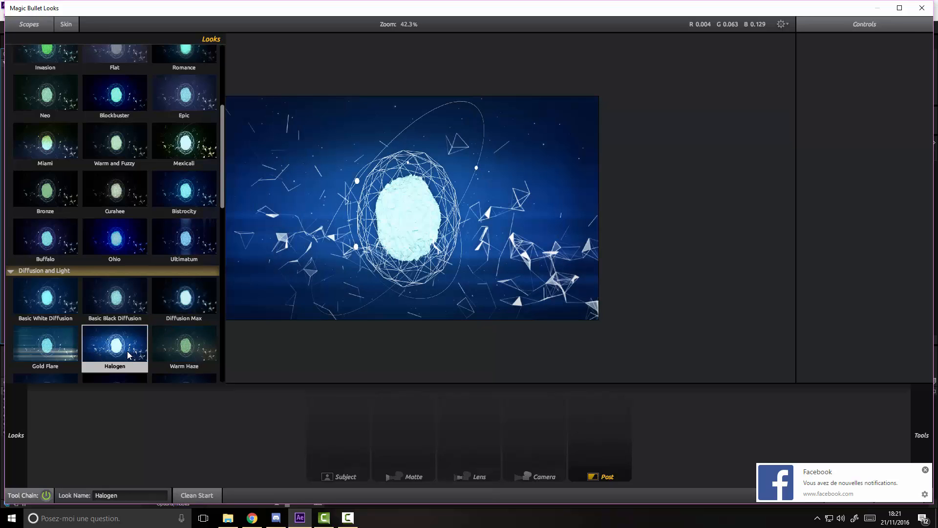
scroll(49, 354, down, 2)
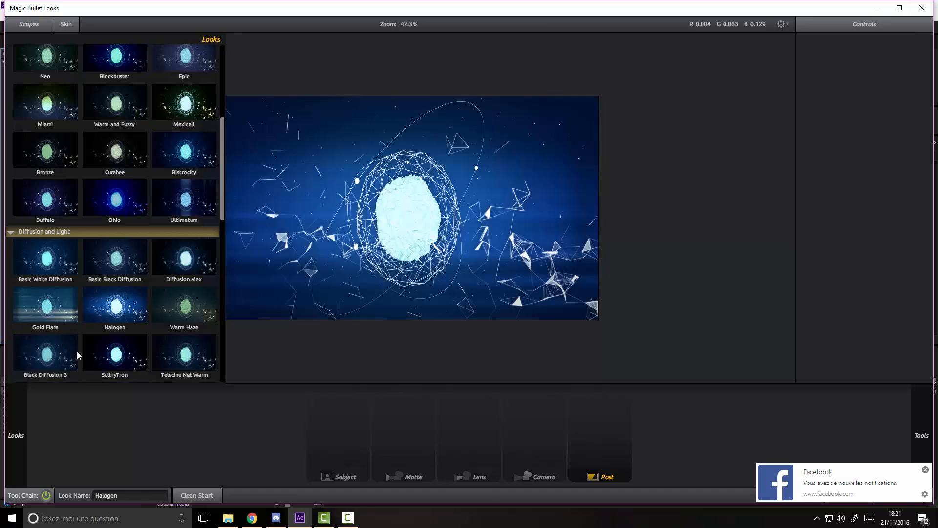
scroll(58, 356, down, 4)
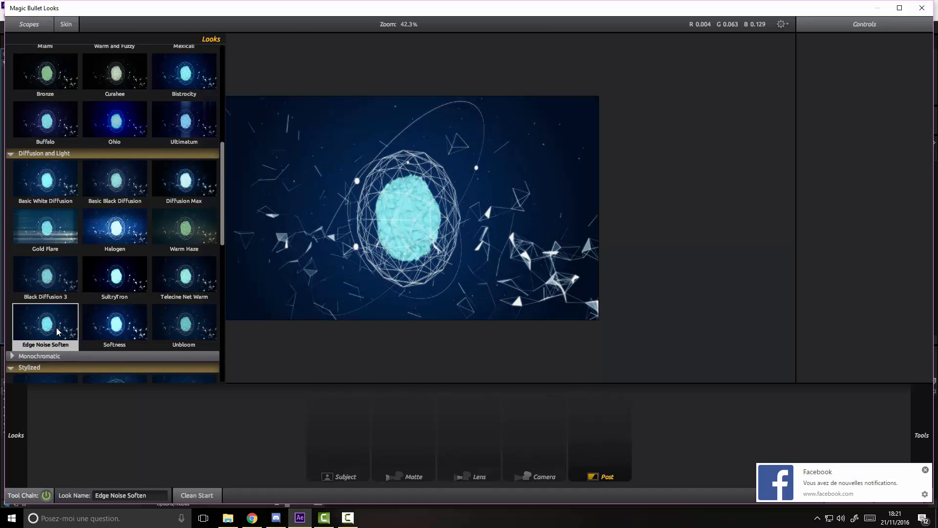
scroll(57, 331, down, 3)
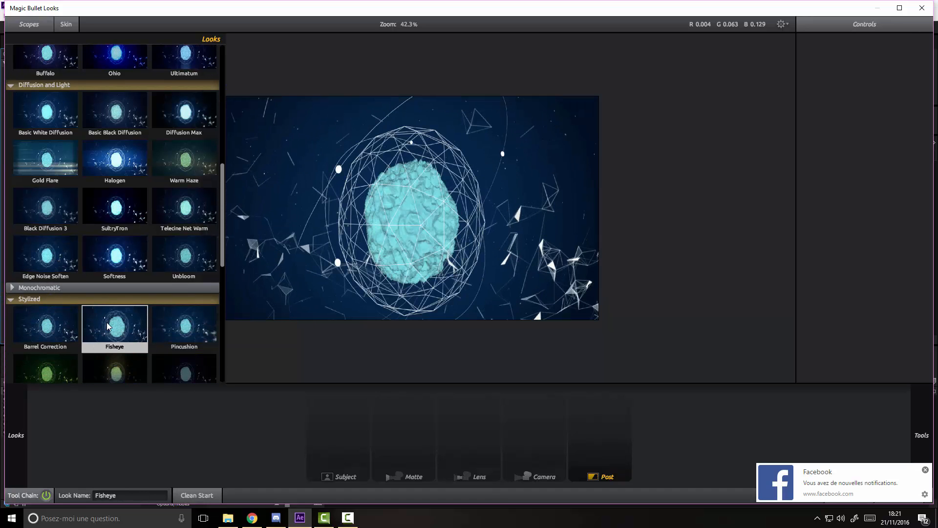
click(52, 260)
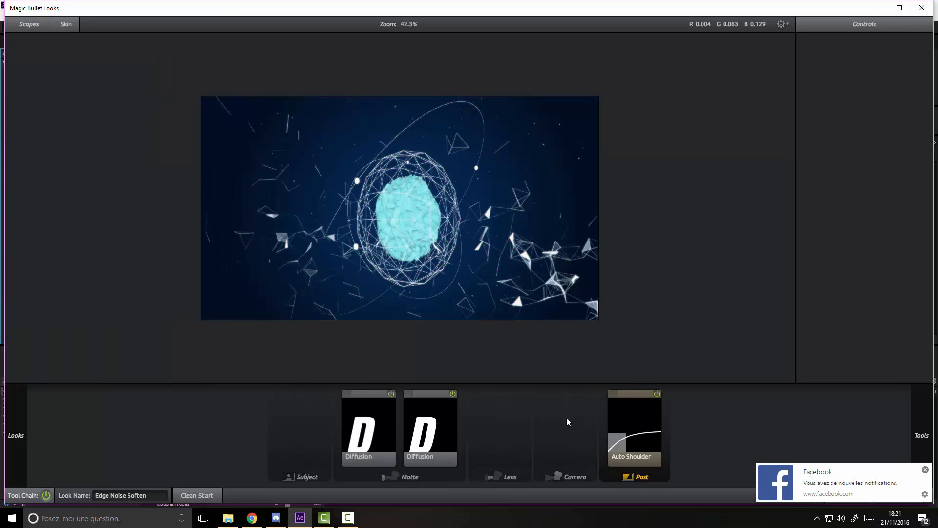
Compare the look with and without the Auto Shoulder tool and set its strength to 94%.
click(658, 395)
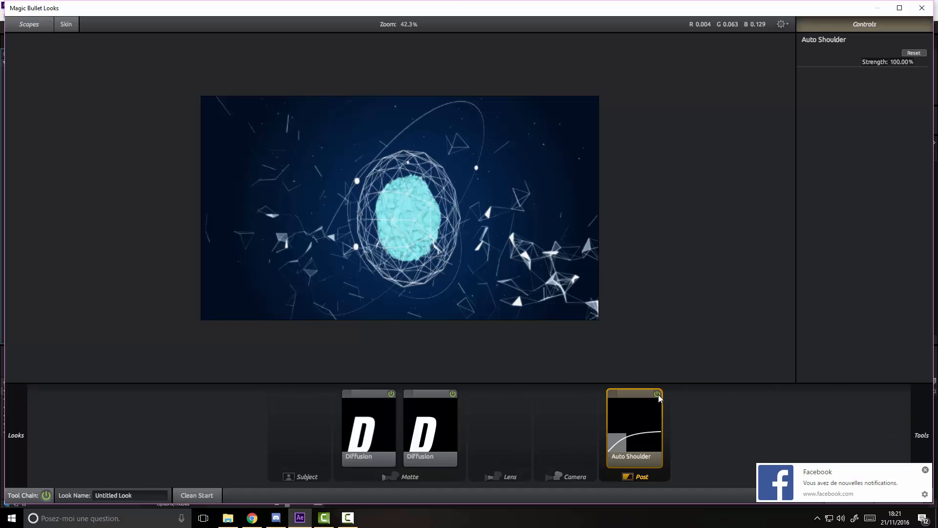
click(659, 394)
click(657, 393)
click(658, 394)
drag(904, 62, 861, 162)
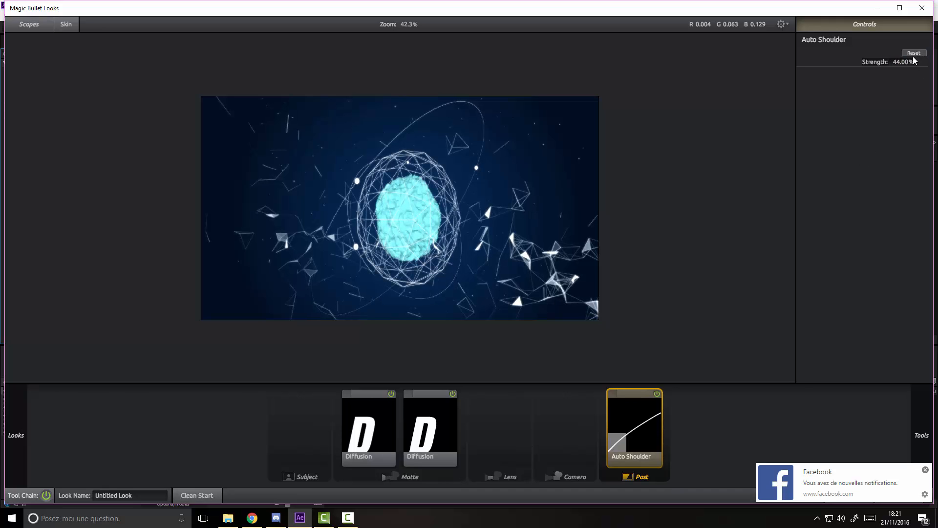
mouse_move(912, 61)
mouse_down()
mouse_move(870, 62)
mouse_move(912, 62)
mouse_up()
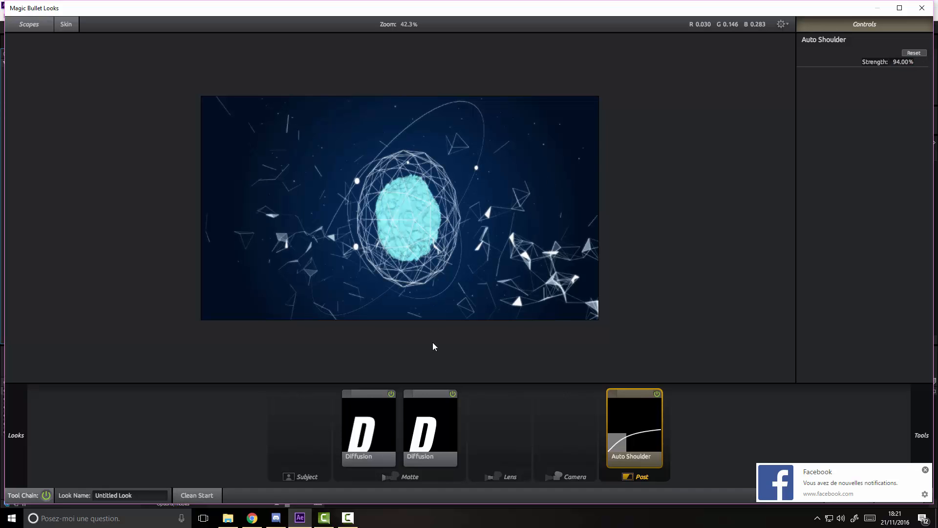
Switch off both Diffusion tools in the Matte stage of the look.
click(389, 394)
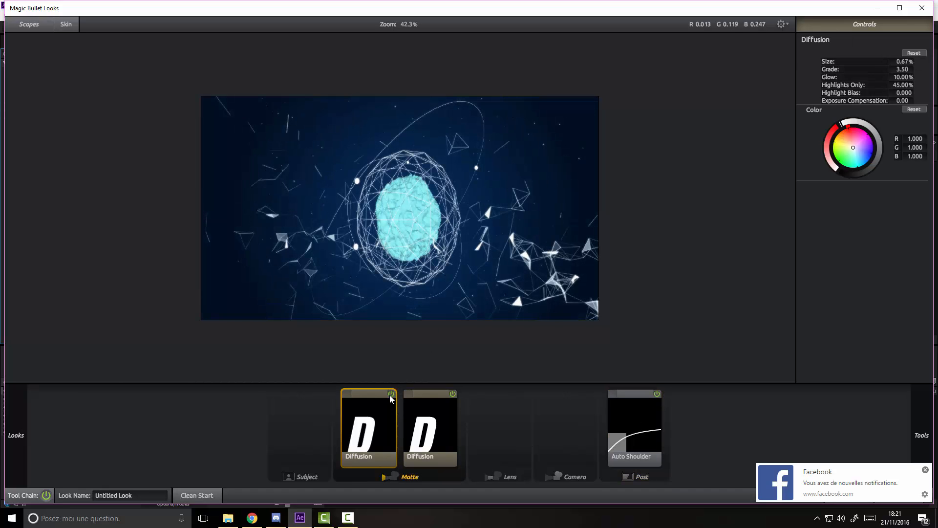
click(389, 394)
click(452, 394)
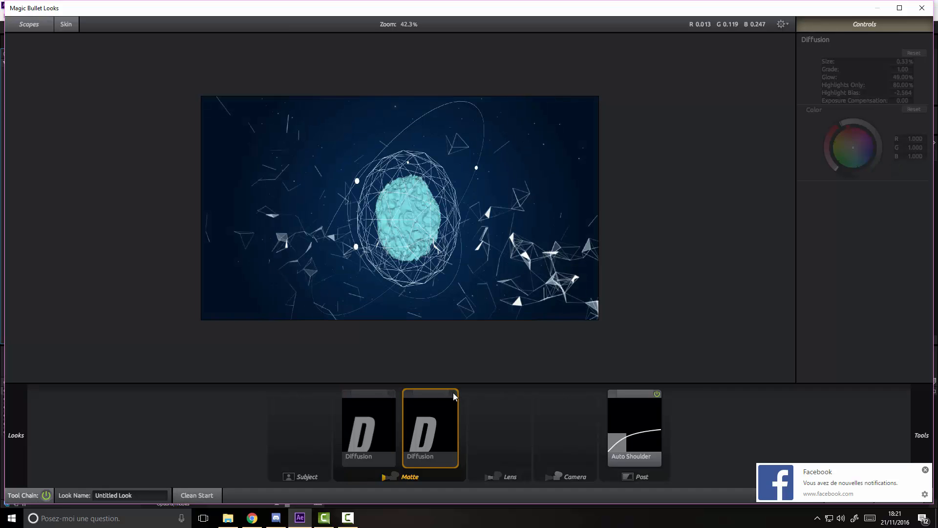
Switch both Matte Diffusion tools back on and set the first one's Size to 0.10% and Glow to 2.00%.
click(391, 394)
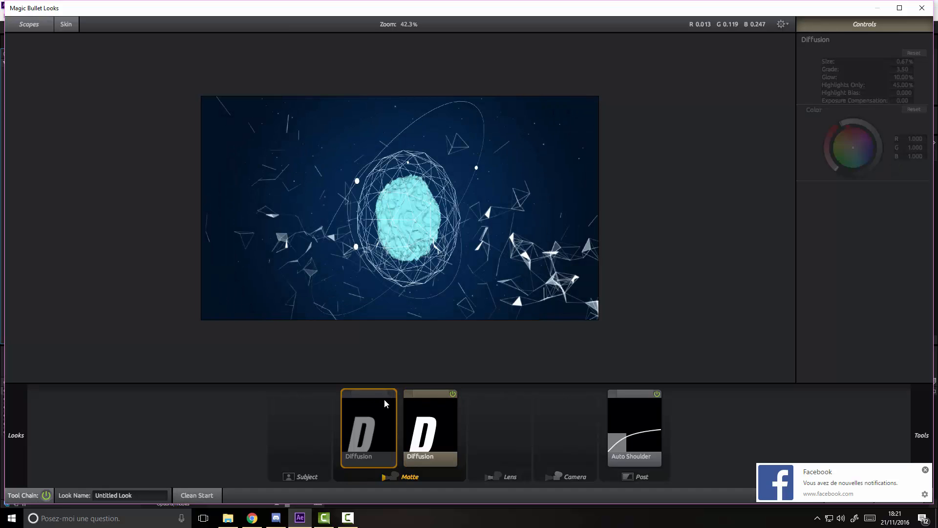
click(390, 395)
click(390, 395)
click(390, 394)
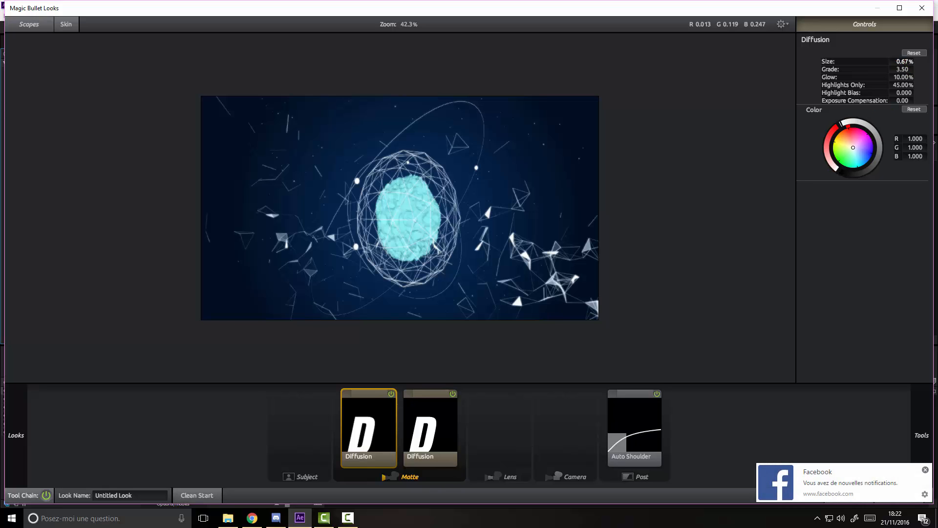
drag(904, 62, 898, 61)
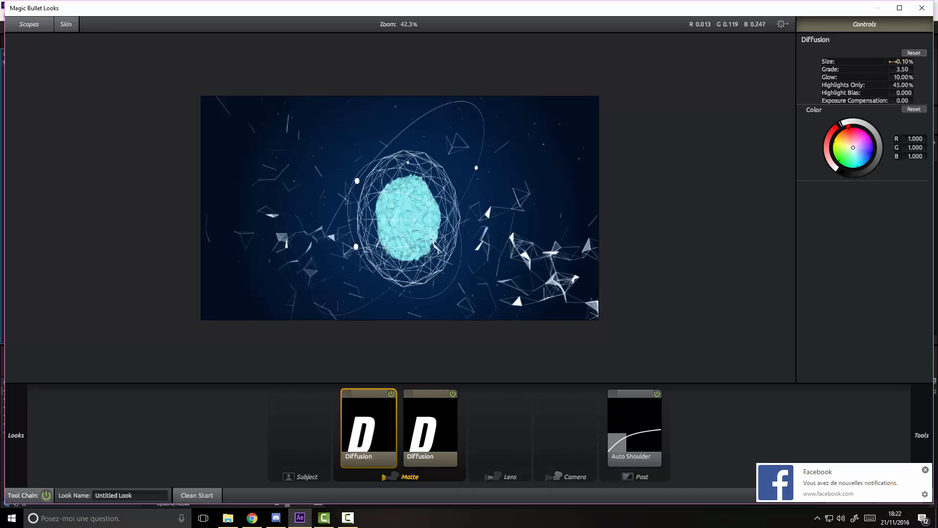
drag(901, 77, 887, 77)
Add an Exposure tool before the Diffusion tools in the Matte stage and raise its Stops slightly.
click(925, 470)
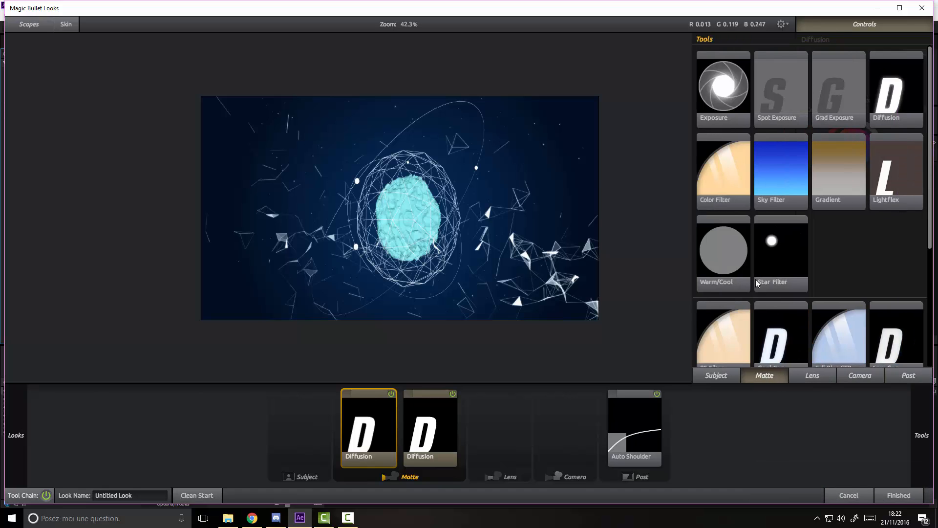
drag(729, 88, 357, 421)
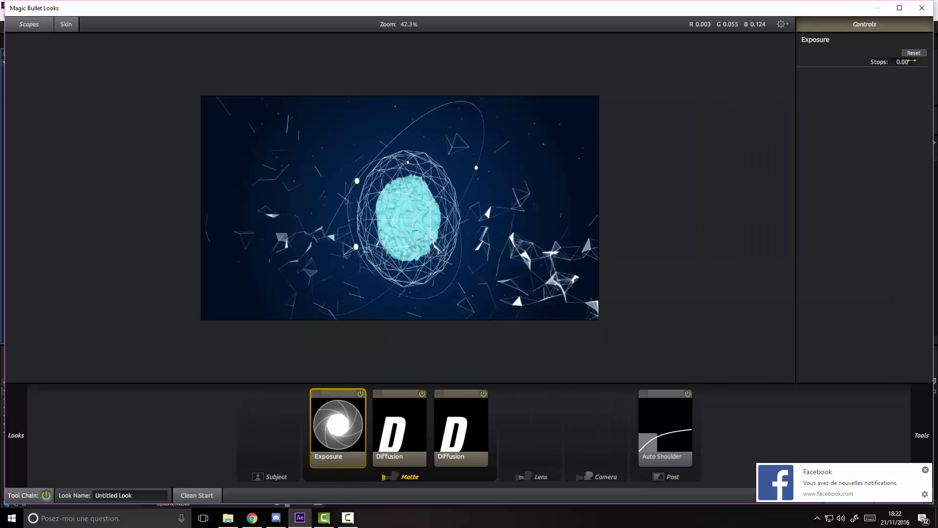
mouse_move(900, 62)
mouse_down()
mouse_move(890, 62)
mouse_move(901, 62)
mouse_up()
Browse the available Matte, Subject, Lens and Camera tools for further grading options.
mouse_move(924, 438)
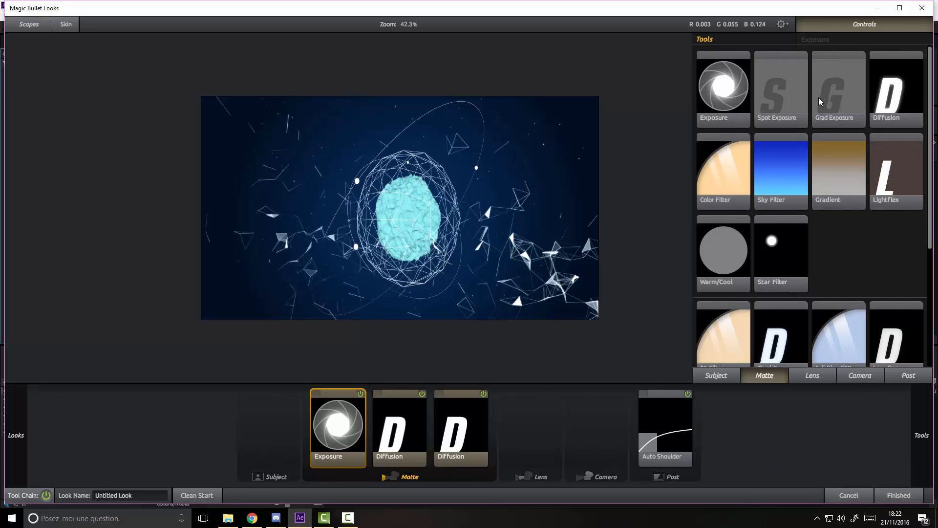
scroll(822, 126, down, 5)
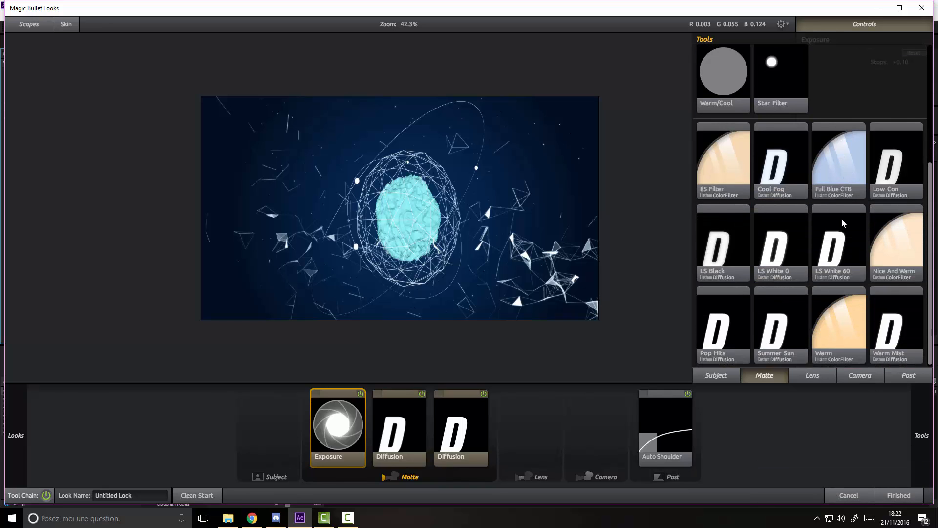
click(726, 377)
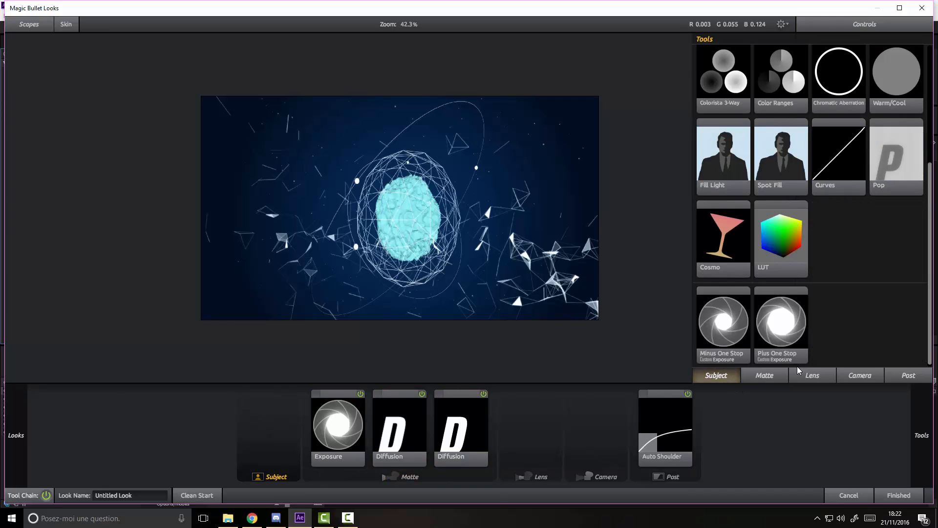
click(819, 377)
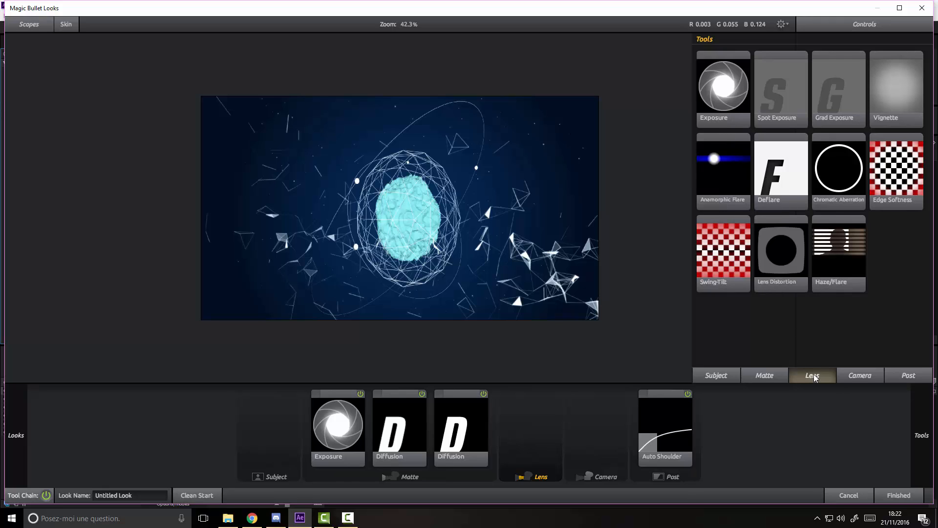
click(854, 377)
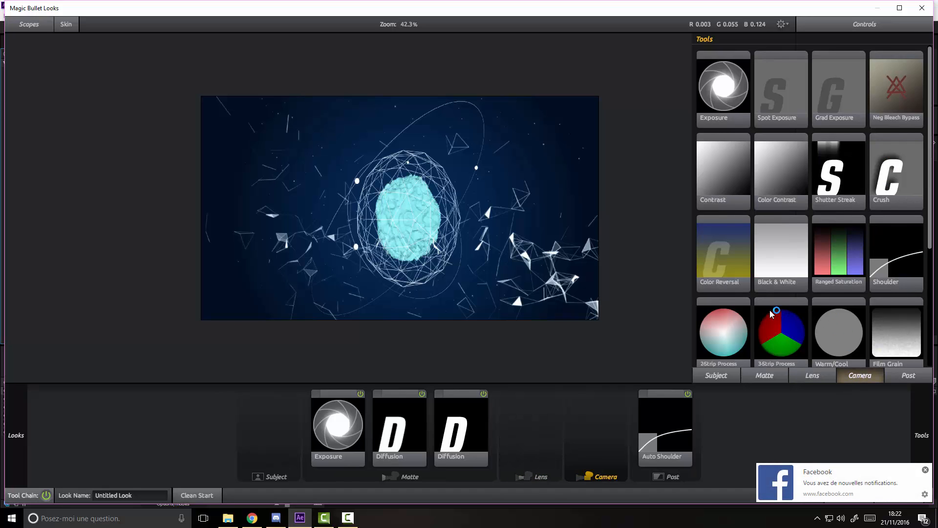
scroll(777, 313, down, 1)
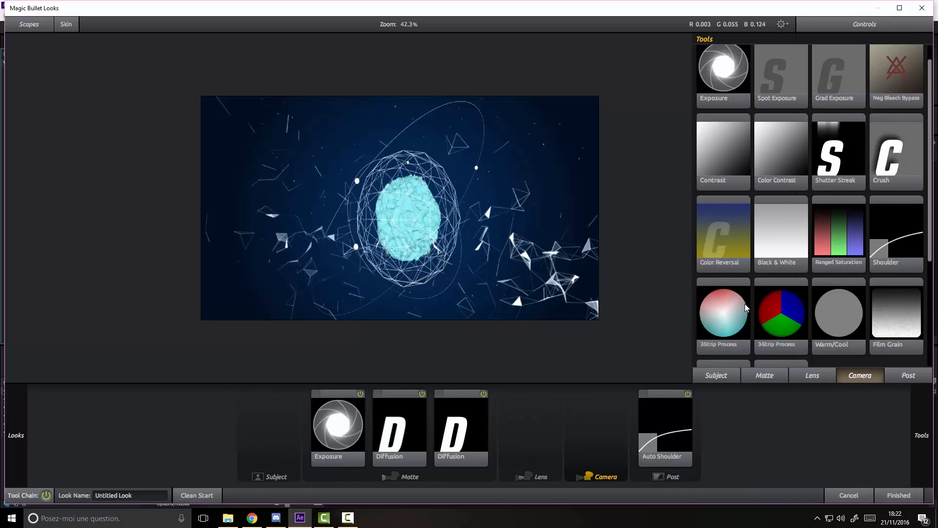
scroll(744, 304, down, 2)
scroll(744, 307, down, 1)
scroll(793, 215, down, 4)
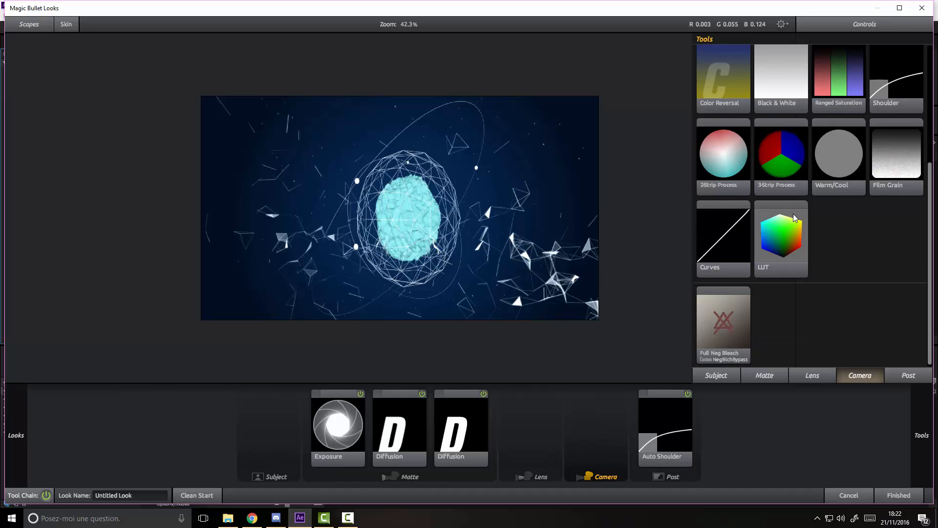
scroll(781, 250, up, 7)
scroll(781, 252, up, 2)
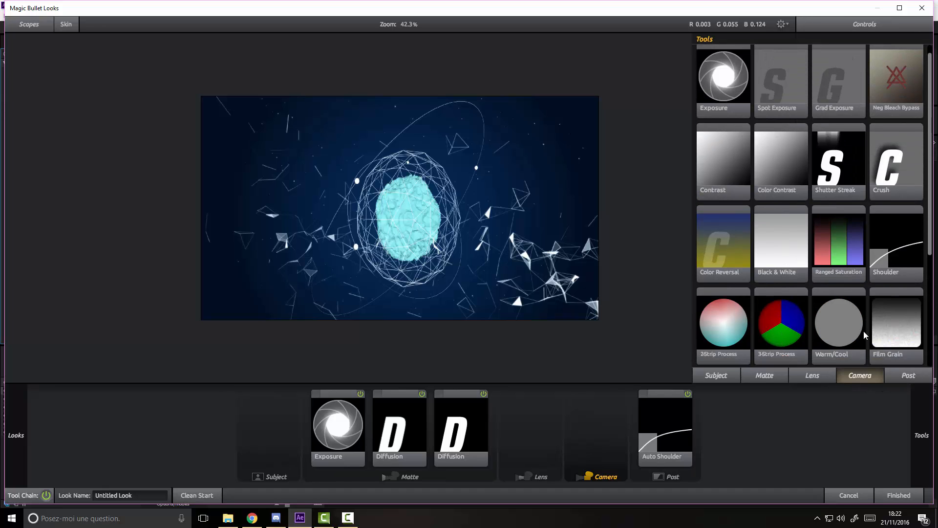
scroll(859, 328, down, 5)
Add Ranged HSL to the Post stage and set Lightness to -7.4% for blue, +1.1% for cyan, -15.6% for green and +23.3% for yellow.
click(919, 379)
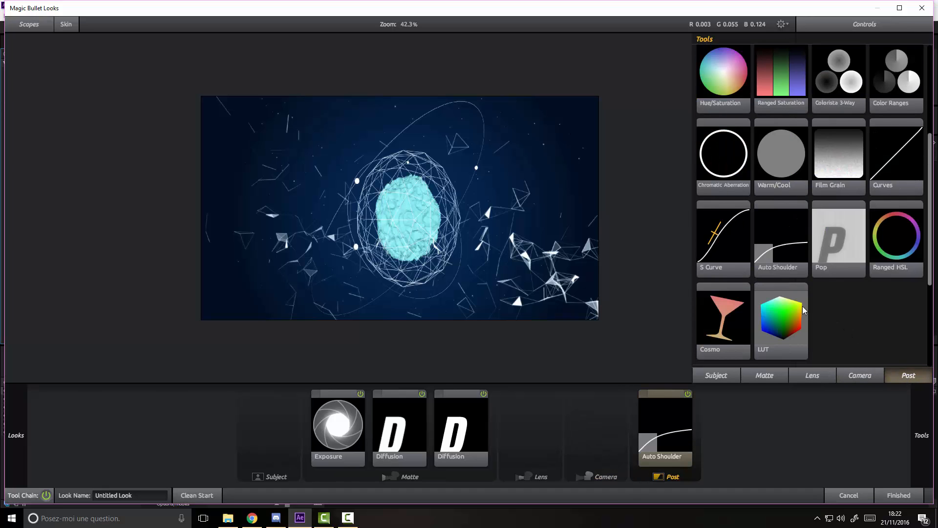
scroll(820, 330, down, 1)
drag(903, 213, 641, 431)
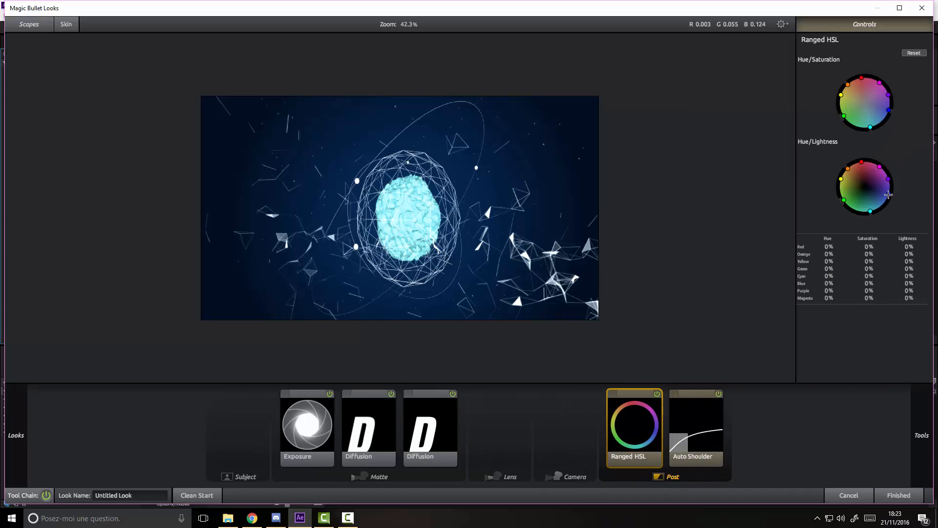
drag(888, 194, 869, 211)
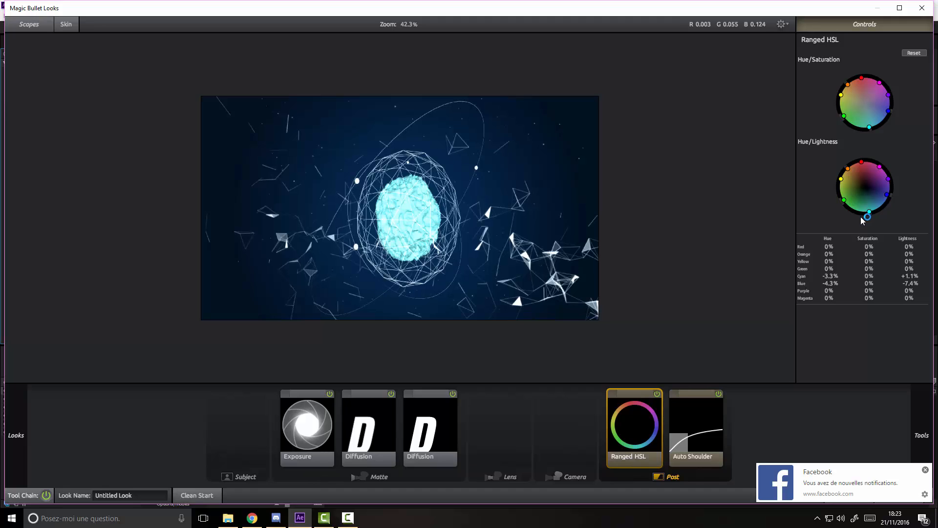
drag(847, 200, 837, 179)
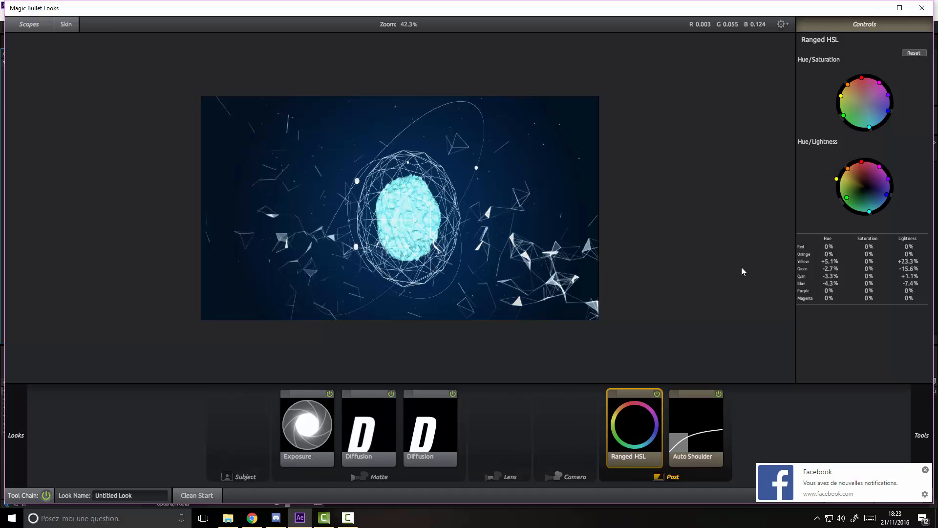
Compare the look with each Diffusion tool off and on, and delete the second Diffusion tool.
click(391, 394)
click(391, 393)
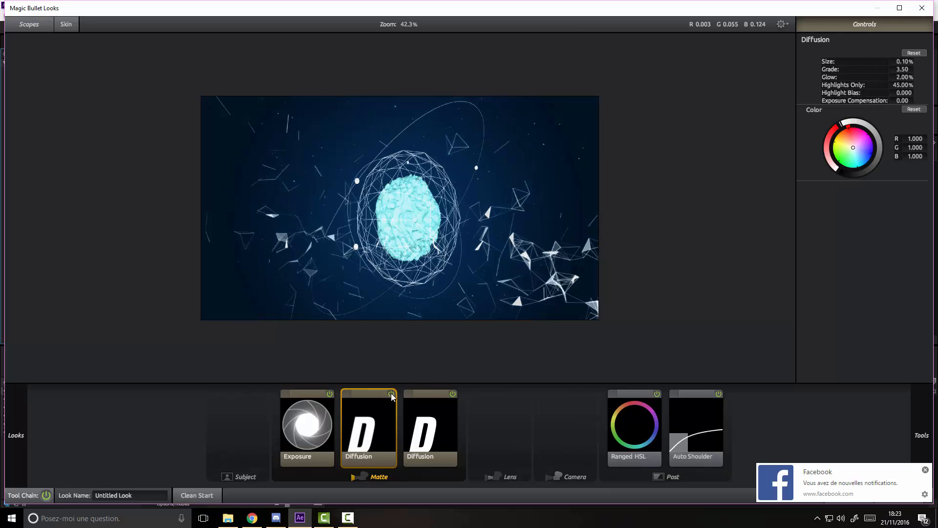
click(453, 394)
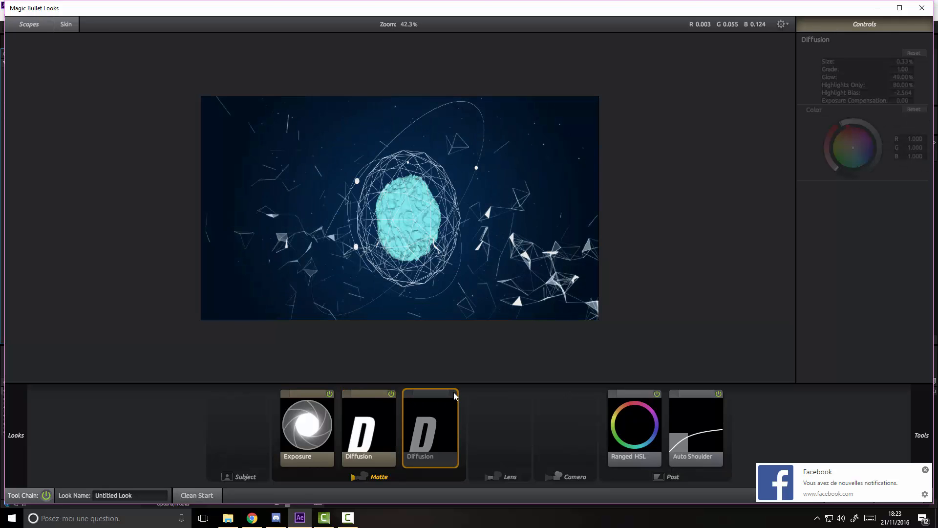
click(453, 393)
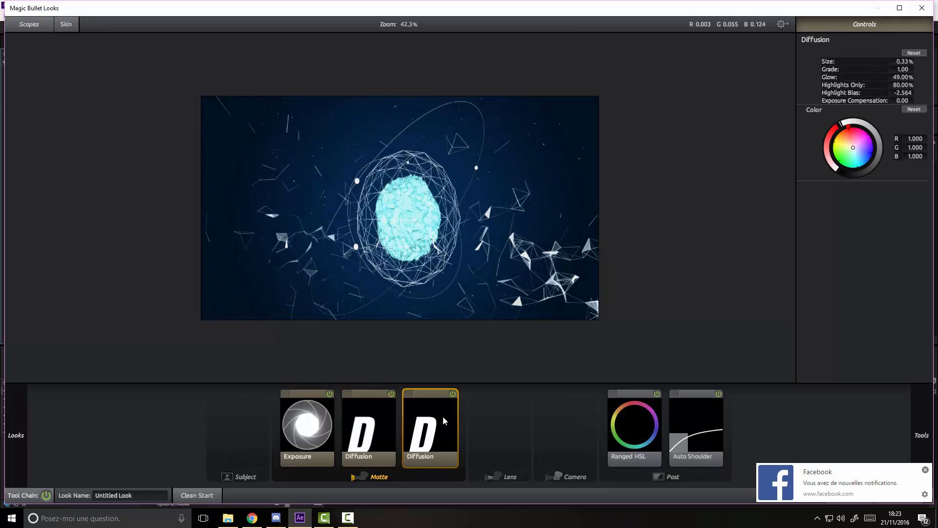
key(Delete)
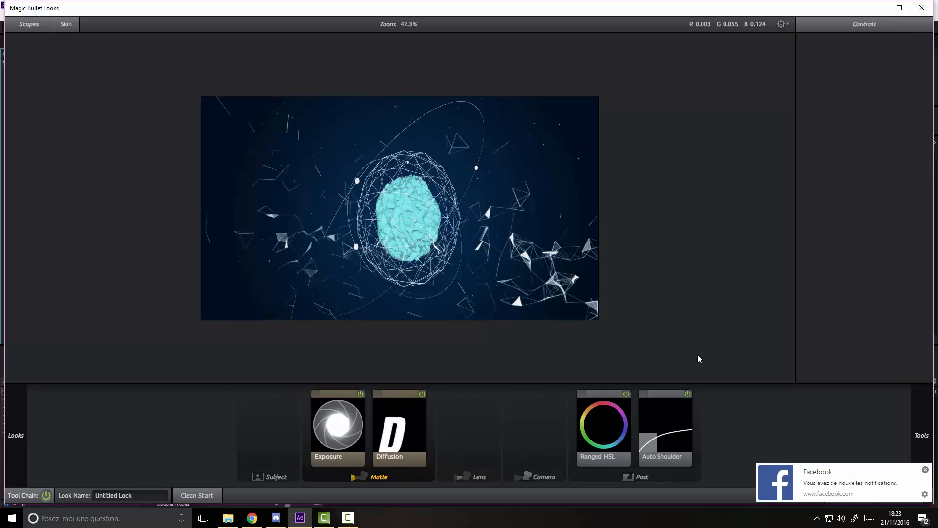
Adjust the Hue/Saturation wheel of Ranged HSL, with Saturation at +50.0% for blue, -12.6% for cyan and +41.4% for yellow.
mouse_move(916, 424)
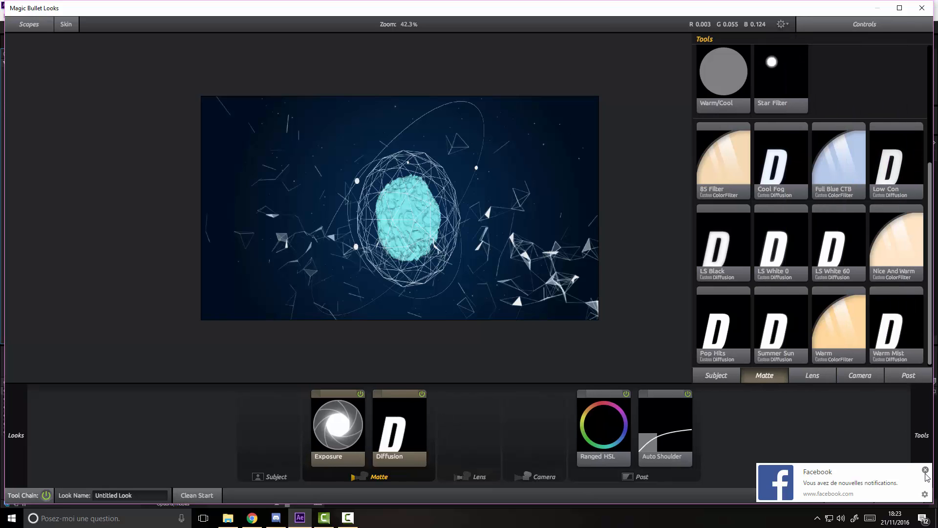
scroll(791, 250, up, 1)
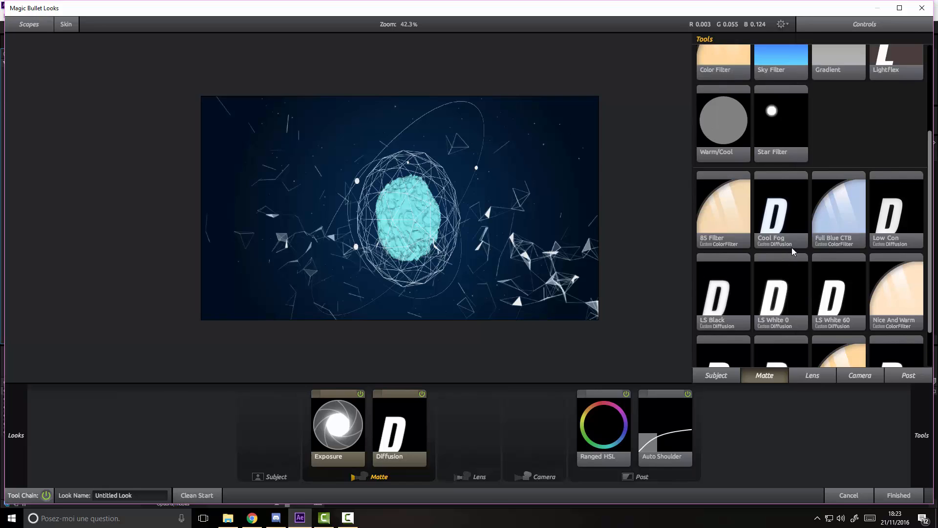
click(626, 426)
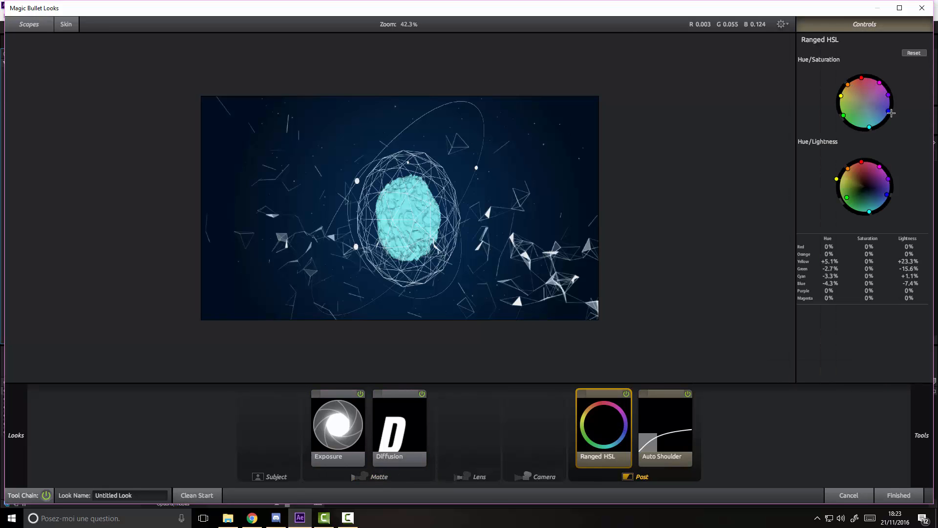
drag(890, 111, 867, 125)
drag(834, 99, 833, 95)
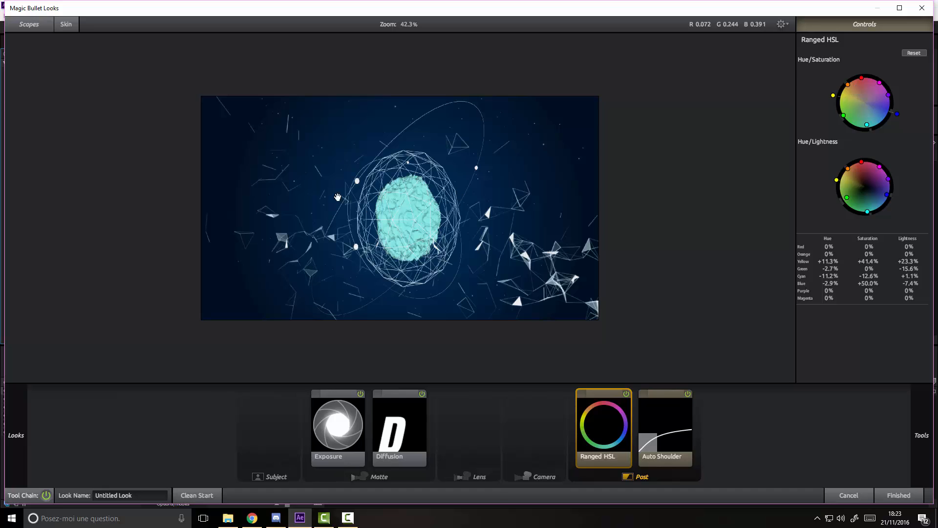
drag(862, 77, 862, 84)
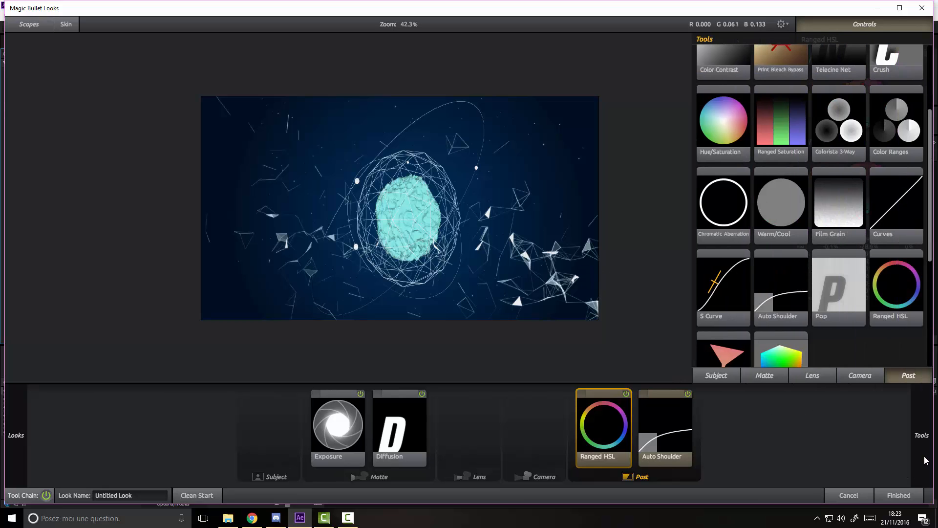
Look through the Post and Camera tools and add a Vignette tool to the Lens stage.
mouse_move(924, 467)
scroll(805, 280, down, 3)
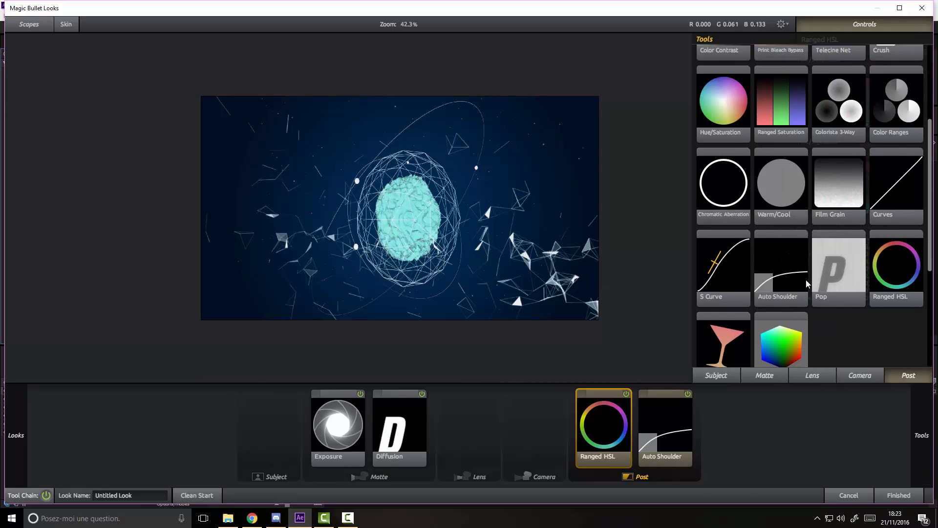
scroll(806, 279, down, 2)
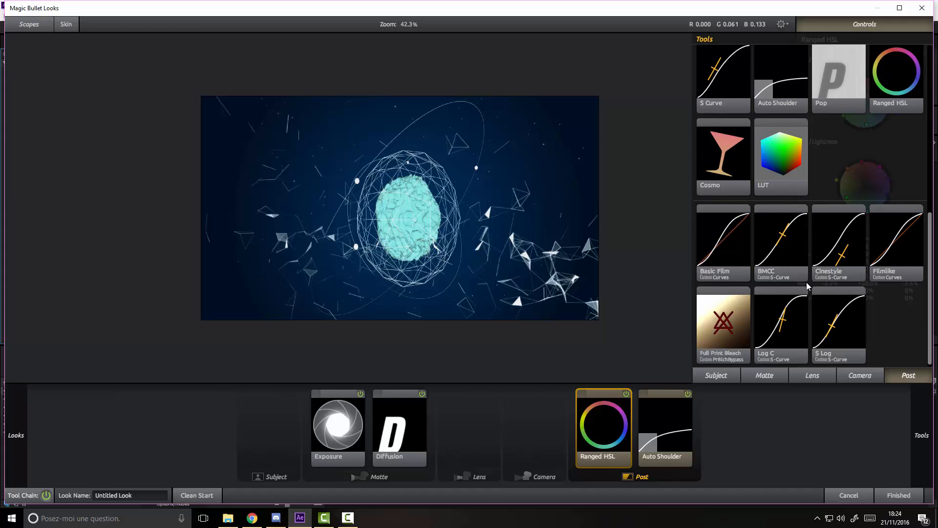
click(859, 381)
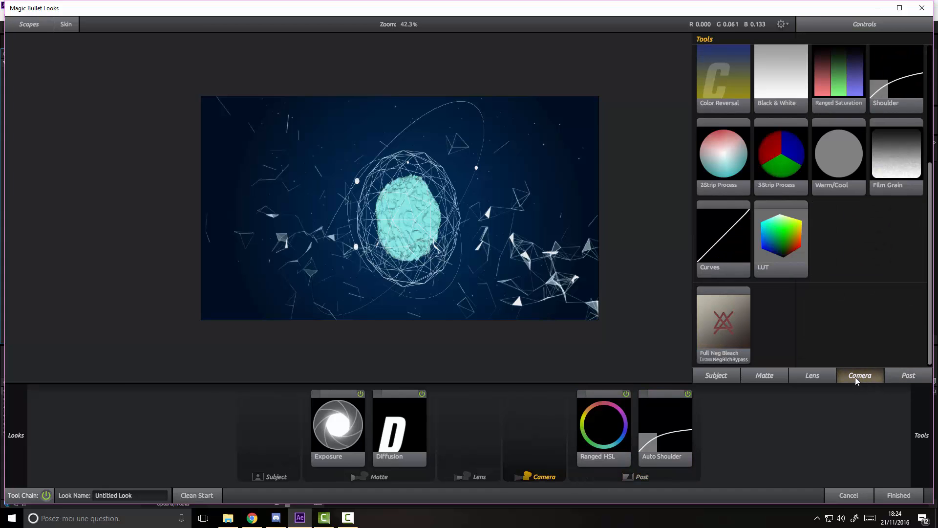
click(815, 377)
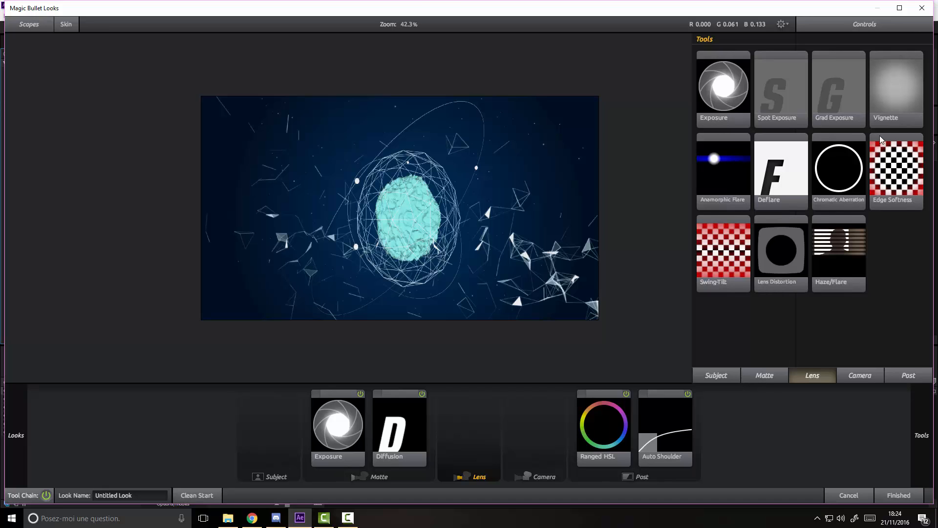
drag(887, 92, 366, 220)
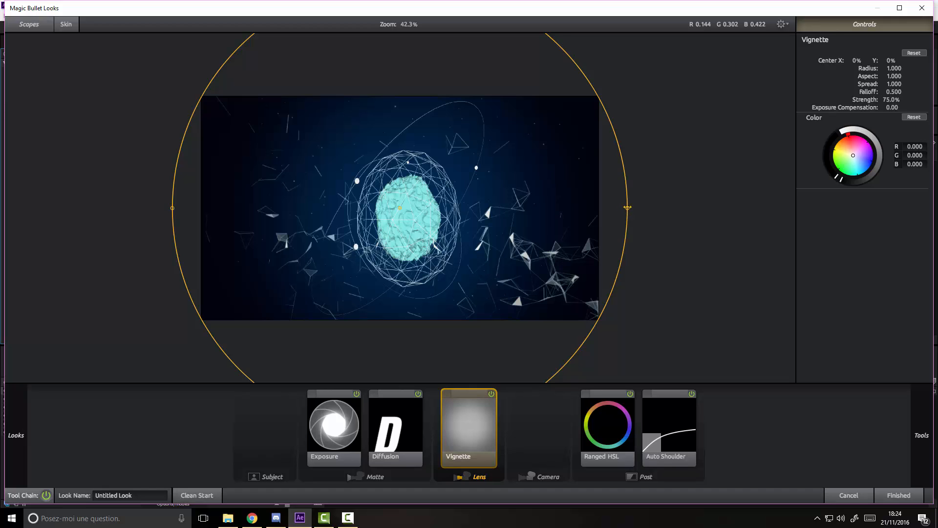
Reshape the vignette into a wide ellipse well beyond the image edges, with Radius about 1.188 and Aspect about 2.190.
drag(627, 207, 738, 213)
scroll(635, 203, down, 3)
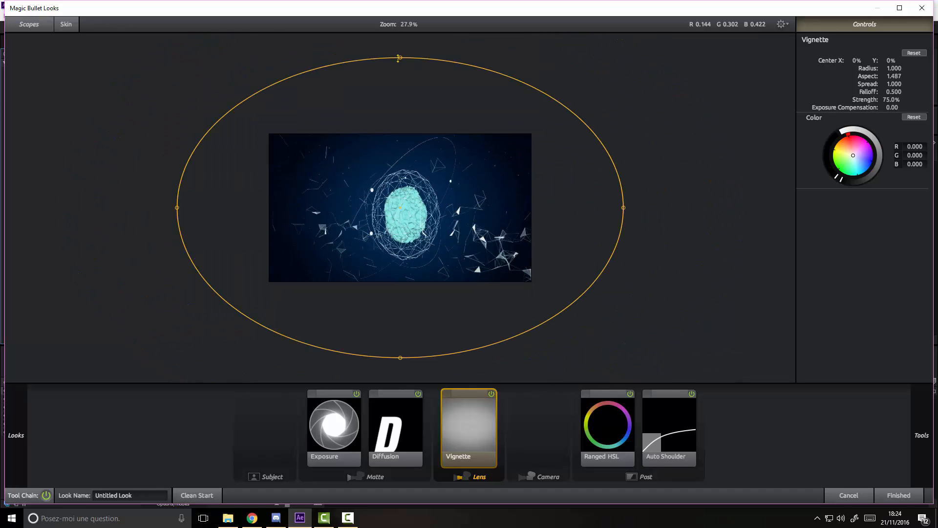
drag(399, 58, 399, 5)
scroll(404, 313, down, 3)
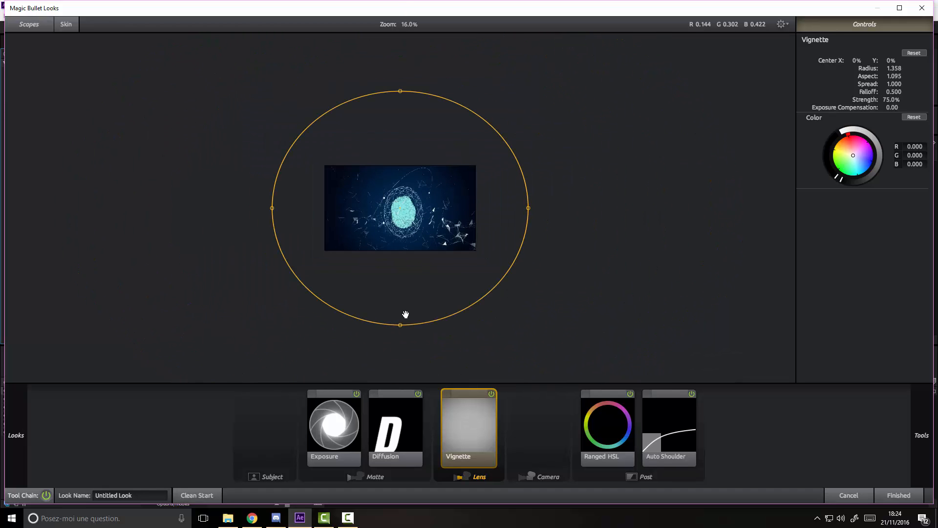
mouse_move(399, 324)
mouse_down()
mouse_move(400, 361)
mouse_move(399, 309)
mouse_up()
drag(272, 210, 175, 208)
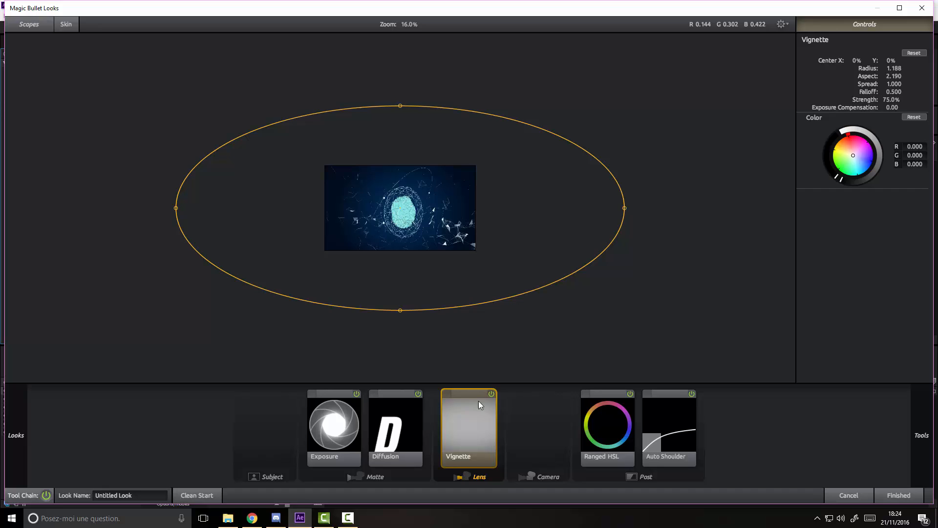
Compare the look with the vignette off and on, and flatten its ellipse to Radius about 0.956 and Aspect about 2.722.
click(491, 394)
click(491, 394)
mouse_move(399, 309)
mouse_down()
mouse_move(401, 282)
mouse_move(401, 297)
mouse_up()
scroll(412, 245, up, 1)
scroll(412, 246, up, 1)
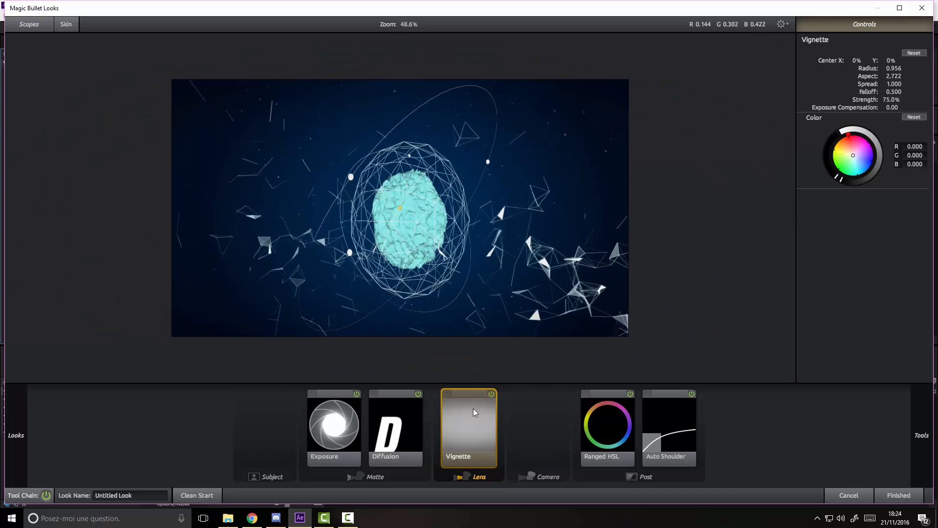
Compare the image with the Vignette tool off and on, and apply the finished look to the adjustment layer.
click(490, 394)
click(491, 393)
click(491, 394)
click(491, 393)
click(908, 495)
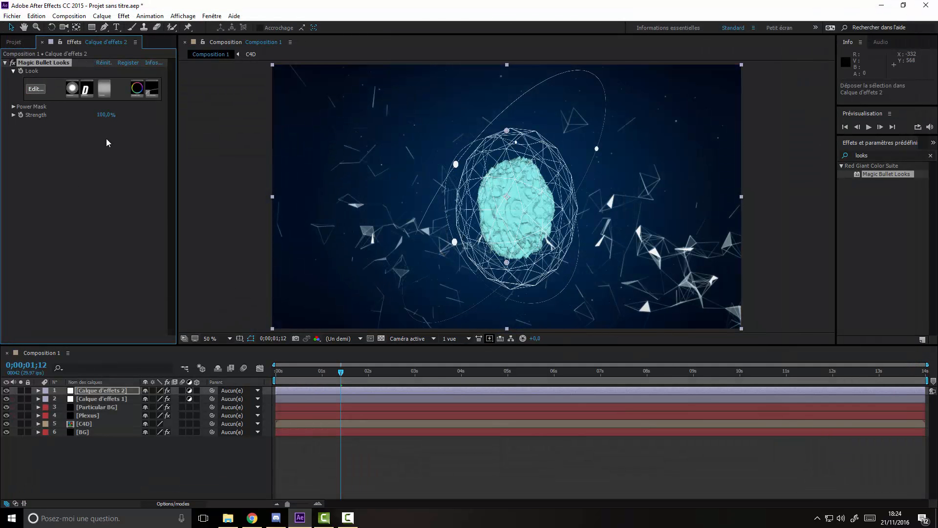
Set the Strength of Magic Bullet Looks to 80%, compare the image with the effect off and on, and deselect all layers.
click(105, 115)
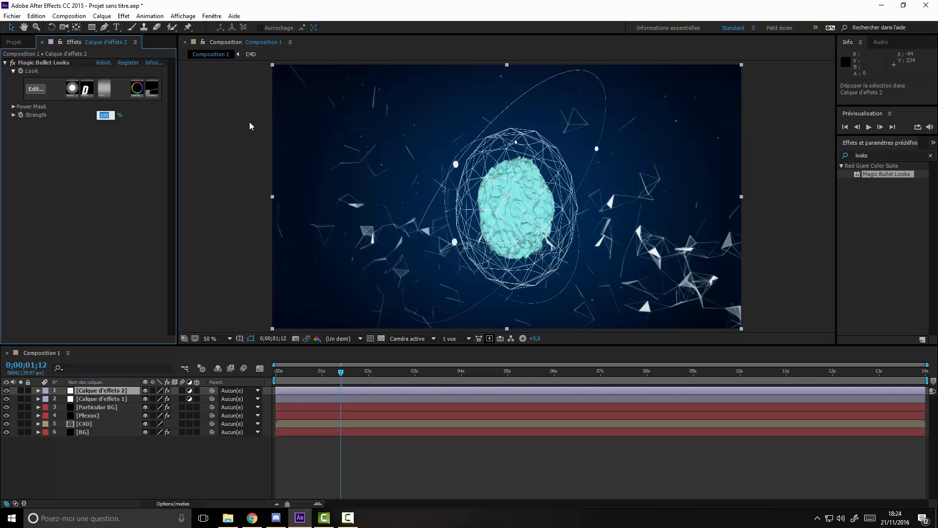
key(BackSpace)
text(80)
key(Return)
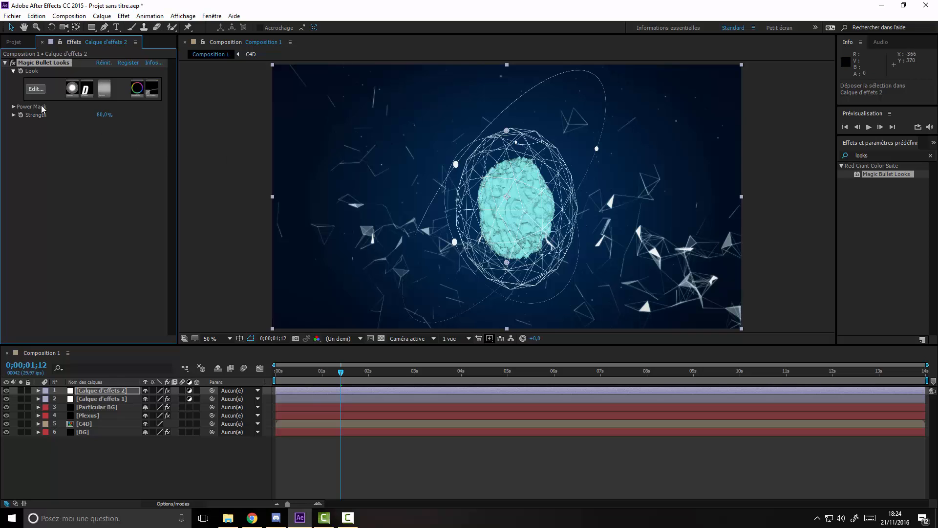
click(12, 62)
click(12, 62)
click(12, 62)
click(137, 461)
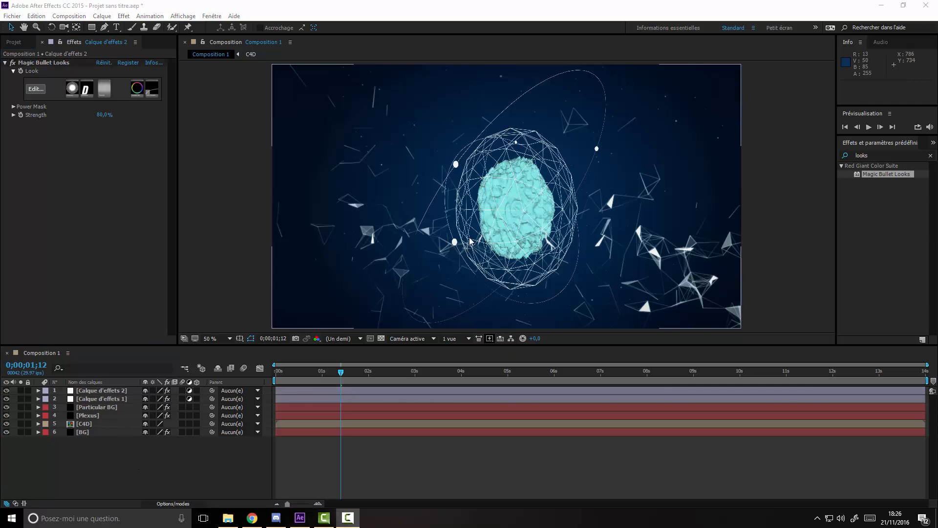
right_click(119, 455)
mouse_move(179, 360)
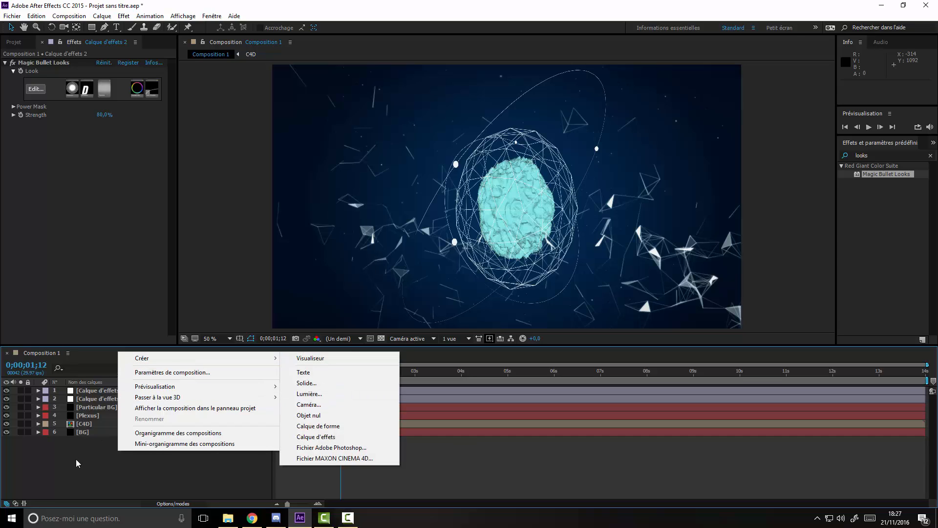
click(78, 443)
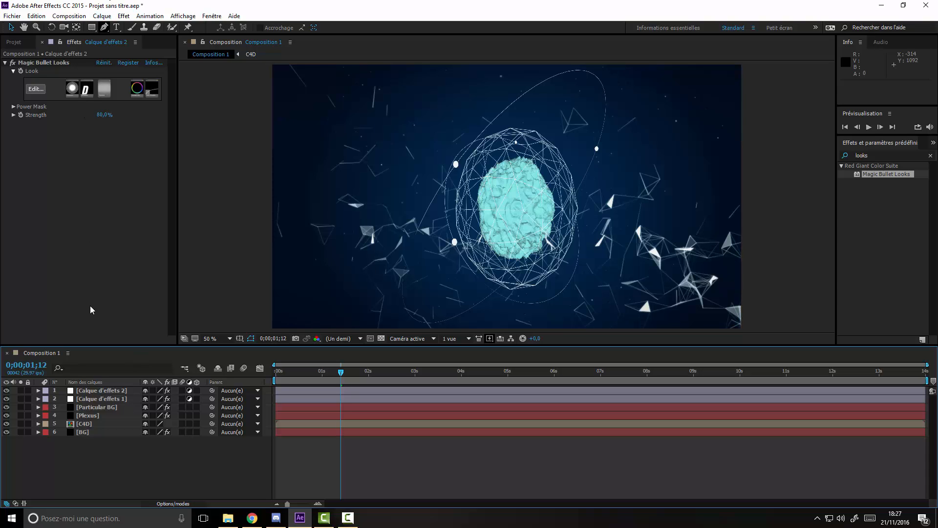
Turn on the proportional grid and draw an open bent line with the Pen tool, leftward from the C4D object's lower edge.
click(104, 28)
click(249, 340)
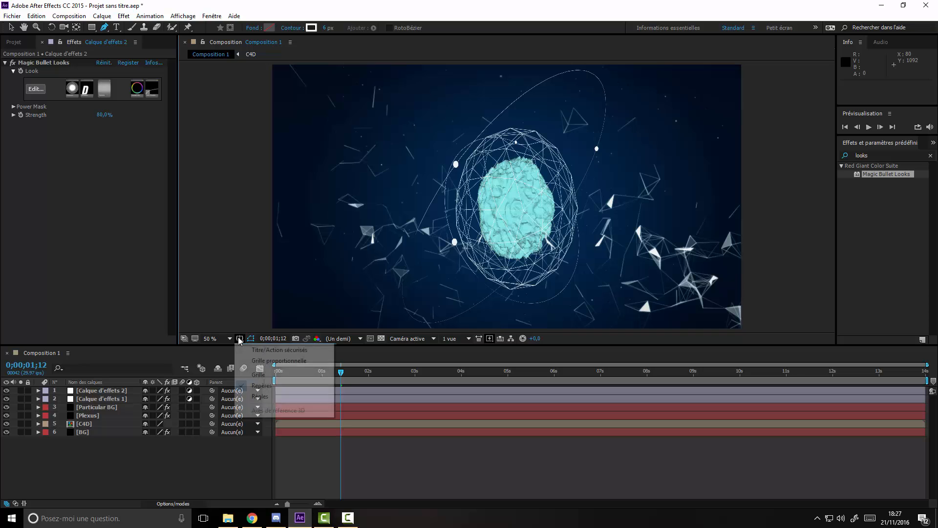
click(266, 357)
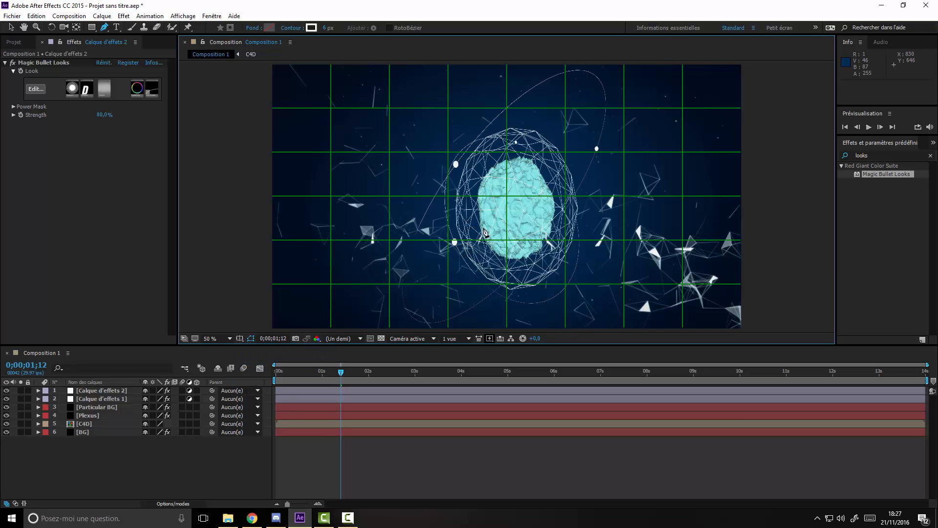
scroll(466, 248, up, 2)
scroll(459, 259, down, 1)
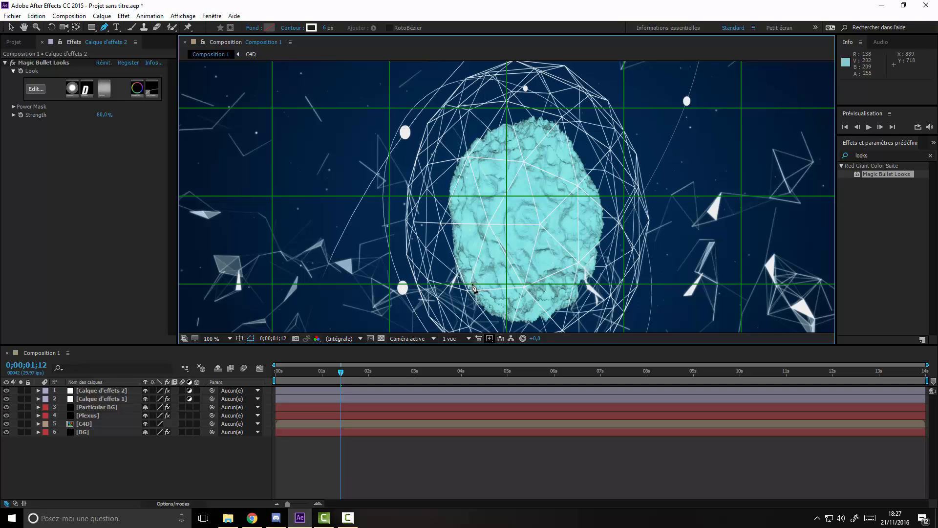
click(471, 284)
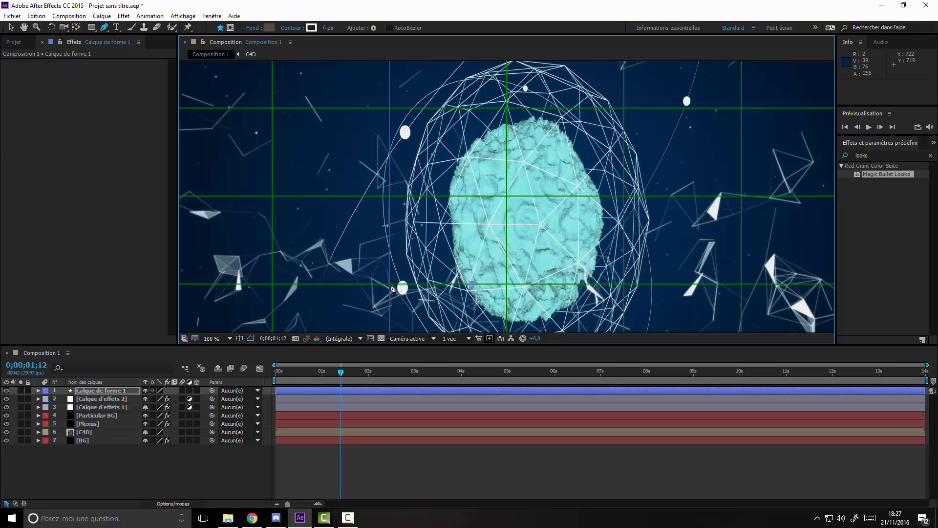
click(390, 284)
click(360, 269)
Set the line's stroke width to 4 px and cycle its fill through the fill types back to no fill.
click(326, 28)
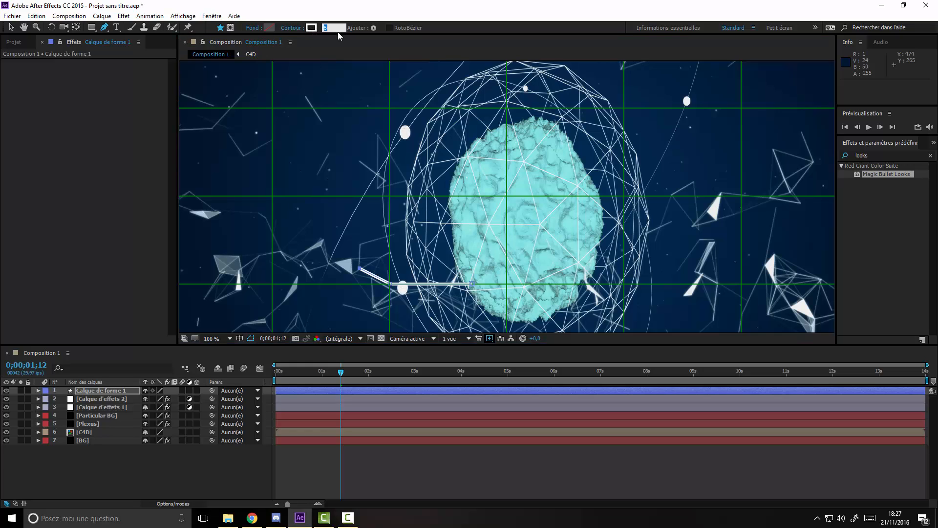
text(4)
key(Return)
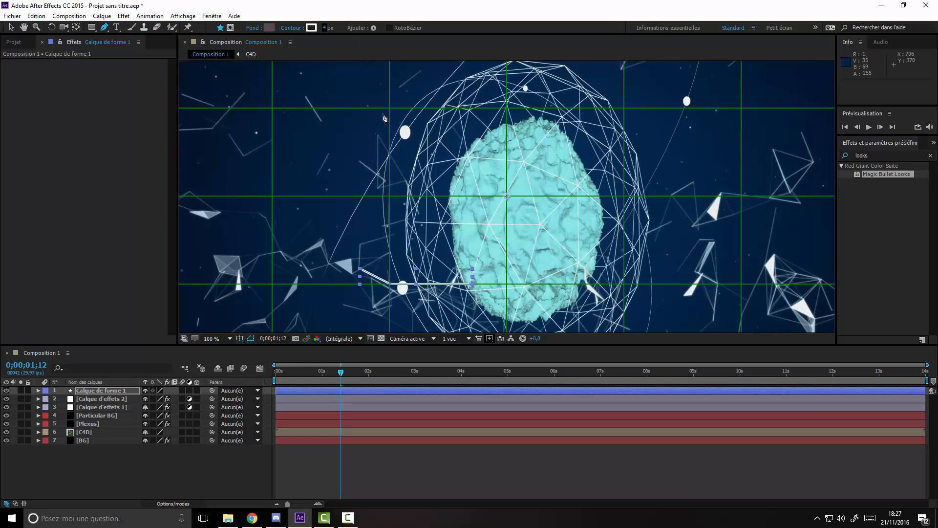
alt+click(269, 28)
alt+click(270, 31)
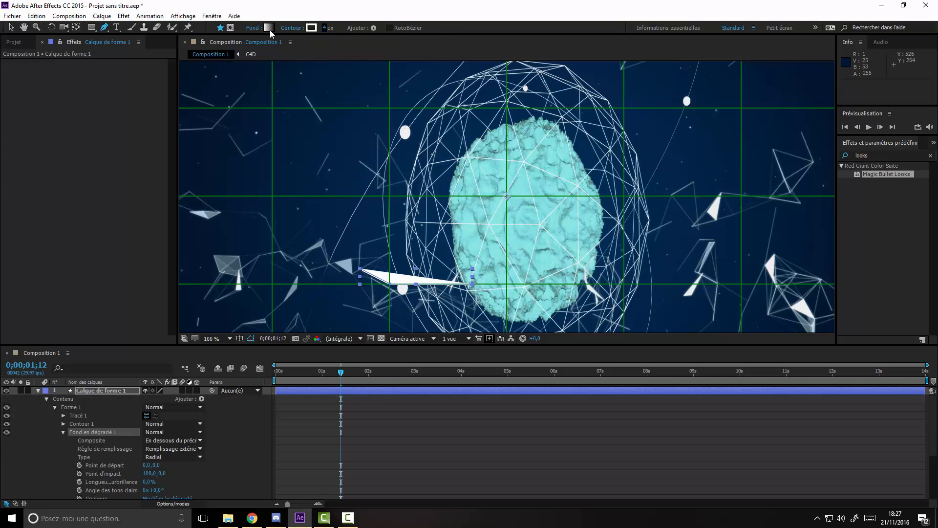
alt+click(268, 29)
alt+click(268, 28)
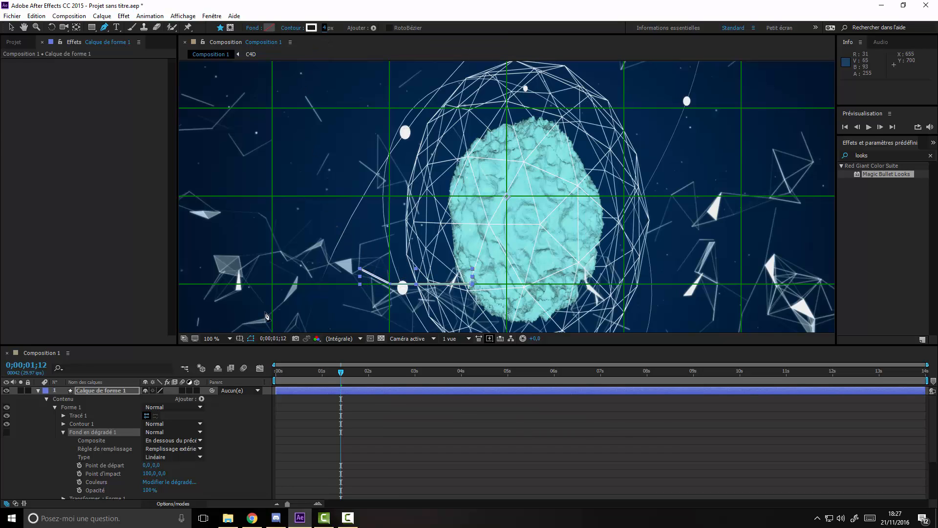
click(39, 391)
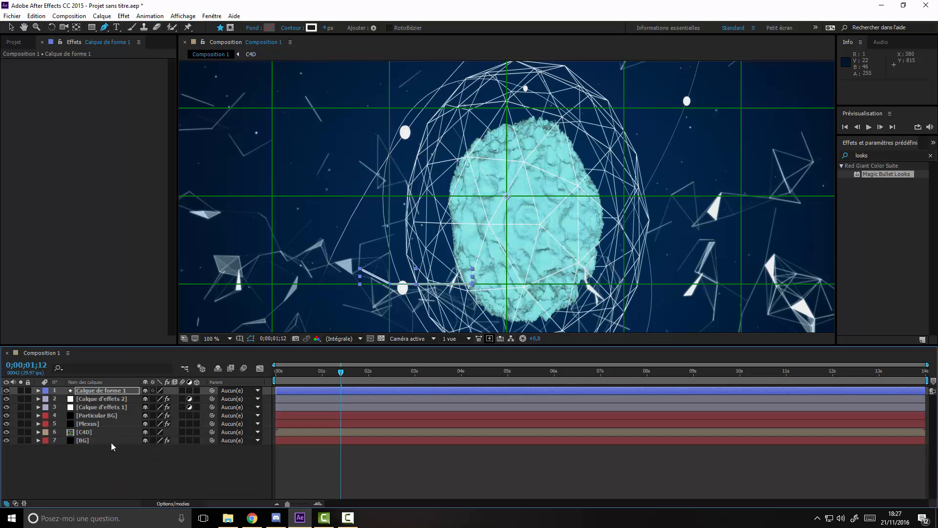
Move the shape layer beneath both adjustment layers, deselect it and hide the proportional grid.
mouse_move(107, 390)
mouse_down()
mouse_move(105, 414)
mouse_move(107, 401)
mouse_up()
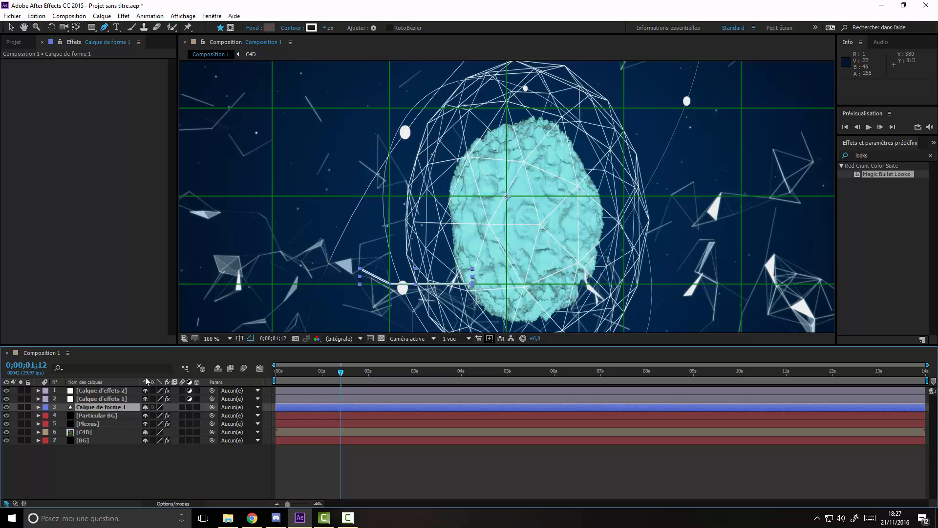
click(131, 467)
scroll(454, 266, down, 4)
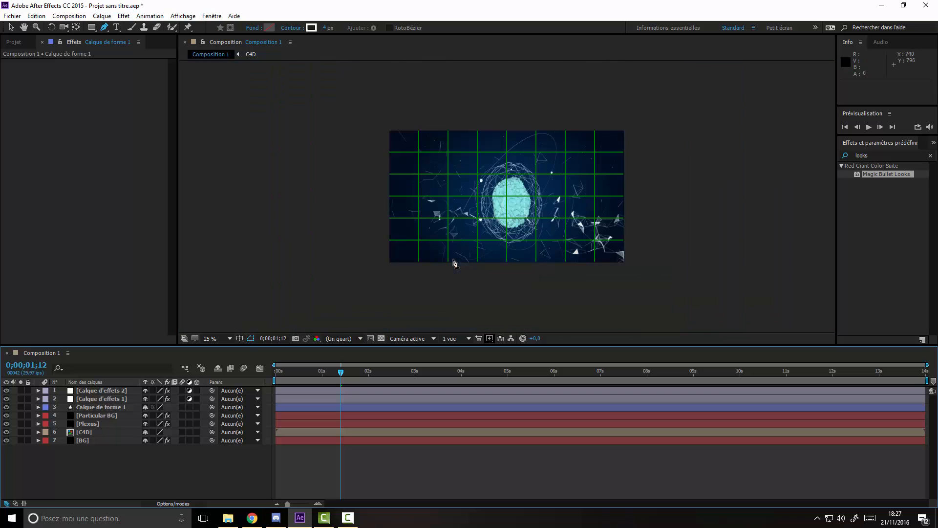
click(251, 340)
click(279, 360)
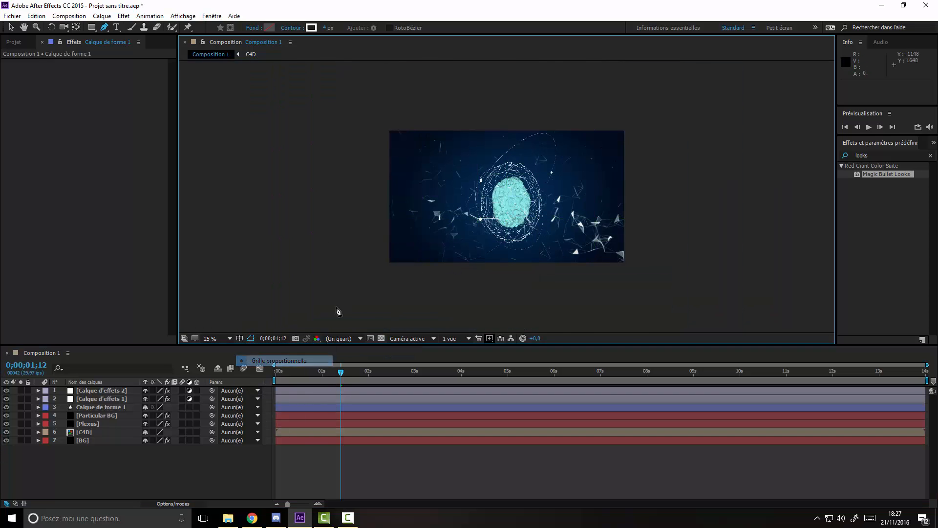
scroll(482, 245, up, 6)
scroll(445, 242, down, 4)
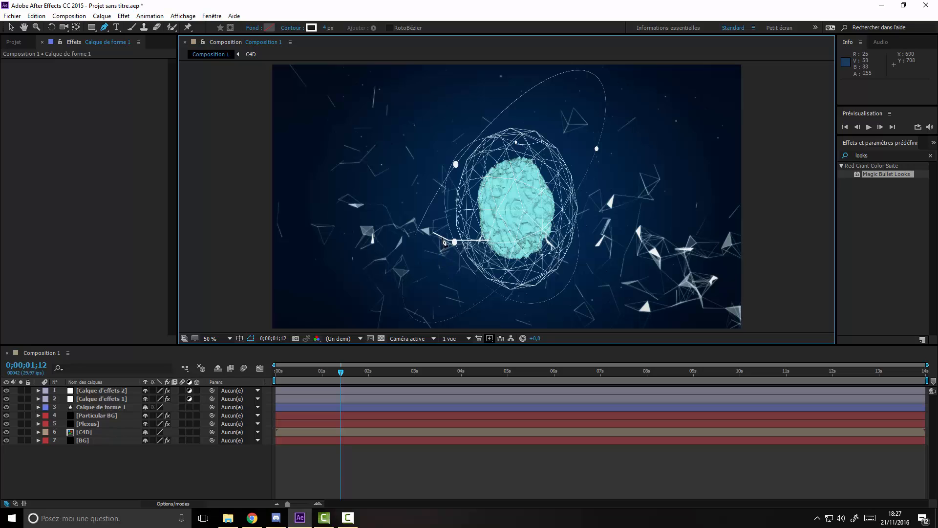
Delete the shape layer with the bent line, Calque de forme 1.
click(97, 413)
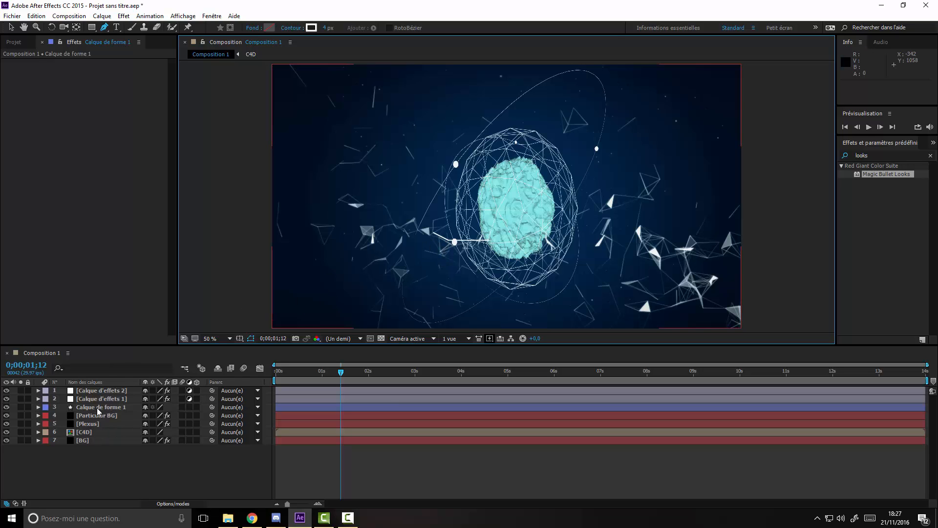
click(102, 407)
key(Delete)
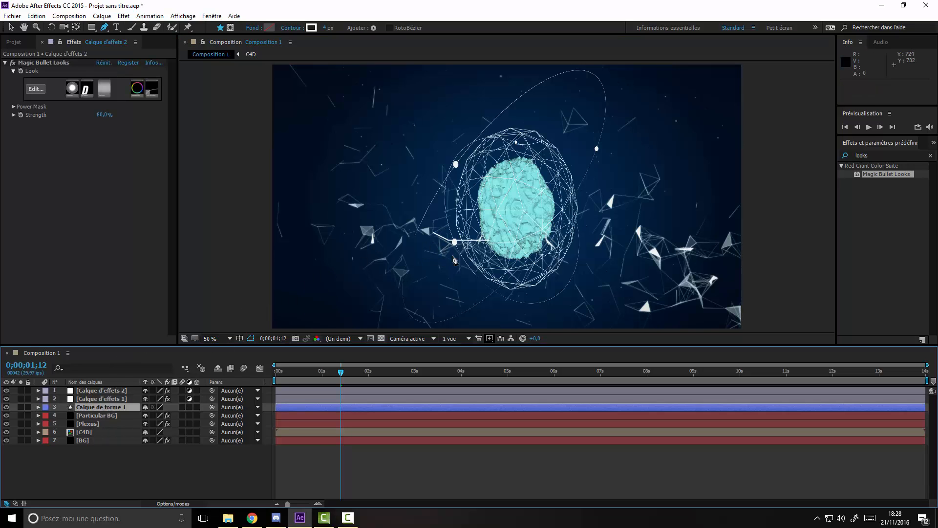
Using the proportional grid, draw a longer horizontal Pen line leftward from the C4D object's lower edge, with a short segment angled up at its end.
key(slash)
click(239, 338)
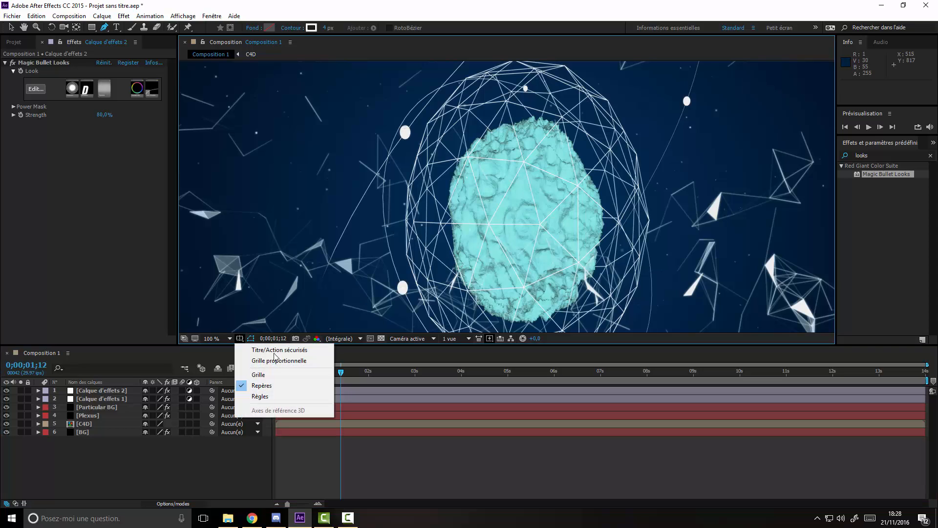
click(254, 364)
click(476, 284)
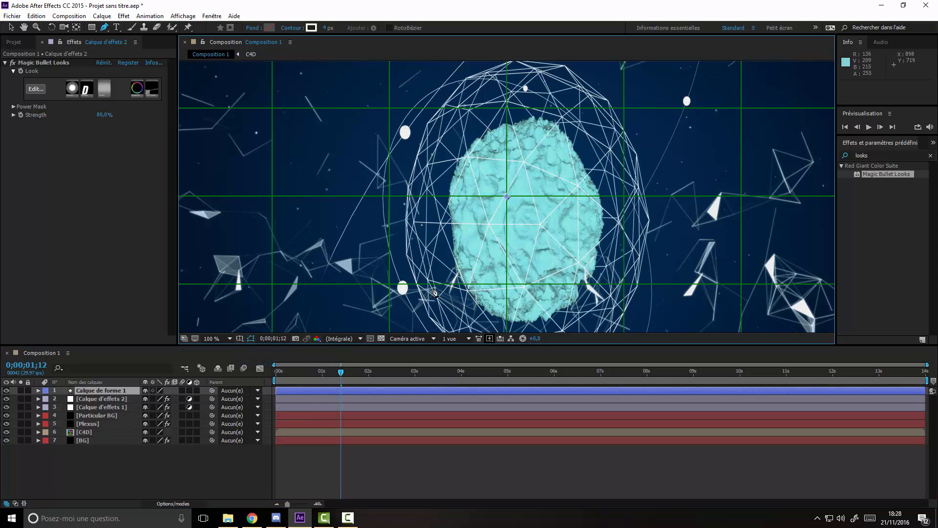
click(353, 284)
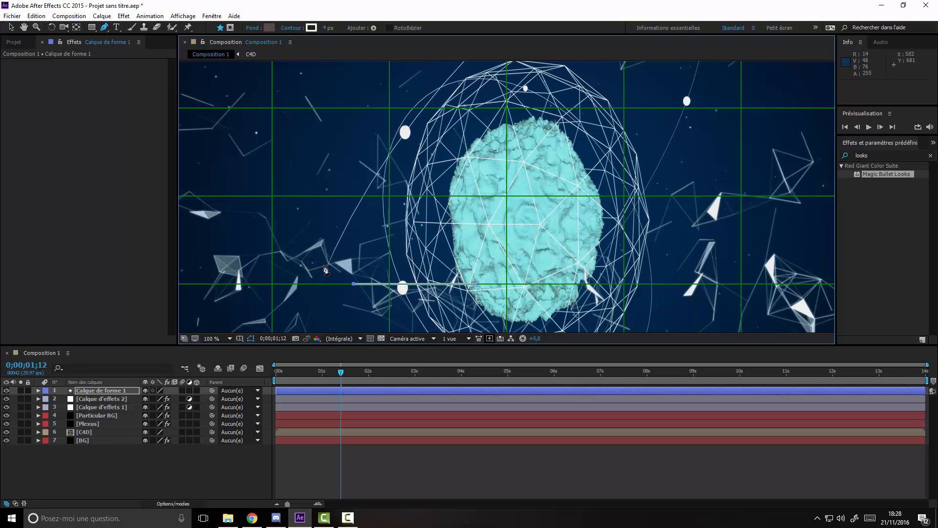
click(326, 264)
key(v)
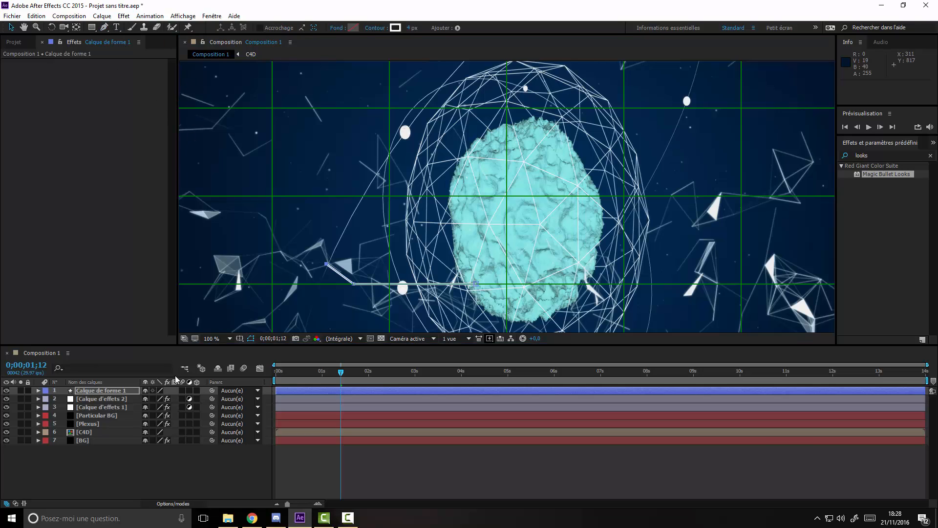
Hide the proportional grid and place the new shape layer directly beneath the two adjustment layers.
click(240, 338)
click(276, 360)
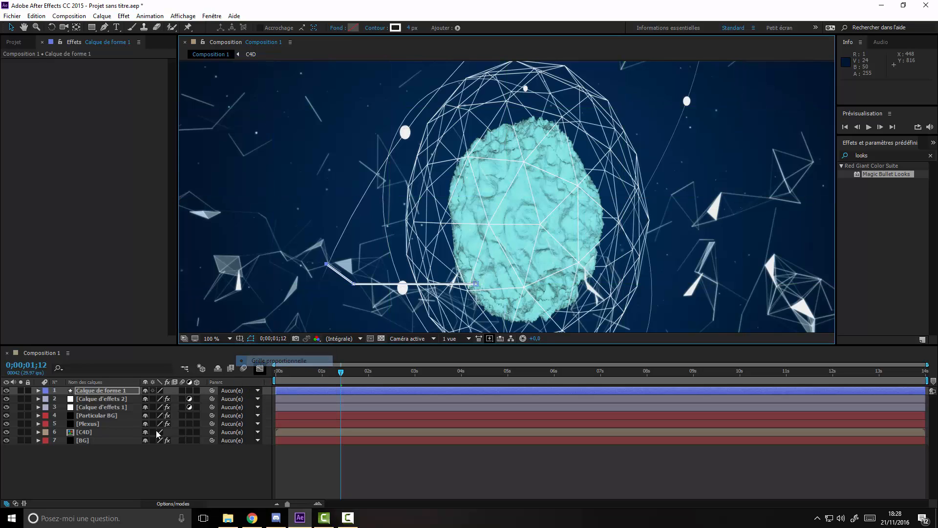
drag(95, 389, 96, 411)
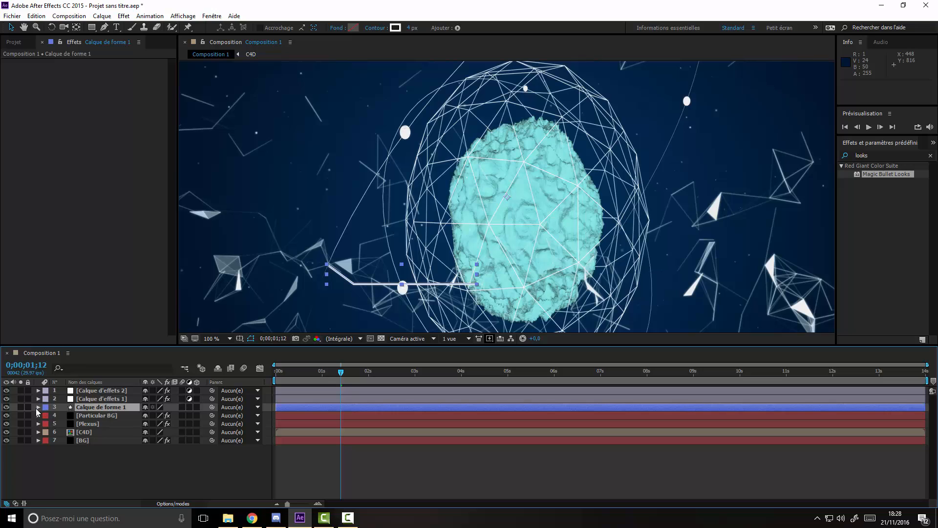
Add Raccorder les tracés to the shape layer's contents and set its Fin to 0%.
click(38, 407)
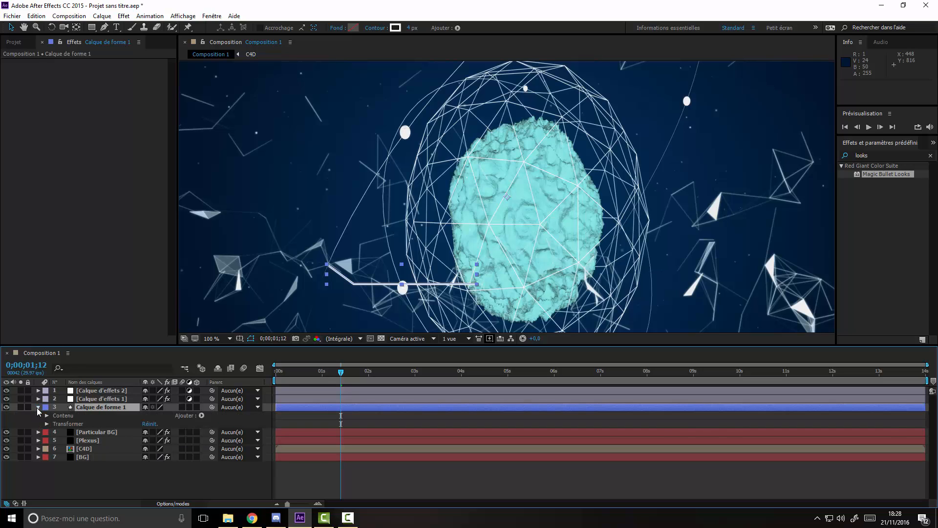
click(201, 416)
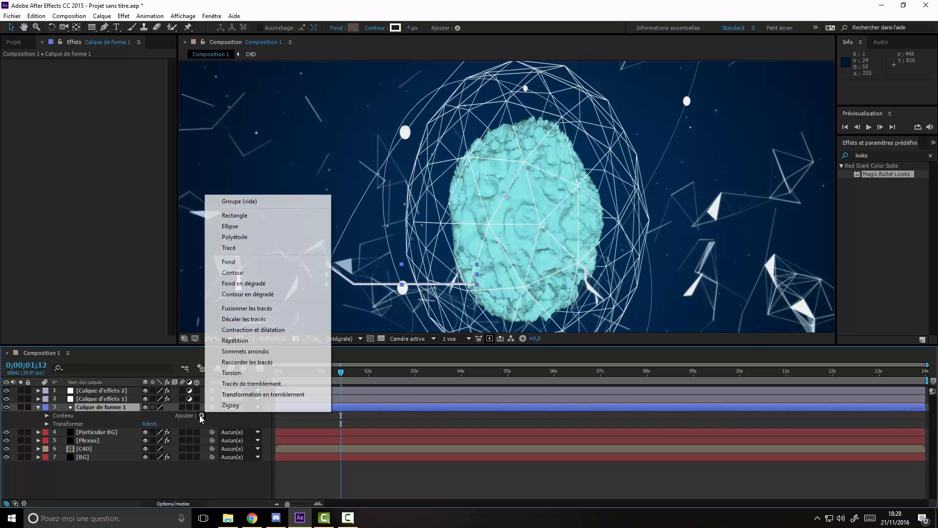
click(257, 364)
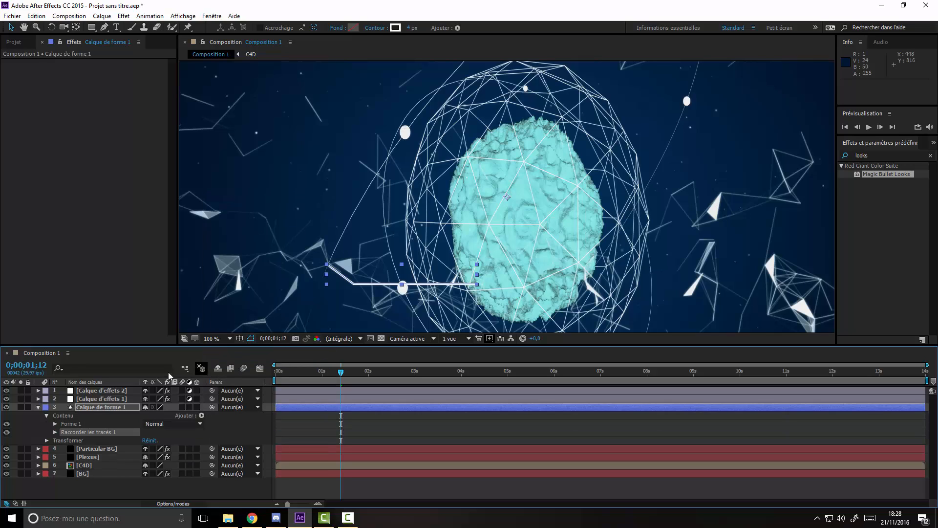
click(55, 432)
scroll(164, 438, down, 1)
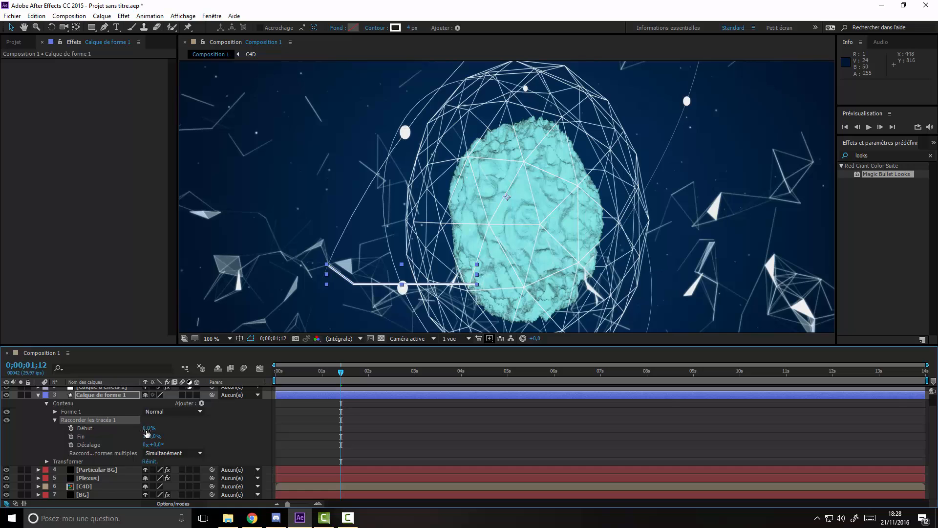
drag(153, 427, 38, 437)
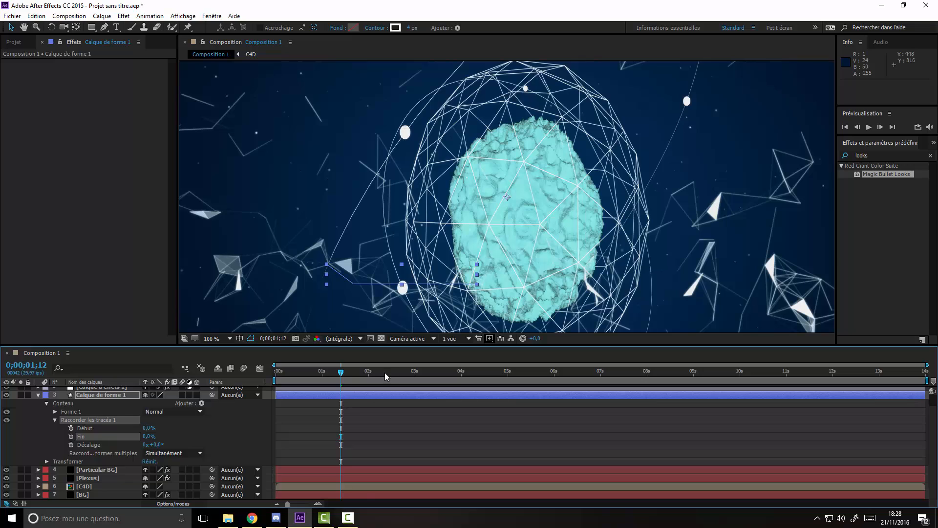
Keyframe the callout line's Fin at 0% at 0;00;02;29 and at 100% at 0;00;05;01.
drag(367, 373, 414, 372)
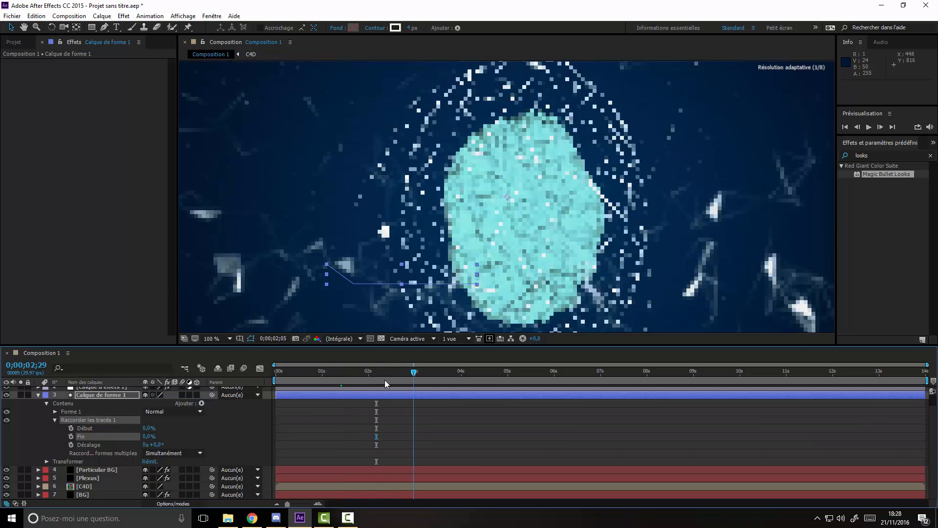
click(71, 436)
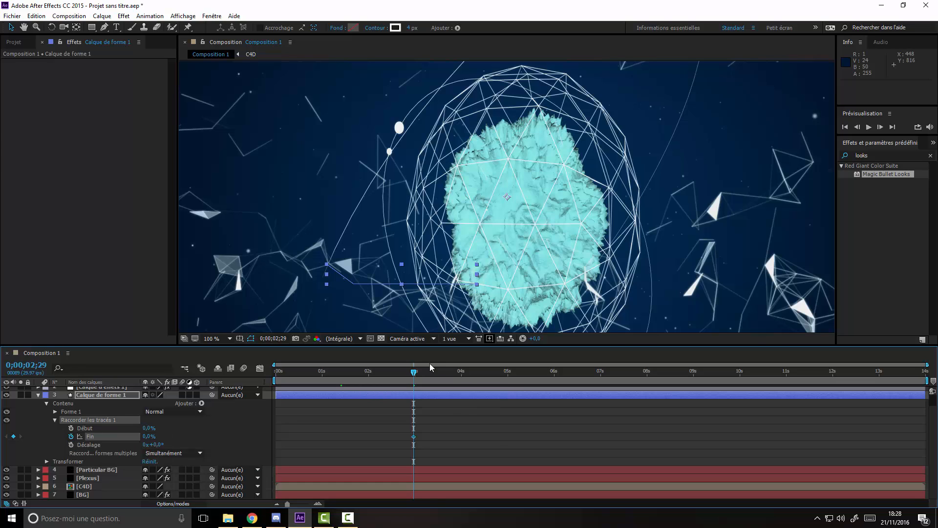
drag(413, 372, 509, 377)
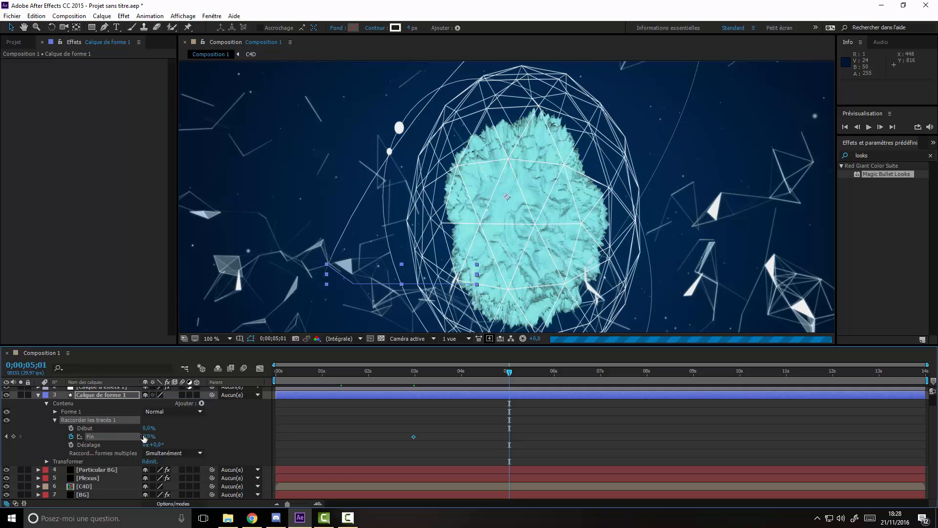
drag(149, 436, 463, 429)
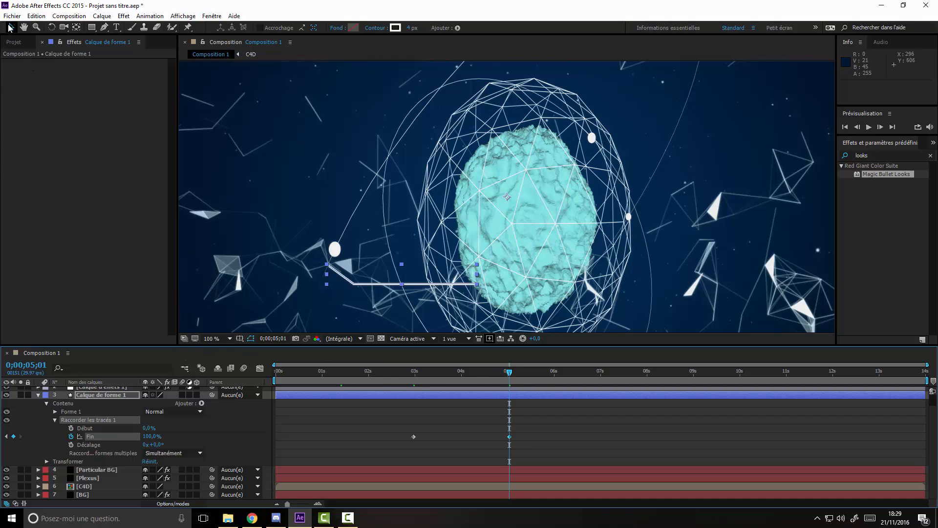
Collapse the Calque de forme 1 layer and place it between the C4D and BG layers.
scroll(83, 415, up, 1)
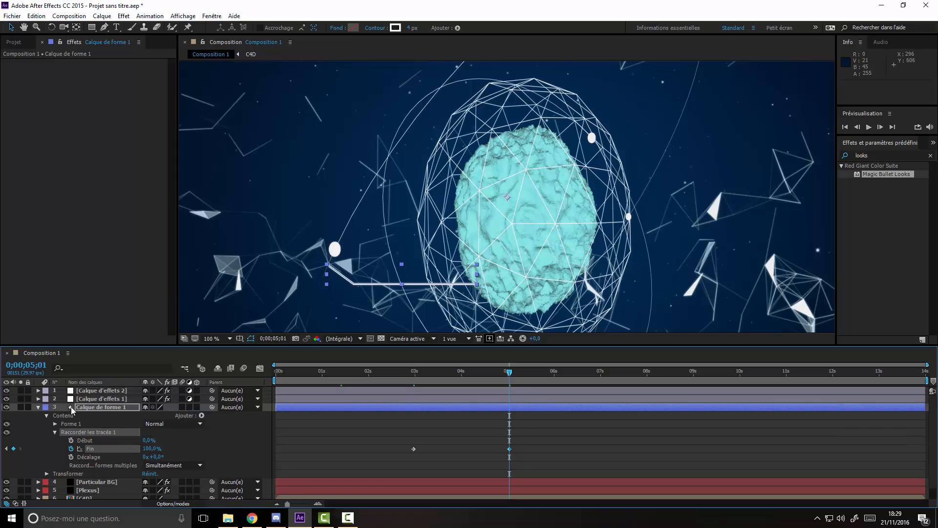
click(37, 407)
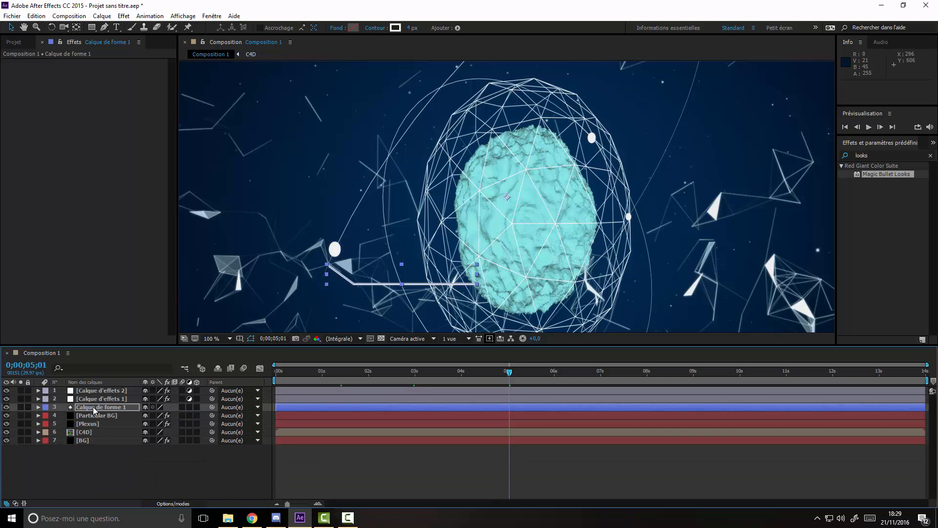
click(118, 484)
drag(101, 406, 94, 434)
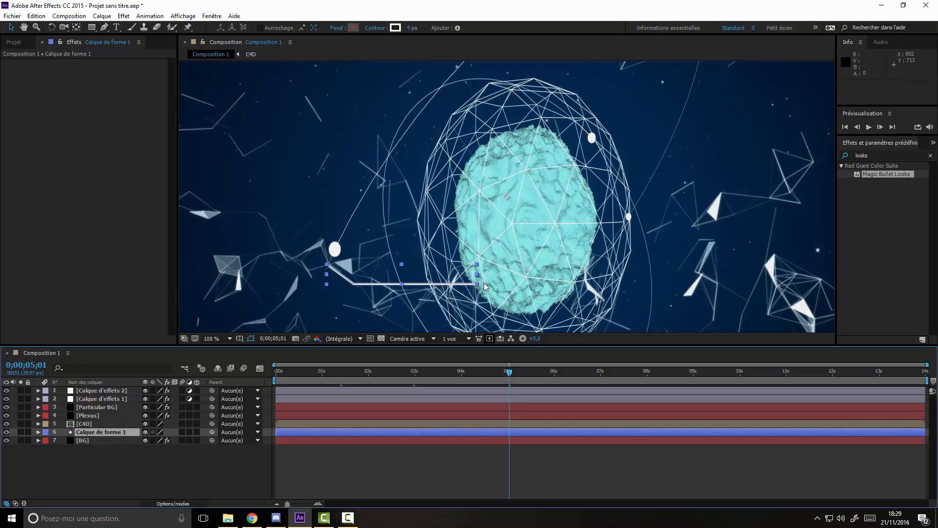
click(129, 477)
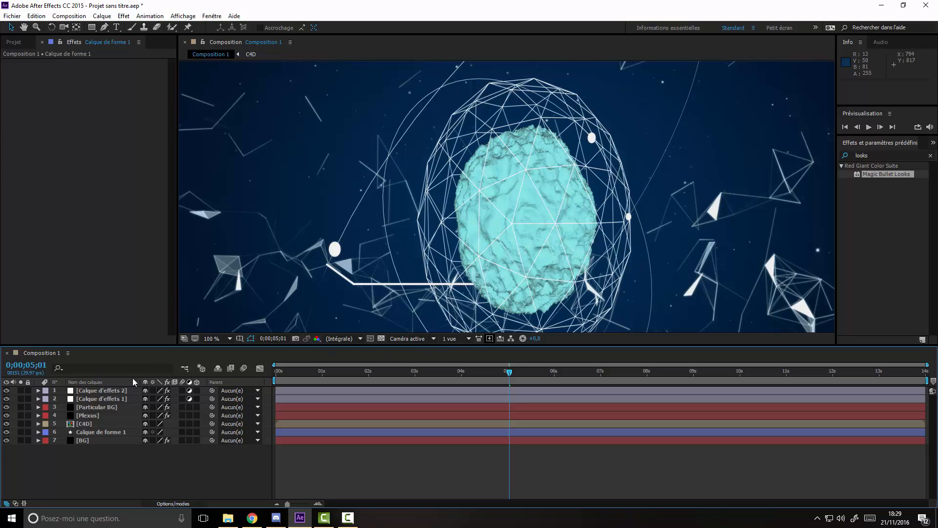
Draw a paragraph text box just above the callout line's angled end and set its font size to 14 px.
click(116, 27)
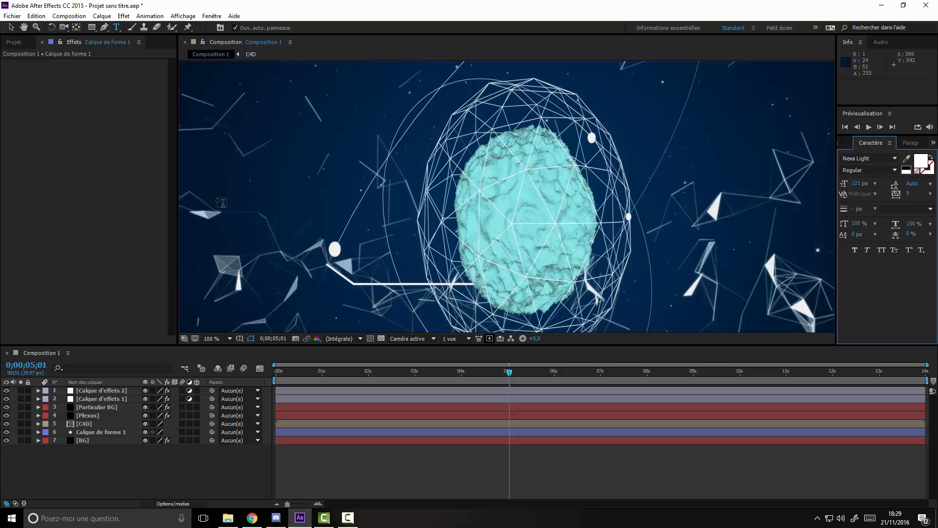
drag(217, 198, 367, 268)
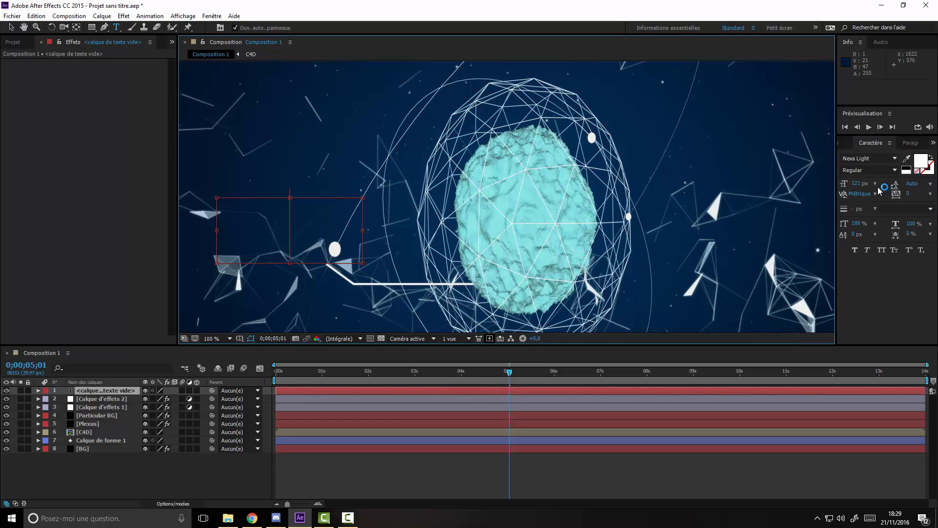
click(856, 183)
drag(842, 183, 769, 184)
click(855, 184)
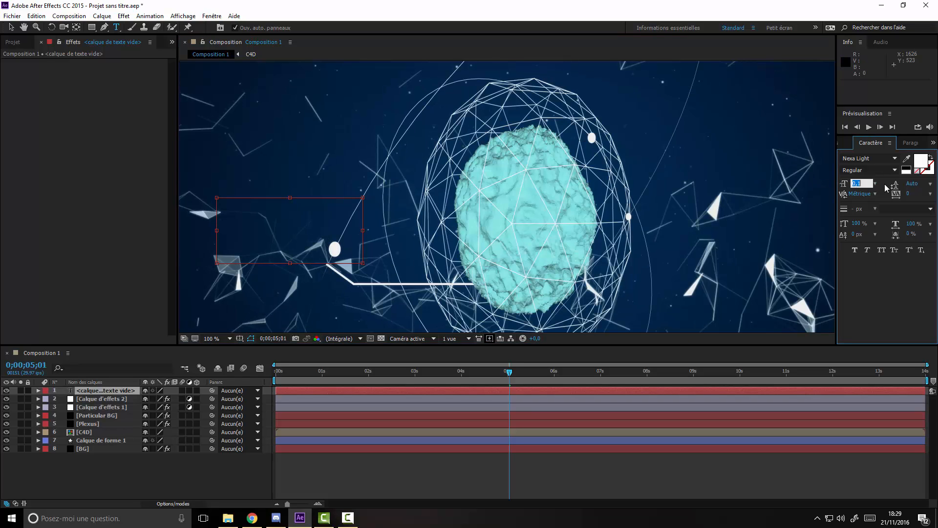
text(14)
key(Return)
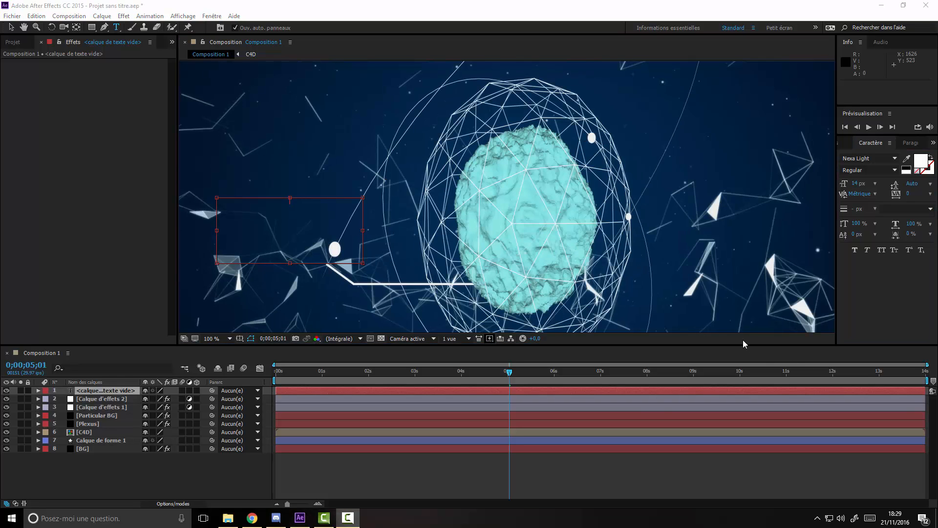
Try several fonts for the empty text layer and set it to Dovahkiin.
click(869, 156)
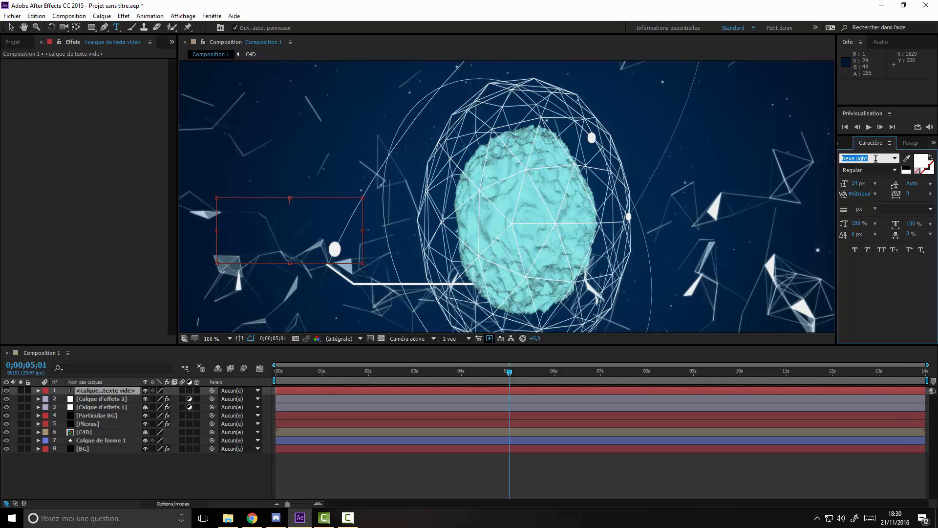
text(DejaVu Sans)
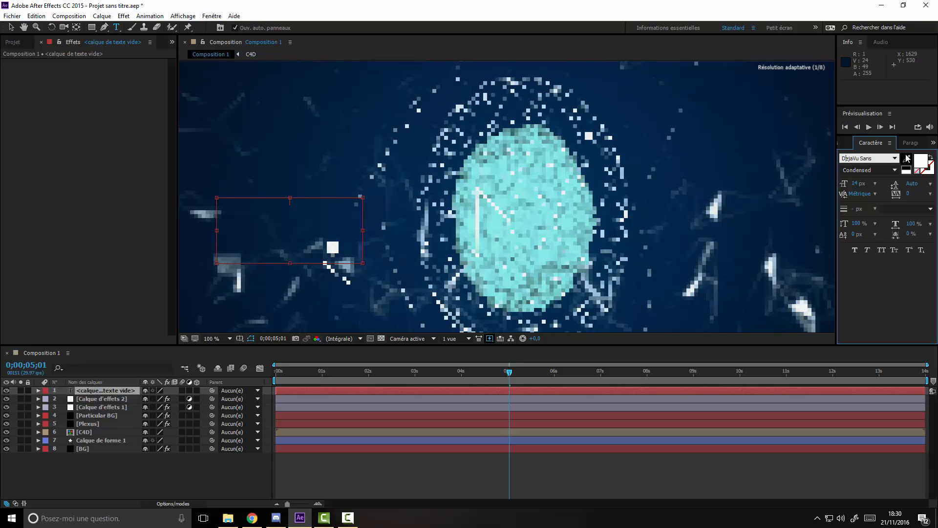
text(o)
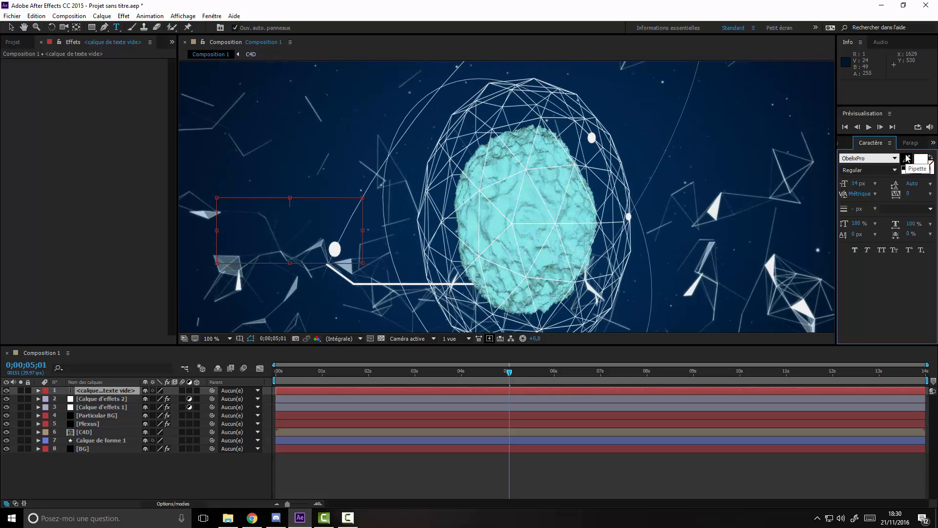
text(a)
drag(878, 158, 815, 158)
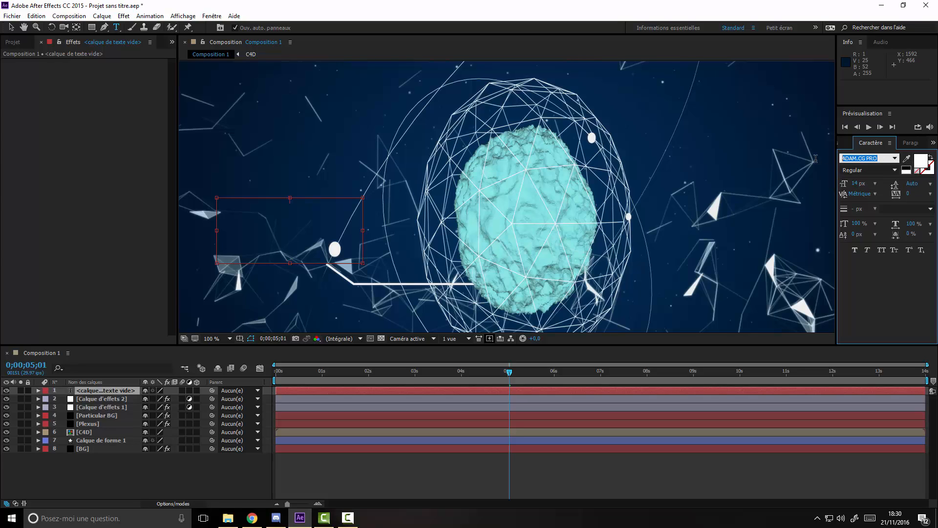
text(d)
key(Return)
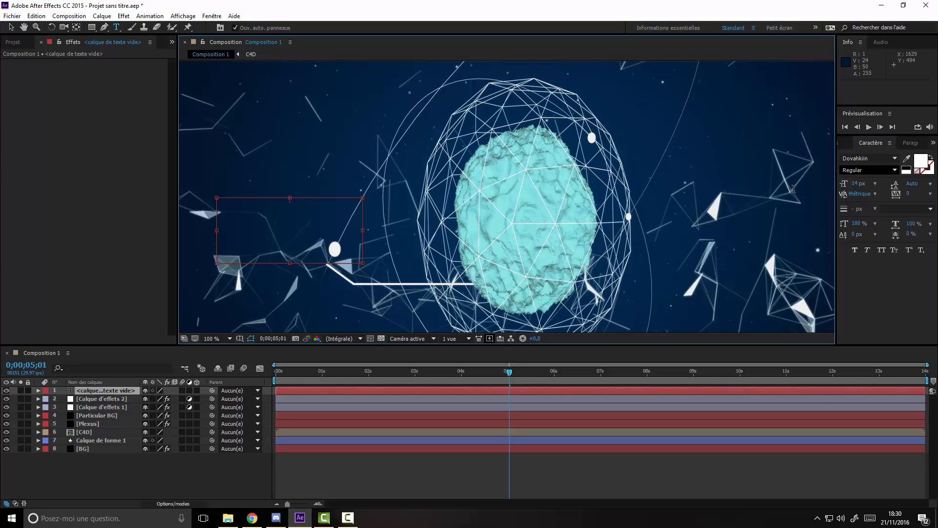
Enter the filler text "dsqdsdq<fe" in the text box and enlarge it to 26 px.
text(dsqdsdq)
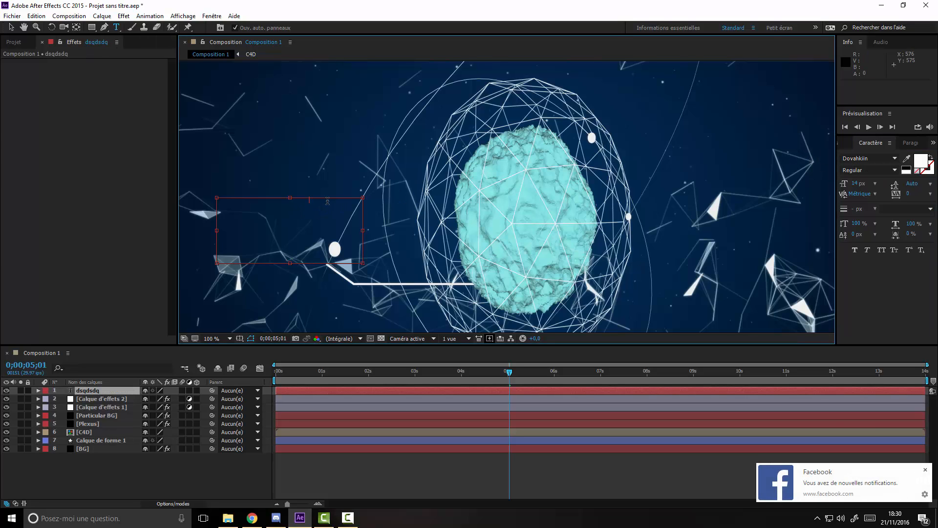
text(<fe)
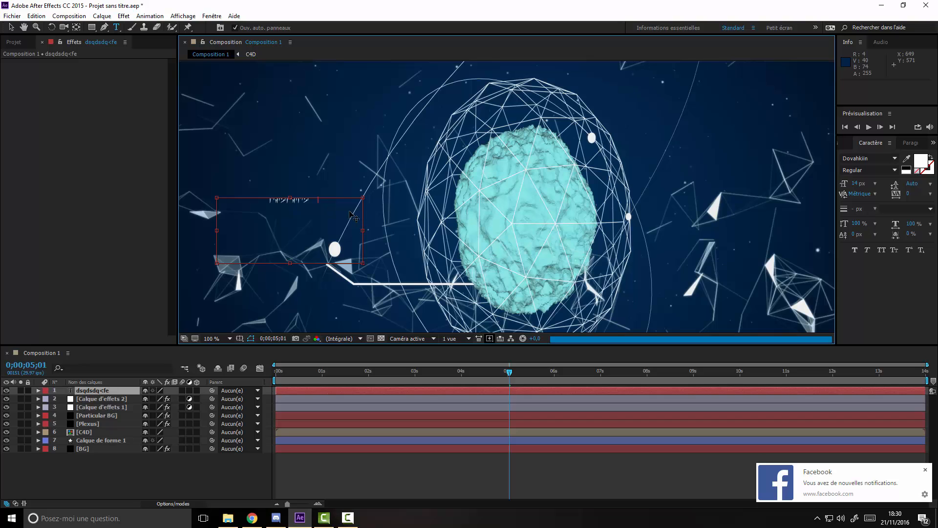
key(super)
click(341, 237)
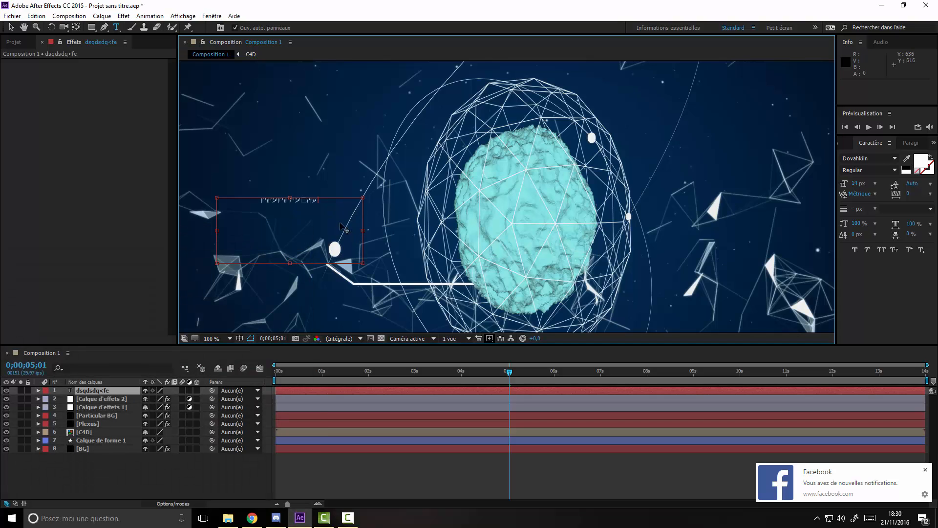
drag(321, 201, 260, 202)
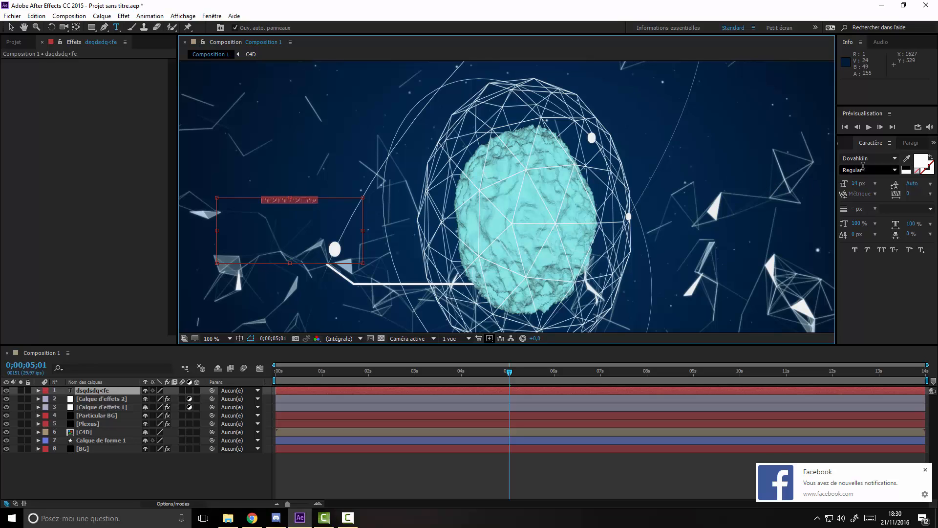
mouse_move(855, 184)
mouse_down()
mouse_move(875, 183)
mouse_move(862, 183)
mouse_up()
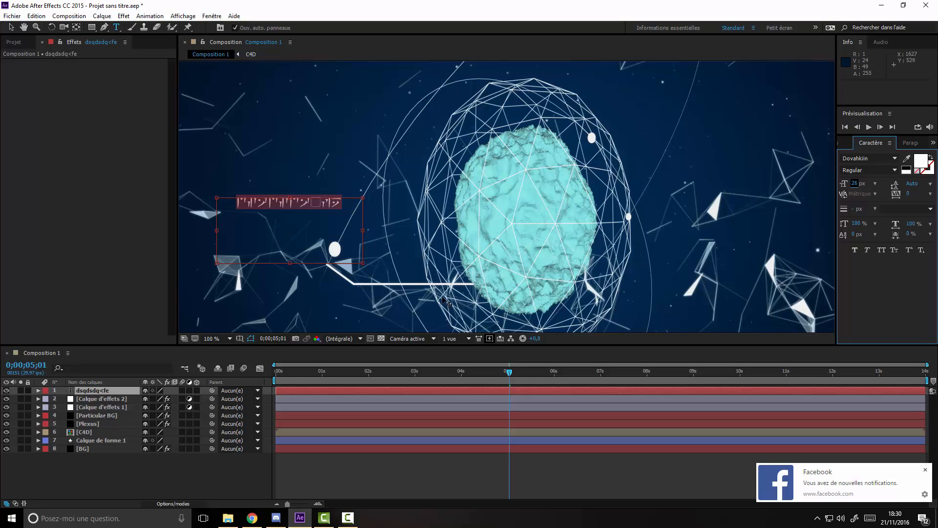
Remove the "<" character and extend the filler text in its place with "cedu zefiuobq iknqisfze".
click(322, 206)
key(BackSpace)
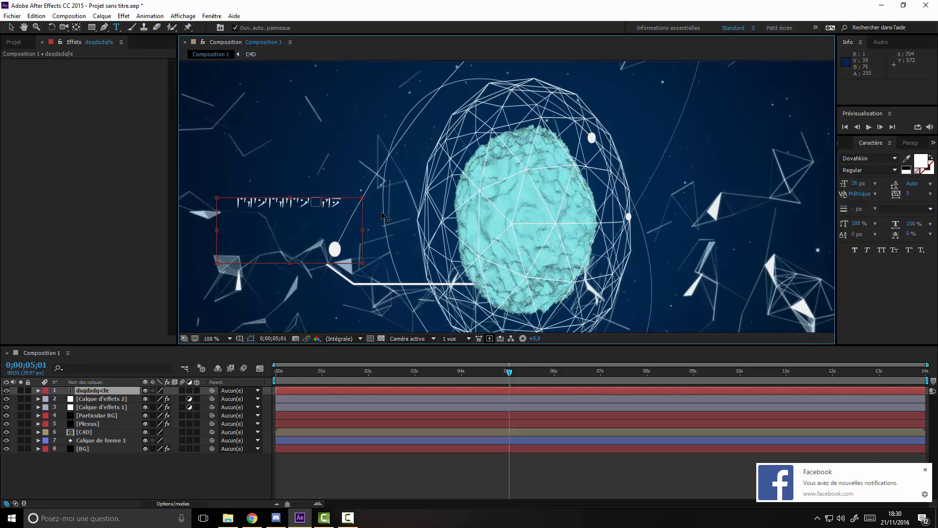
text(cedu )
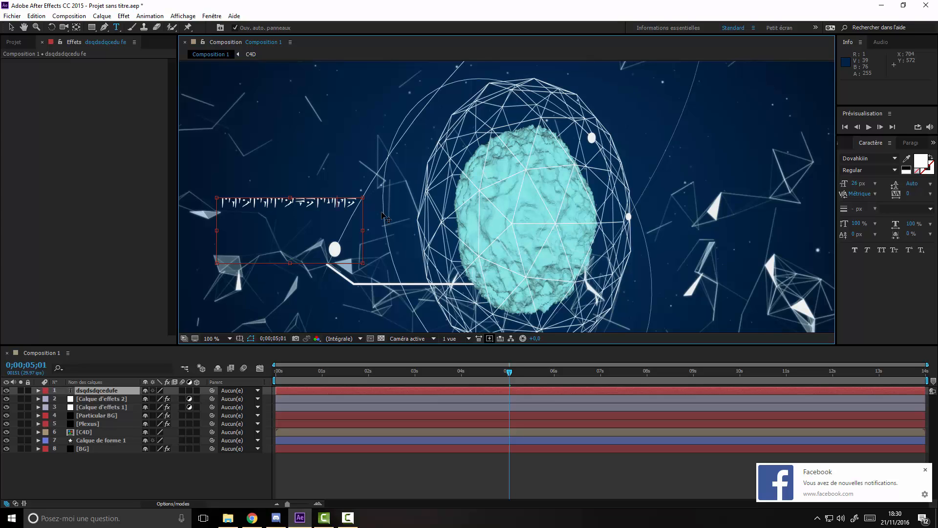
text(zefiuobq)
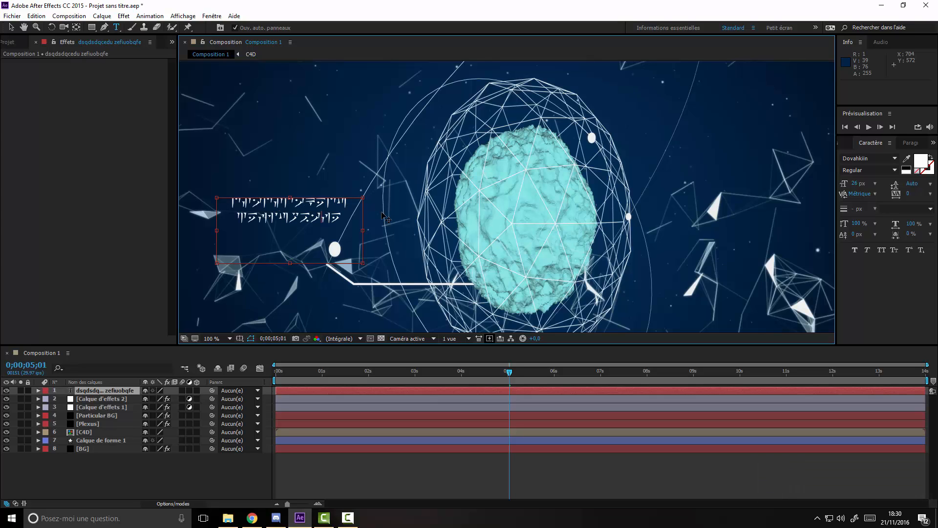
text(iknqisfze)
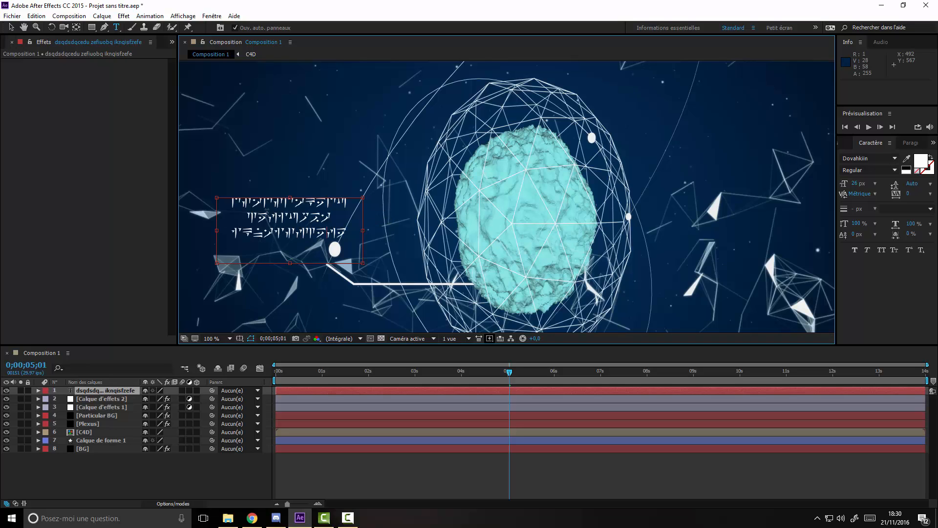
Split the text's second line with a wide gap of spaces between "zefi" and "uobq".
click(287, 217)
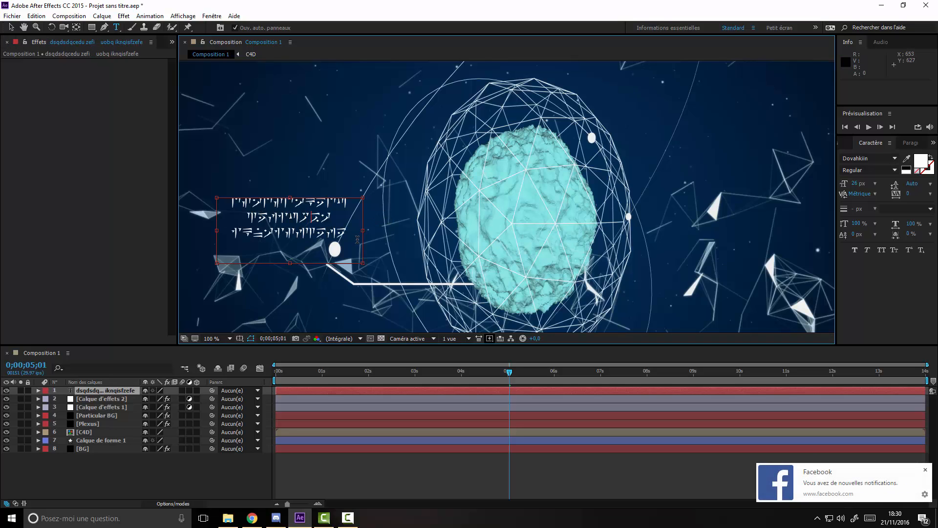
key(Return)
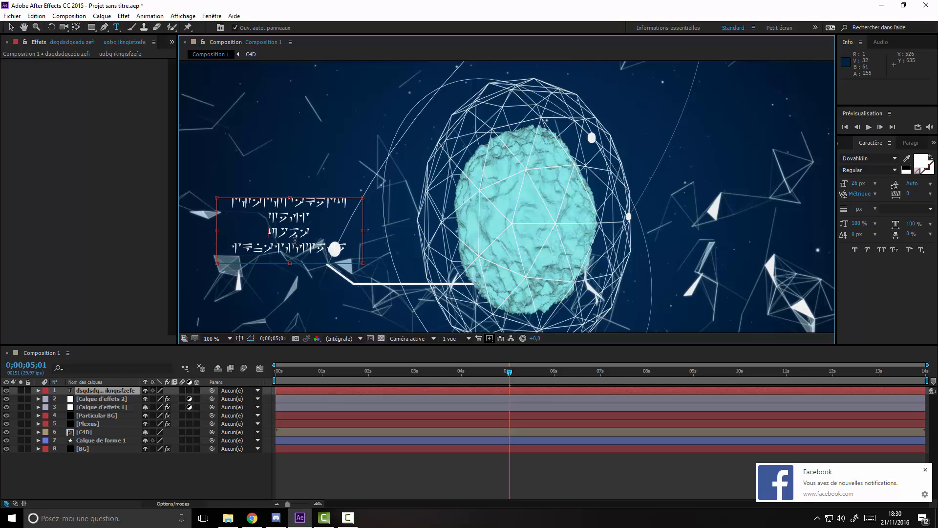
key(BackSpace)
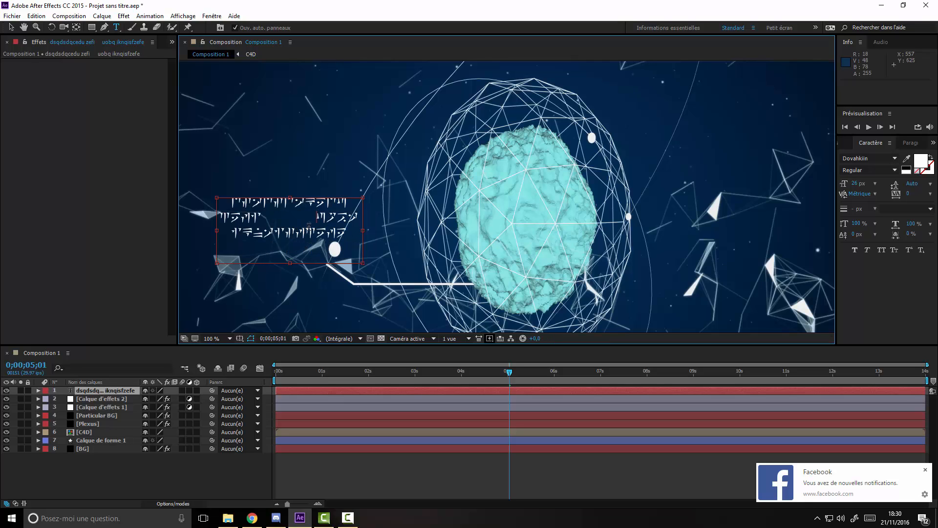
key(BackSpace)
key(BackSpace)
Break up the text's third line with gaps so that it reads "ik is fzefe".
click(300, 233)
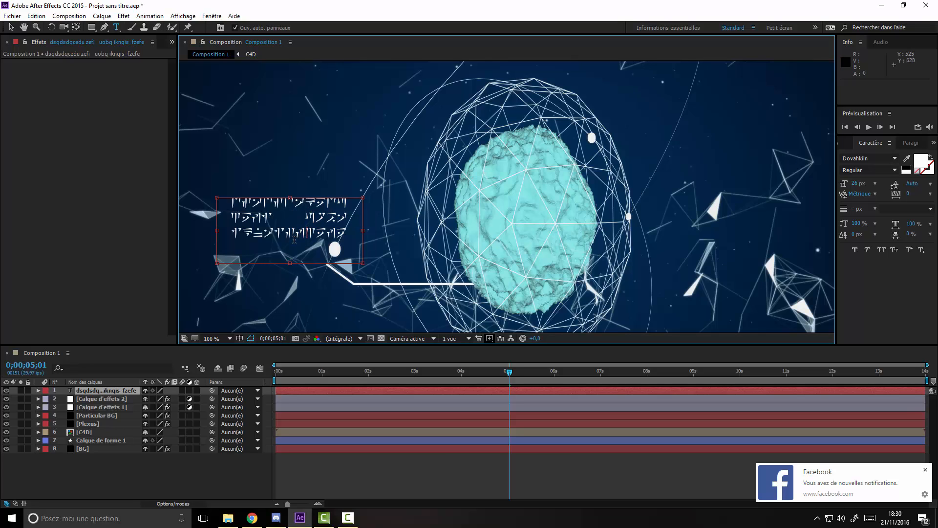
click(263, 233)
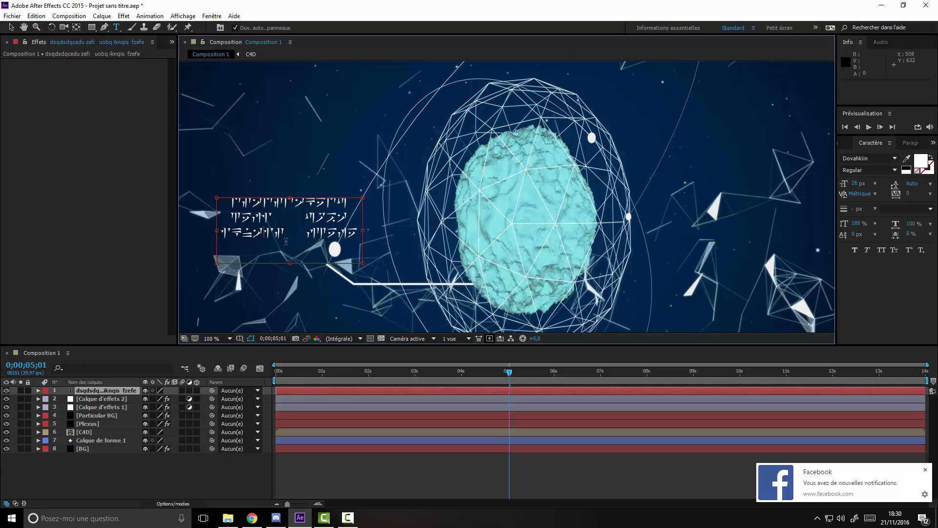
key(BackSpace)
key(BackSpace)
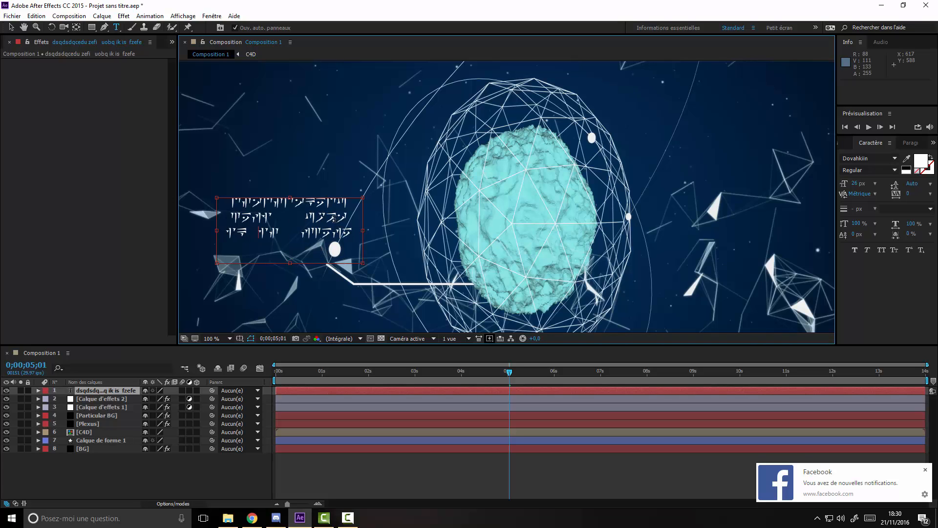
Delete "uo" from the text's second line and re-space it to read "zefi" and "bq" with a gap between.
click(305, 215)
key(BackSpace)
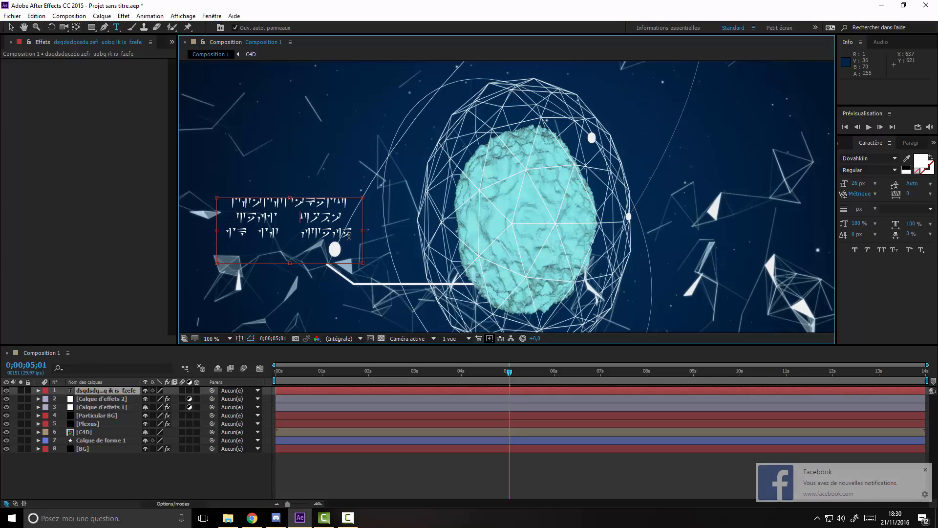
key(BackSpace)
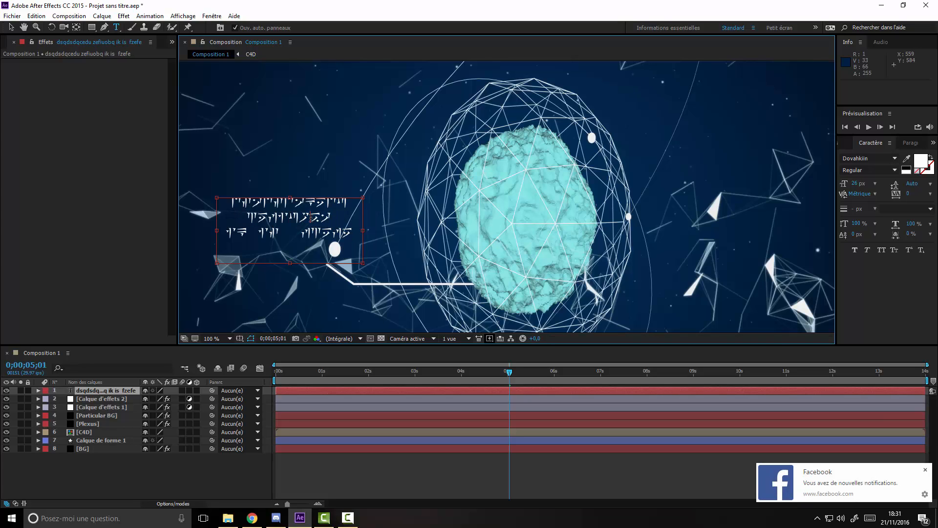
key(BackSpace)
key(BackSpace)
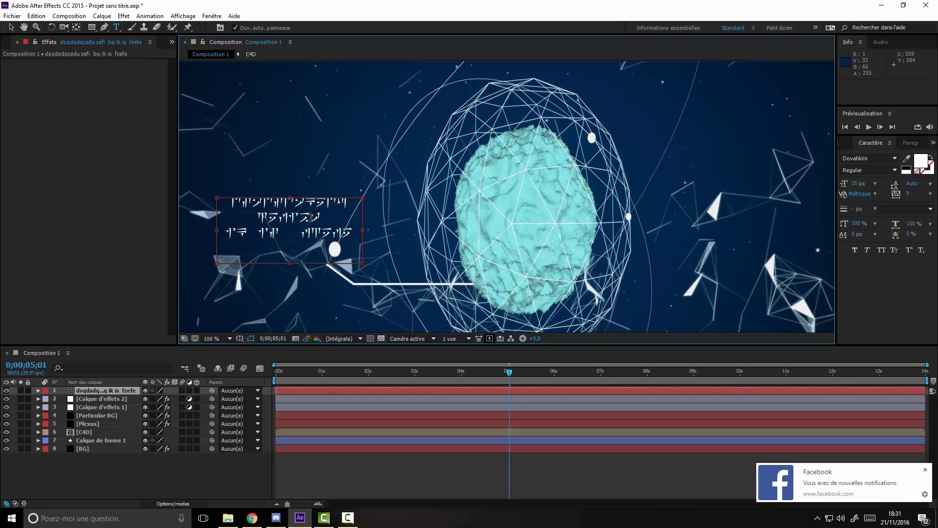
Shorten the text's first line to "dsq", deleting its remaining glyphs and the blank line left below it.
click(264, 203)
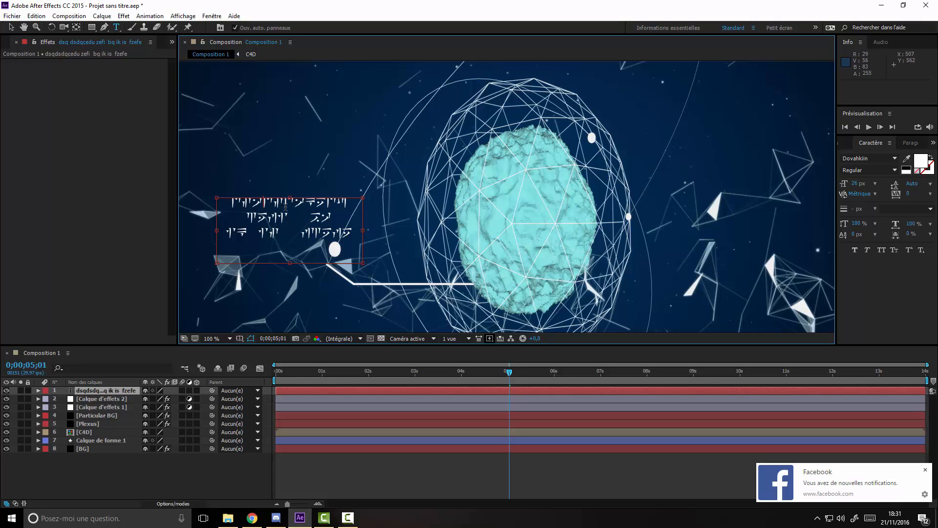
key(Return)
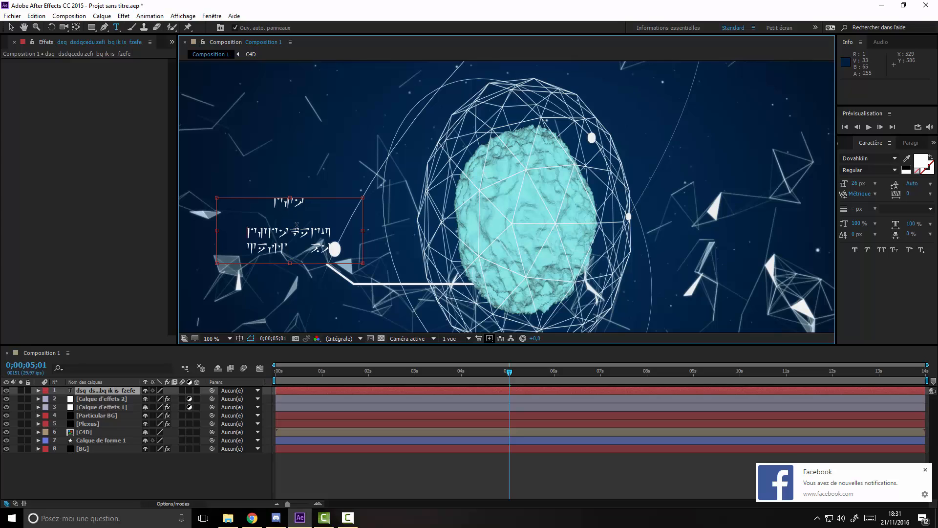
key(BackSpace)
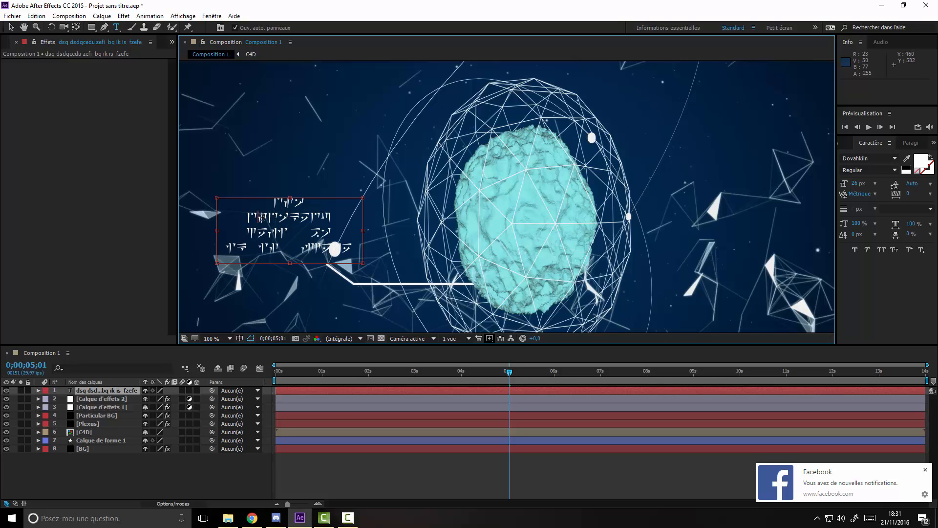
key(Delete)
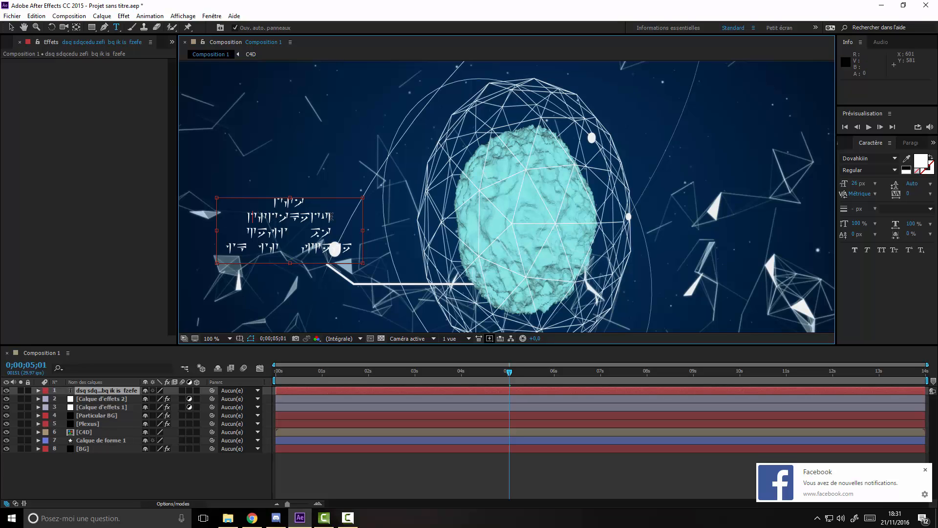
click(296, 217)
key(BackSpace)
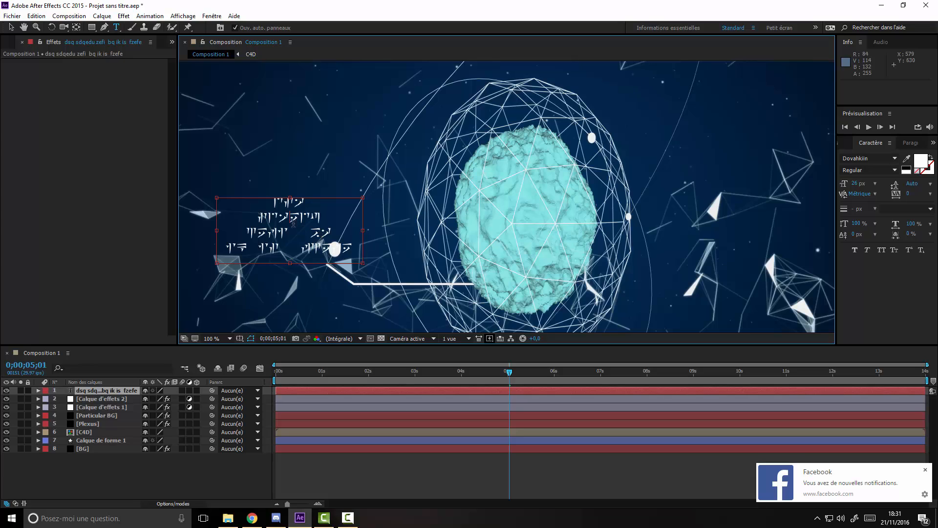
drag(321, 217, 254, 218)
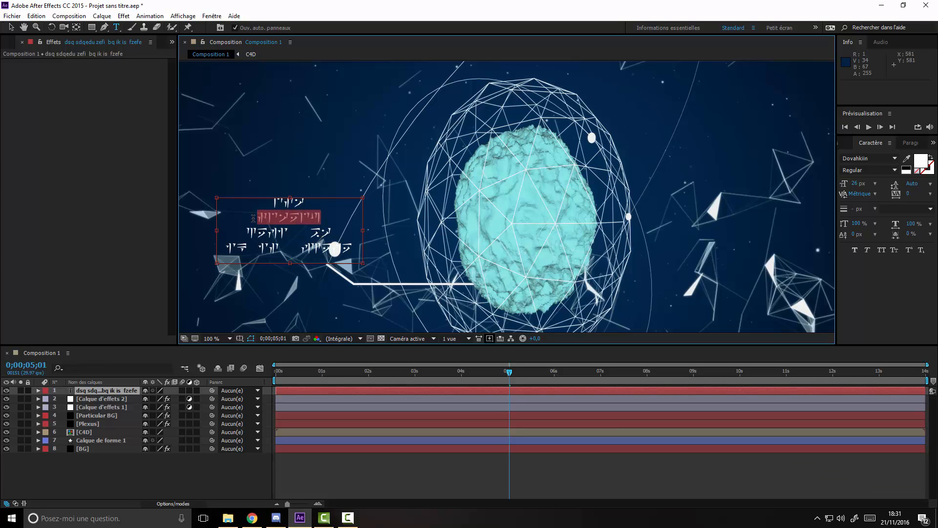
key(BackSpace)
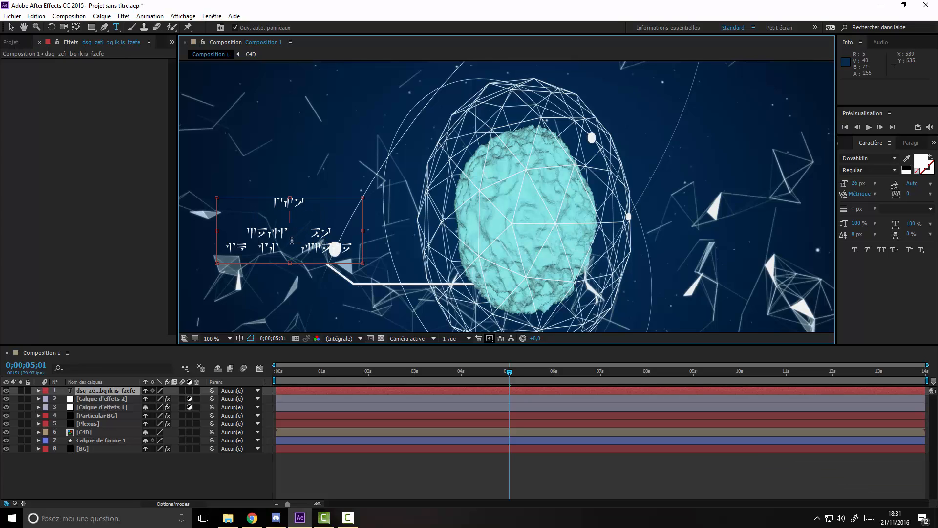
key(BackSpace)
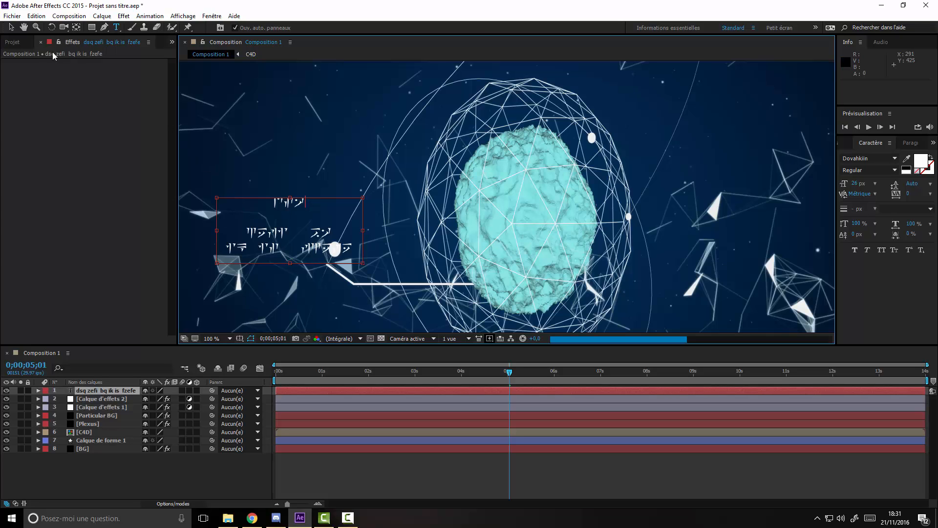
Move the text block to about 485.5, 653, just above the outer end of the callout line.
click(10, 27)
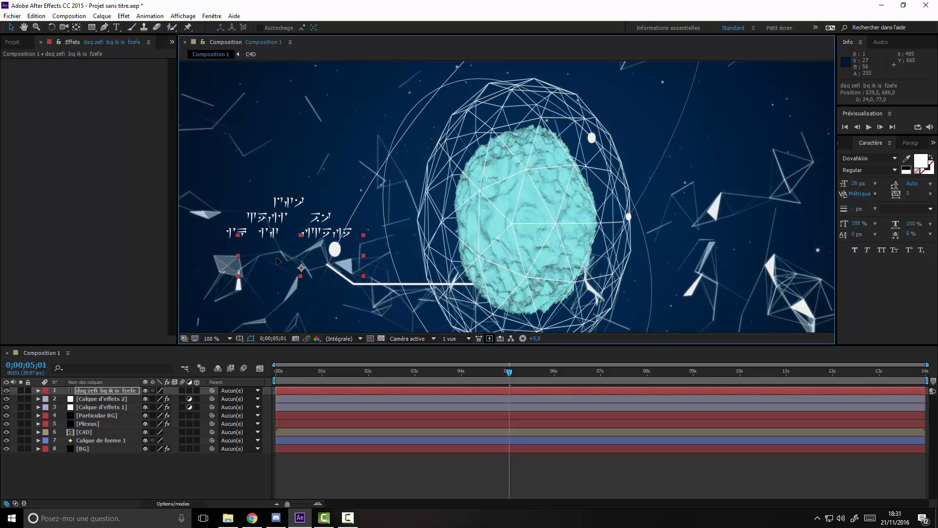
drag(260, 221, 248, 246)
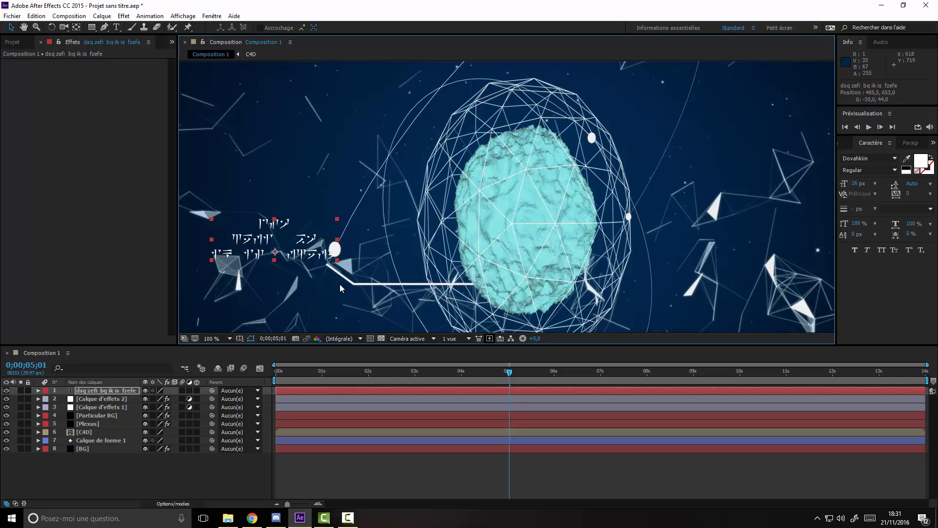
click(202, 464)
Open Animation Composer for the filler text layer and place its window over the composition view.
click(310, 238)
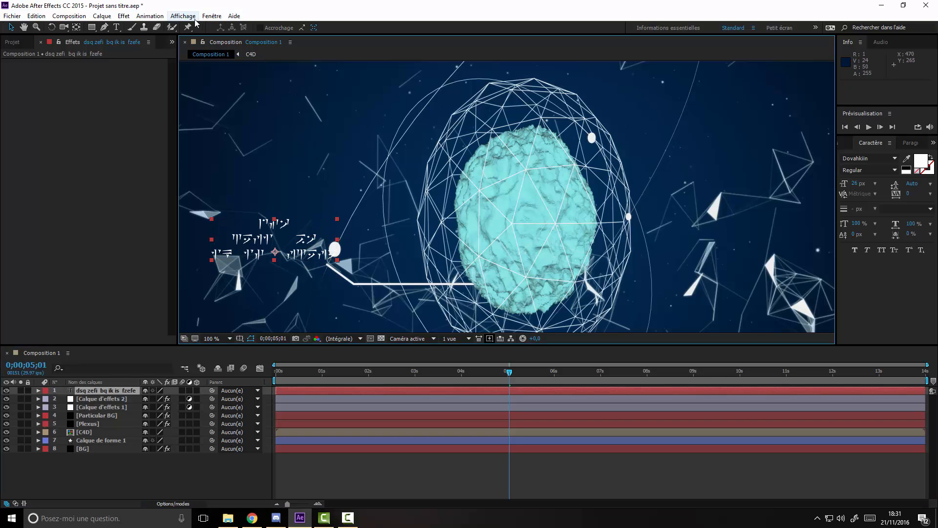
click(211, 16)
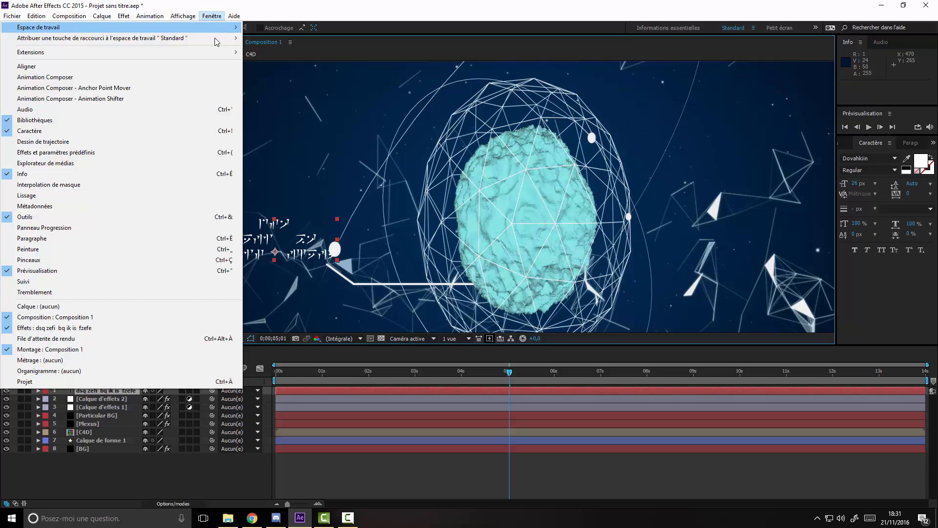
click(122, 77)
drag(191, 59, 211, 67)
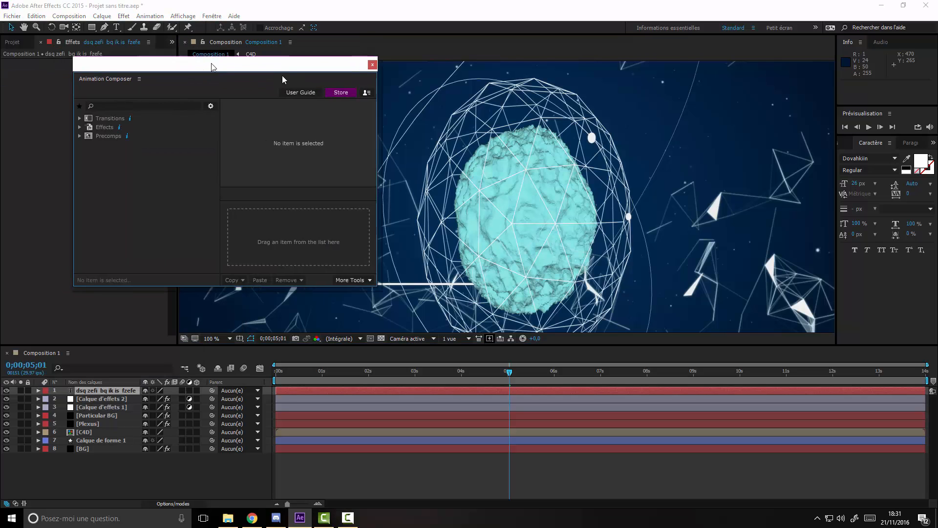
drag(282, 79, 367, 110)
Apply the 2D Text Motion character effect Decode Continuously Characters 3 to the filler text layer.
click(265, 155)
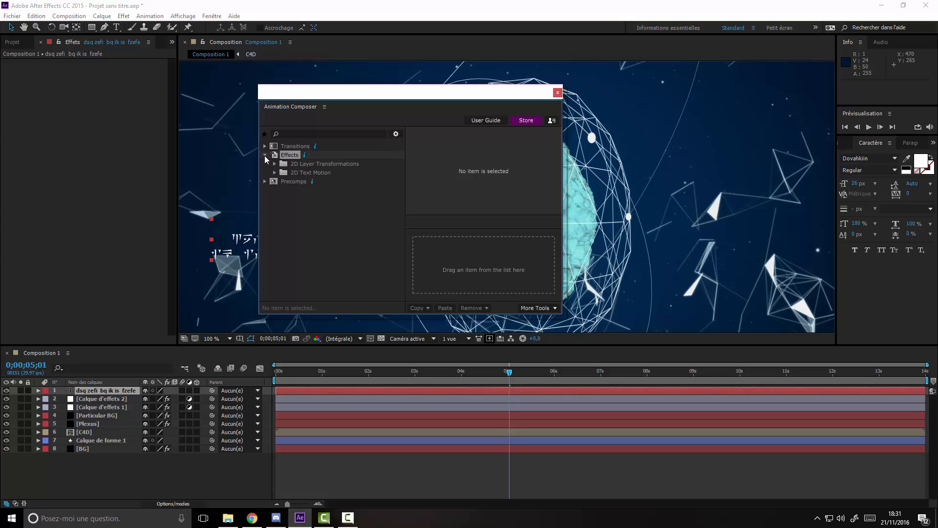
click(274, 171)
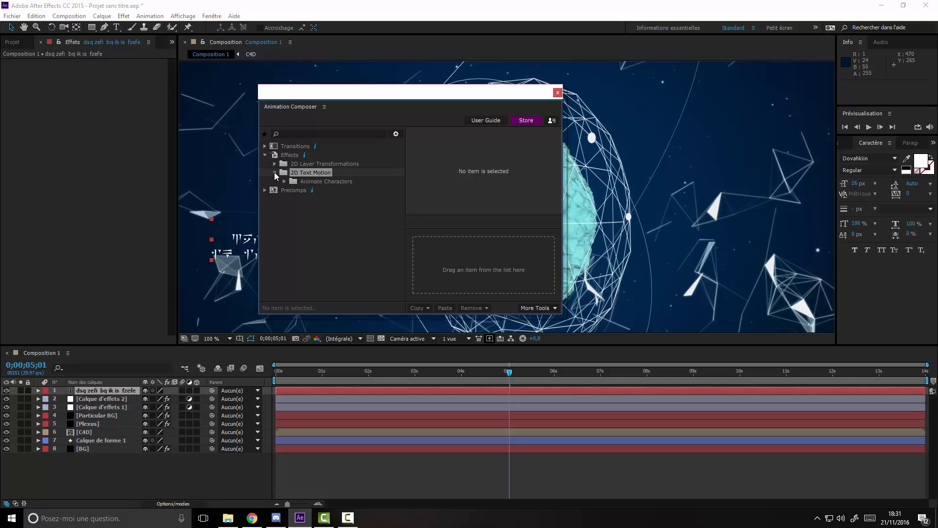
click(285, 182)
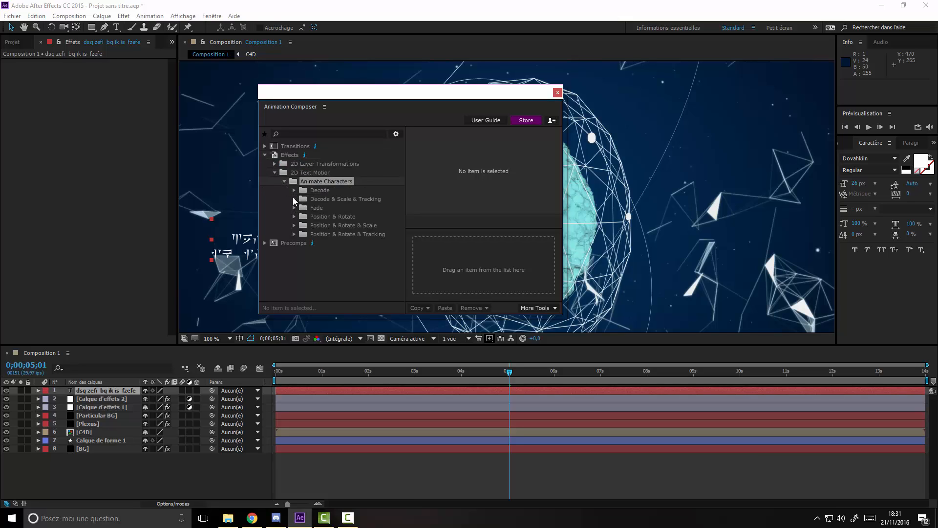
click(294, 199)
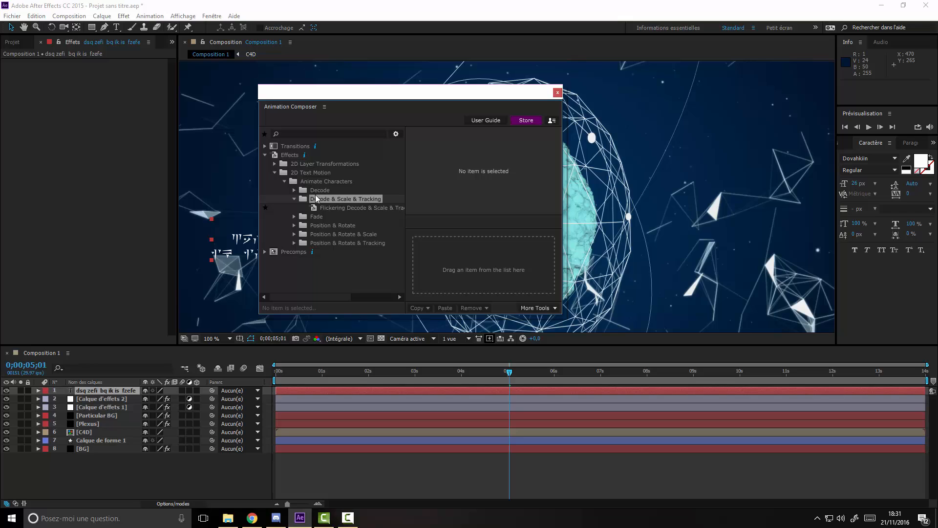
click(345, 207)
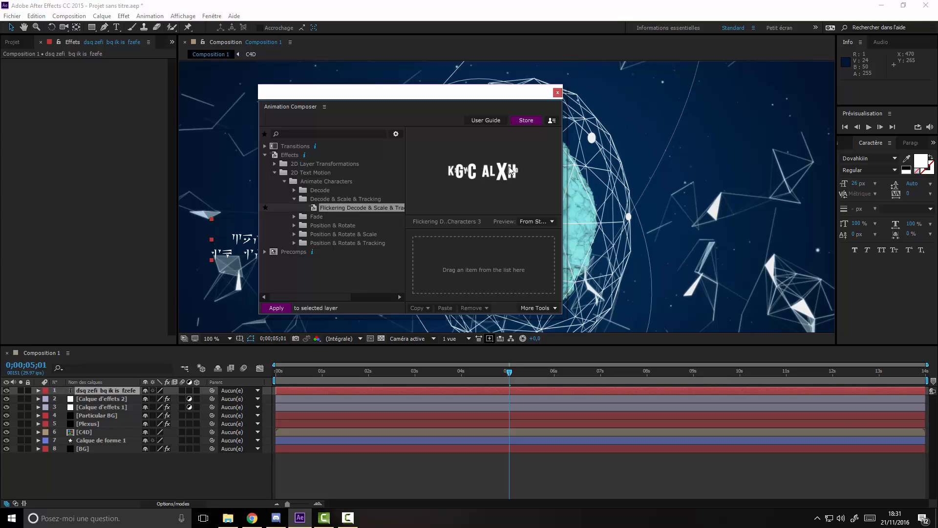
click(294, 190)
click(327, 200)
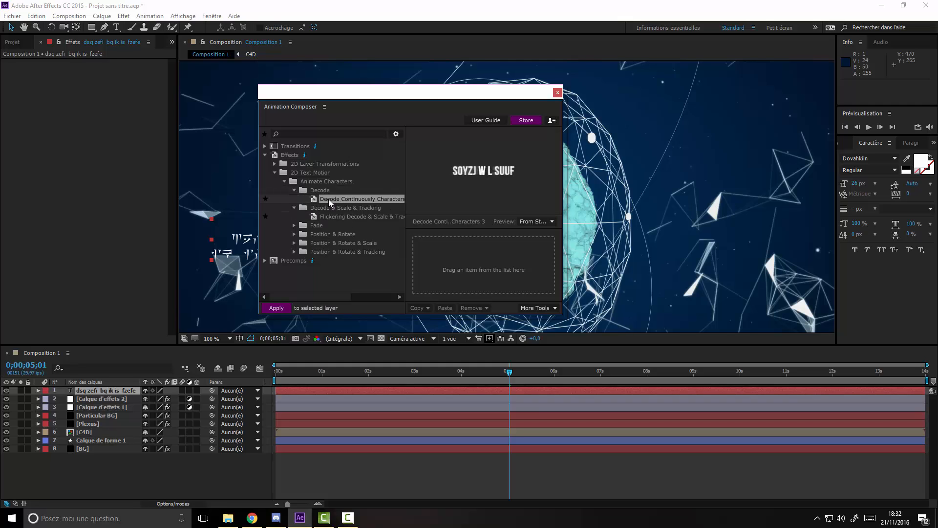
drag(328, 199, 456, 254)
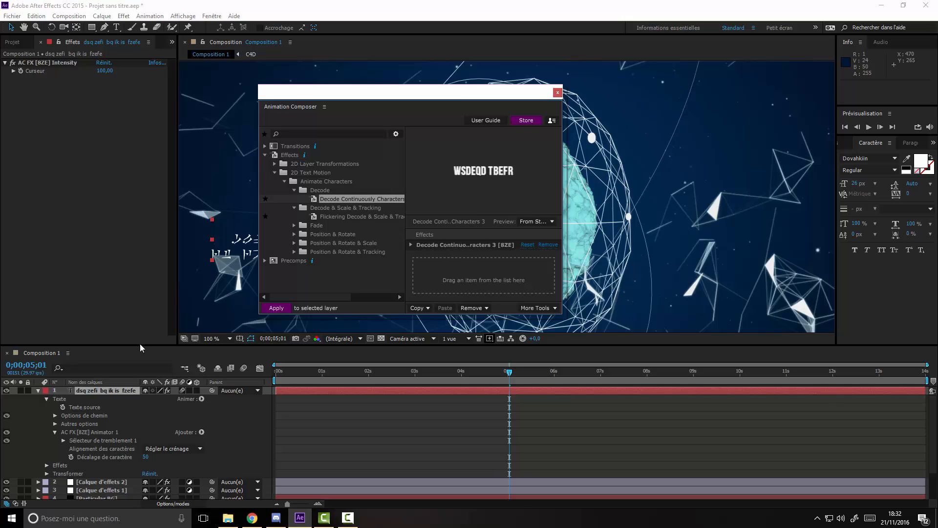
Preview the Decode Lines Together From End 2 transition among the 2D Text line animations.
click(265, 156)
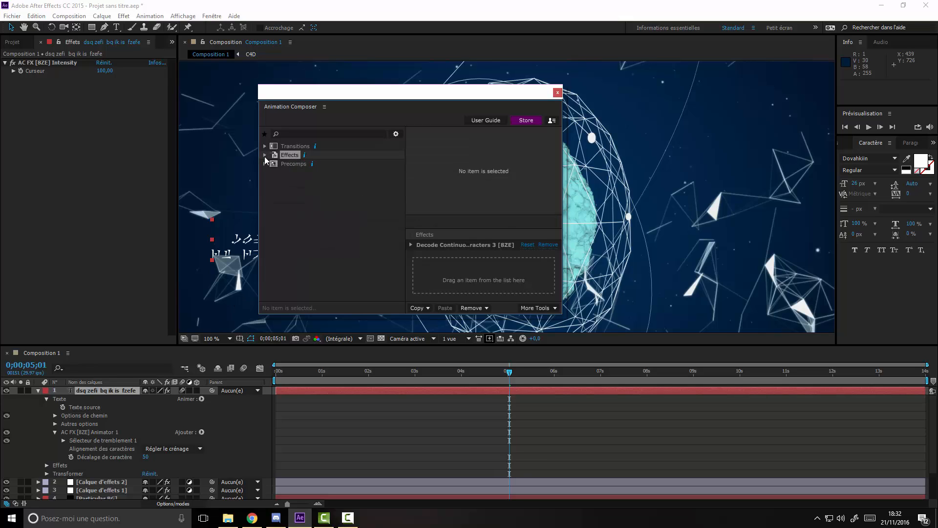
click(261, 146)
click(265, 146)
click(274, 164)
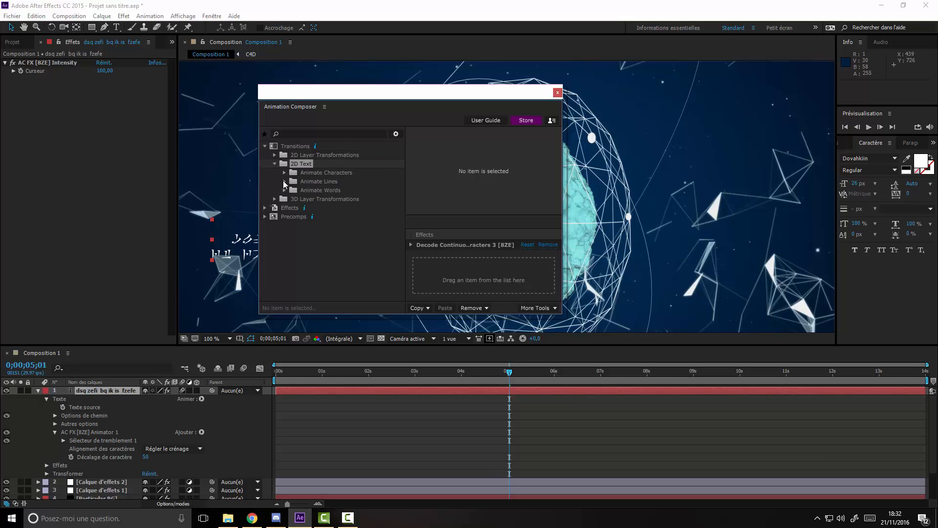
click(284, 181)
click(293, 190)
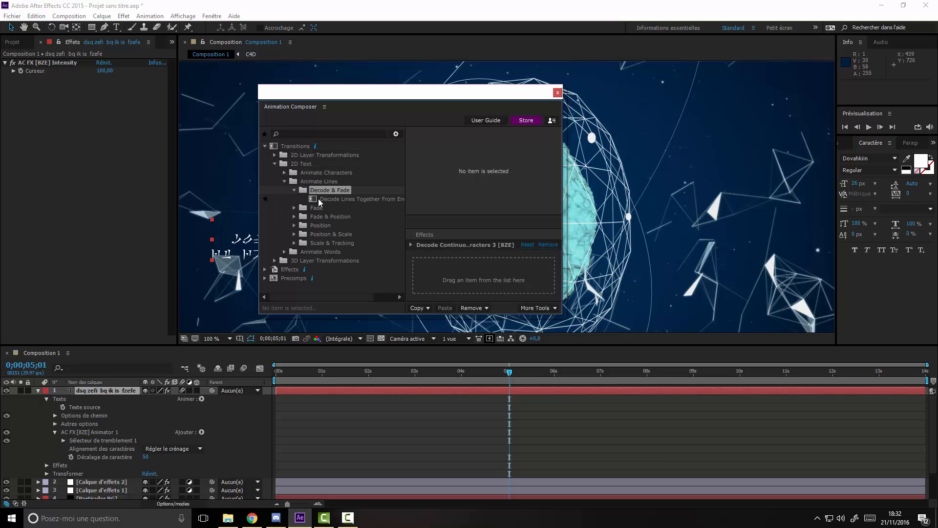
click(325, 198)
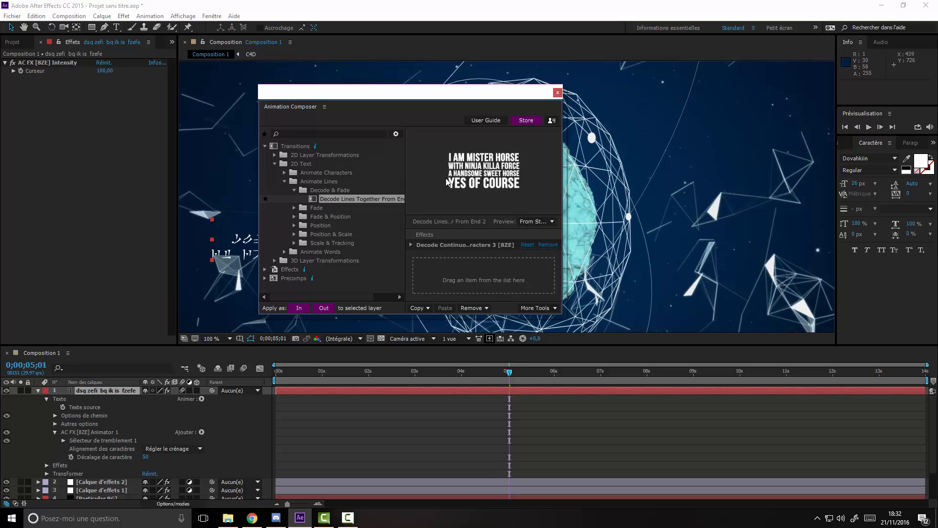
Examine the other text transitions, including the two Flickering Decode & Scale presets for animating words.
click(284, 173)
click(284, 173)
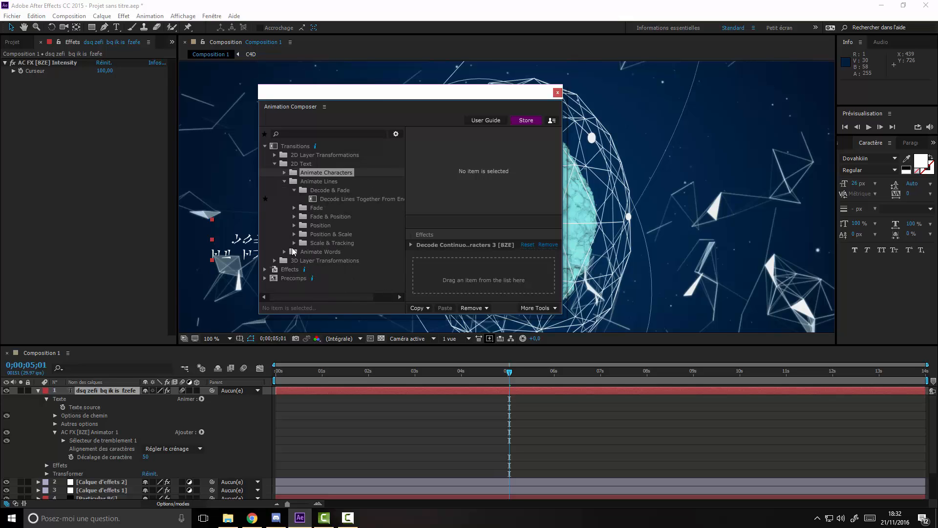
click(273, 261)
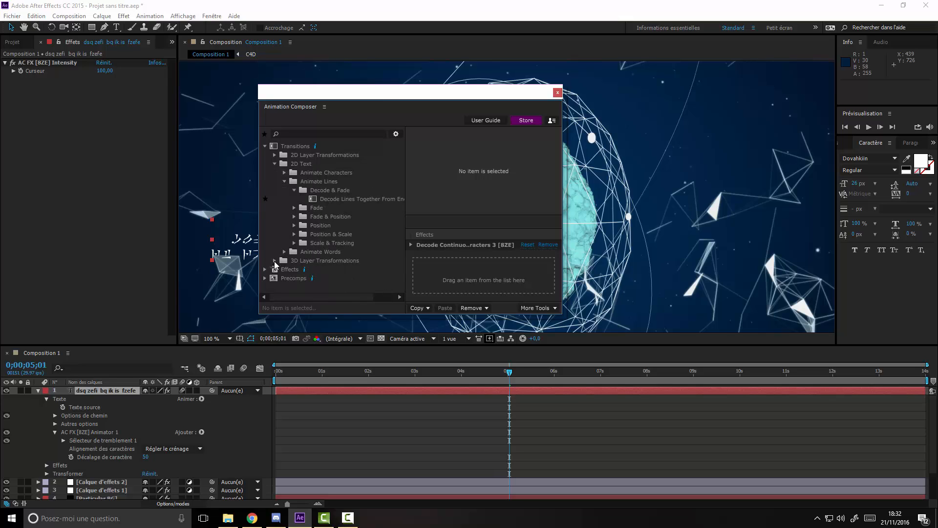
click(274, 261)
scroll(274, 261, down, 1)
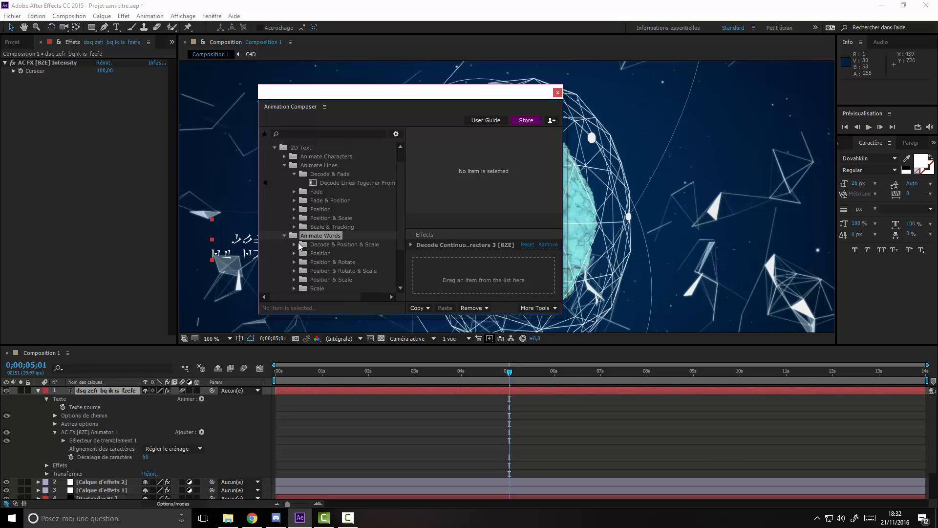
click(284, 236)
click(304, 253)
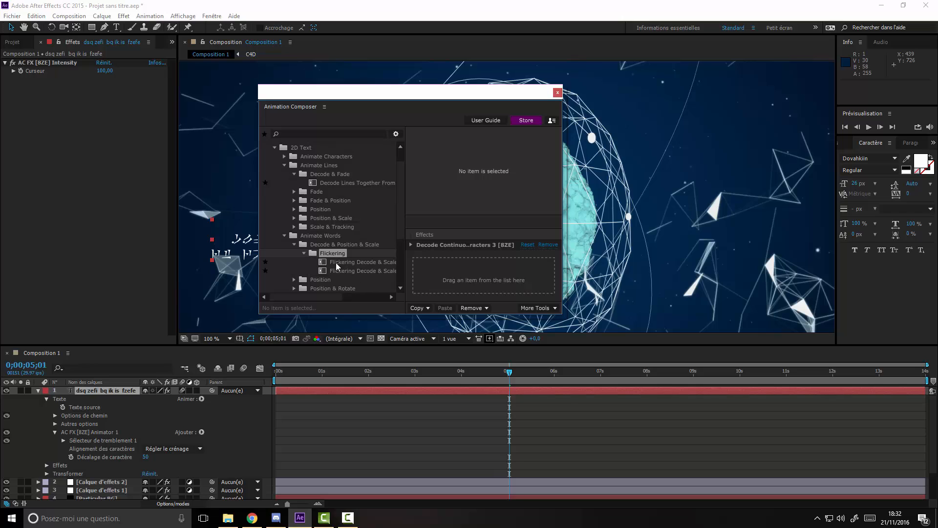
click(337, 262)
click(348, 270)
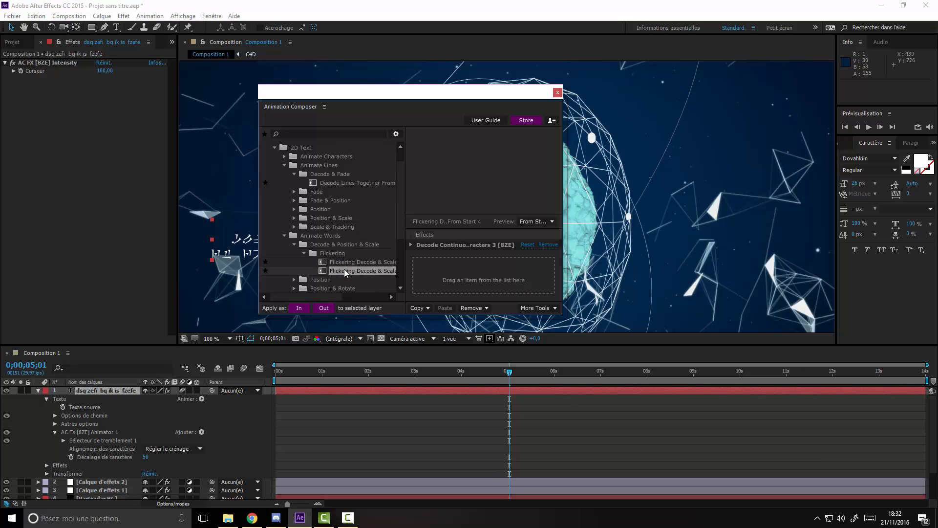
Apply Decode Lines Together From End 2 to the text layer as both In and Out transition, and close Animation Composer.
click(335, 183)
drag(335, 182, 467, 257)
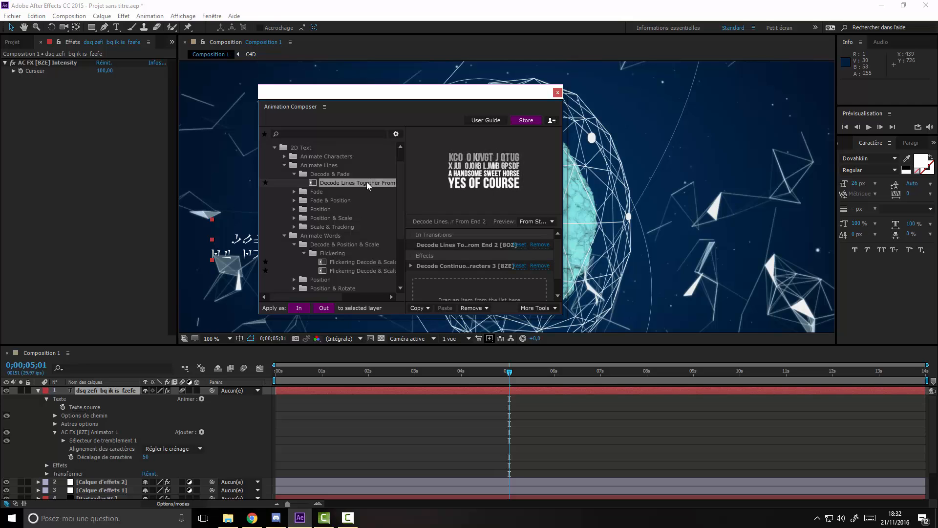
drag(367, 181, 528, 289)
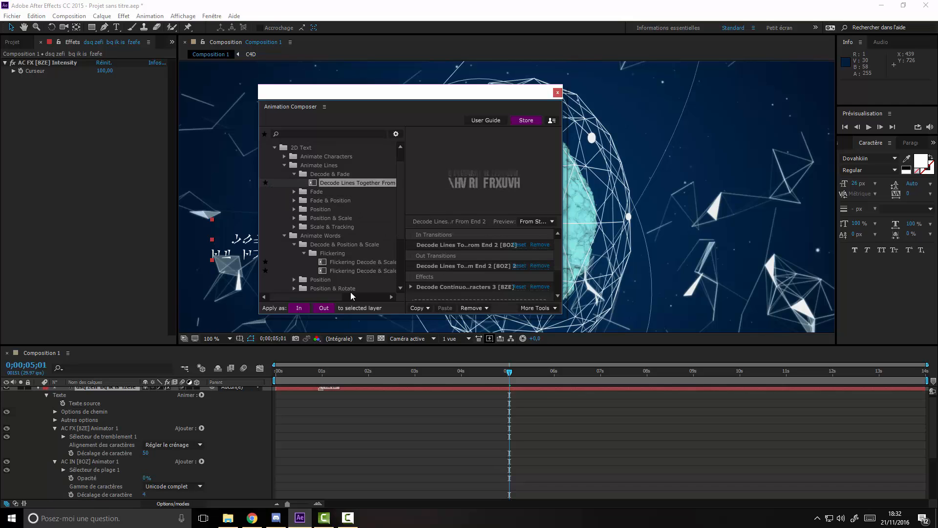
click(557, 92)
scroll(125, 388, up, 3)
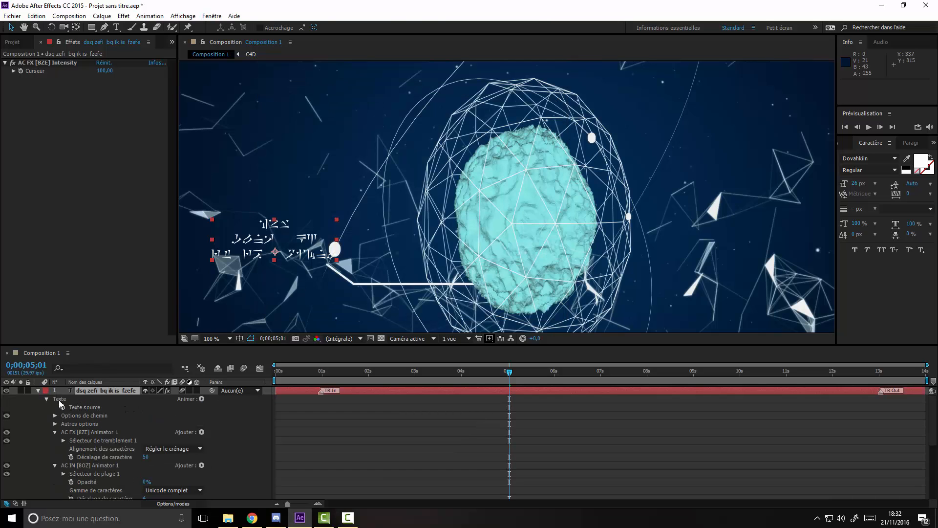
Collapse the text layer's properties and preview its decode-in transition over the first second of the composition.
click(38, 390)
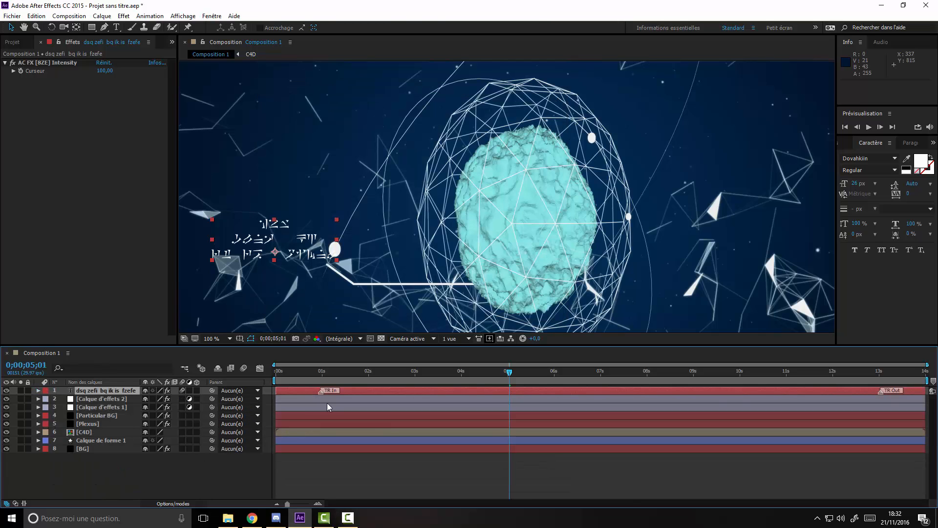
click(300, 373)
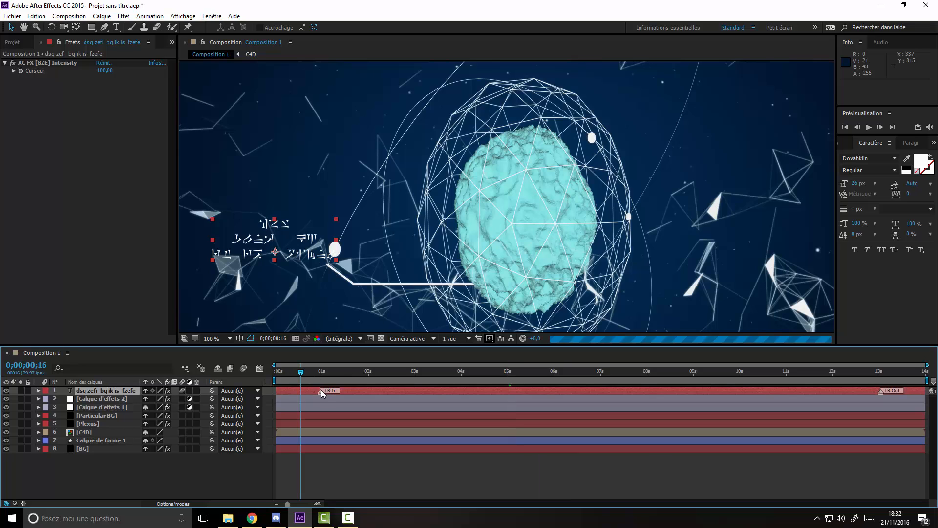
drag(294, 376, 276, 376)
key(space)
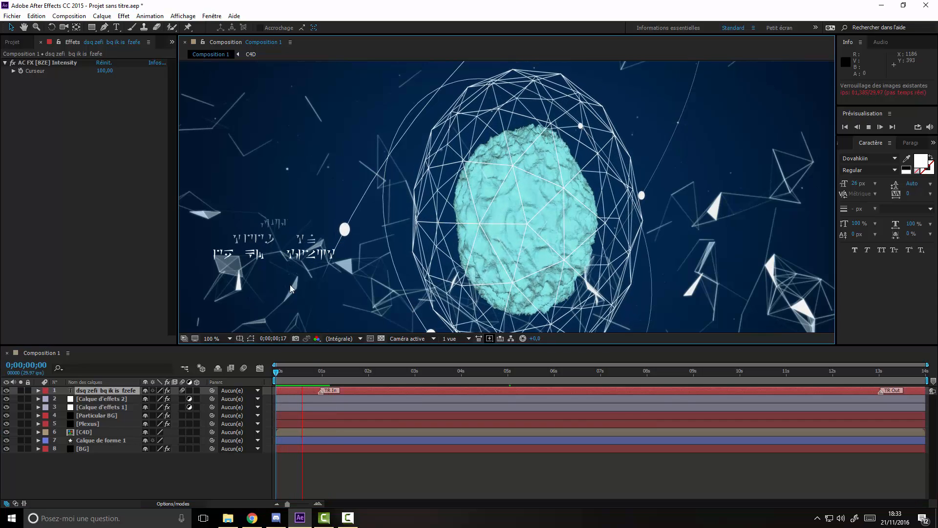
click(305, 378)
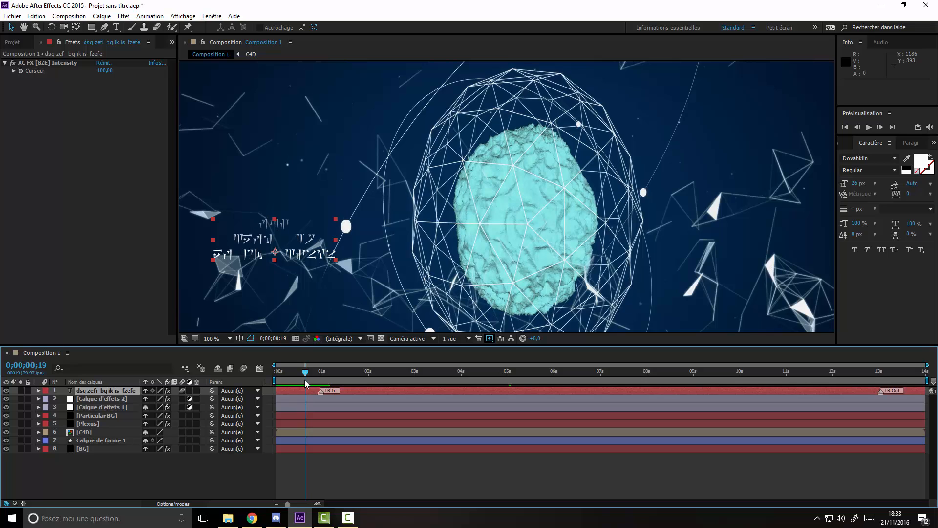
drag(305, 379, 288, 394)
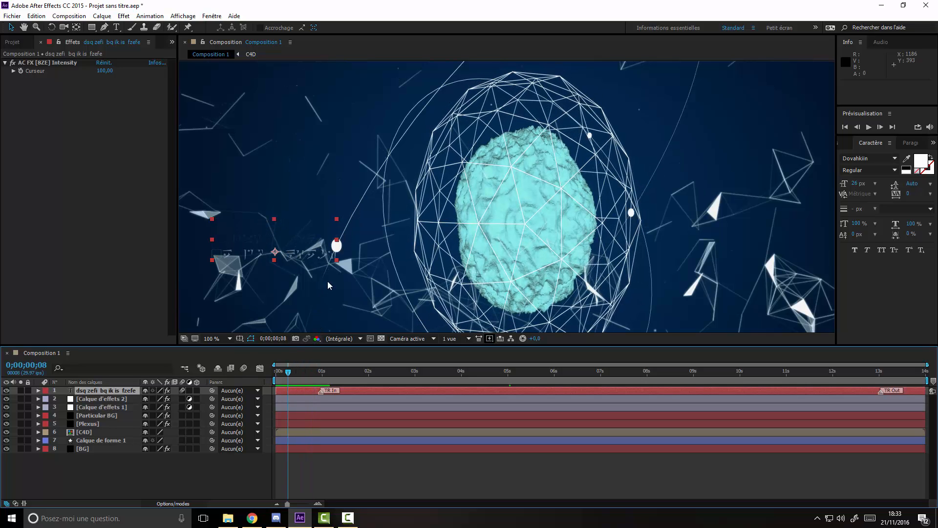
key(comma)
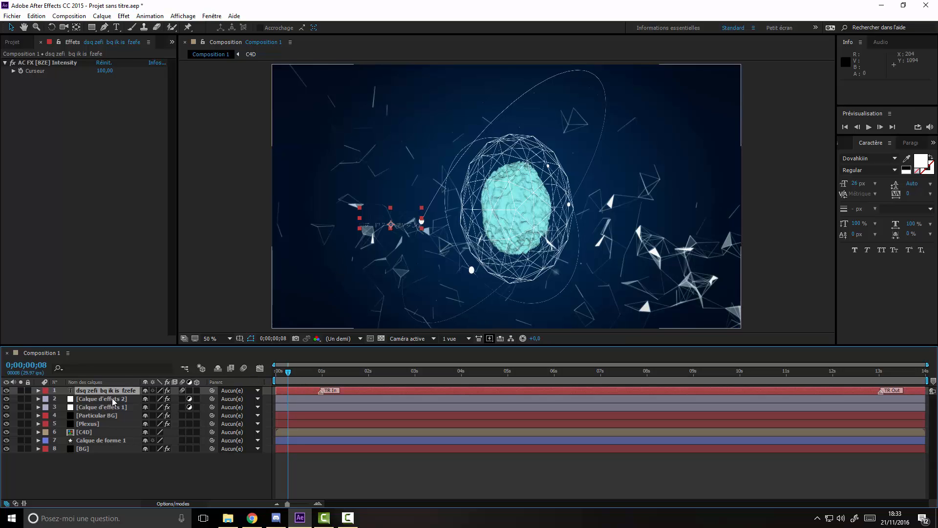
Reveal the keyframes of the callout line's shape layer, Calque de forme 1.
click(112, 398)
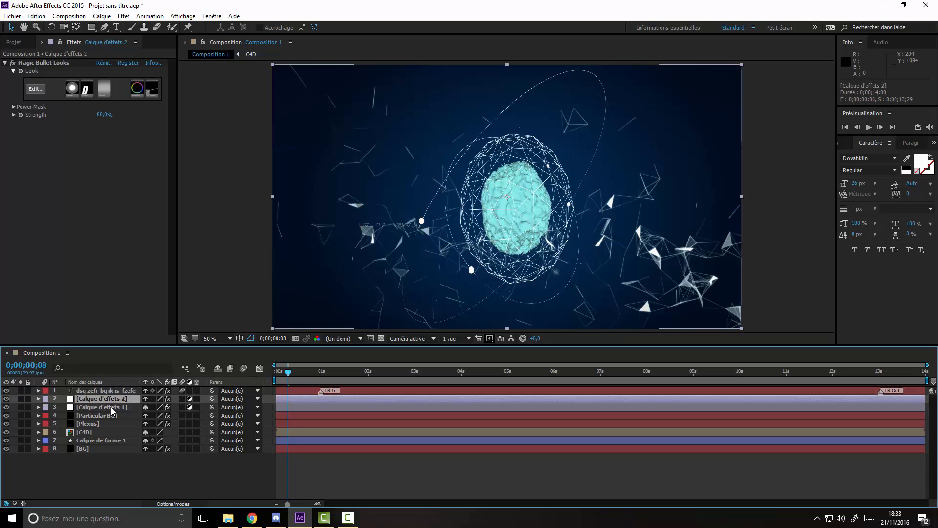
click(113, 407)
click(113, 398)
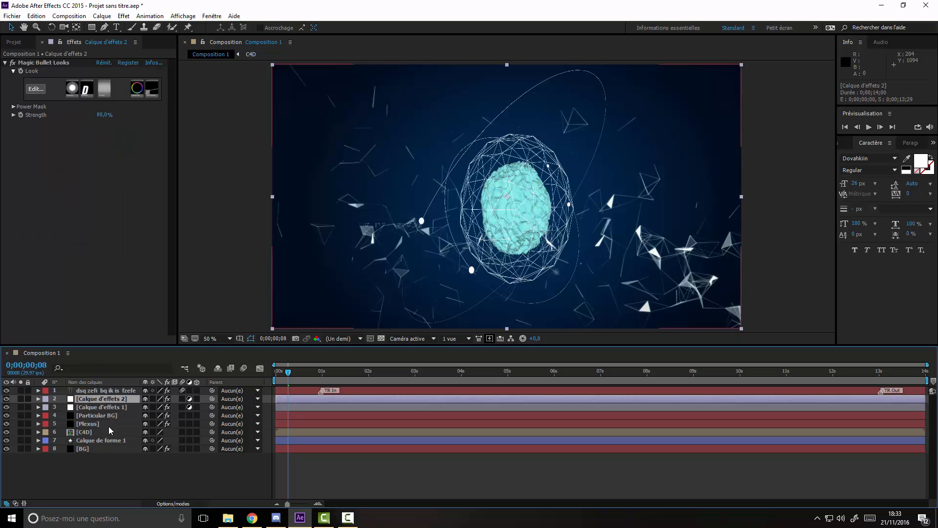
click(113, 440)
key(u)
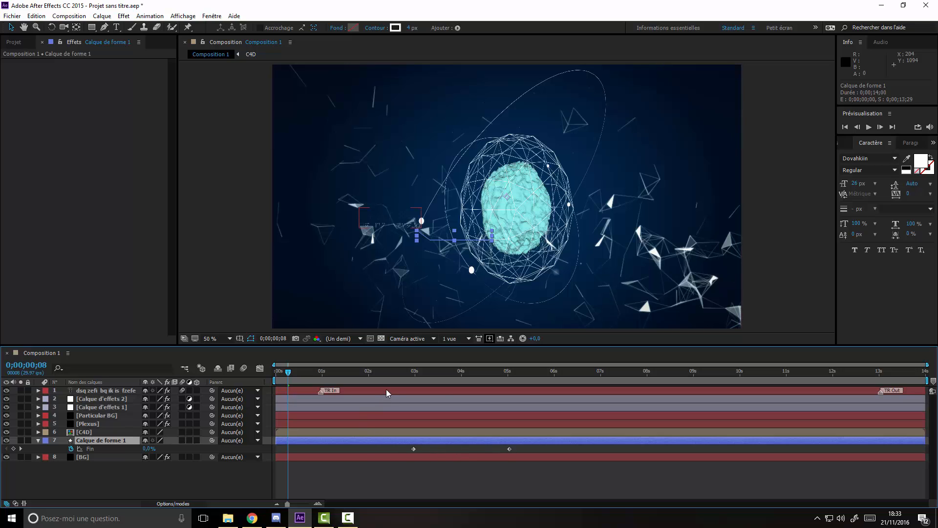
Move the text layer to start at 0;00;05;00, where the callout line's Fin animation ends, and shorten it to 0;00;08;15.
mouse_move(385, 389)
mouse_down()
mouse_move(441, 388)
mouse_move(368, 390)
mouse_move(545, 389)
mouse_up()
drag(486, 390, 583, 390)
drag(481, 390, 529, 390)
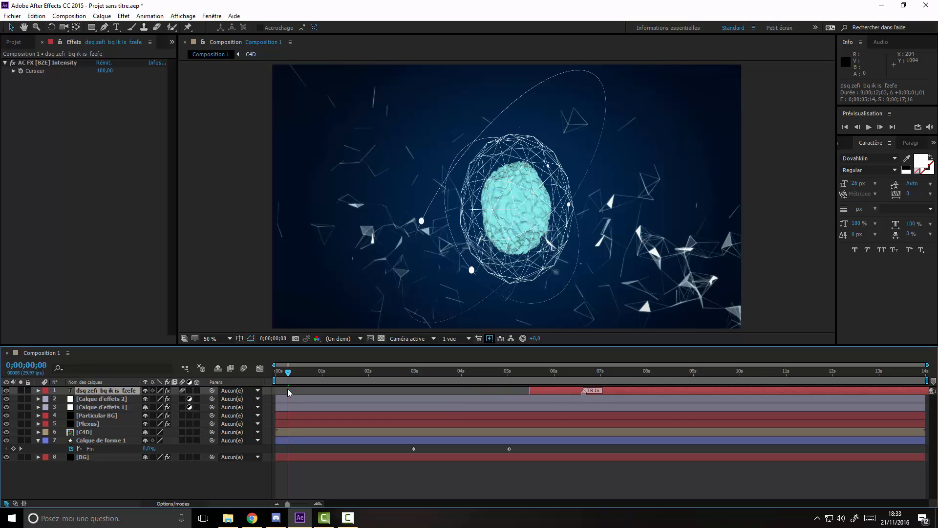
drag(635, 390, 430, 390)
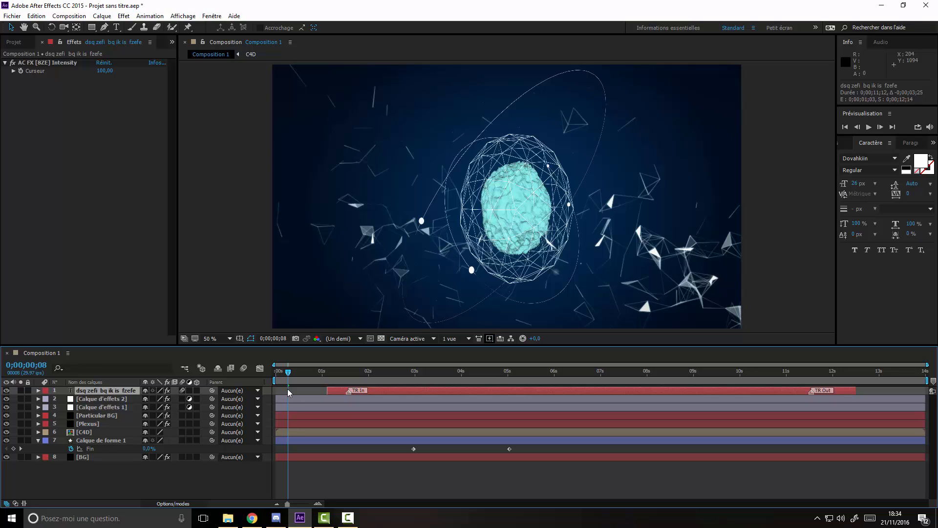
drag(811, 390, 618, 391)
drag(855, 390, 729, 390)
drag(523, 390, 704, 390)
mouse_move(508, 371)
mouse_down()
mouse_move(498, 371)
mouse_move(563, 371)
mouse_up()
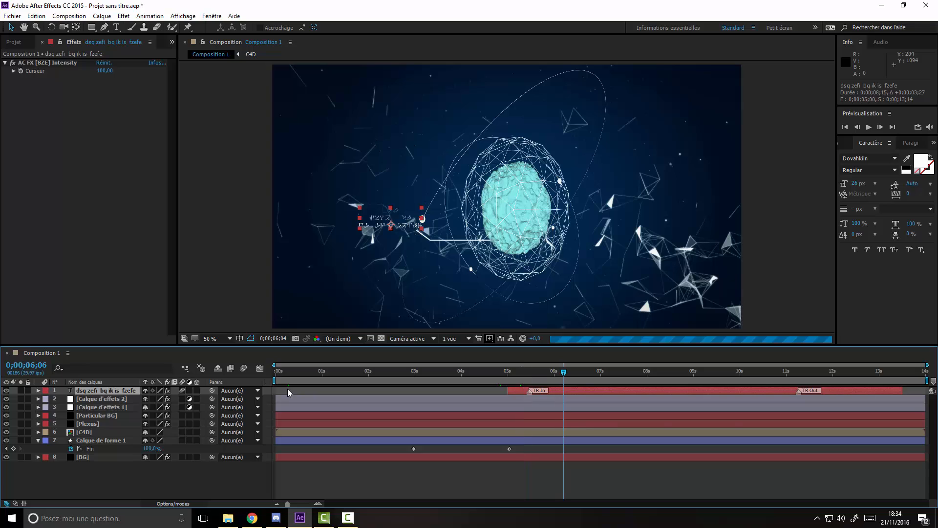
Extend the text layer's end to 0;00;13;26 and move its TR Out marker to 0;00;13;10.
drag(901, 390, 921, 390)
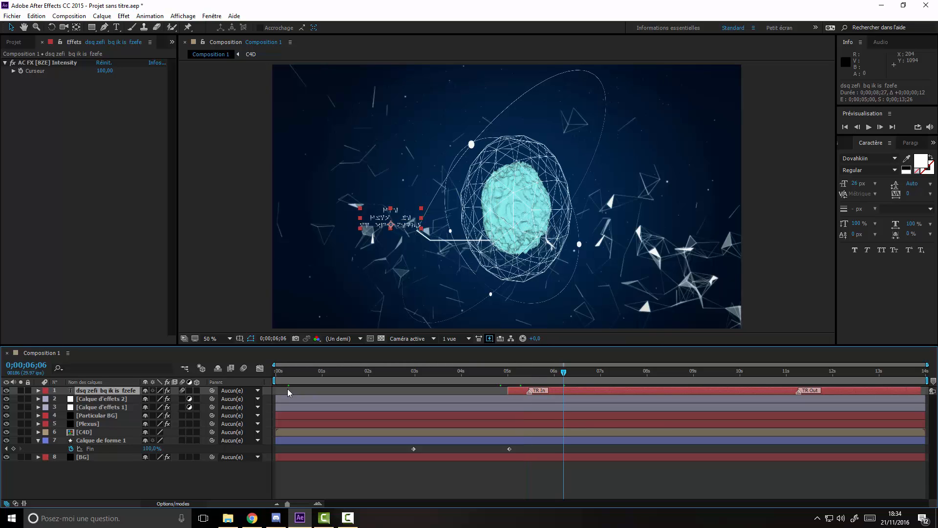
drag(808, 390, 907, 391)
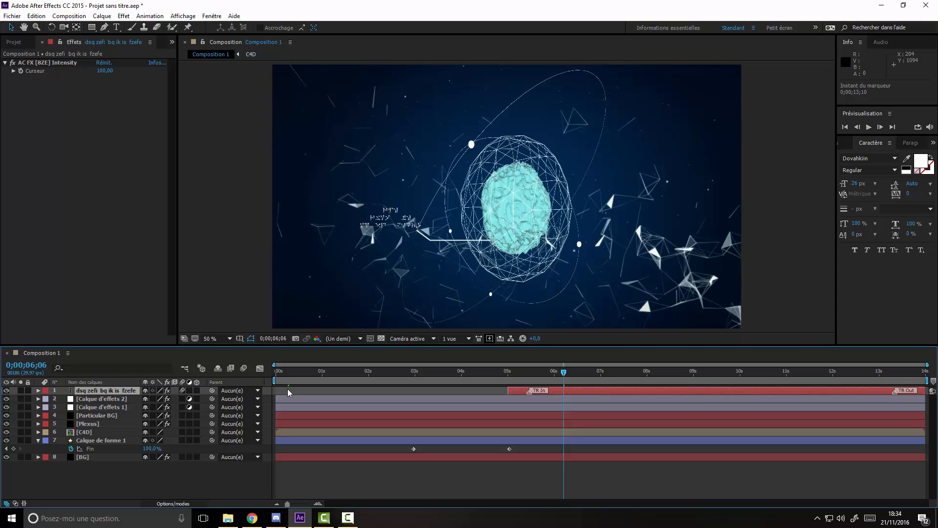
click(288, 388)
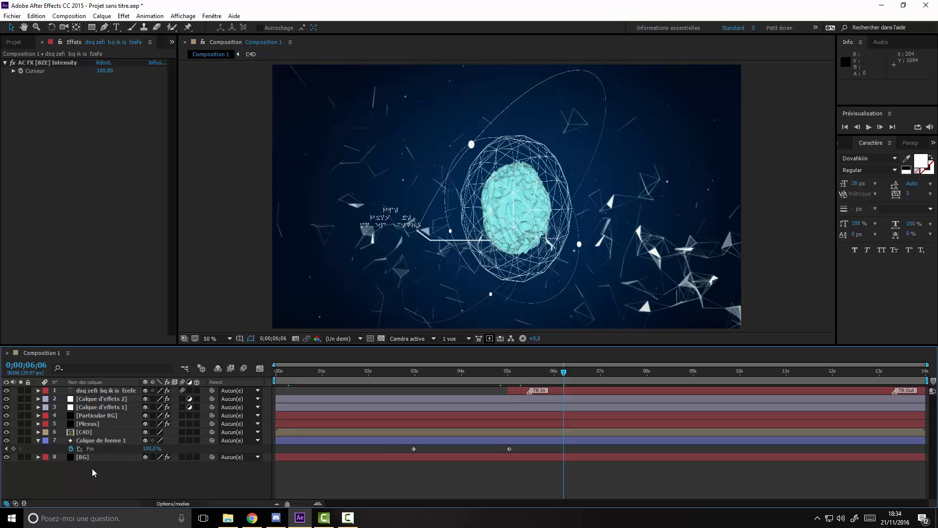
click(14, 42)
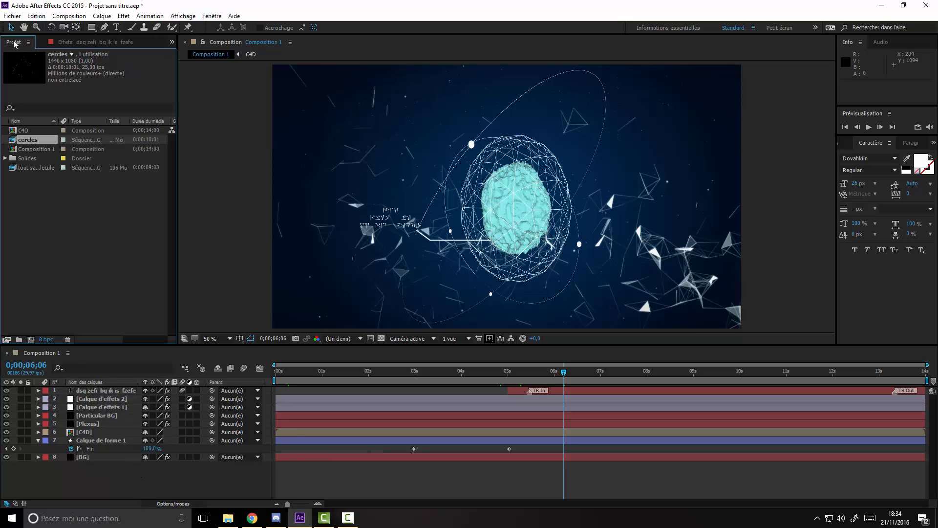
click(72, 42)
click(14, 42)
click(73, 42)
Add a new adjustment layer above all layers and apply the Digieffects Damage v2.5 effect DE_Artifact to it.
click(89, 476)
right_click(94, 476)
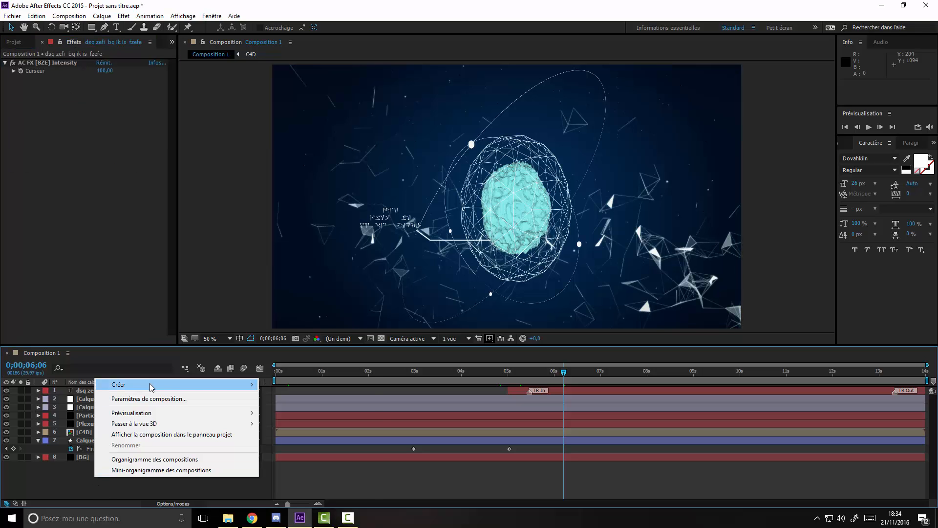
mouse_move(169, 386)
click(303, 463)
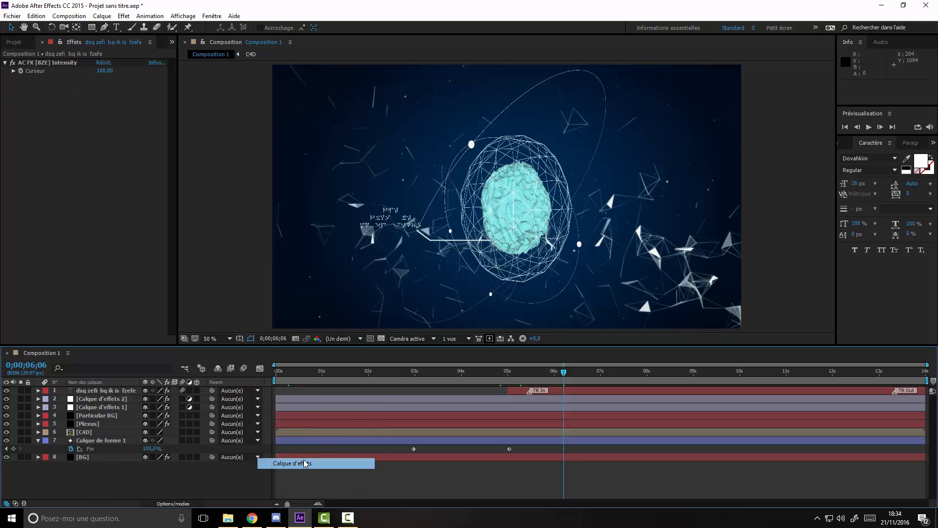
click(124, 15)
mouse_move(144, 159)
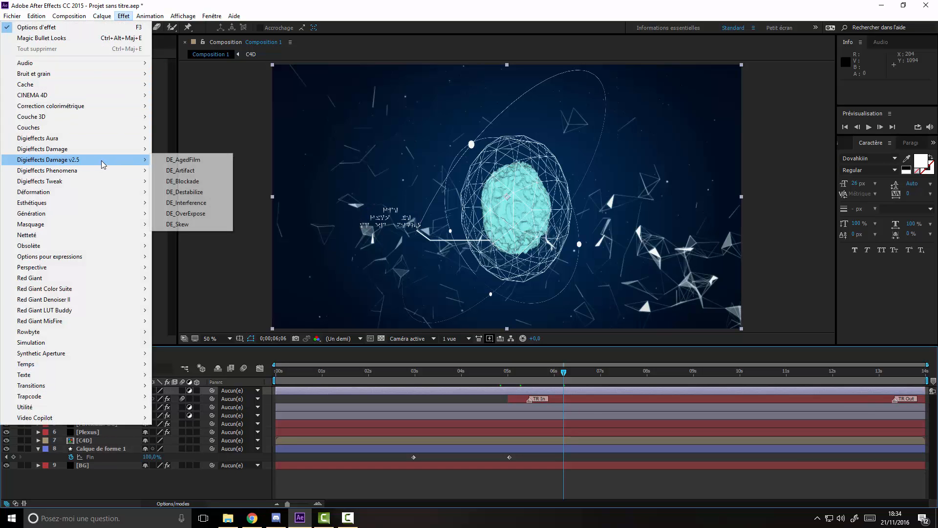
click(194, 171)
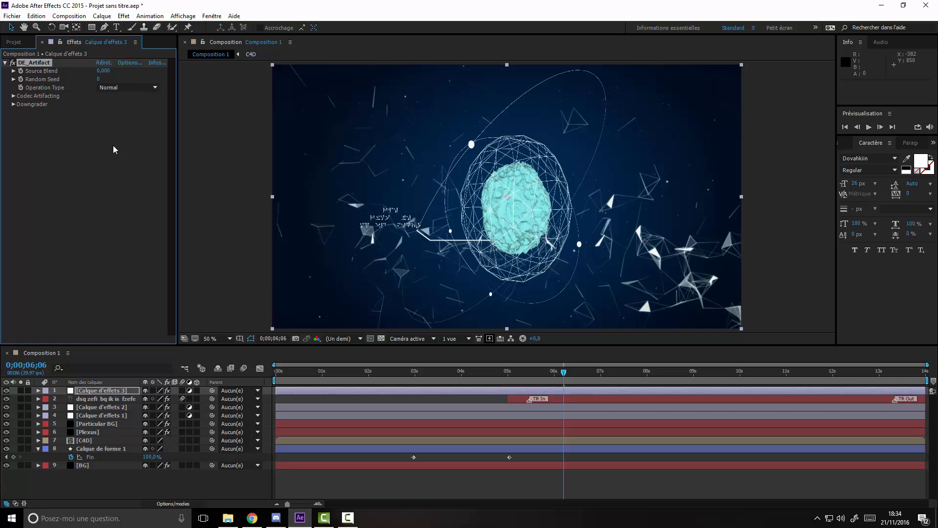
click(124, 16)
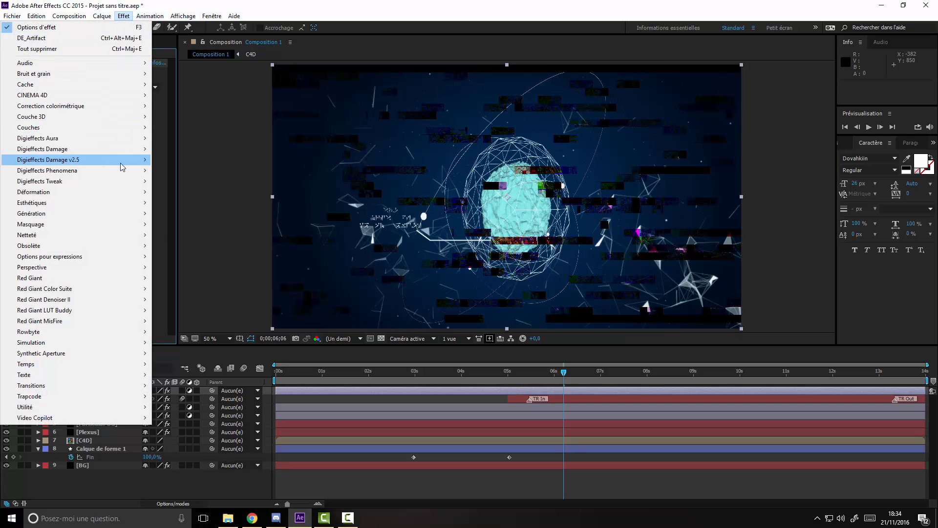
mouse_move(122, 164)
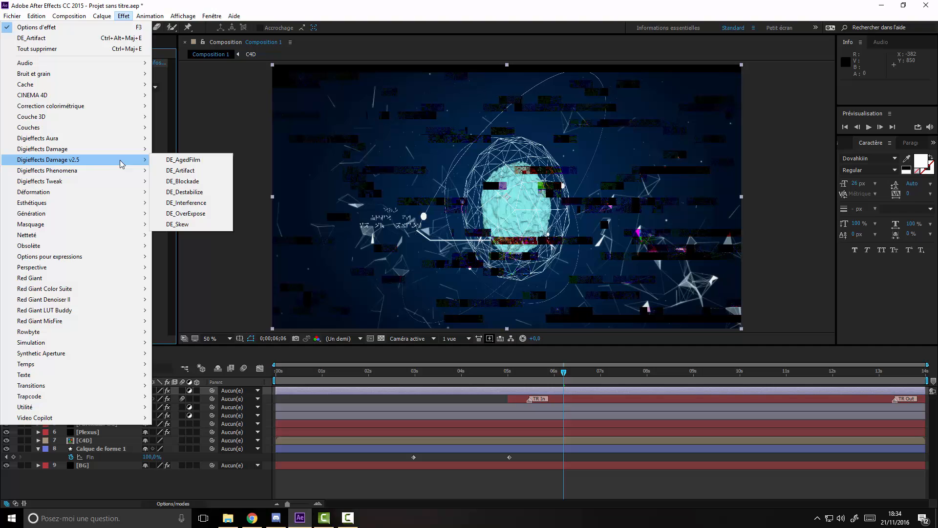
click(203, 264)
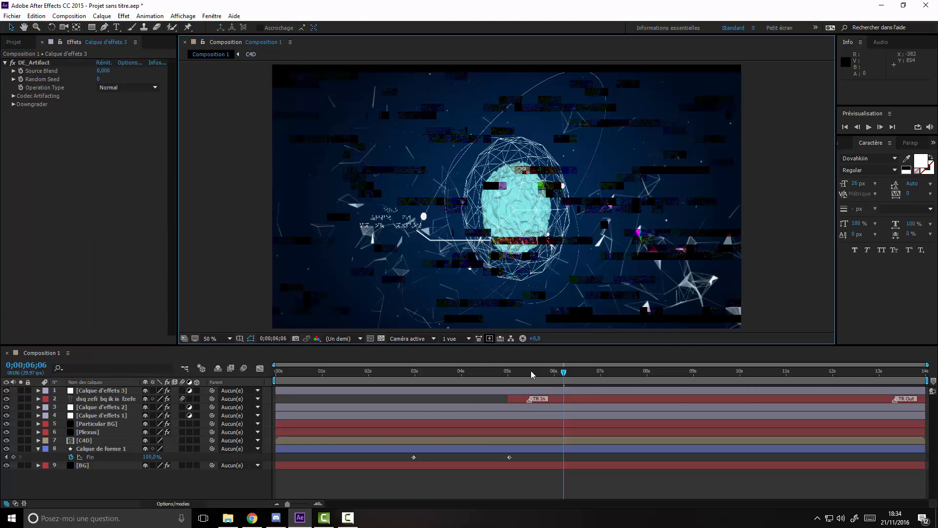
Trim the DE_Artifact adjustment layer to run only from 0;00;06;06 to 0;00;06;28.
drag(275, 390, 563, 396)
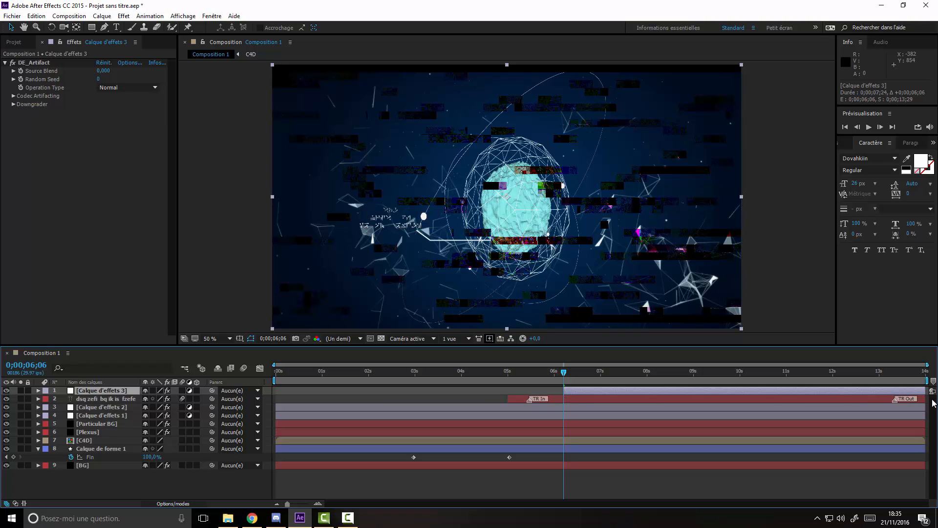
drag(922, 391, 596, 401)
Preview the short glitch by playing and scrubbing through the seconds around the trimmed adjustment layer.
drag(565, 373, 543, 378)
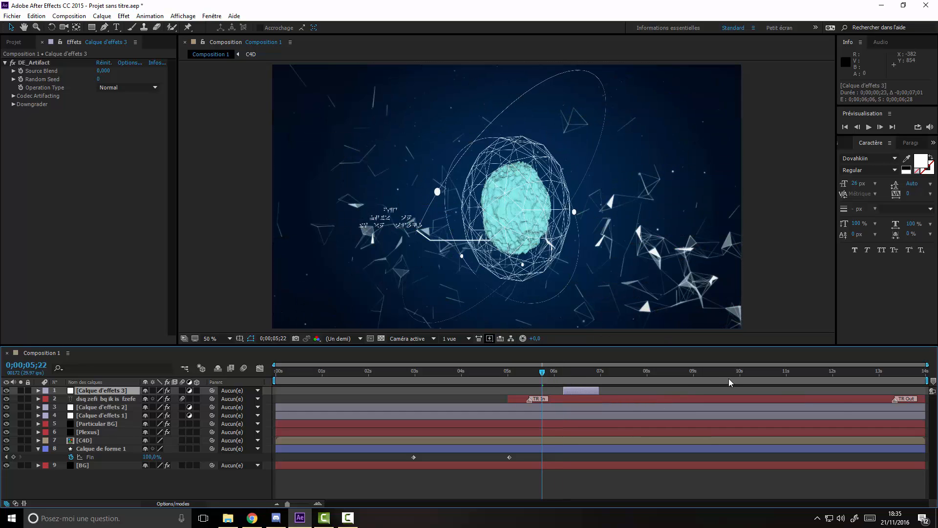
key(space)
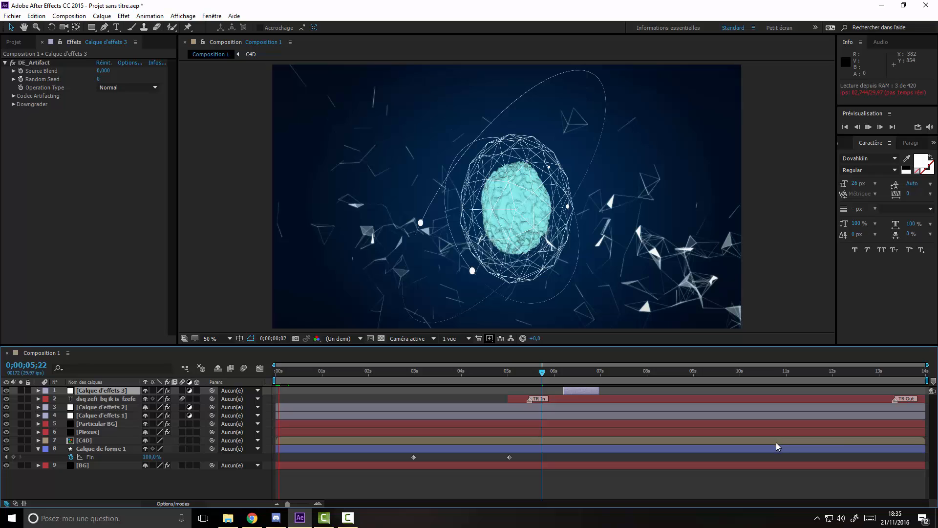
click(542, 373)
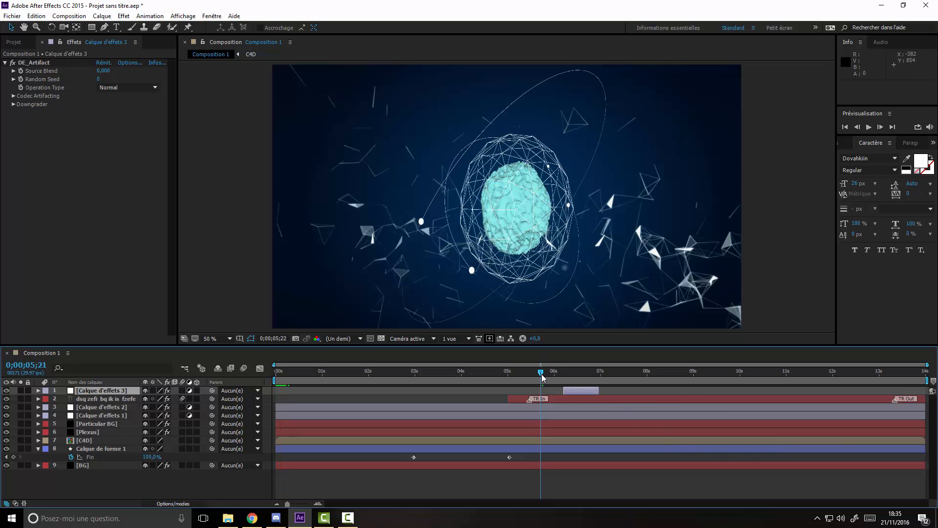
drag(548, 374, 574, 376)
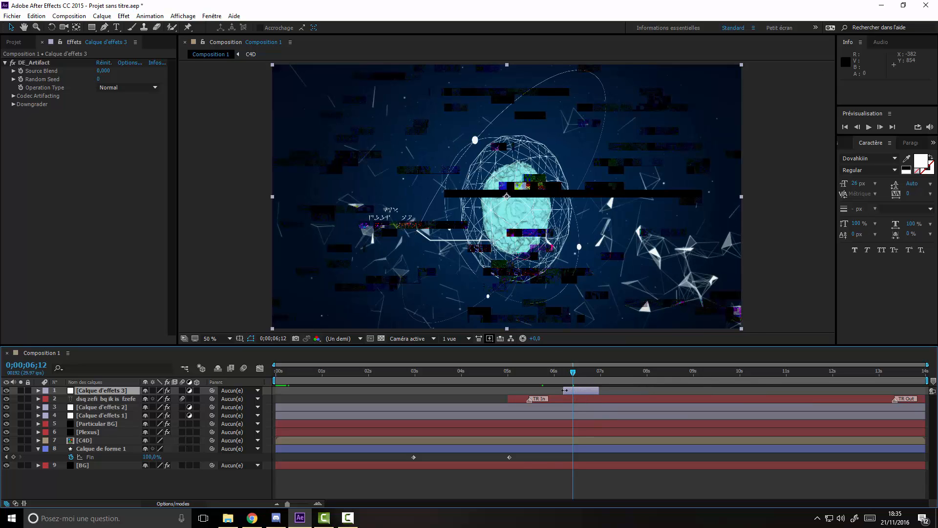
drag(573, 374, 534, 374)
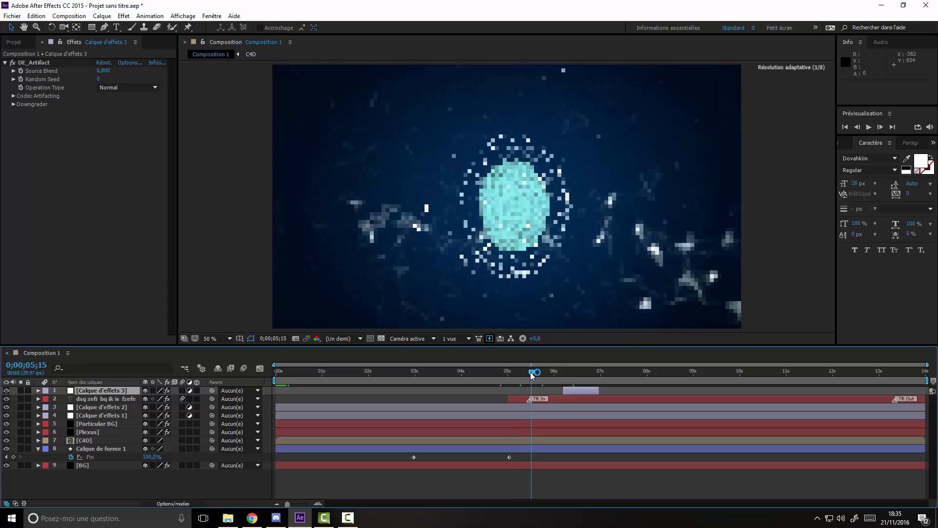